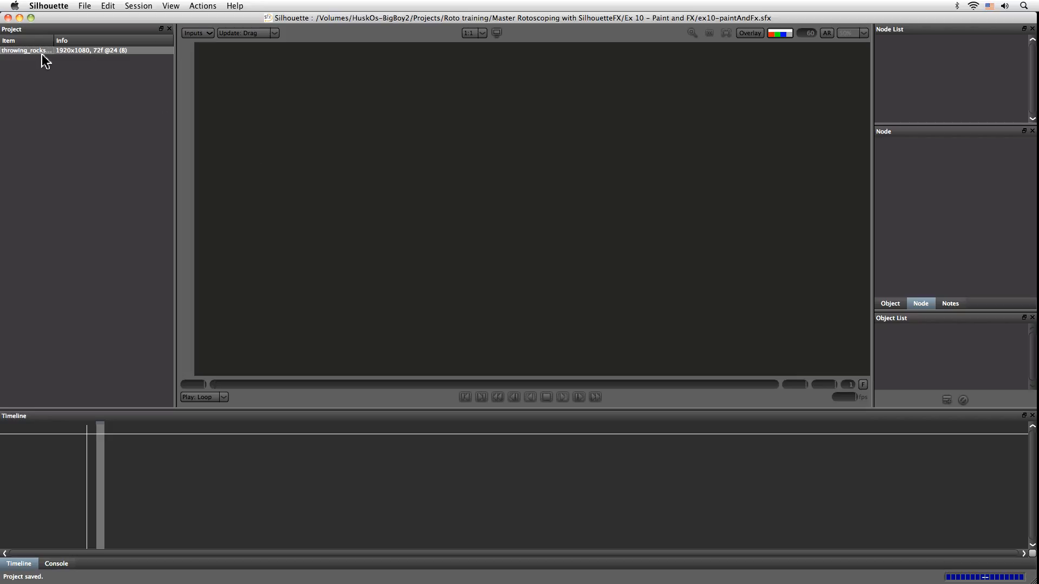
- Create a new session named "rocks 001" with the Roto and Effects nodes enabled
left_click(85, 6)
mouse_move(113, 19)
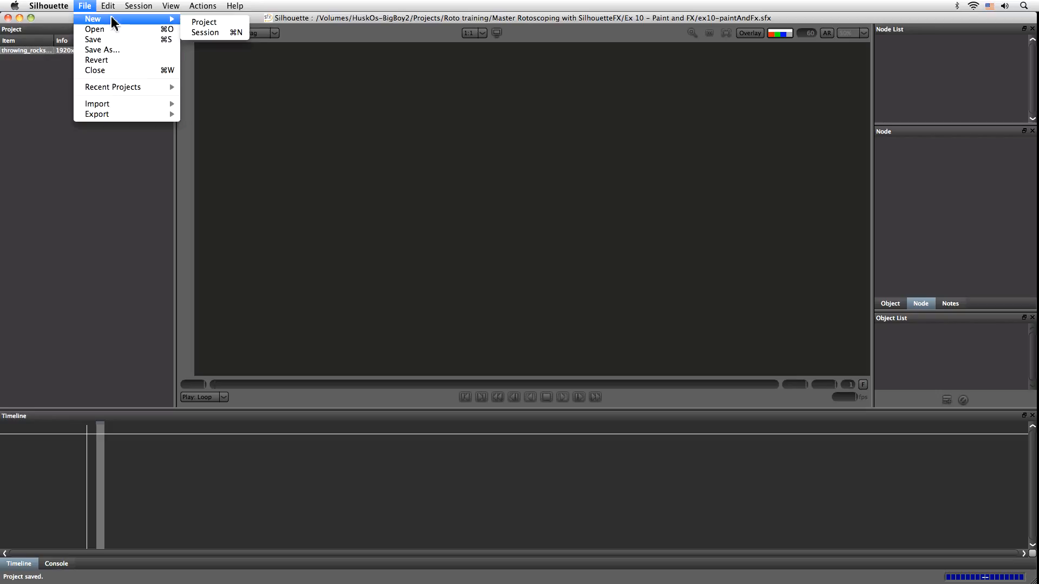
left_click(226, 33)
left_click_drag(569, 237, 622, 112)
left_click_drag(527, 125, 430, 127)
type("rocks 001")
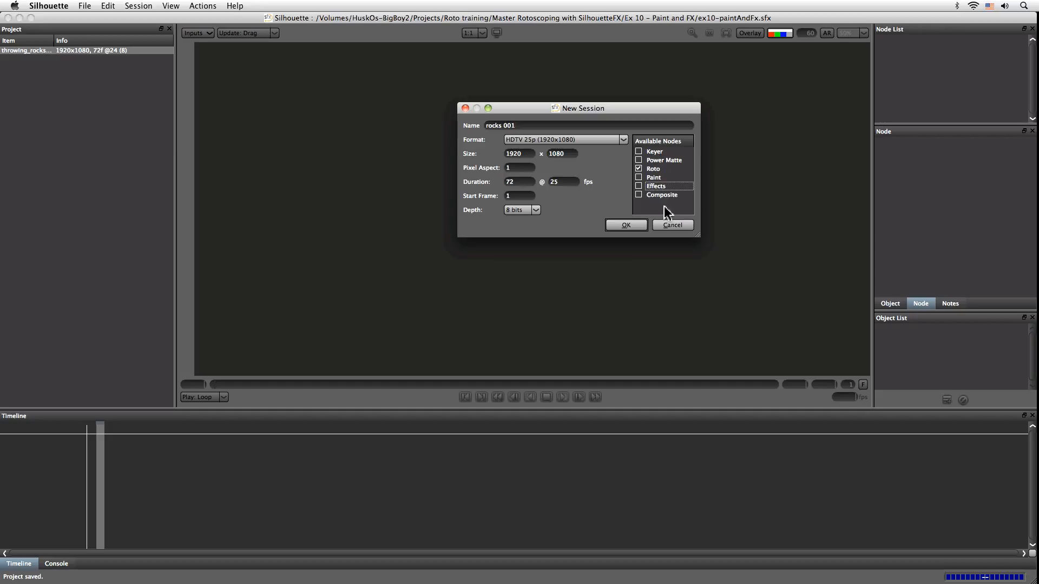
left_click(638, 186)
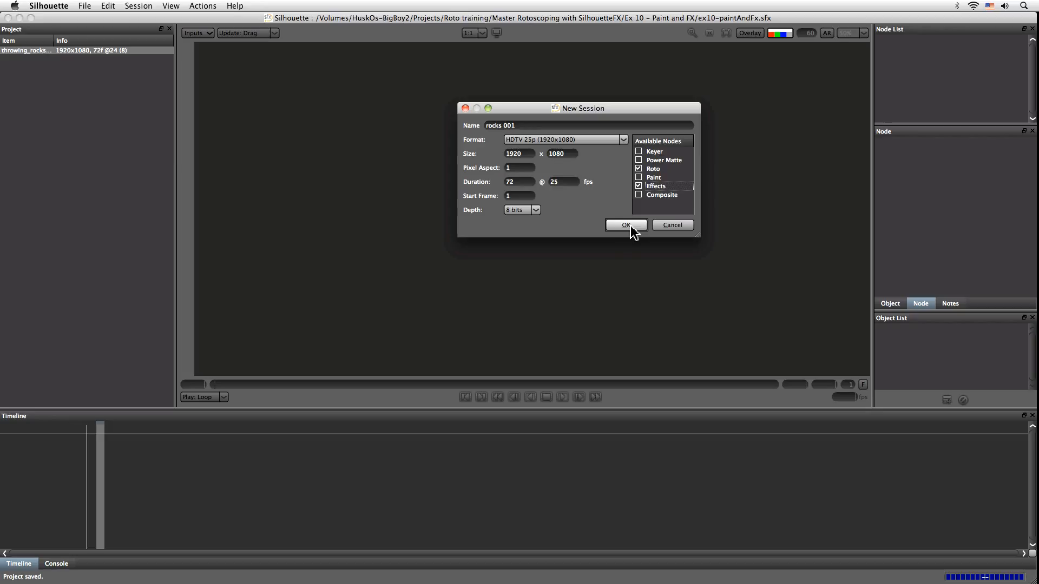
left_click(629, 227)
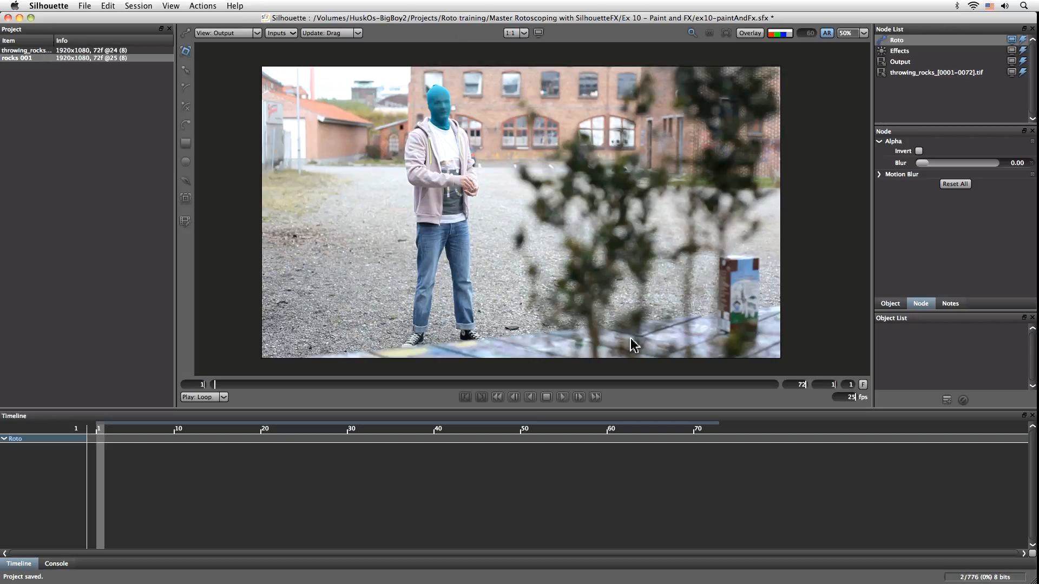
- Play the rock-throwing clip, scrub through its frames to review the action, and return to frame 1
left_click(563, 397)
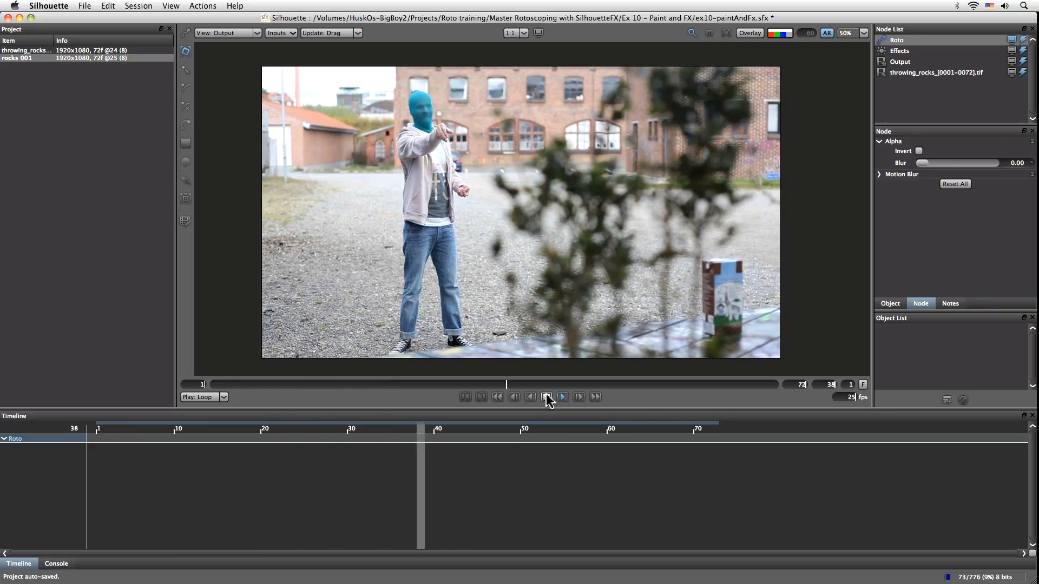
left_click(546, 397)
left_click_drag(651, 385, 734, 384)
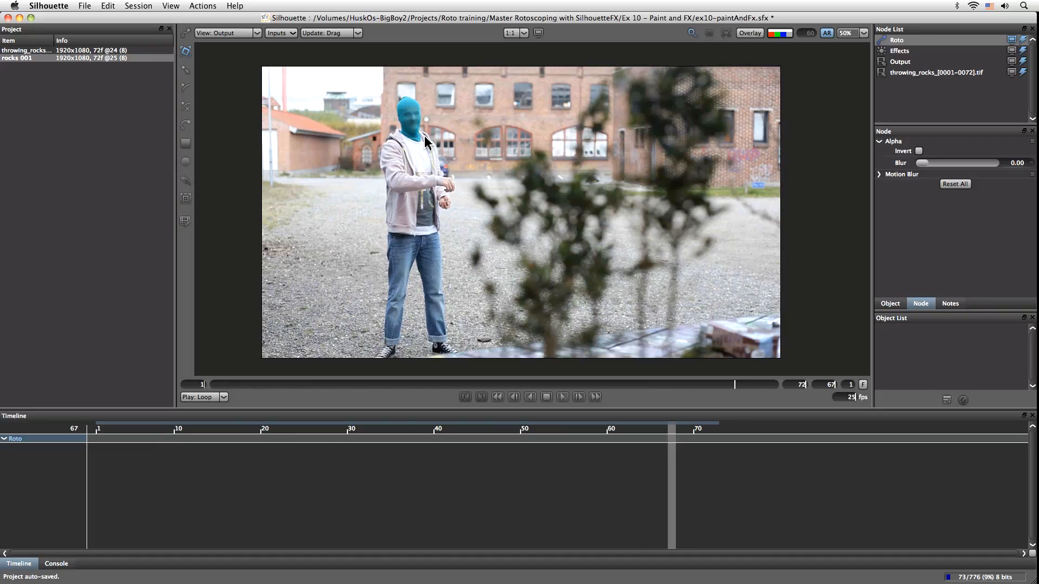
left_click_drag(738, 388, 553, 386)
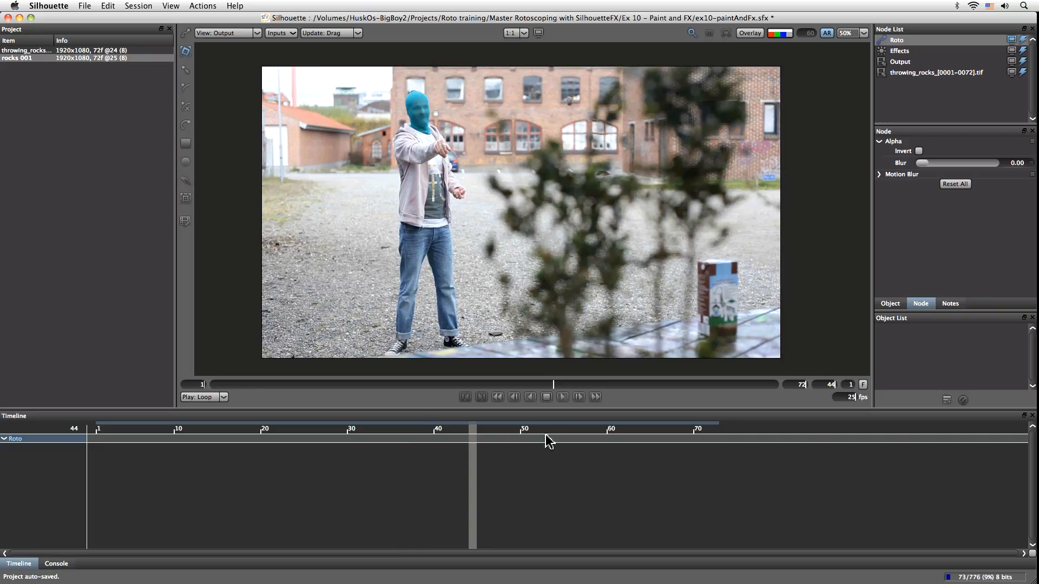
left_click_drag(555, 389, 212, 386)
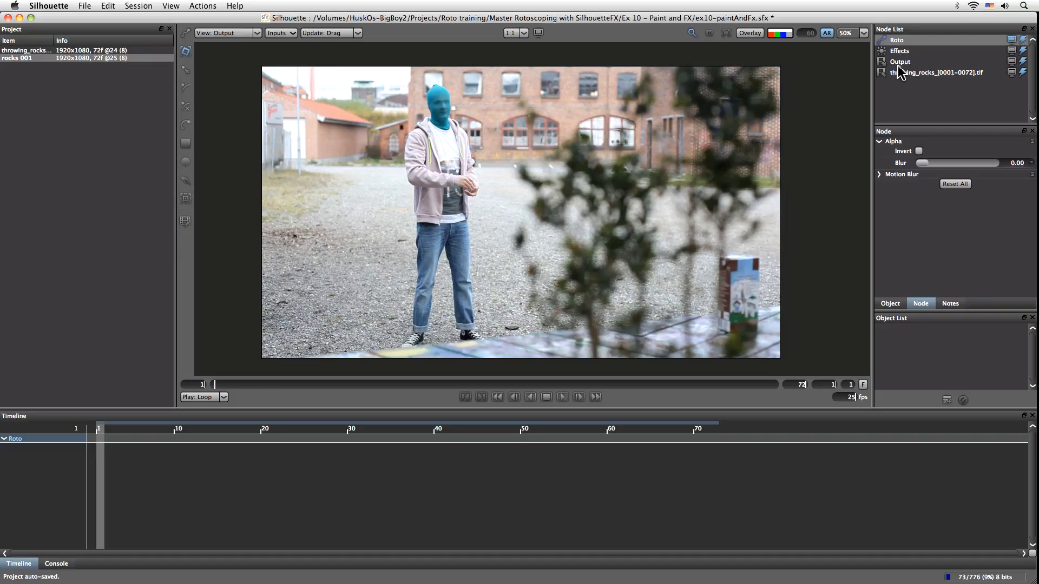
- Switch between the Effects and Roto nodes to compare their view options and node settings
left_click(932, 51)
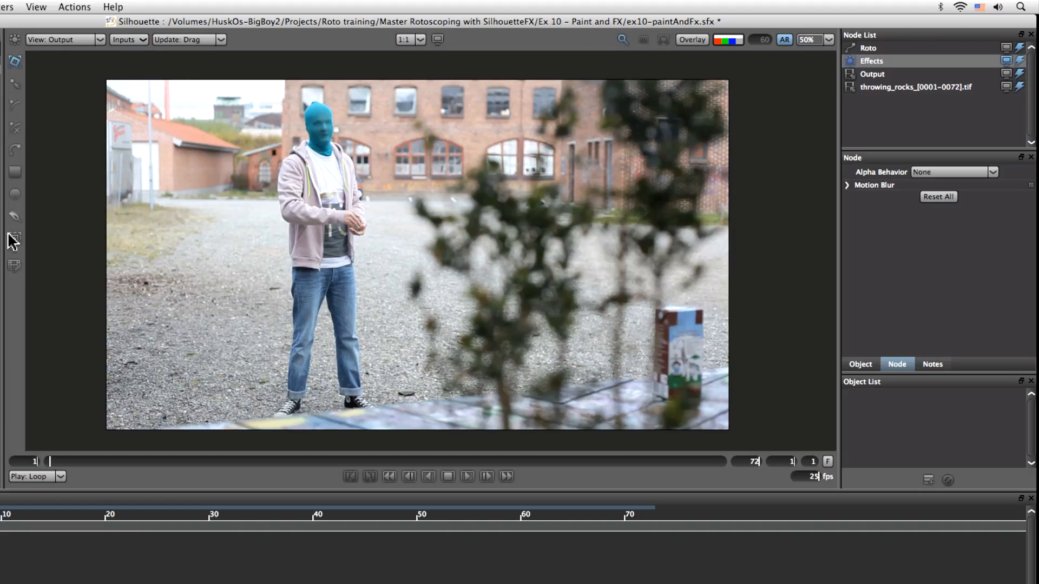
left_click(85, 38)
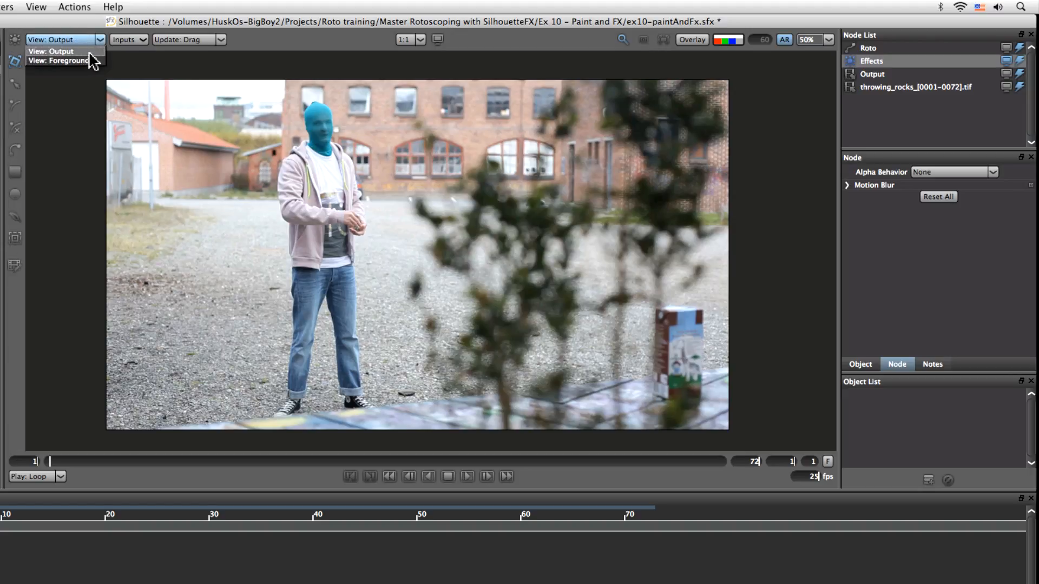
left_click(97, 52)
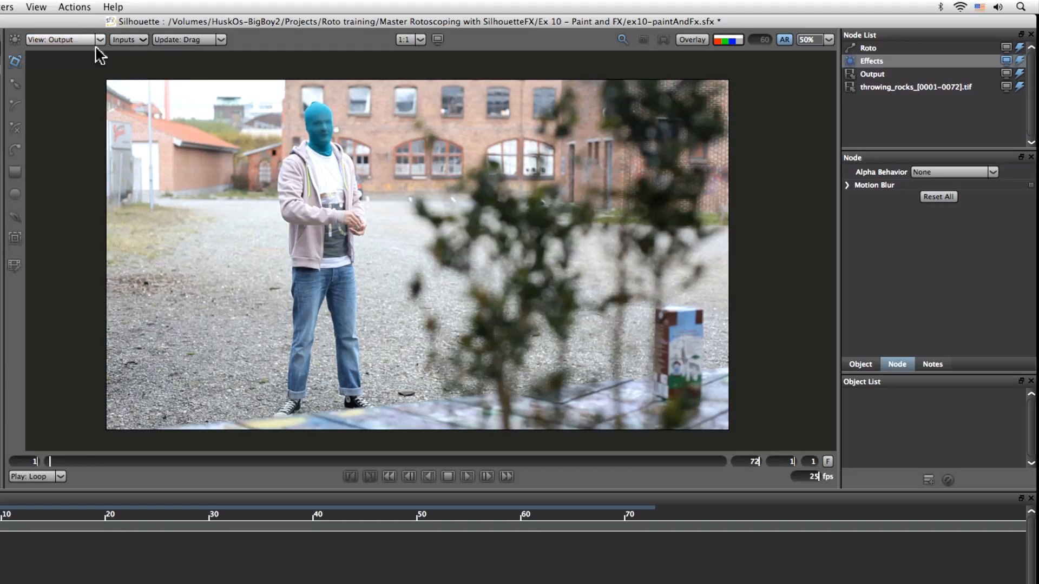
left_click(872, 47)
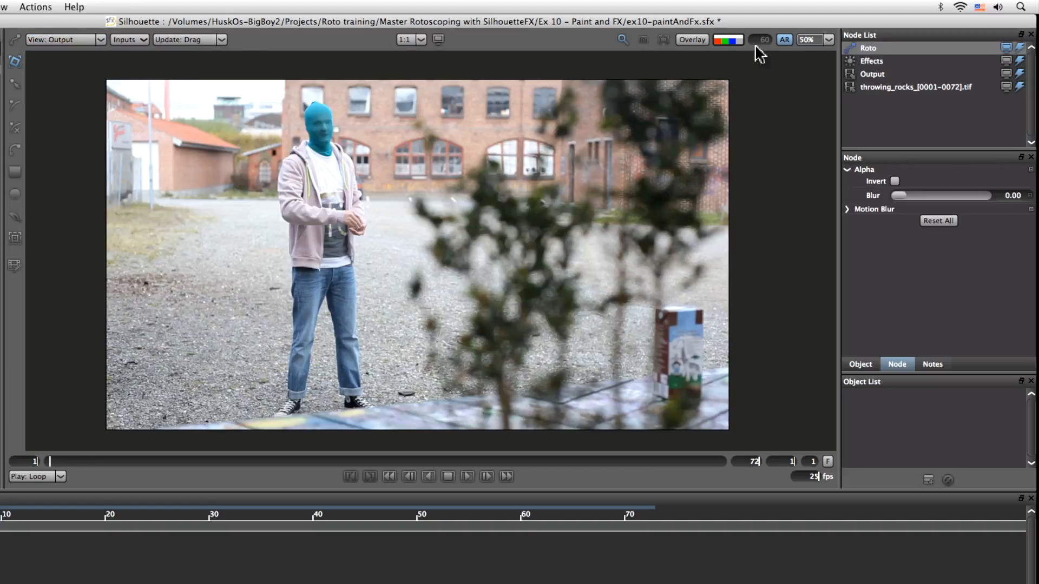
left_click(88, 39)
left_click(91, 41)
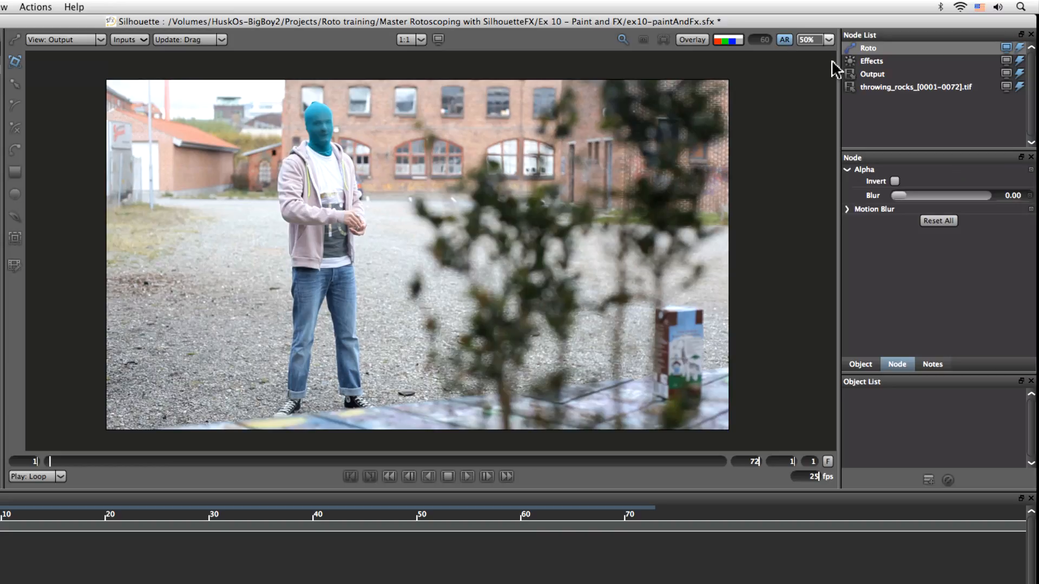
left_click(872, 62)
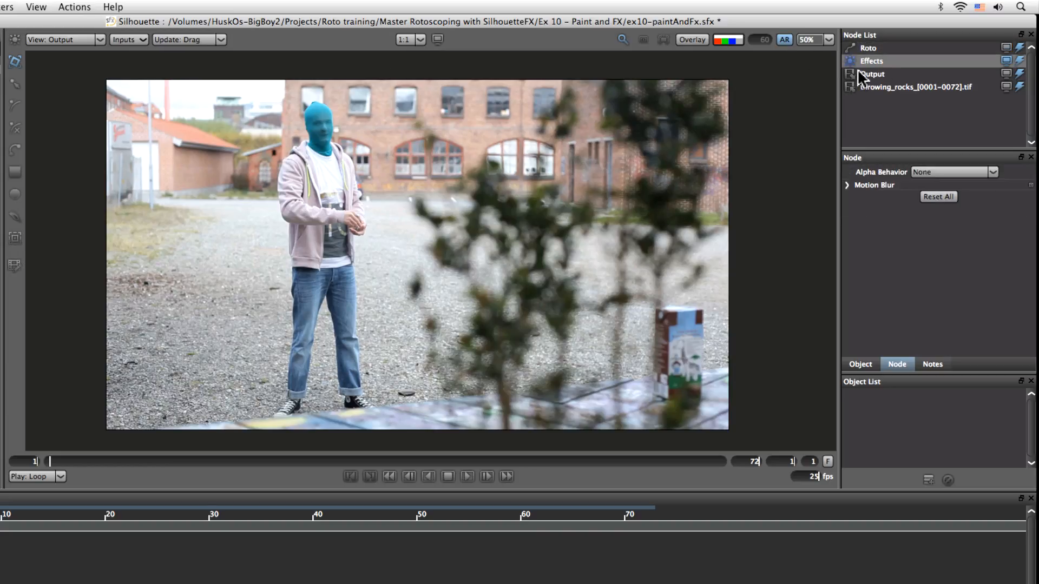
left_click(868, 49)
left_click(872, 58)
left_click(876, 48)
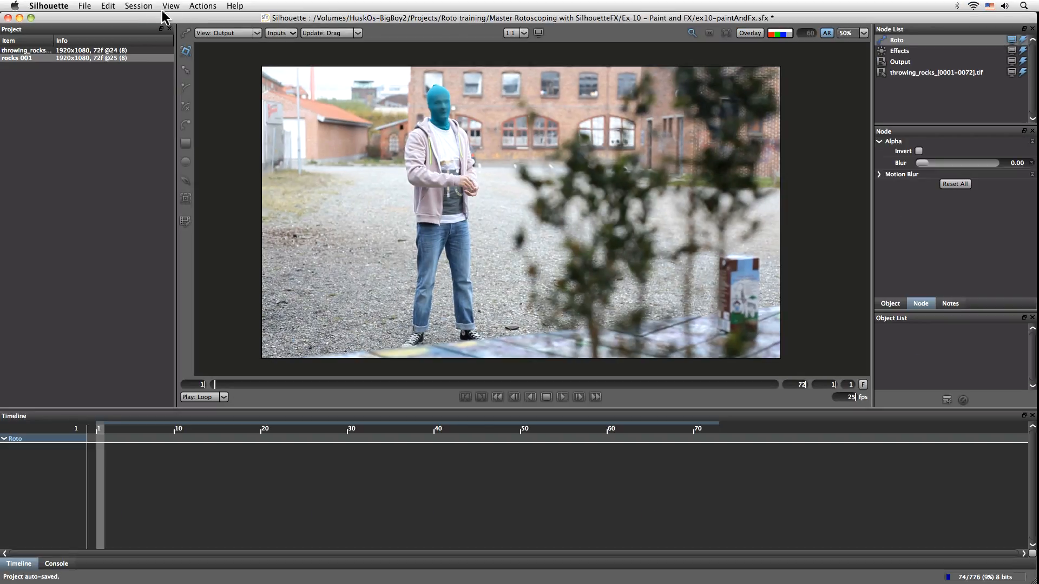
- In the Effects node, turn on the overlay and draw an elliptical shape around the masked man's head
left_click(919, 52)
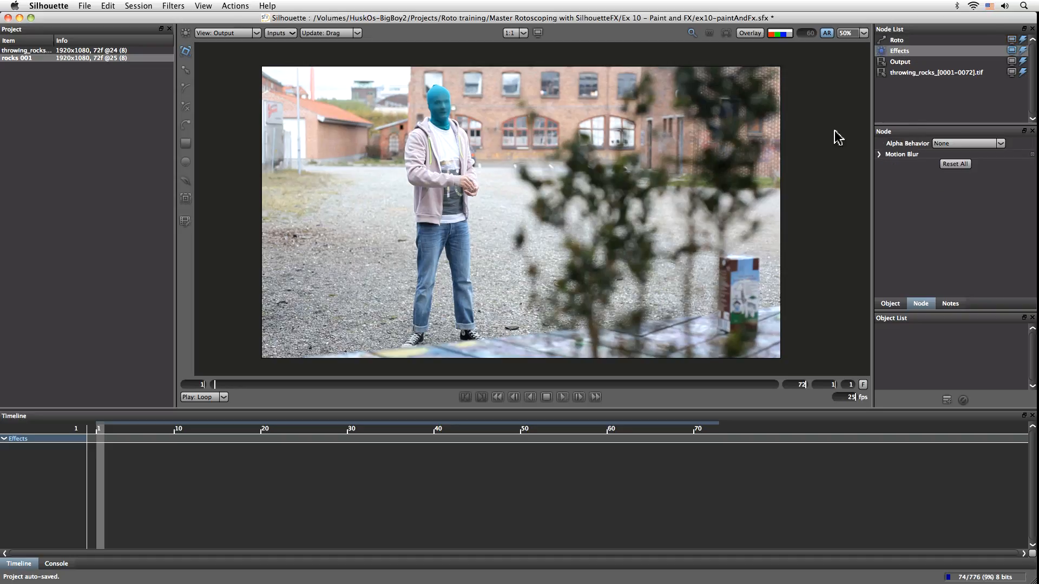
left_click(182, 8)
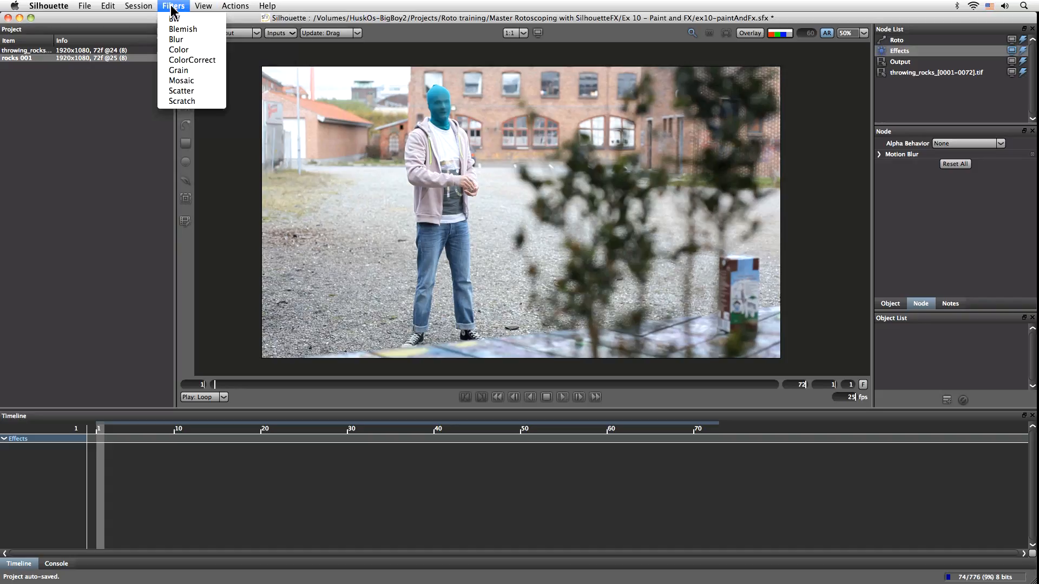
left_click(184, 6)
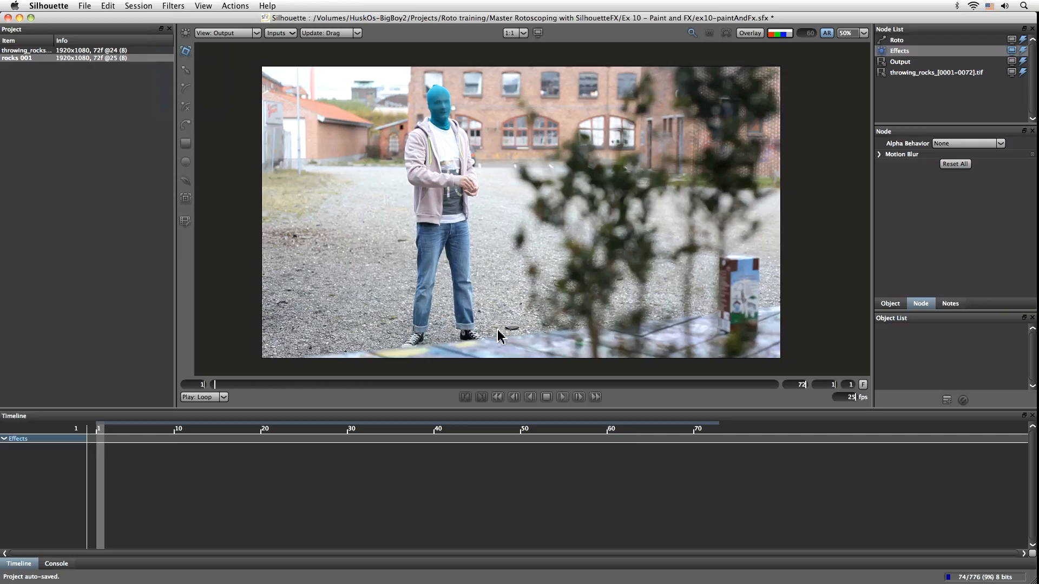
left_click(186, 162)
left_click(749, 33)
left_click_drag(416, 72, 471, 152)
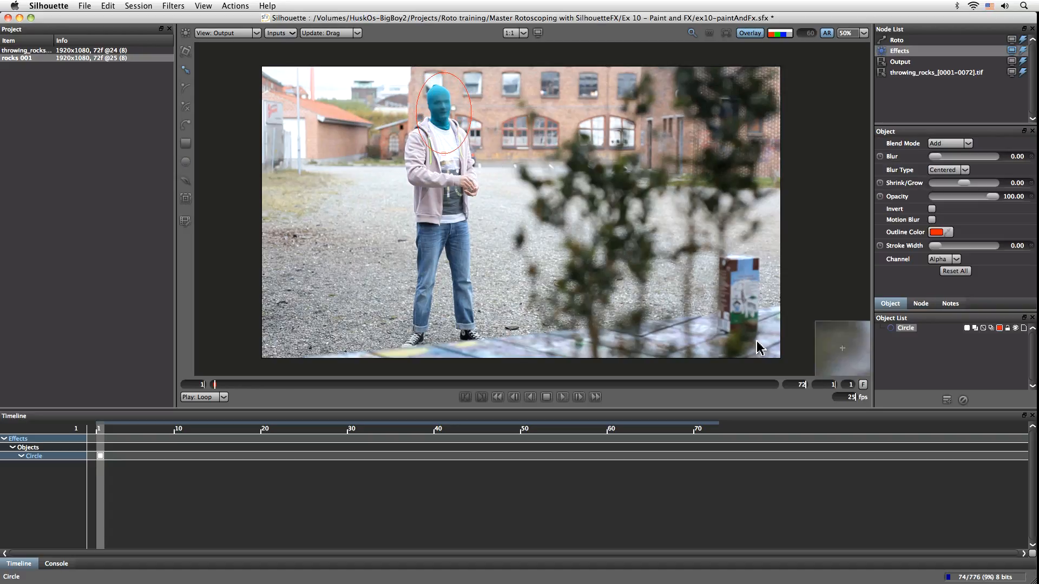
- Apply the BW filter to the circle, try its Average mode and return it to Luminance
left_click(161, 5)
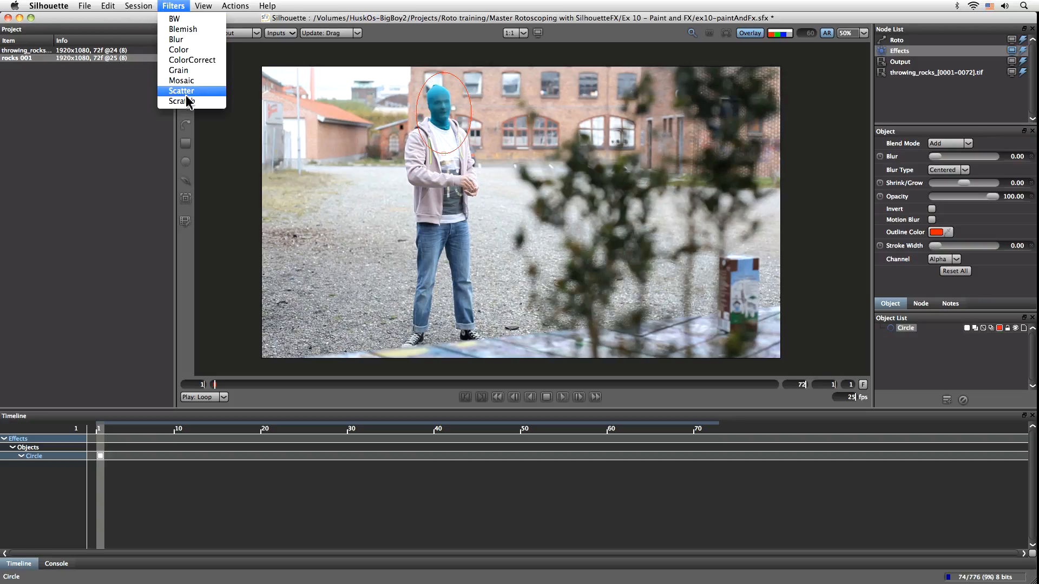
left_click(215, 20)
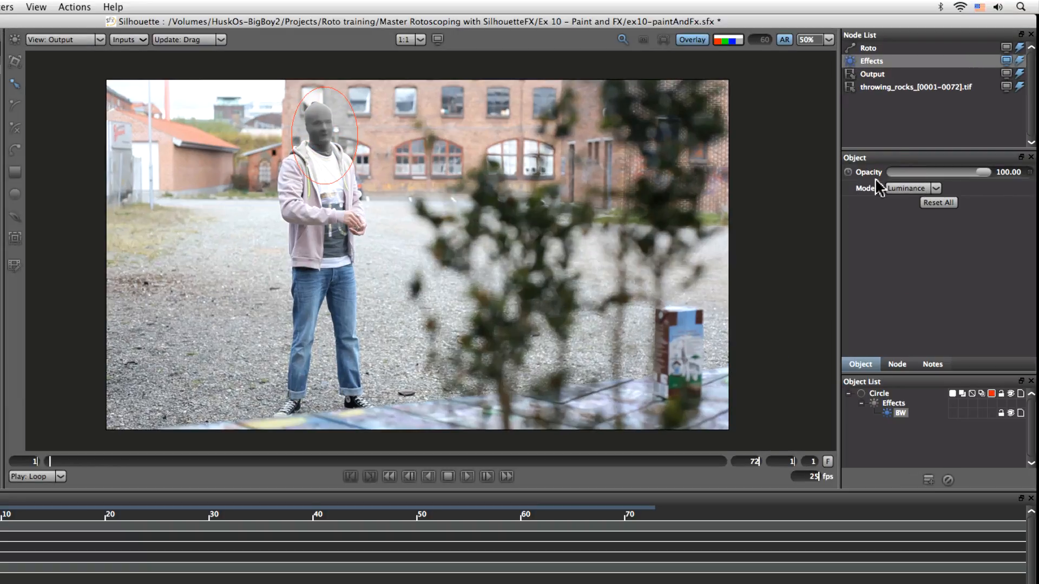
left_click(935, 189)
left_click(920, 211)
left_click(906, 188)
left_click(899, 199)
- Try the BW filter's Red, Green, Blue, Yellow and Orange modes on the head area
left_click(900, 187)
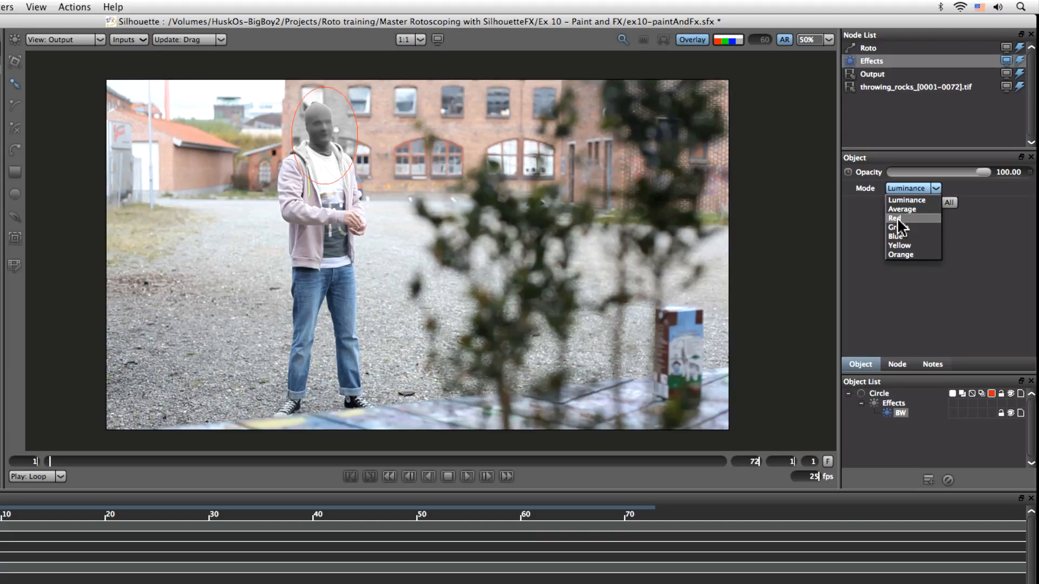
left_click(897, 217)
left_click(900, 188)
left_click(907, 227)
left_click(900, 189)
left_click(900, 238)
left_click(901, 188)
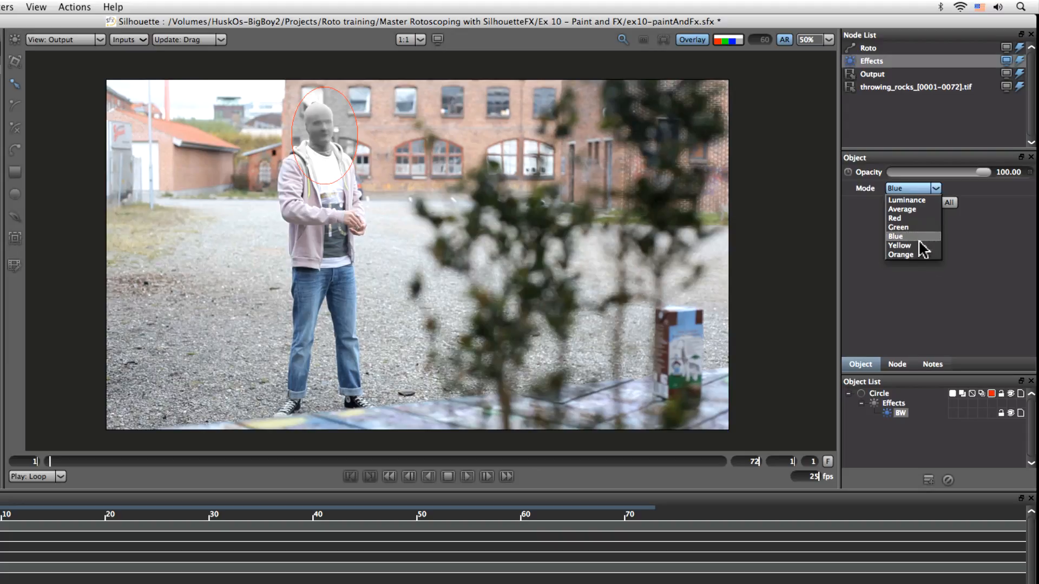
left_click(918, 246)
left_click(901, 188)
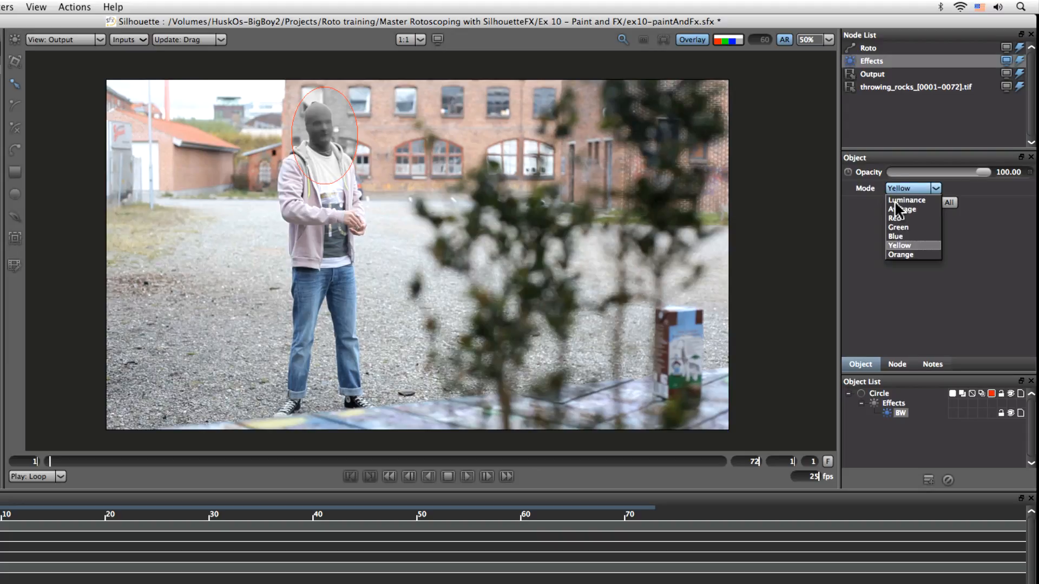
left_click(898, 256)
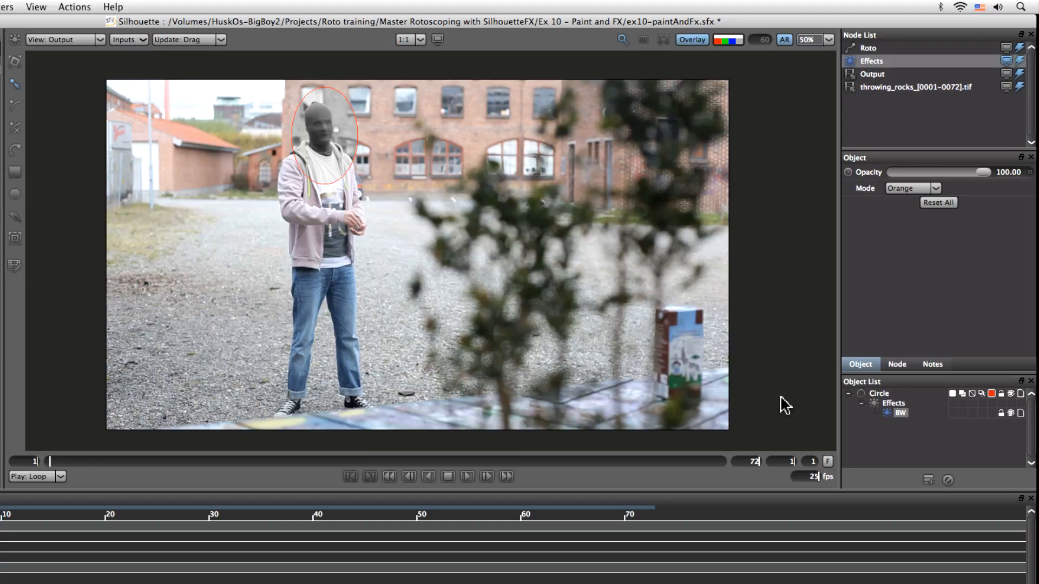
mouse_move(61, 464)
left_mouse_down()
mouse_move(354, 471)
mouse_move(72, 469)
left_mouse_up()
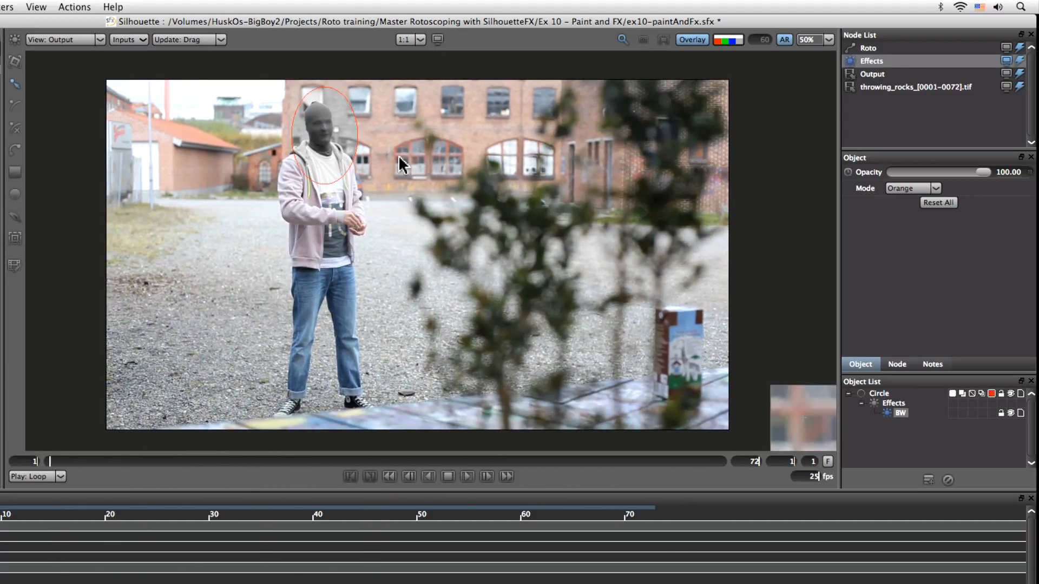
- Compare the Luminance, Orange and Yellow modes again, and set the BW filter to Blue
left_click(902, 190)
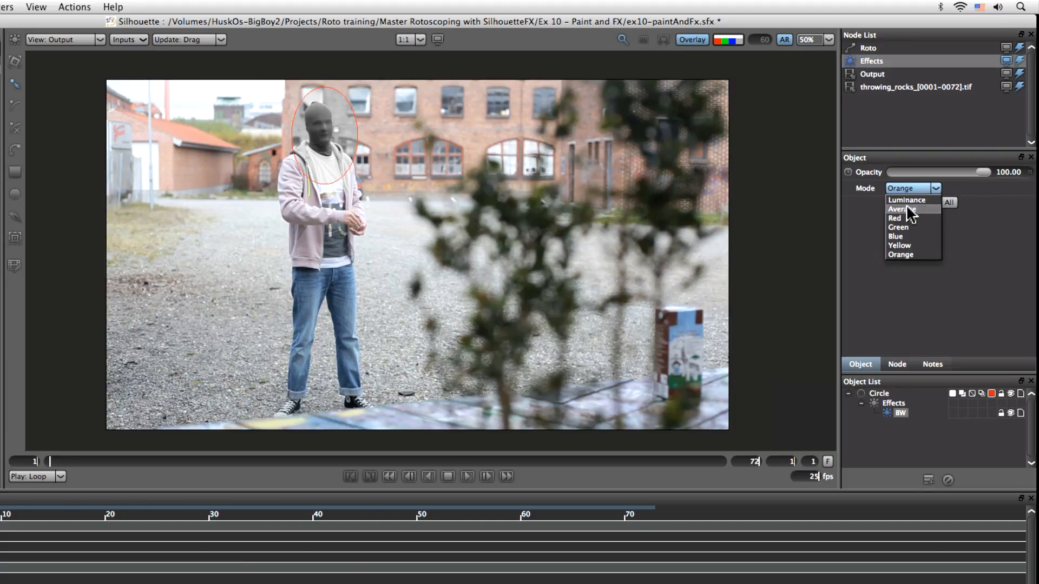
left_click(907, 209)
left_click(901, 190)
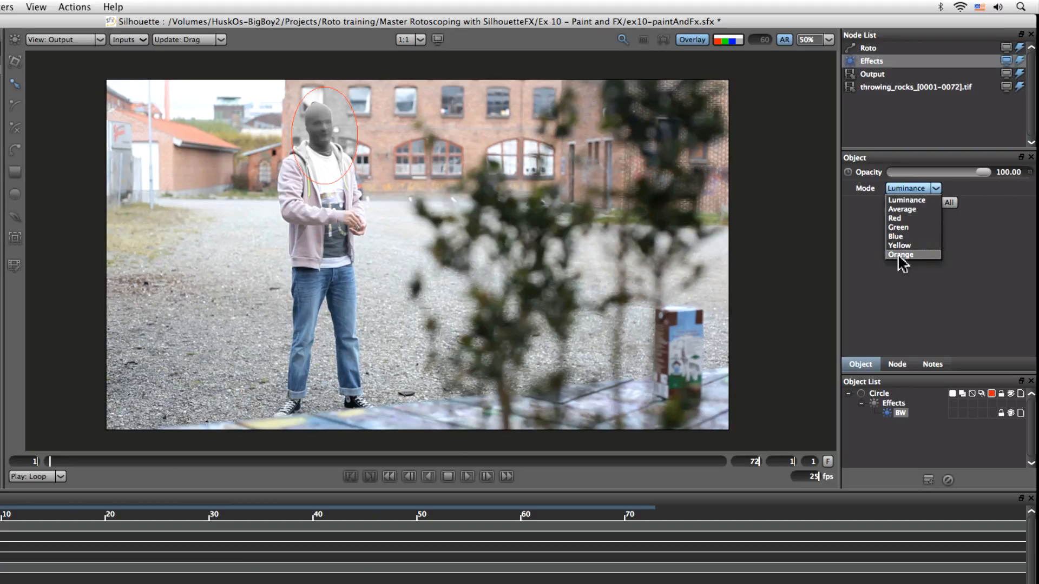
left_click(900, 254)
left_click(902, 188)
left_click(901, 245)
left_click(902, 190)
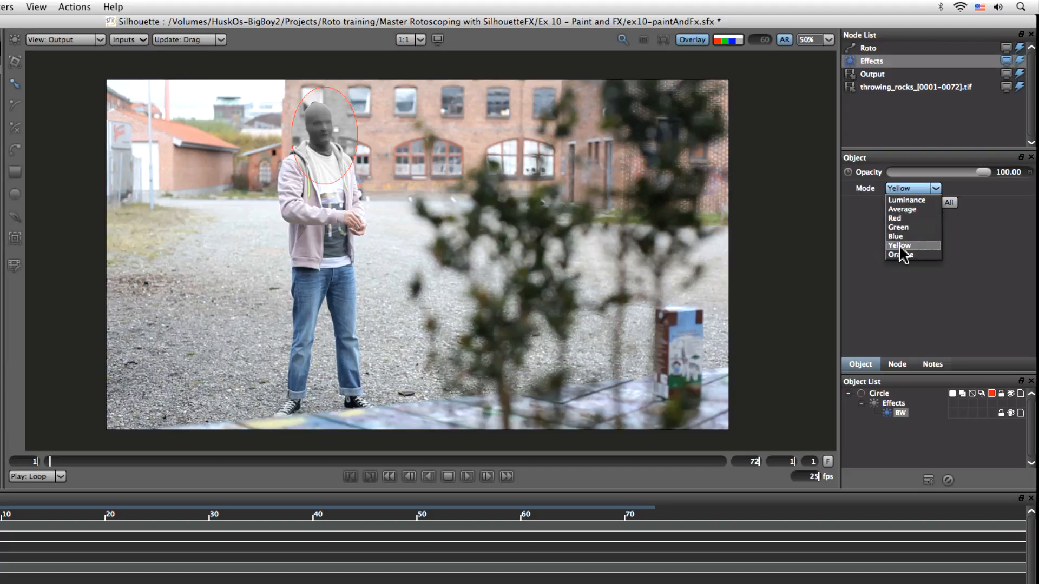
left_click(901, 244)
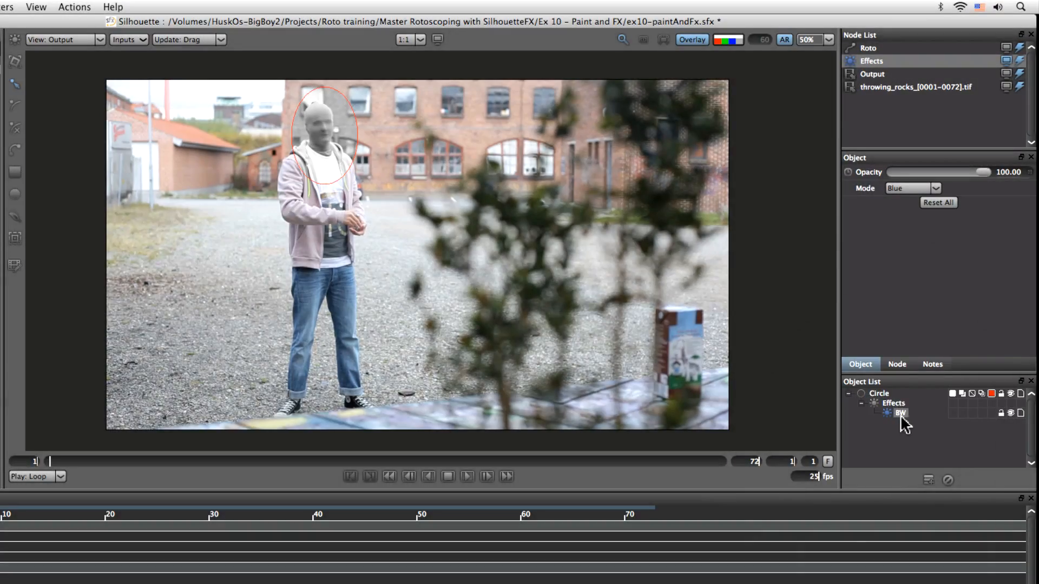
- Collapse and expand the circle's Effects group, and toggle the visibility and lock states of its BW filter and the circle
left_click(860, 404)
left_click(860, 404)
left_click(1010, 413)
left_click(1010, 413)
left_click(1010, 414)
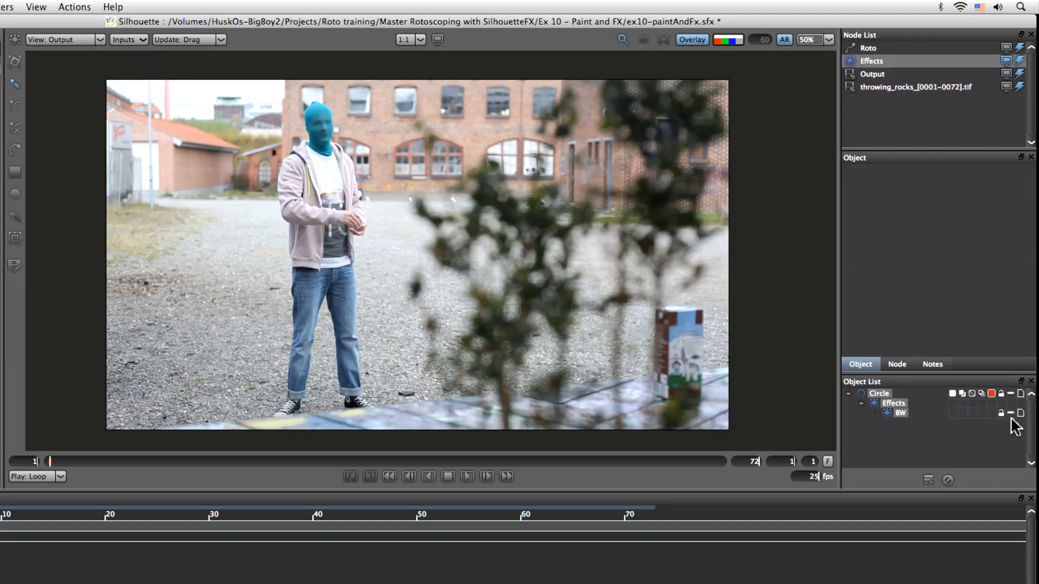
left_click(1010, 413)
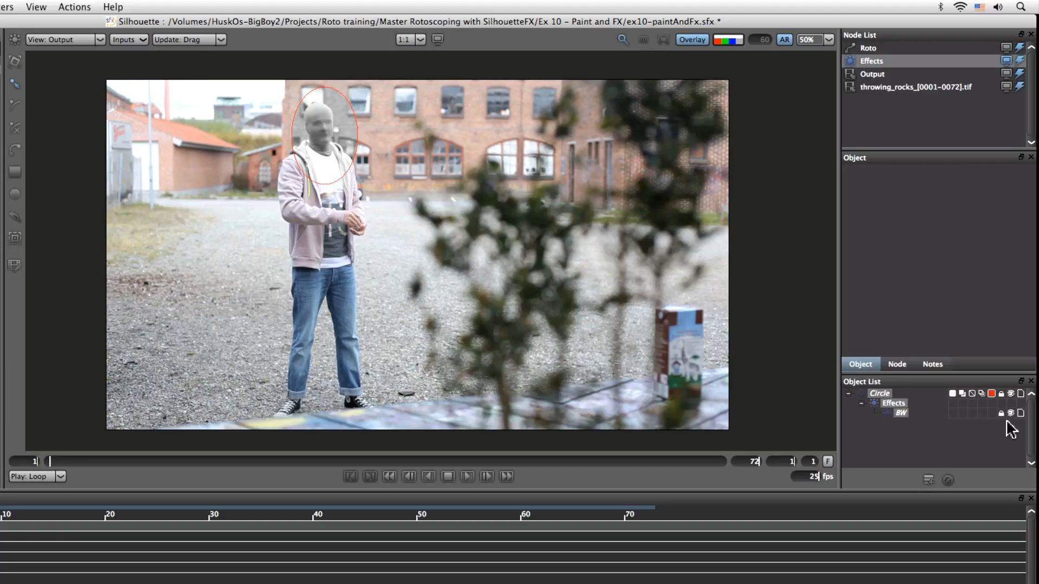
left_click(1001, 414)
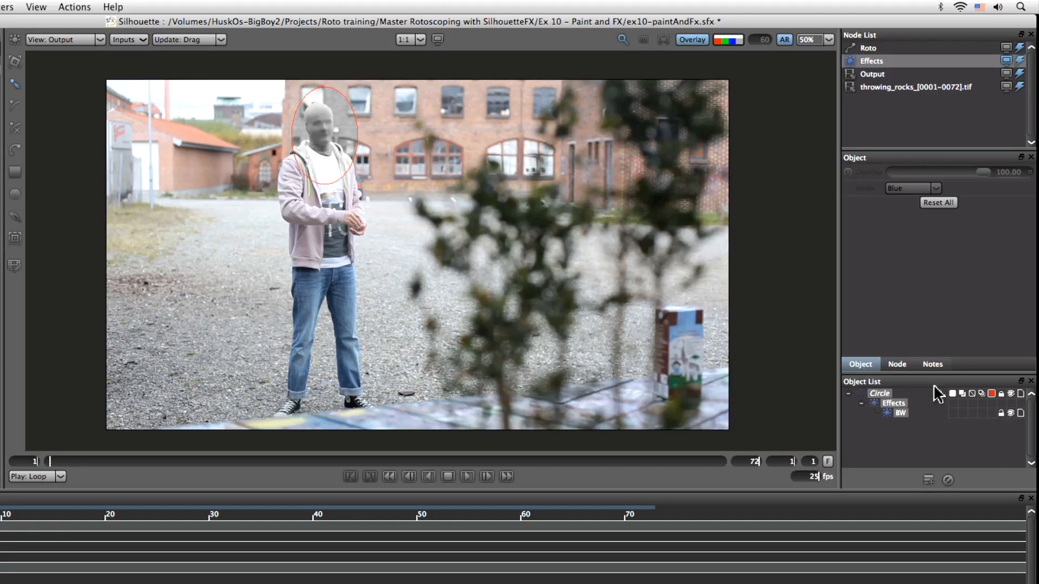
left_click(1001, 393)
- Delete the BW filter from the circle around the head
left_click(843, 431)
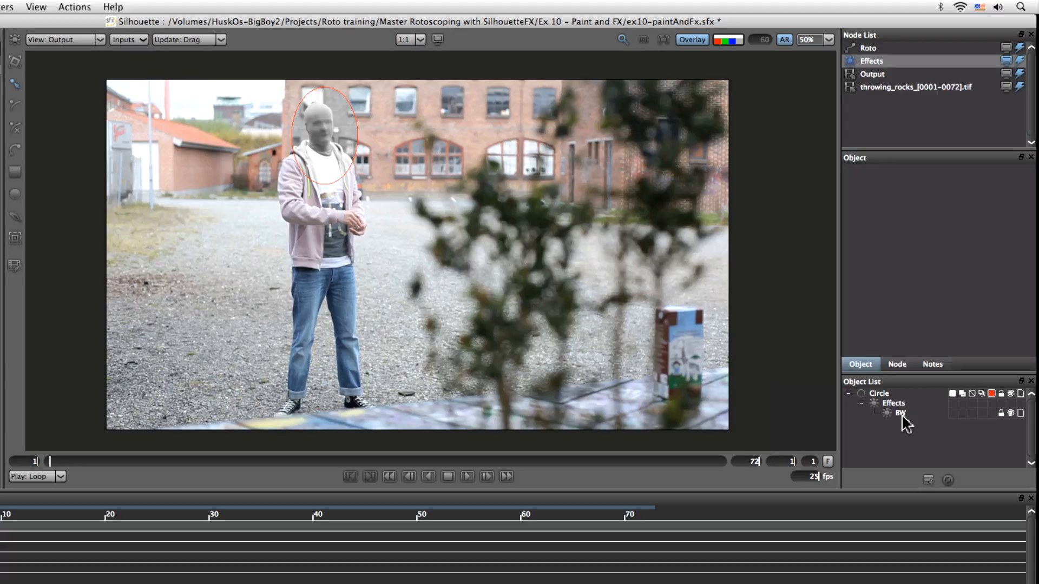
left_click(902, 414)
left_click(947, 481)
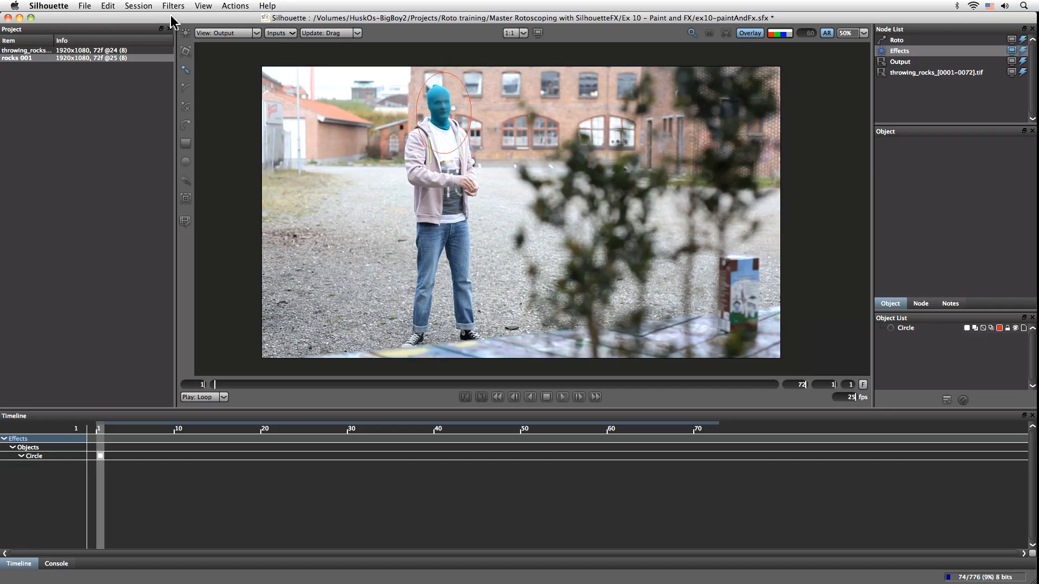
- Apply the Blur filter to the circle around the man's head
left_click(7, 6)
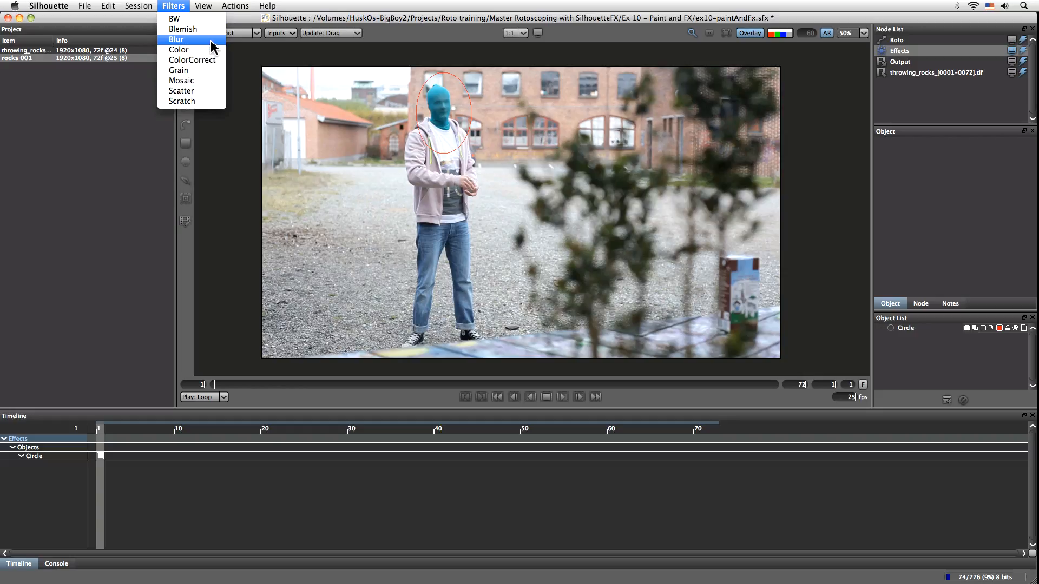
left_click(232, 73)
left_click(466, 137)
left_click(163, 6)
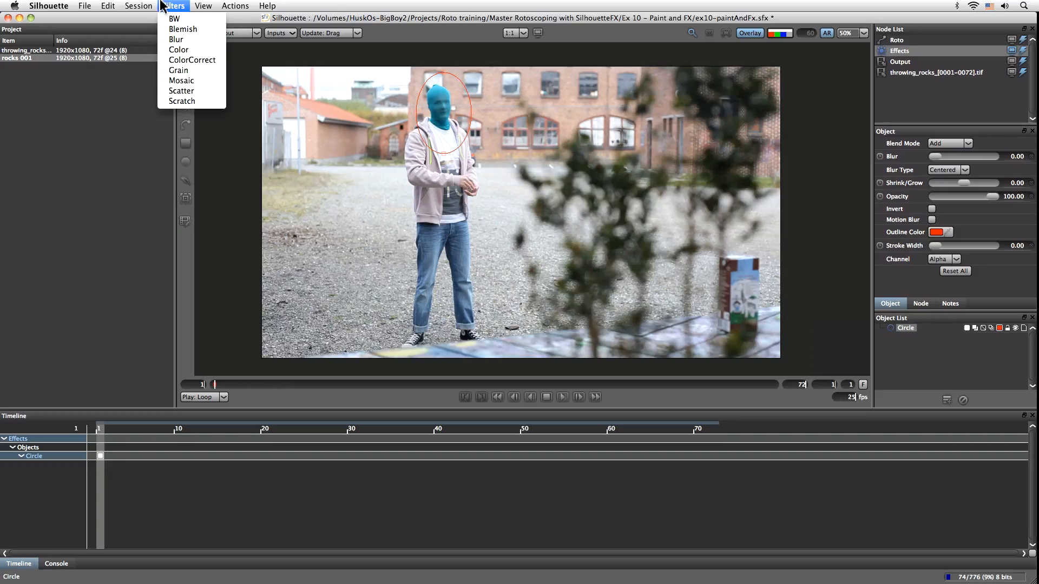
left_click(185, 40)
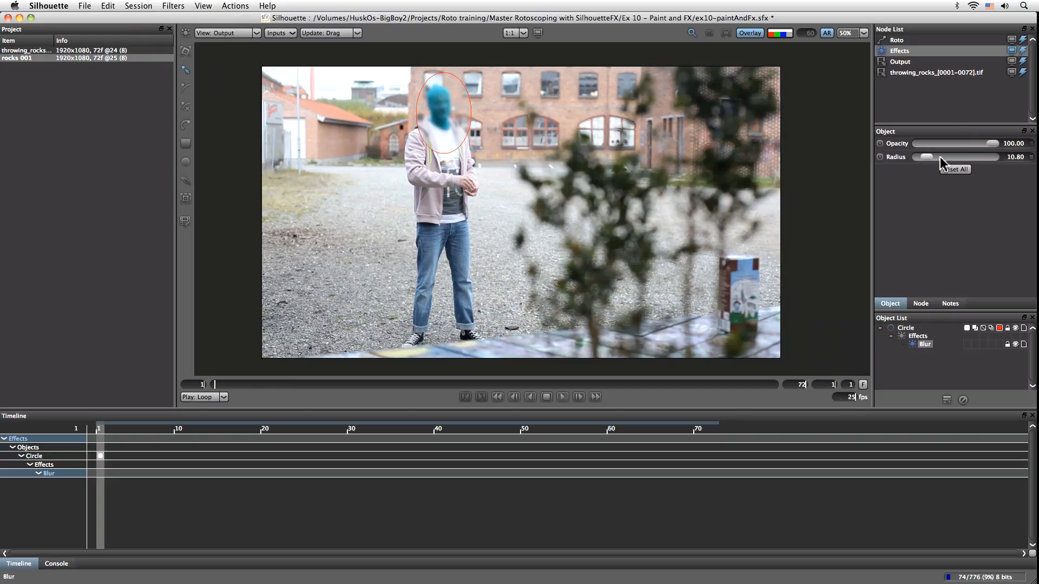
- Raise the Blur filter's radius to 20.86 and turn off the shape overlay in the viewer
left_click_drag(551, 149, 681, 290)
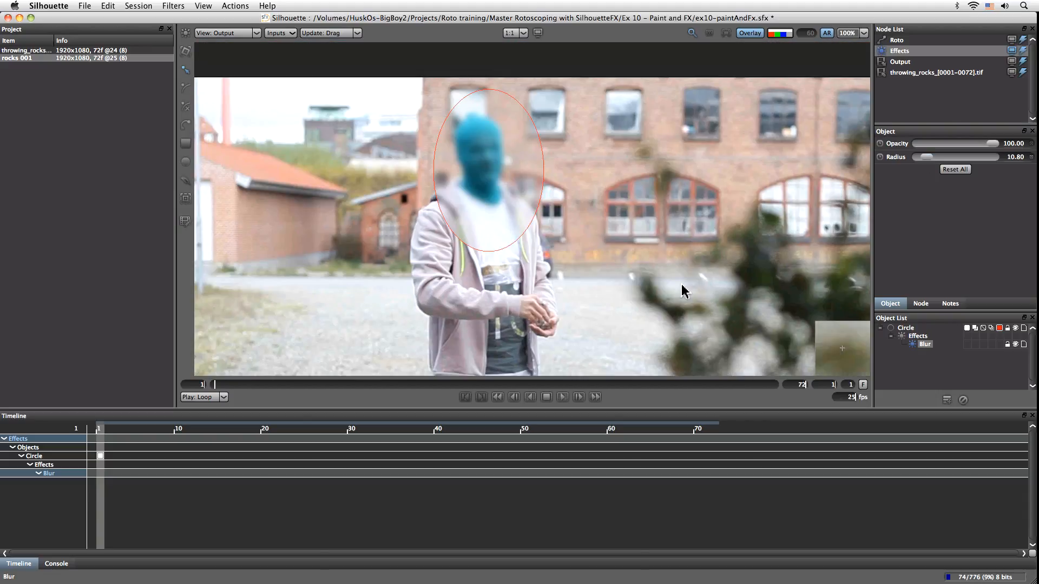
scroll(689, 289, "up", 1)
left_click_drag(603, 238, 743, 298)
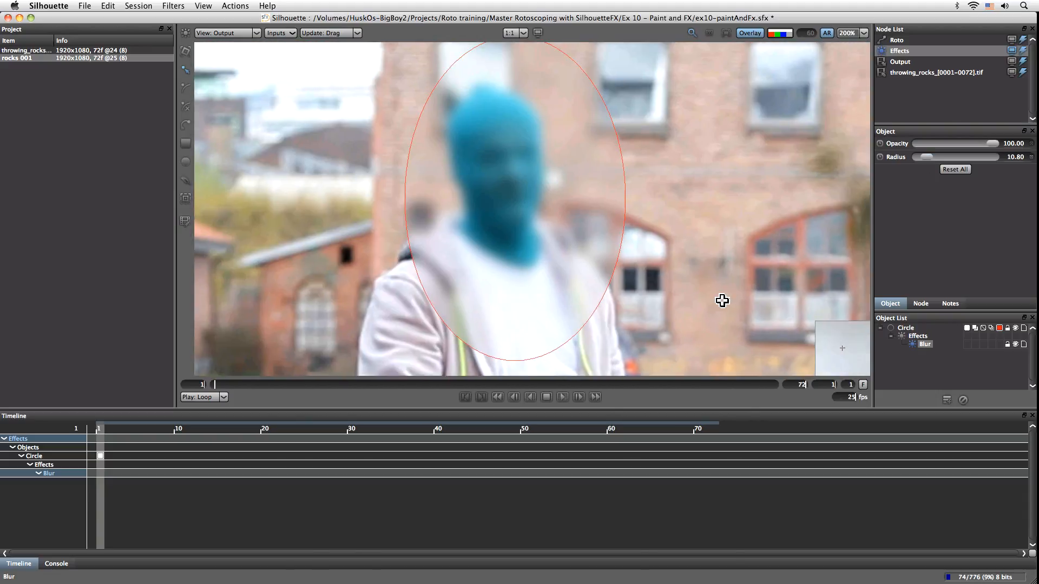
mouse_move(926, 156)
left_mouse_down()
mouse_move(959, 156)
mouse_move(920, 160)
mouse_move(935, 157)
left_mouse_up()
left_click(753, 35)
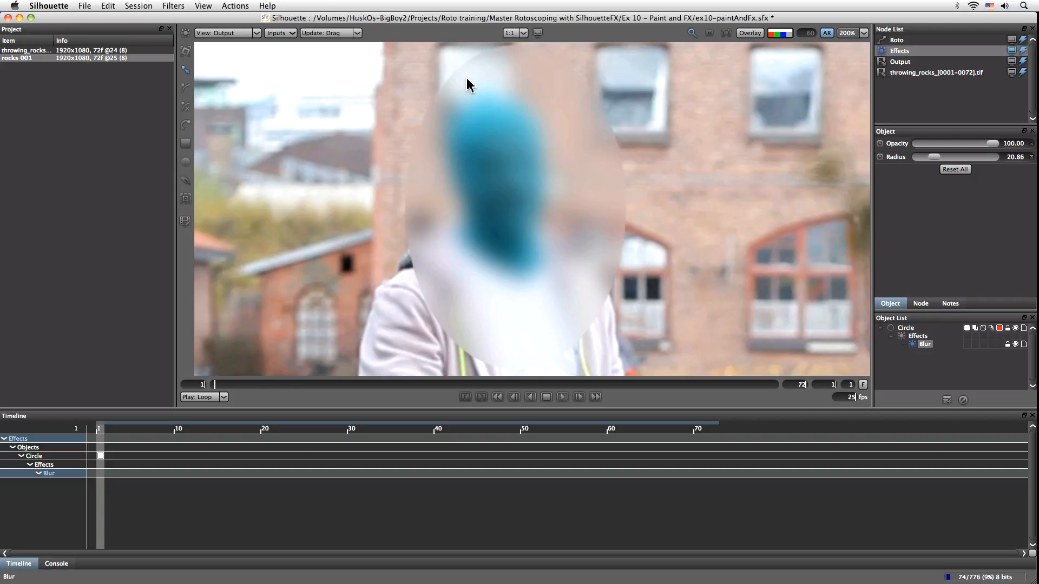
- Soften the circle's edge with Blur 50, Blur Type Outer and Shrink/Grow -18.13, and select its Blur filter again
left_click(906, 328)
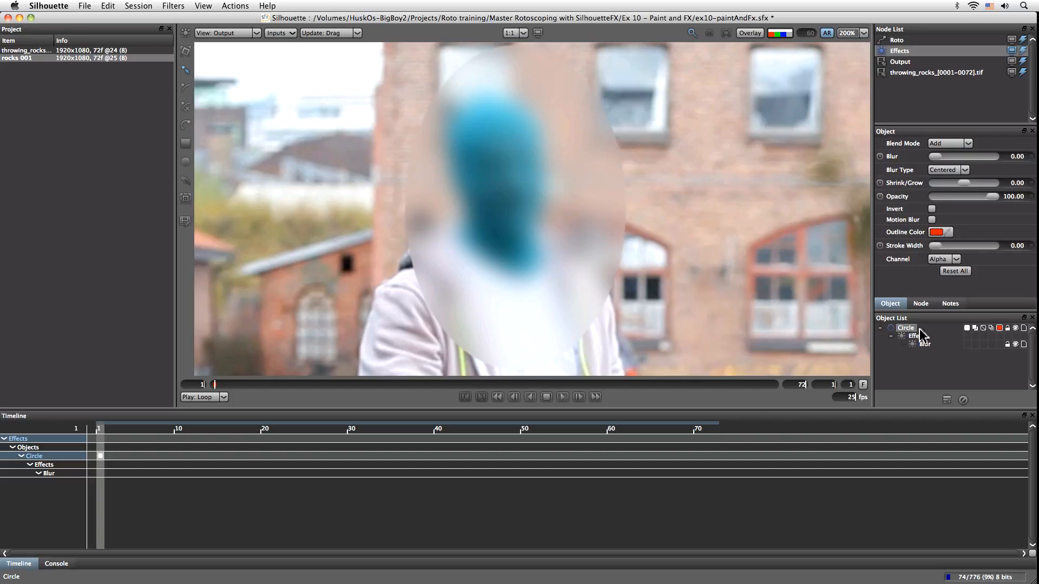
left_click_drag(934, 156, 938, 184)
left_click(946, 172)
left_click(954, 196)
left_click(923, 344)
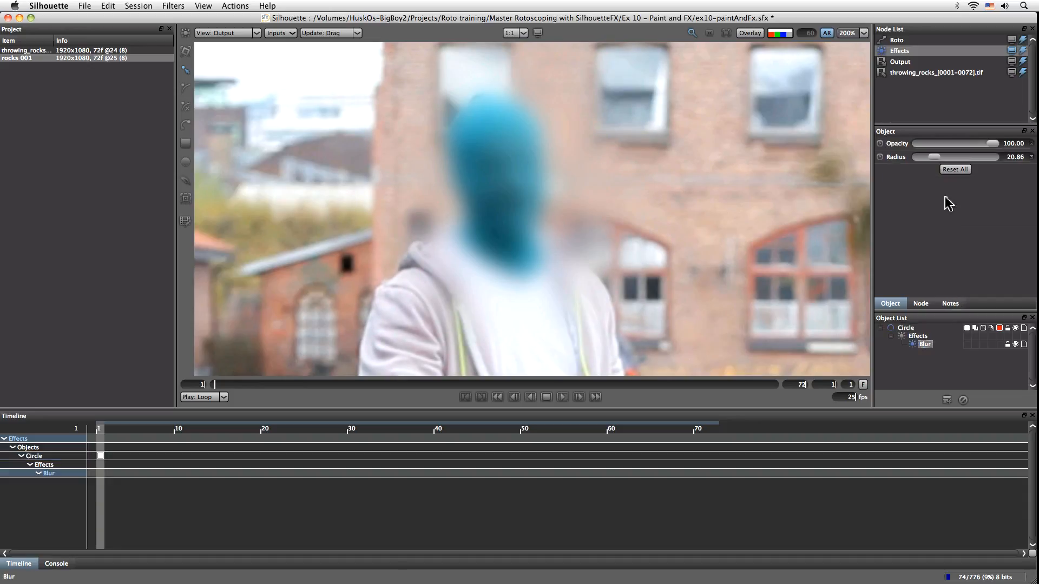
- Reset the circle's Blur and Shrink/Grow values to 0 and delete its Blur filter
left_click(905, 328)
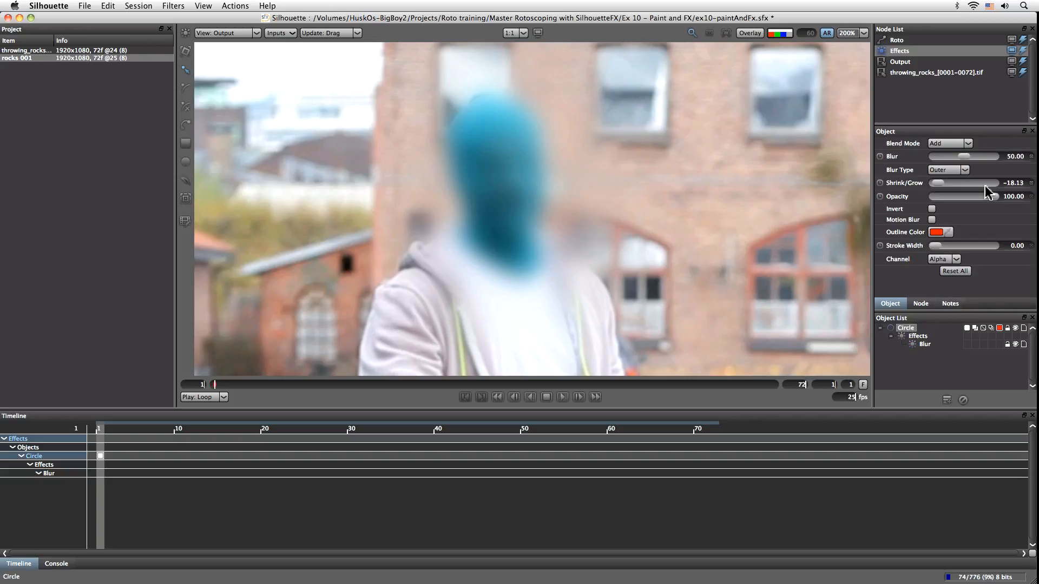
left_click(1031, 157)
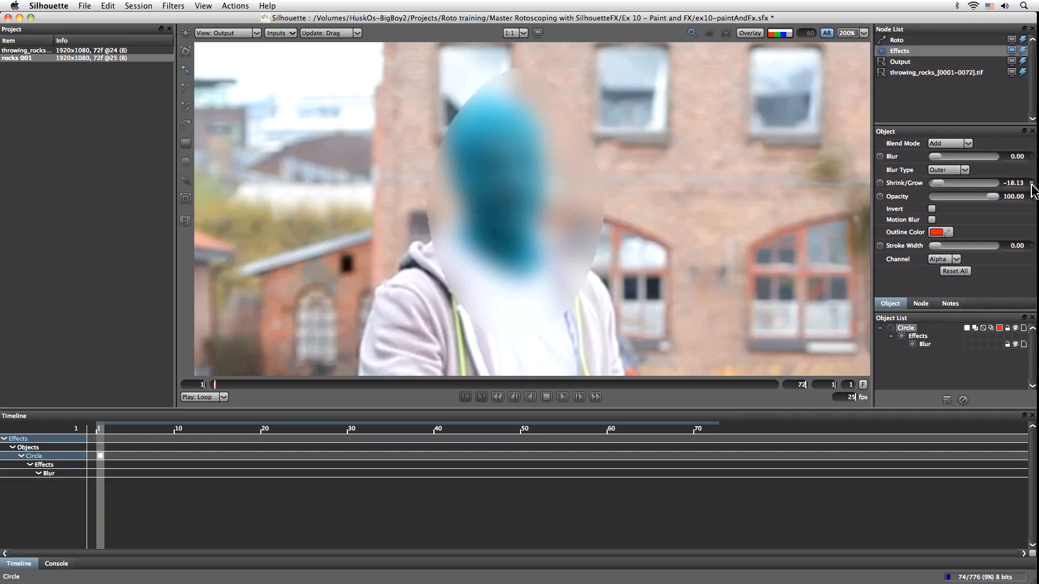
left_click(1031, 183)
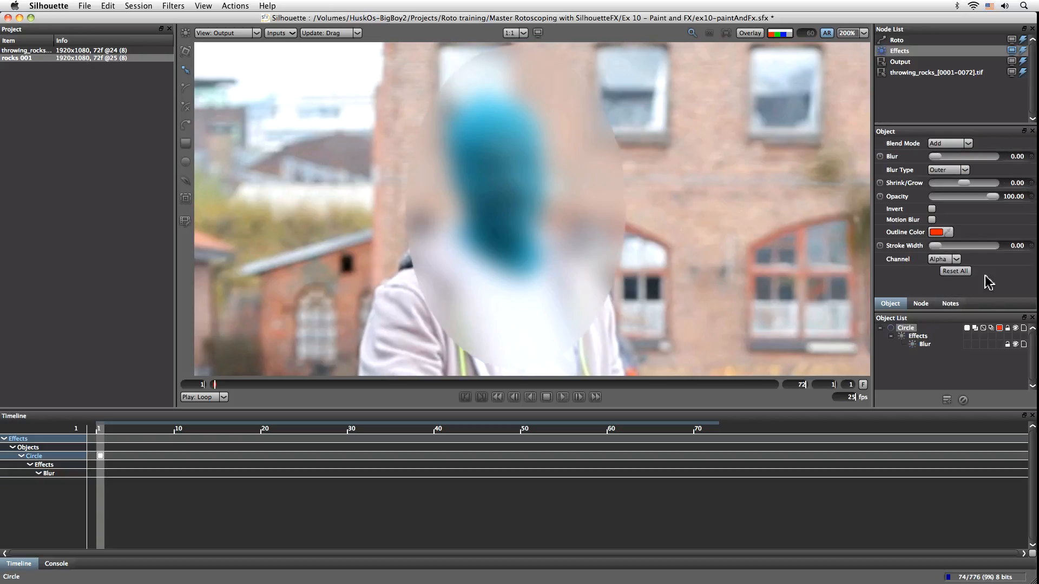
left_click(925, 344)
key("Delete")
- Apply the Color filter to the circle and sample its colour from the image, first a brick red and finally an olive green
left_click(173, 5)
mouse_move(184, 17)
left_click(187, 74)
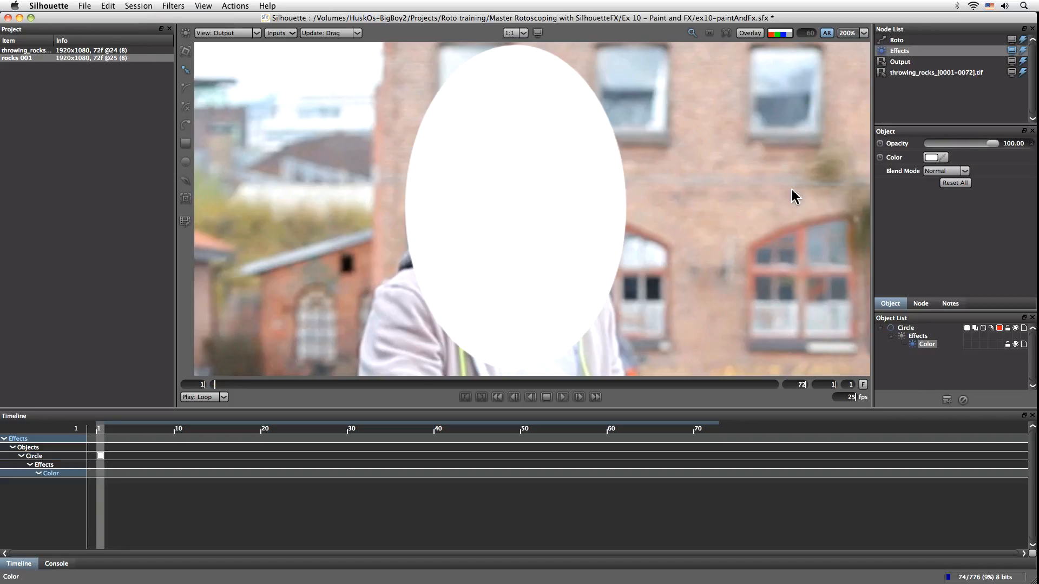
left_click(943, 157)
left_click(768, 238)
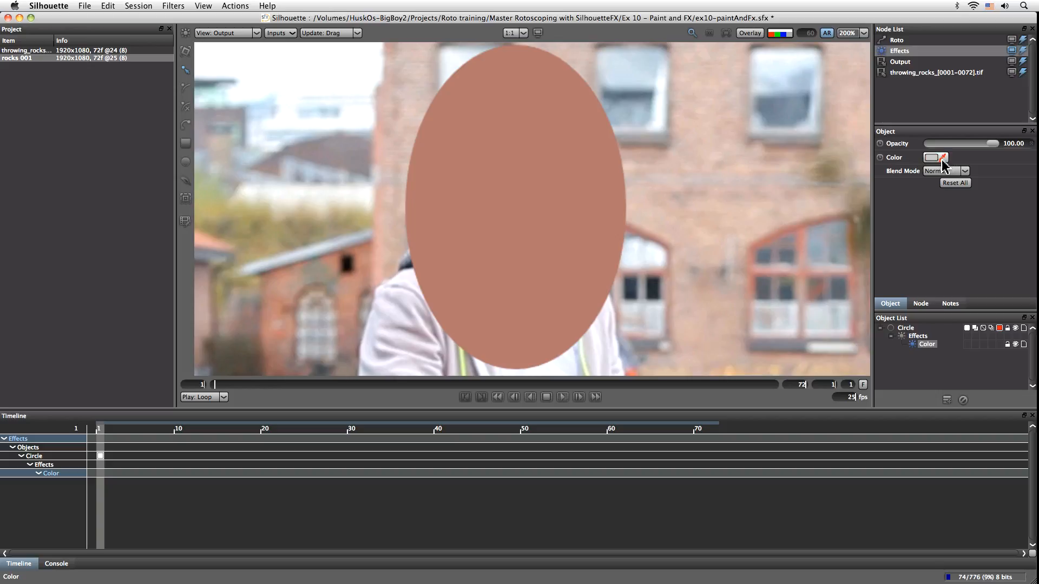
left_click(830, 246)
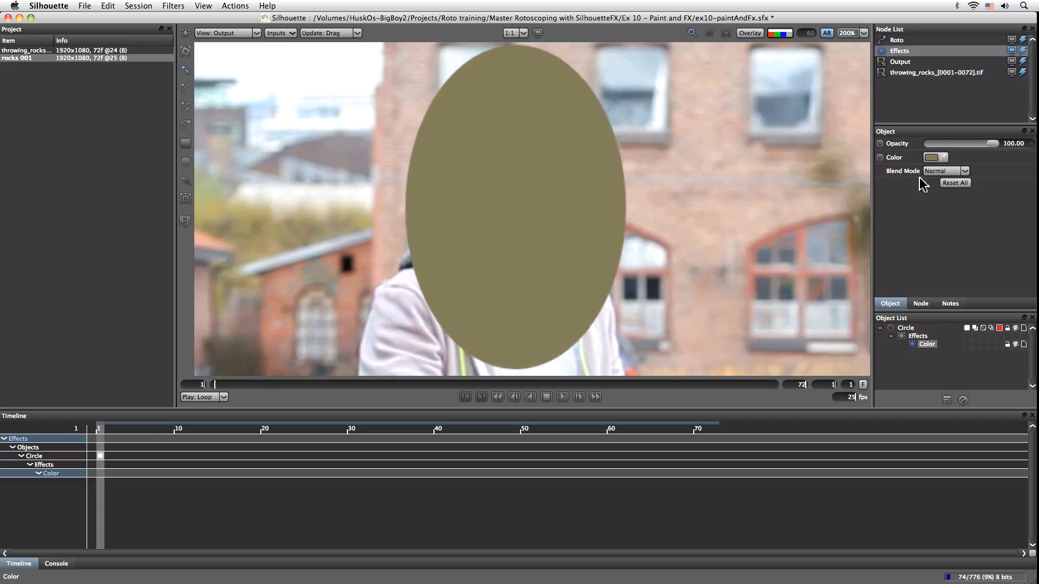
- Try the Color filter's Tint, Hue, Luminance, Lighten and Darken blend modes on the head area
left_click(943, 171)
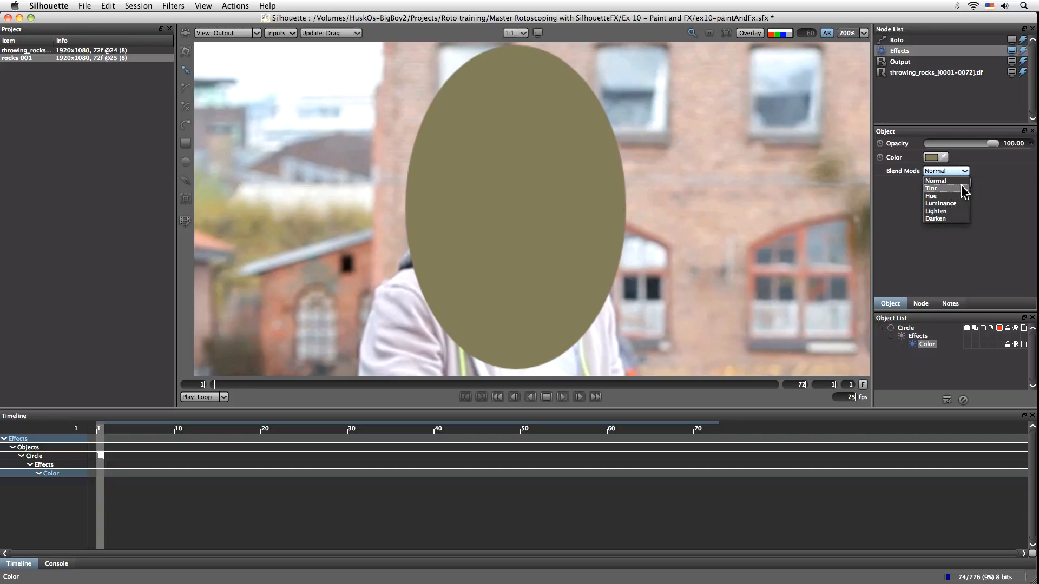
left_click(959, 193)
left_click(941, 171)
left_click(942, 196)
left_click(938, 173)
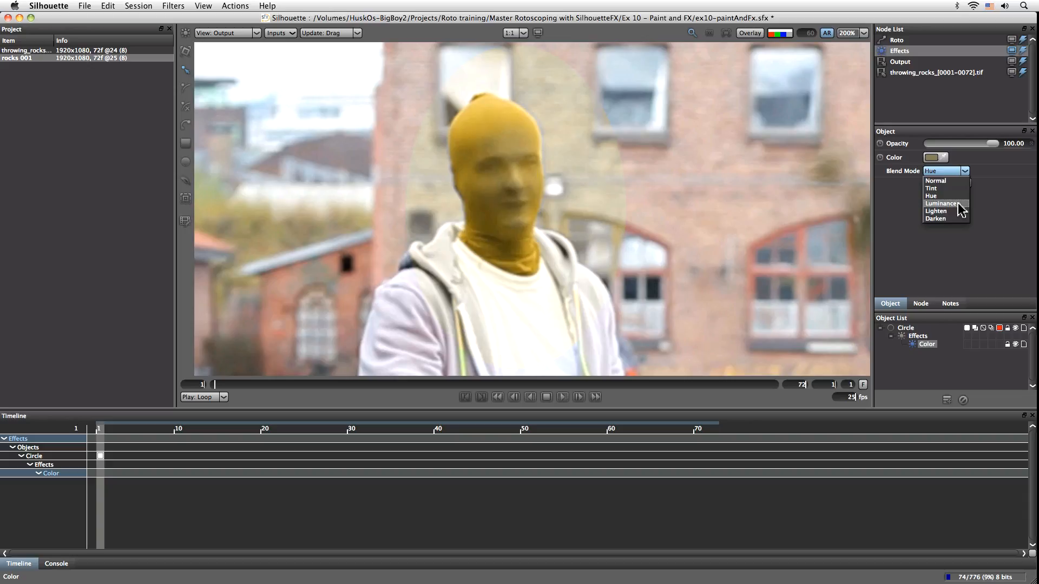
left_click(941, 204)
left_click(938, 172)
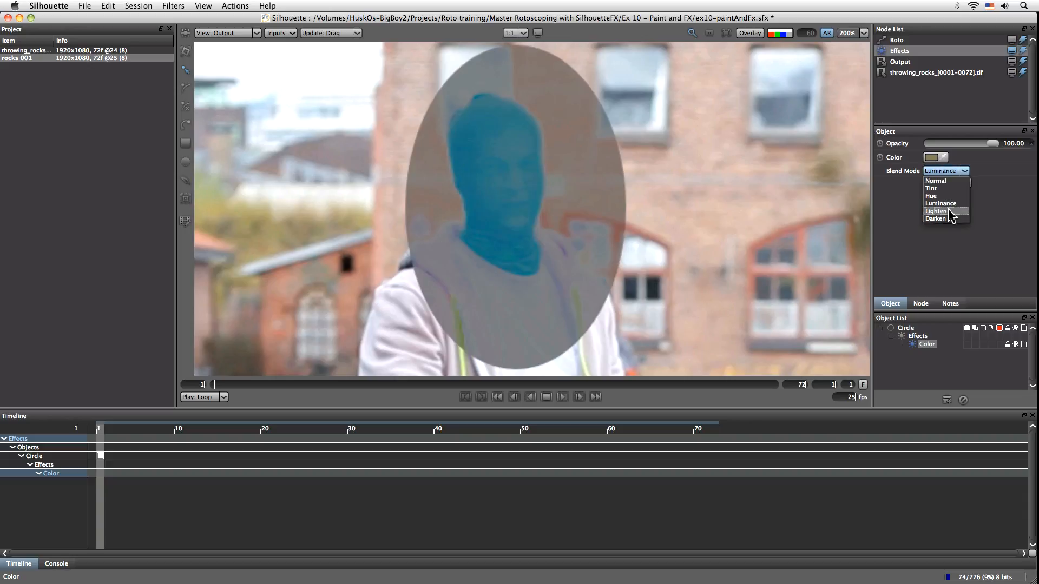
left_click(950, 211)
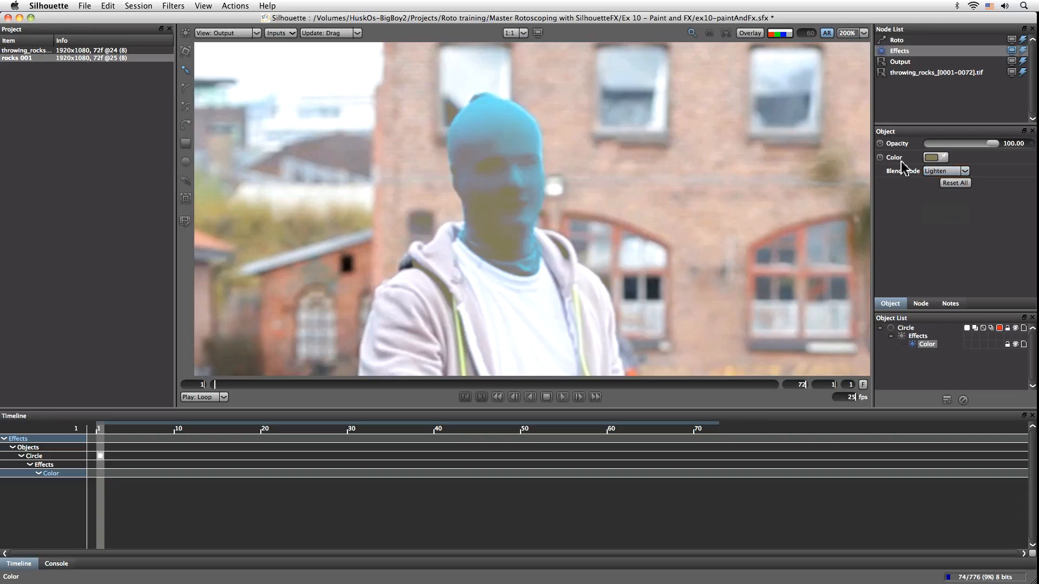
left_click(941, 171)
left_click(936, 218)
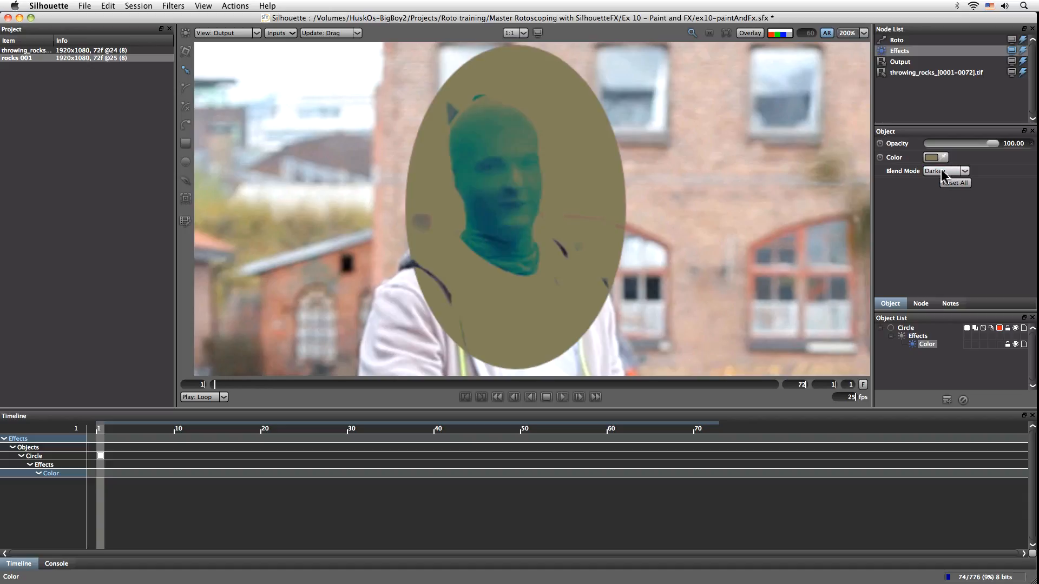
- Compare the Tint and Hue blend modes again, and set the Color filter to Luminance
left_click(942, 172)
left_click(959, 189)
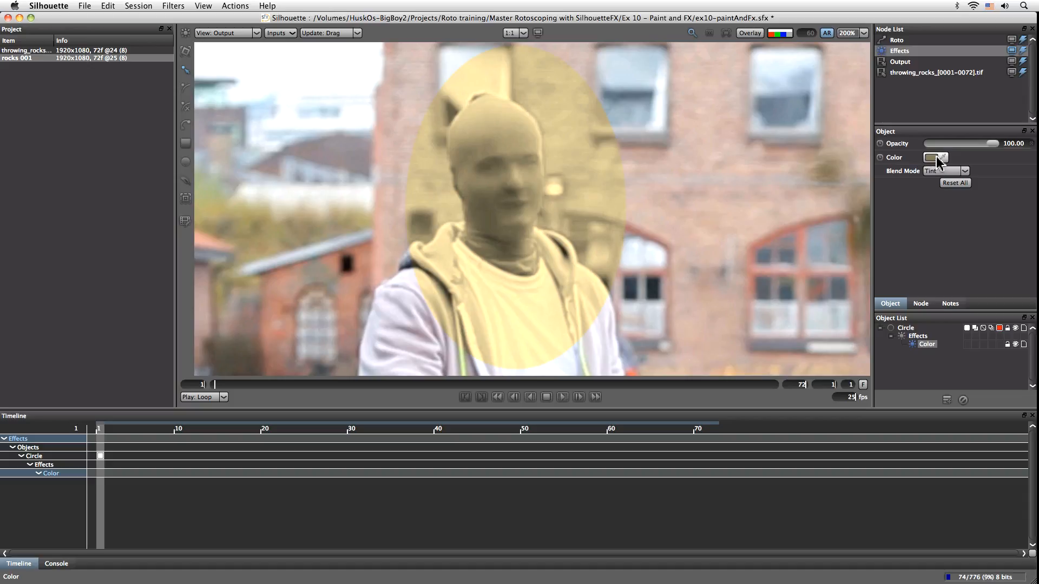
left_click(957, 171)
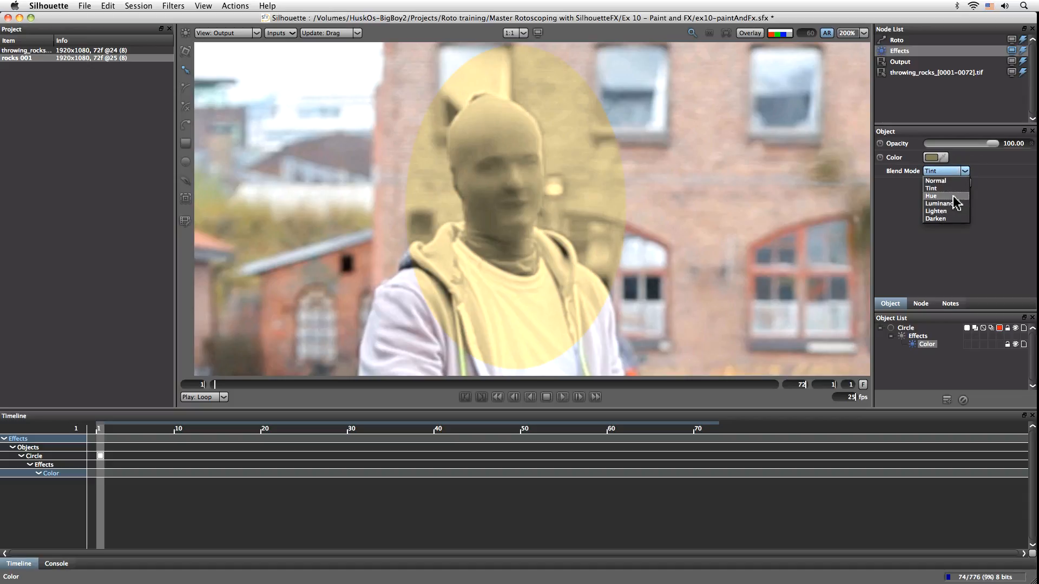
left_click(941, 196)
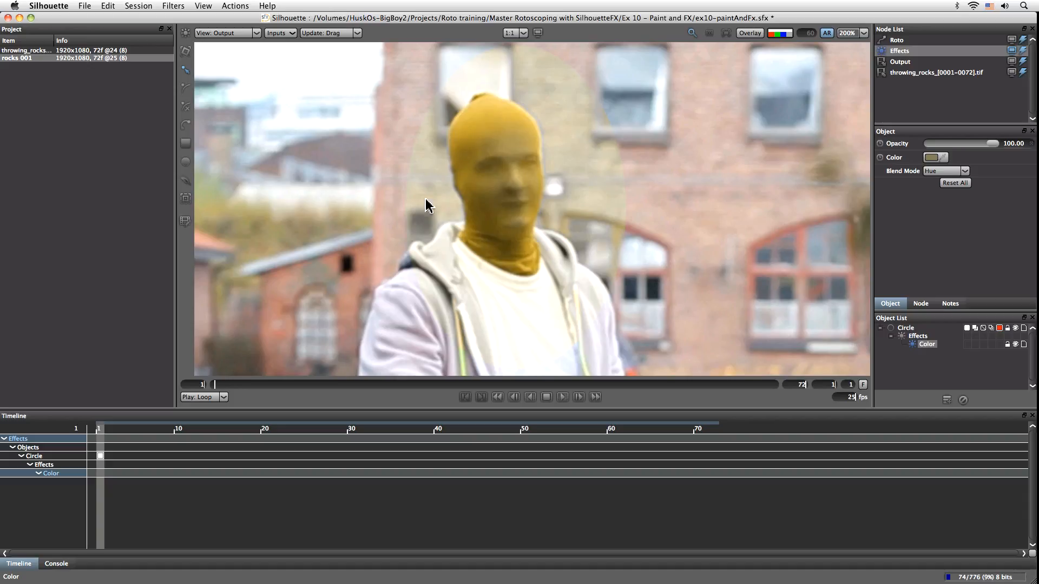
left_click(941, 171)
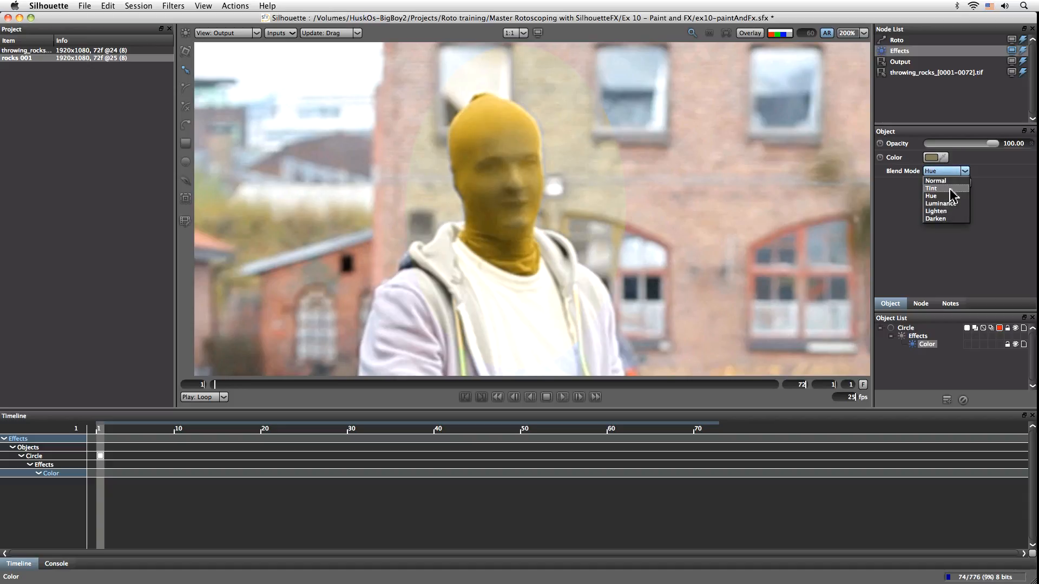
left_click(962, 210)
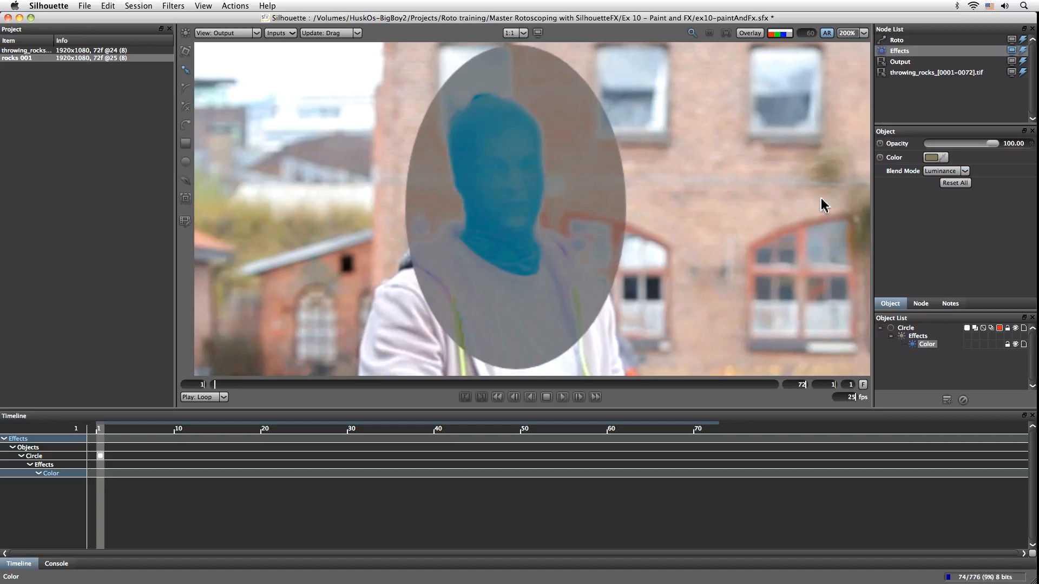
- Brighten the Color filter's colour from olive to a light beige
left_click(929, 160)
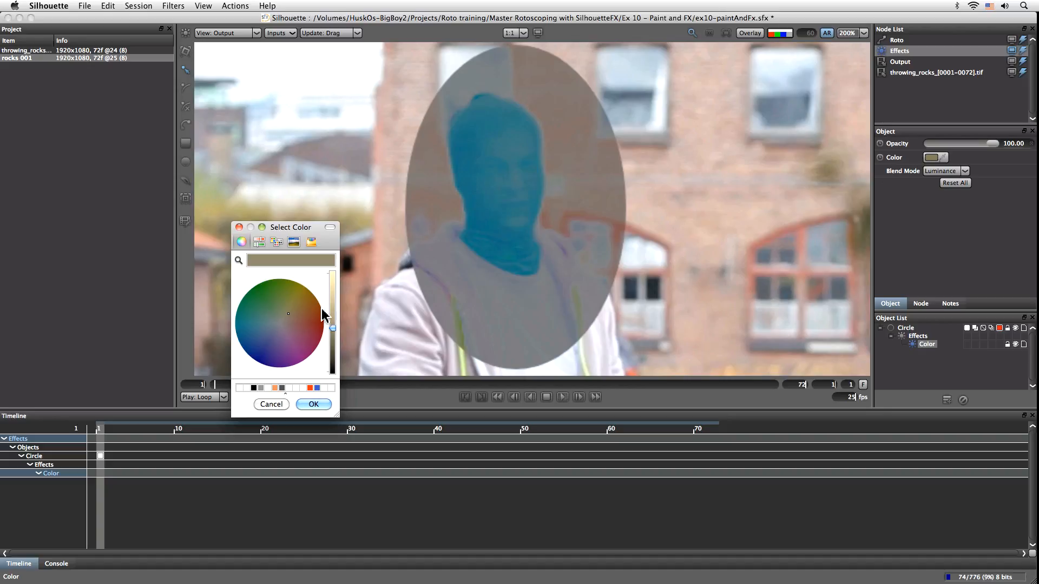
left_click_drag(332, 331, 332, 301)
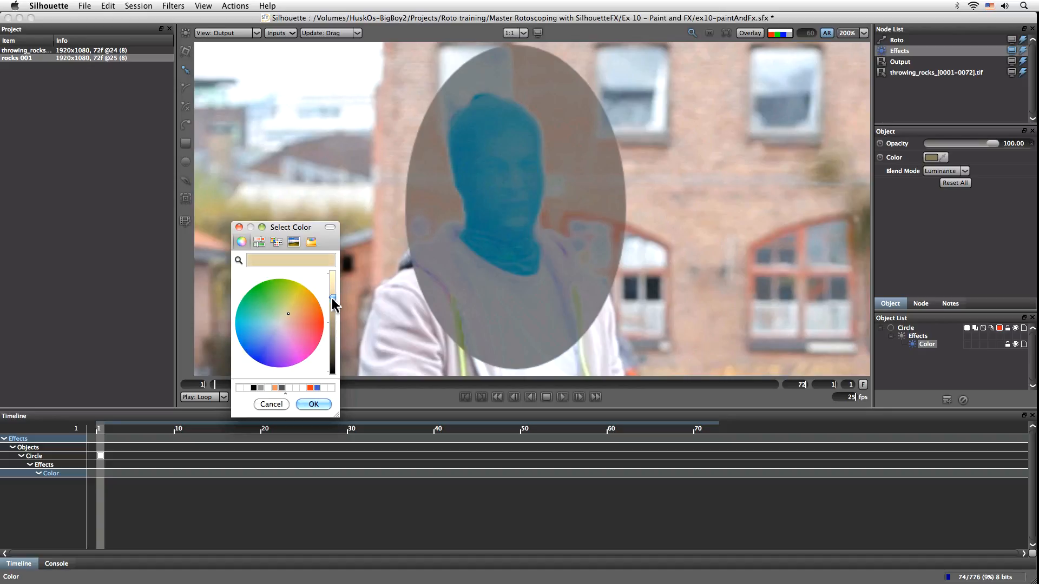
left_click(314, 404)
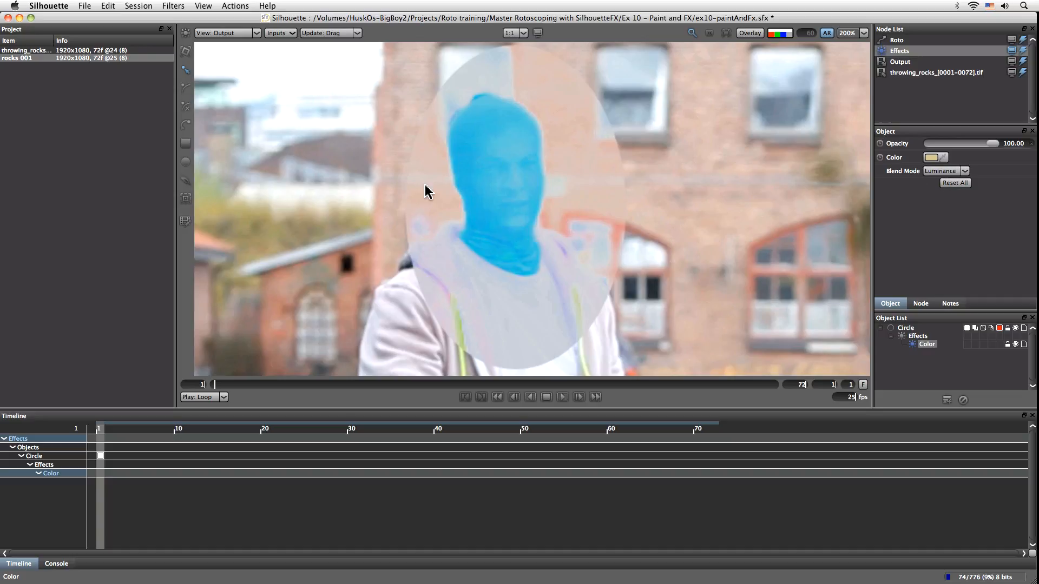
- Try the Lighten and Darken blend modes with the light beige colour
left_click(964, 171)
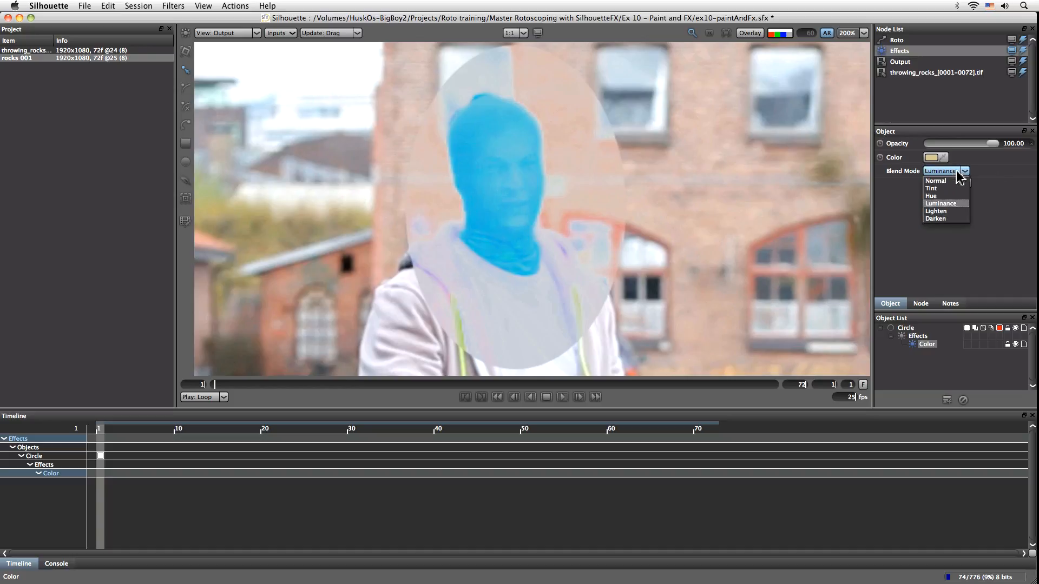
left_click(959, 212)
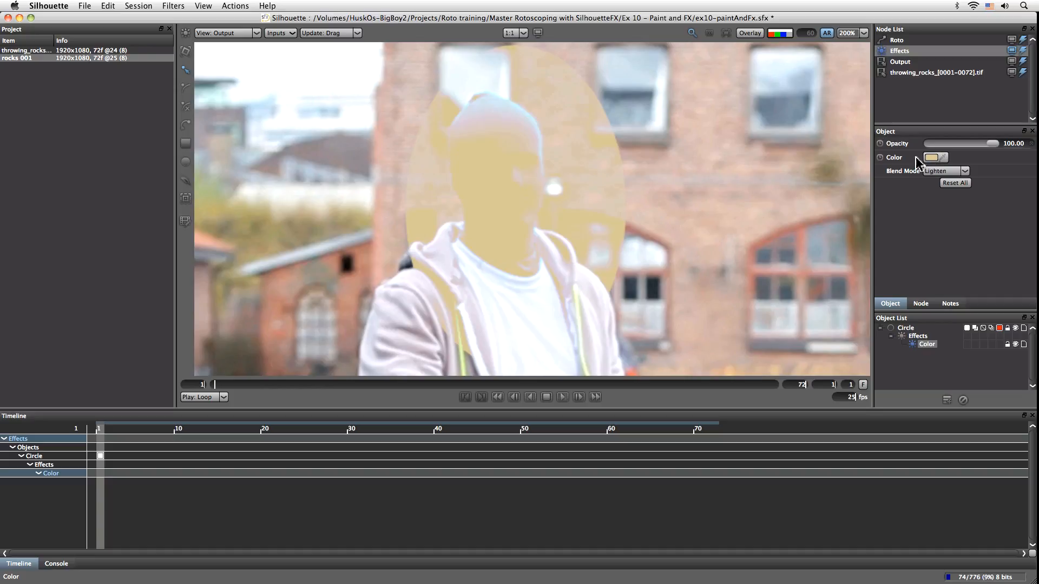
left_click(941, 171)
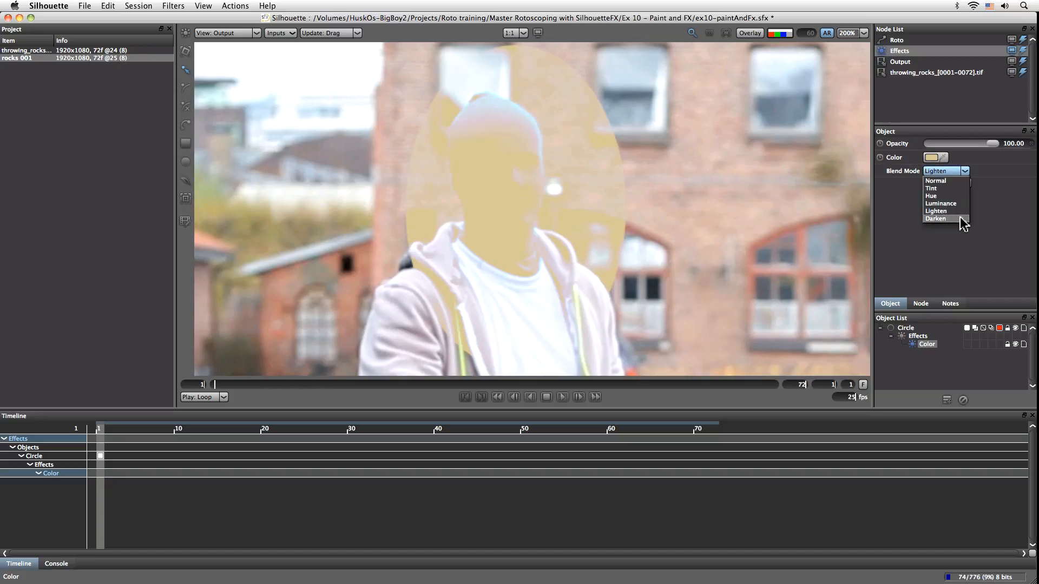
left_click(961, 218)
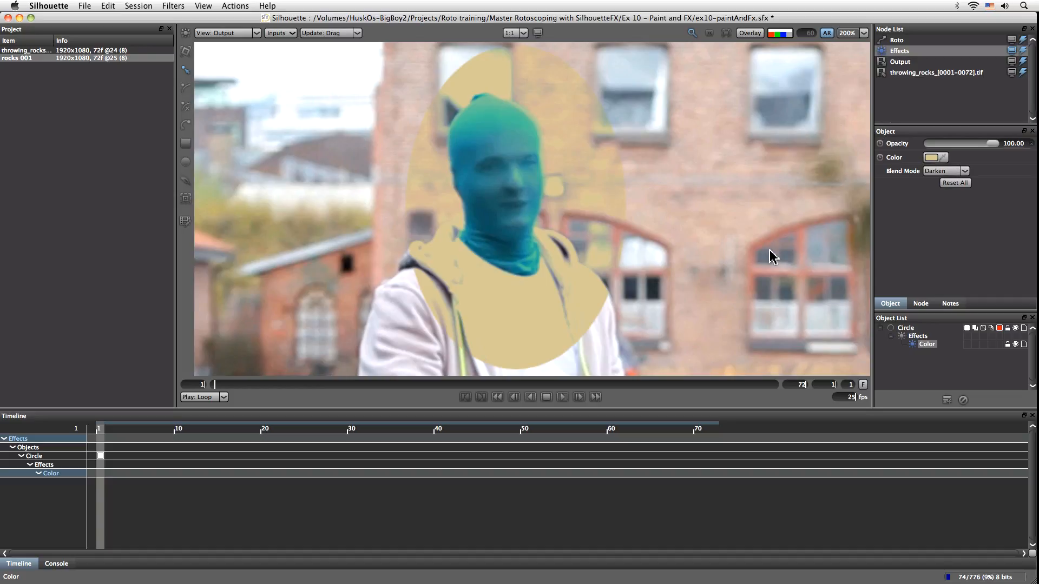
- Reset all of the Color filter's settings and delete the filter from the circle
left_click(955, 184)
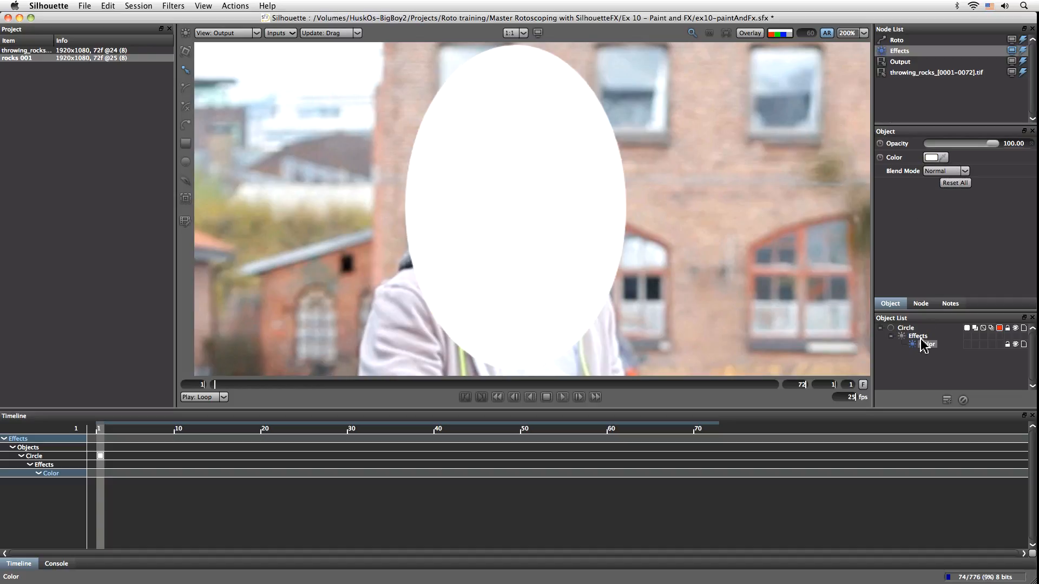
left_click(939, 373)
left_click(923, 346)
left_click(963, 401)
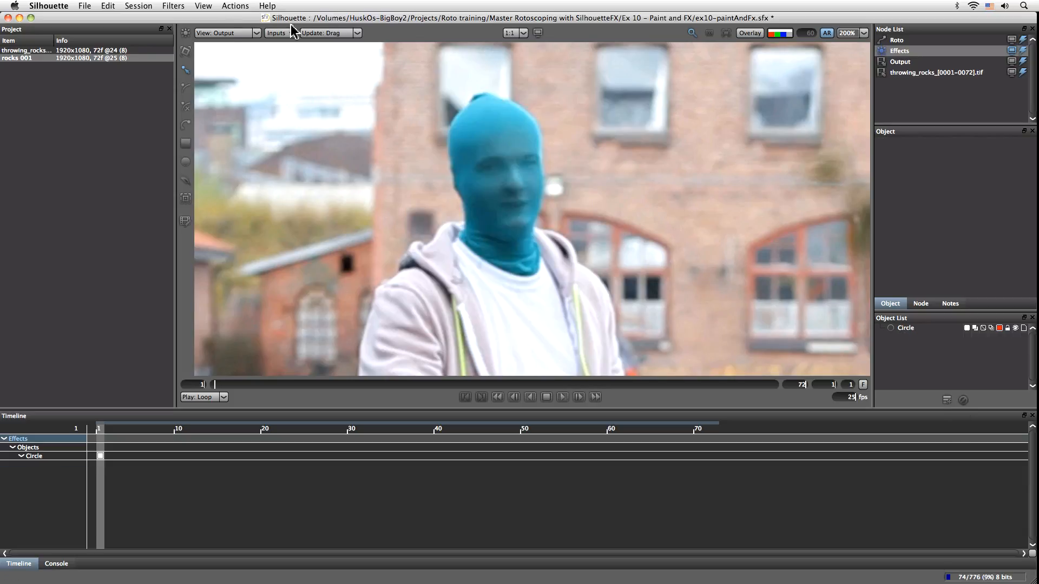
- Apply the Mosaic filter to the circle around the man's head
left_click(173, 6)
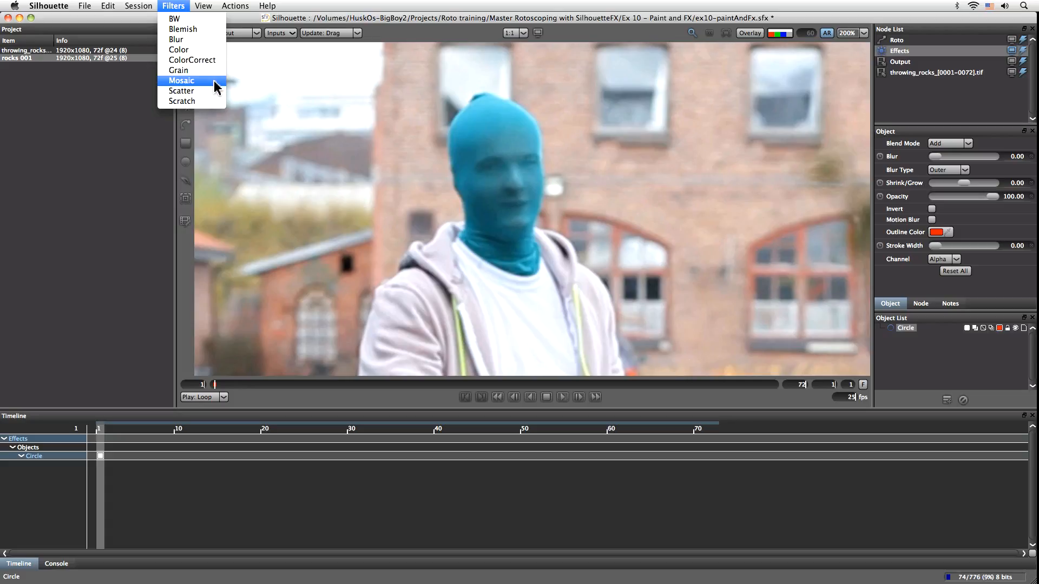
left_click(182, 81)
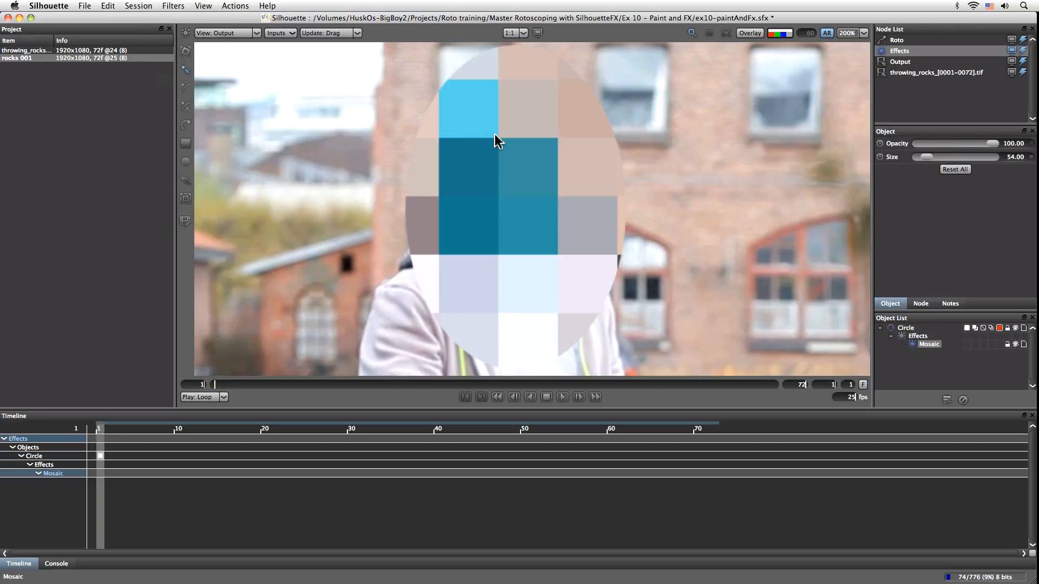
- Reduce the Mosaic filter's size to about 8.18, and compare the image with the filter off and on
left_click_drag(926, 158, 914, 162)
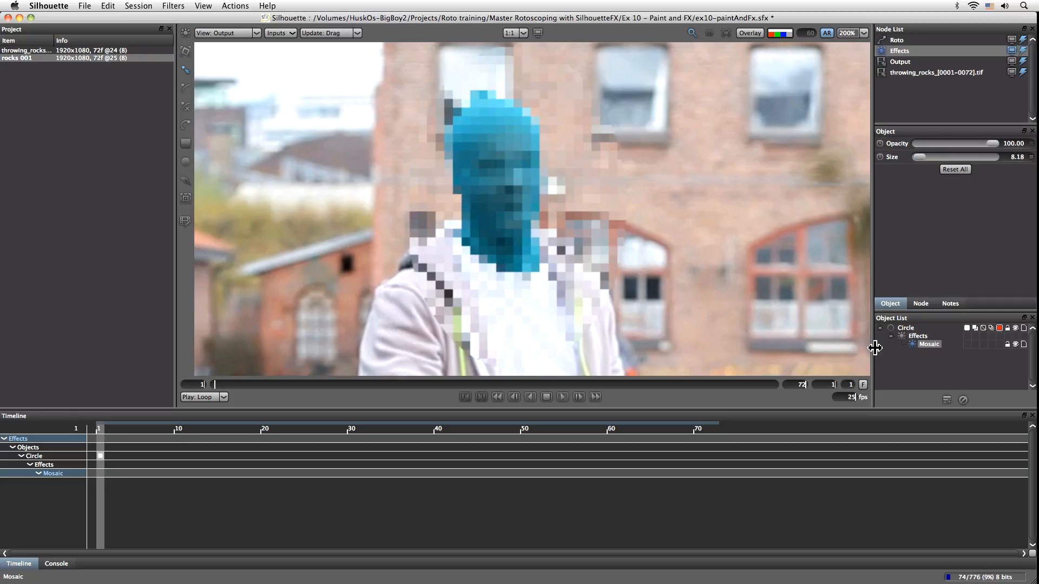
left_click(1015, 345)
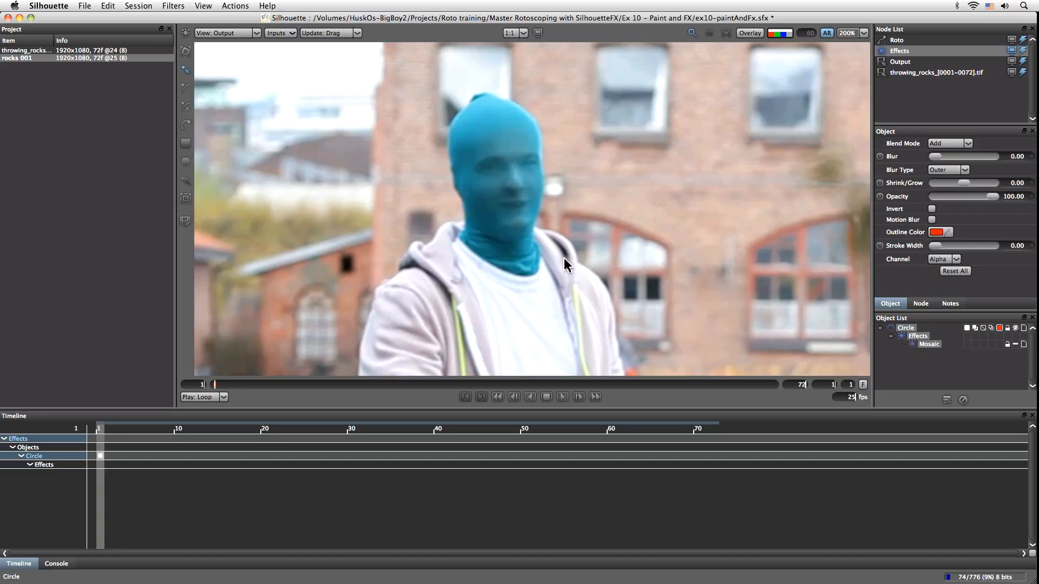
left_click(1015, 345)
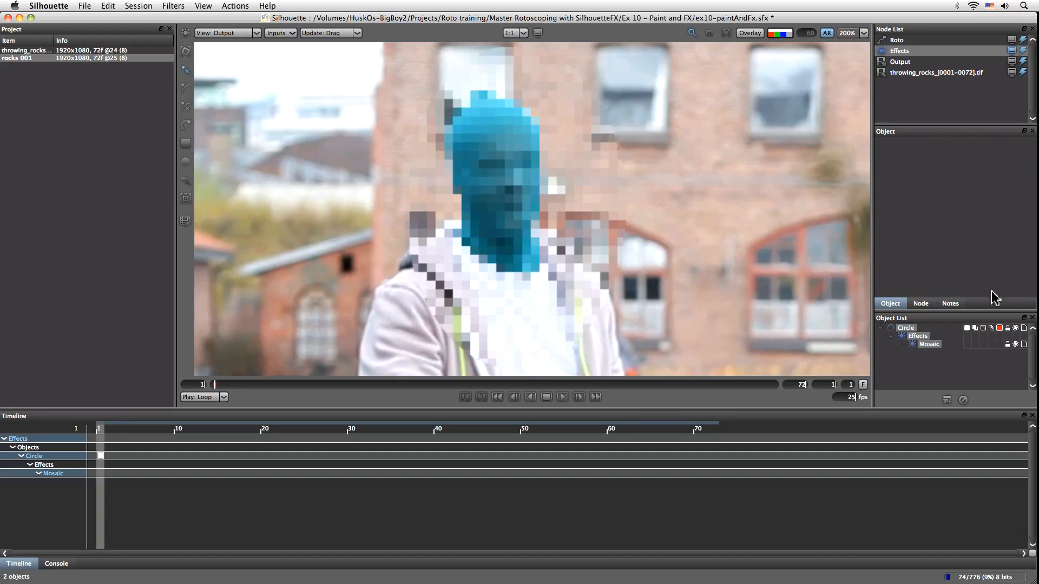
- Delete the circle's Effects group together with the Mosaic filter
left_click(936, 364)
left_click(940, 338)
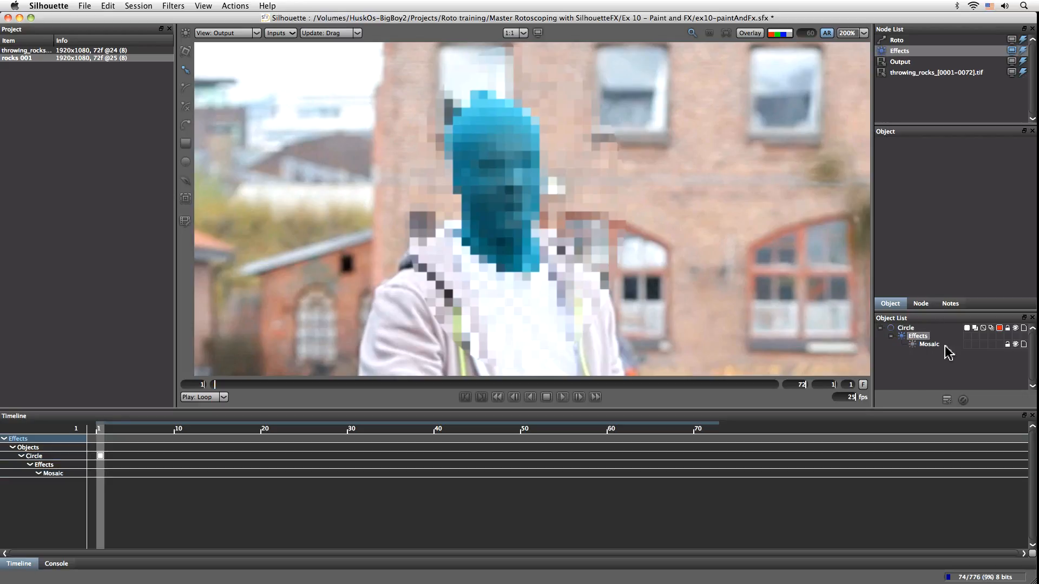
key("Delete")
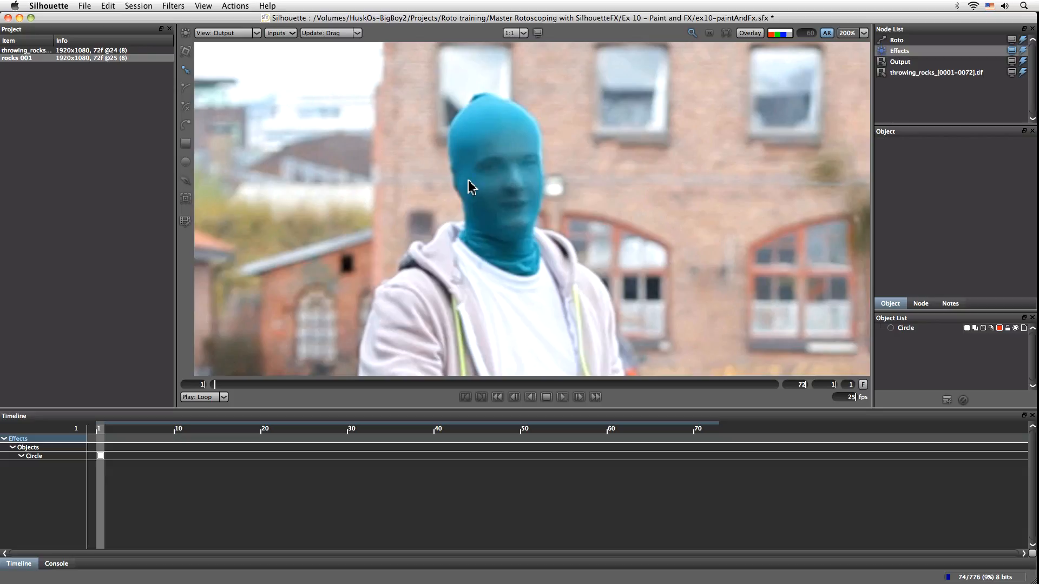
- Apply the Scatter filter to the circle with a radius of about 86.33 and an opacity of about 79.86
left_click(909, 329)
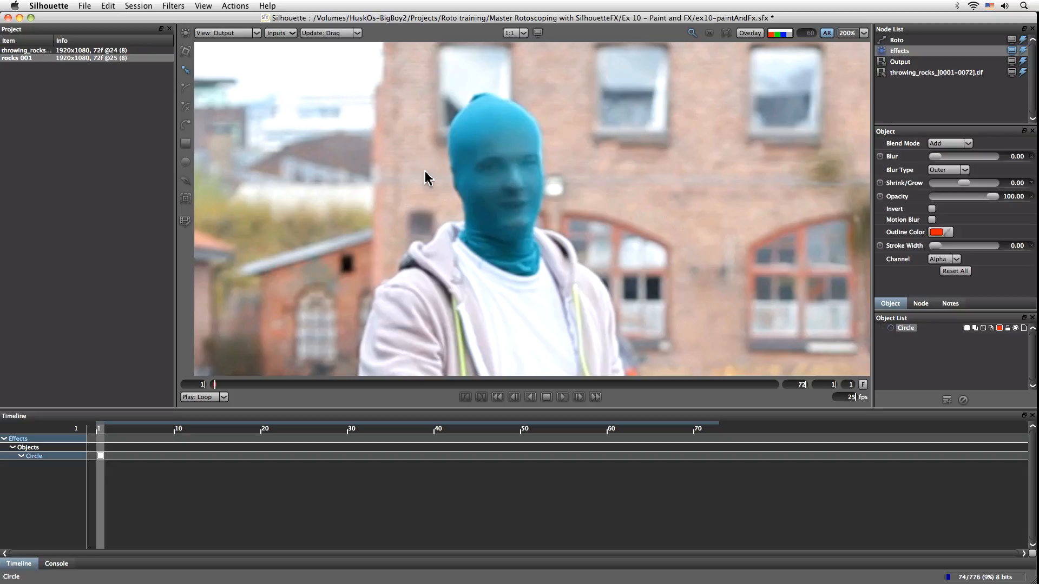
left_click(172, 7)
left_click(192, 93)
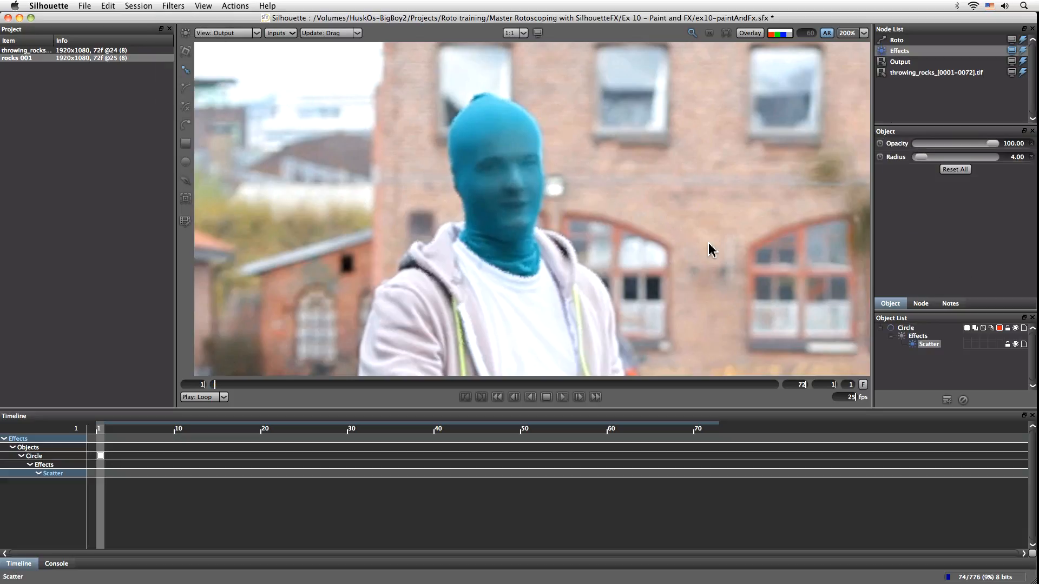
left_click_drag(926, 157, 982, 158)
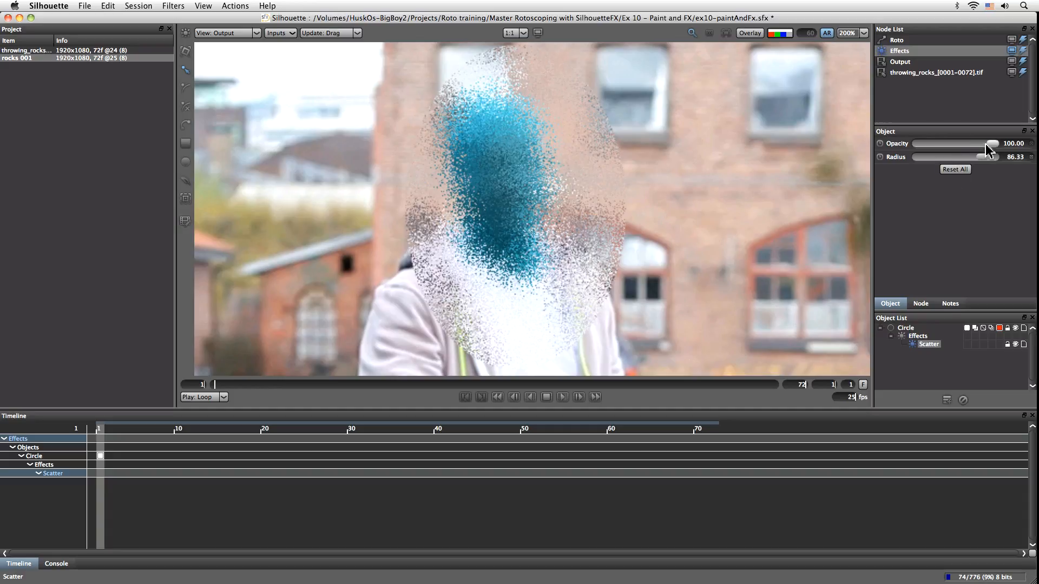
mouse_move(991, 144)
left_mouse_down()
mouse_move(923, 146)
mouse_move(1002, 147)
mouse_move(977, 146)
left_mouse_up()
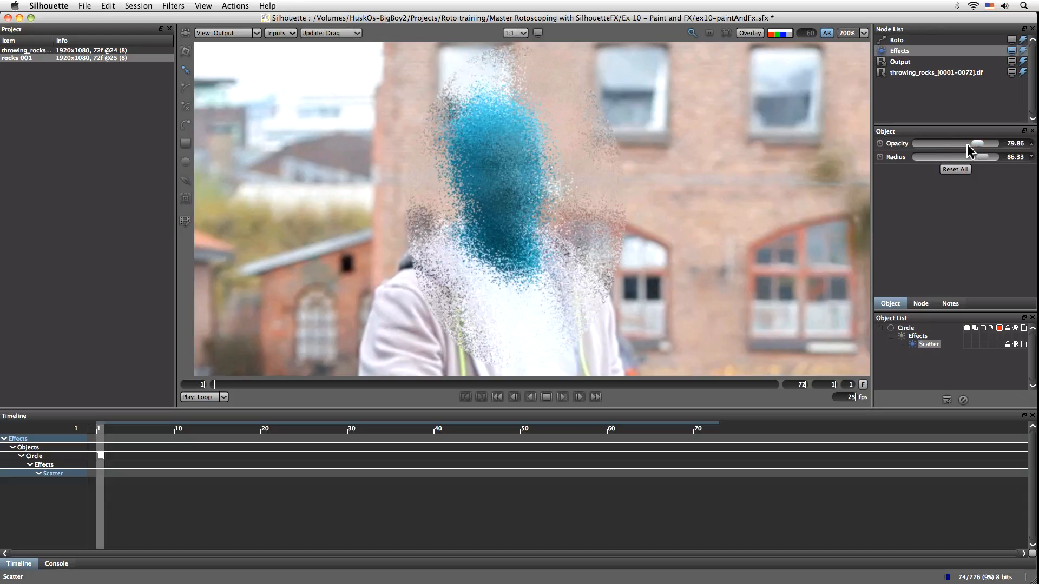
- Delete the circle's Effects group together with the Scatter filter
left_click(927, 347)
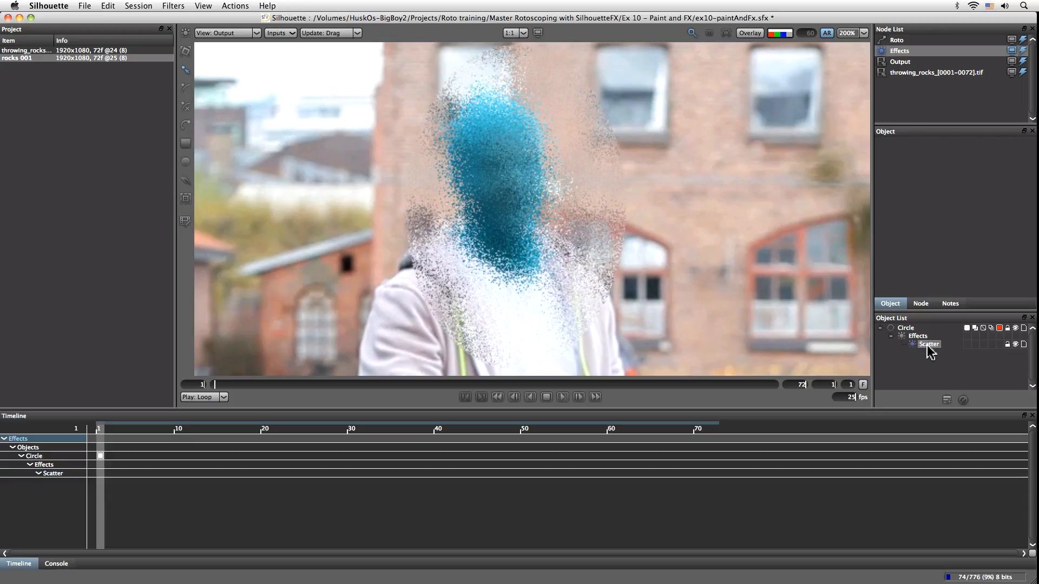
left_click(918, 336)
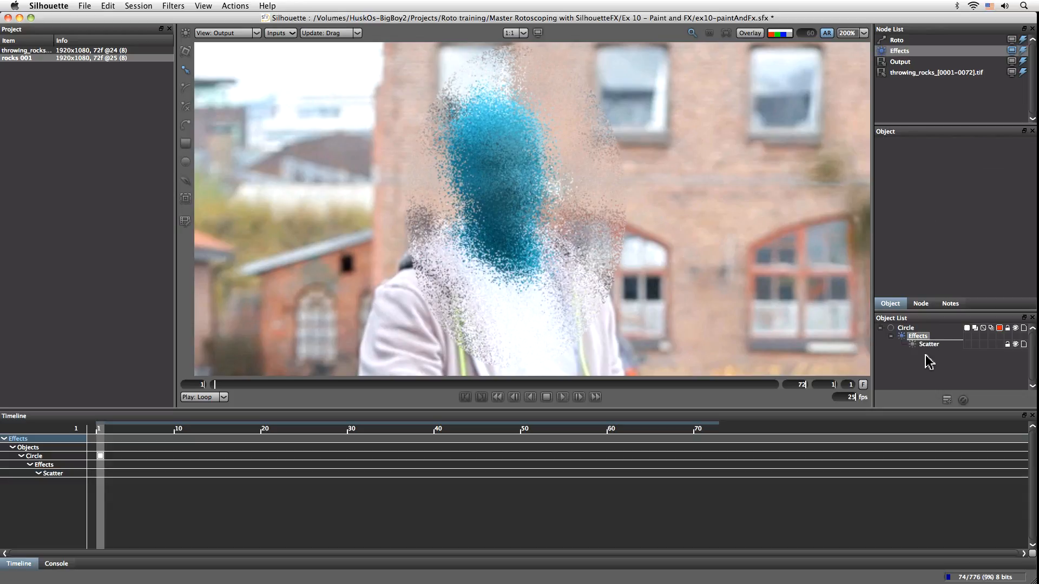
key("Delete")
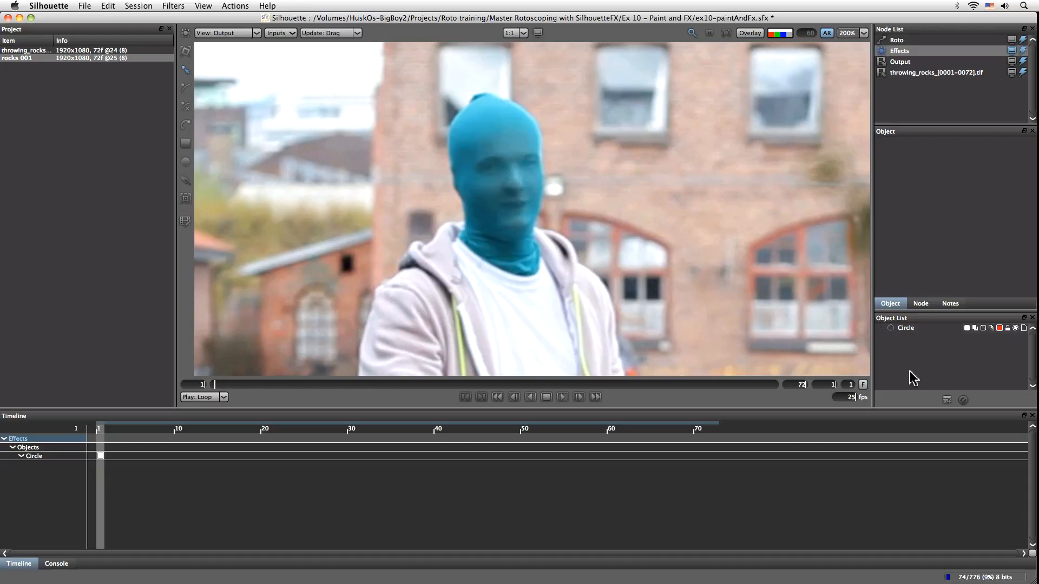
- Apply the ColorCorrect filter to the circle and turn on the shape overlay
left_click(906, 328)
left_click(173, 6)
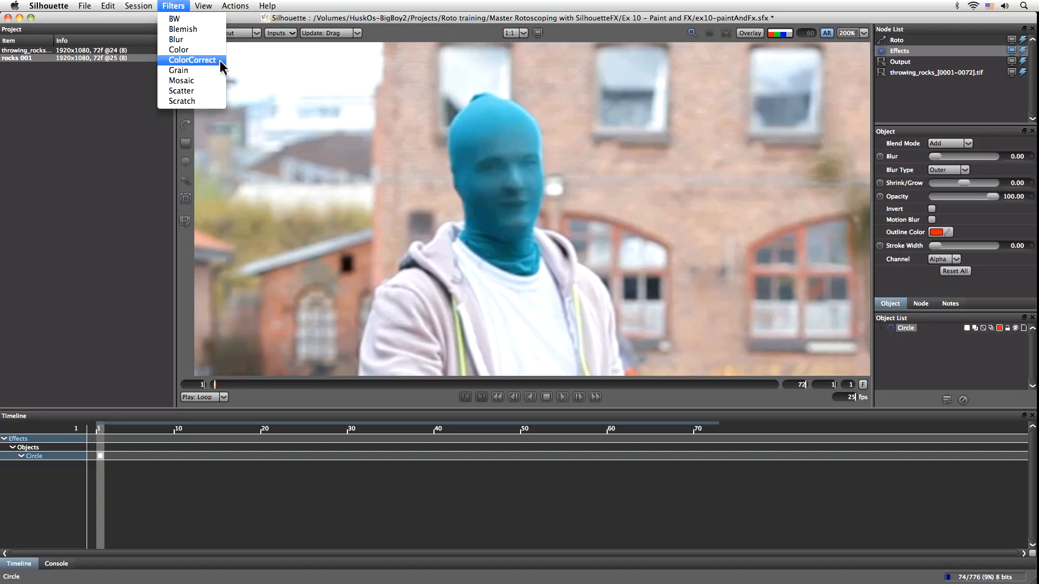
left_click(192, 60)
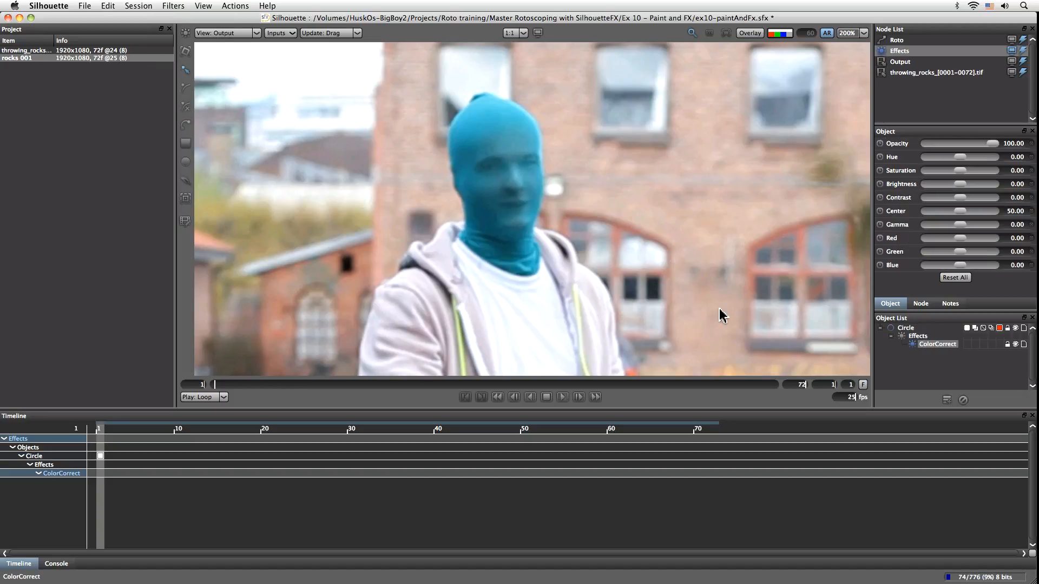
left_click(750, 33)
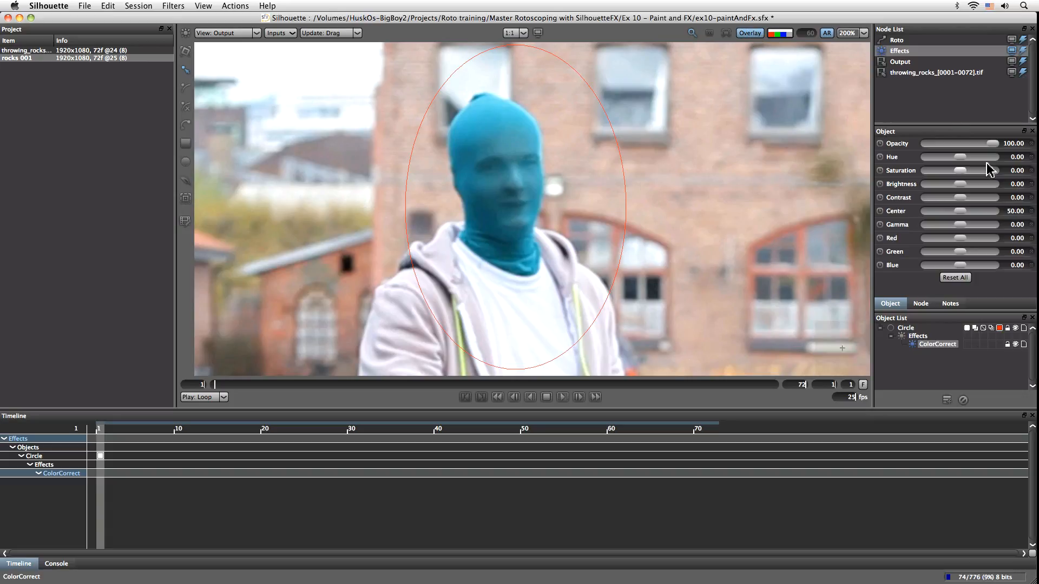
- Shift the ColorCorrect hue to about -96.58 and try several contrast and center values, ending at about 33.33 and 28.45
left_click_drag(959, 158, 950, 161)
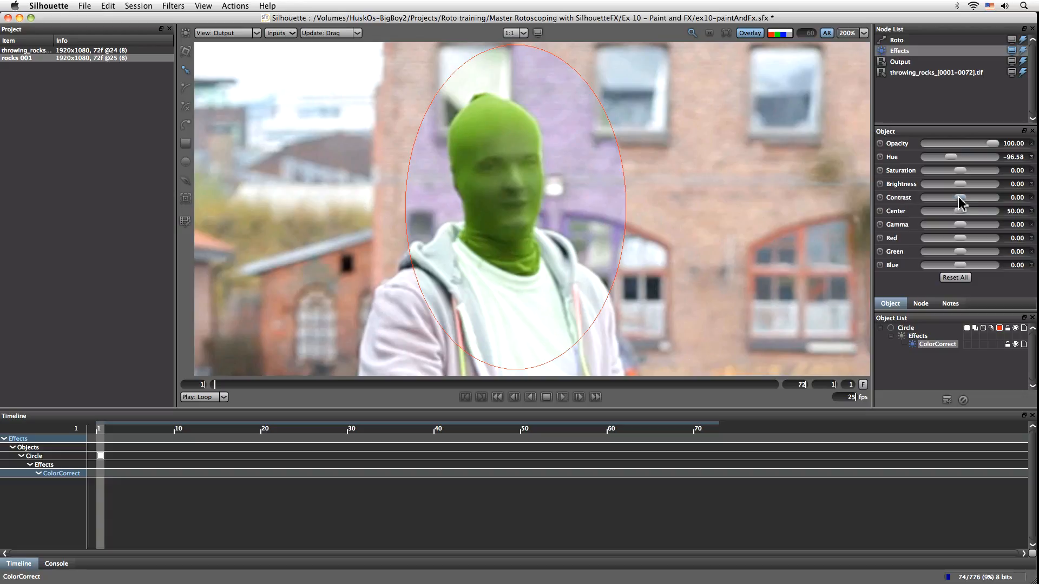
left_click_drag(959, 198, 988, 224)
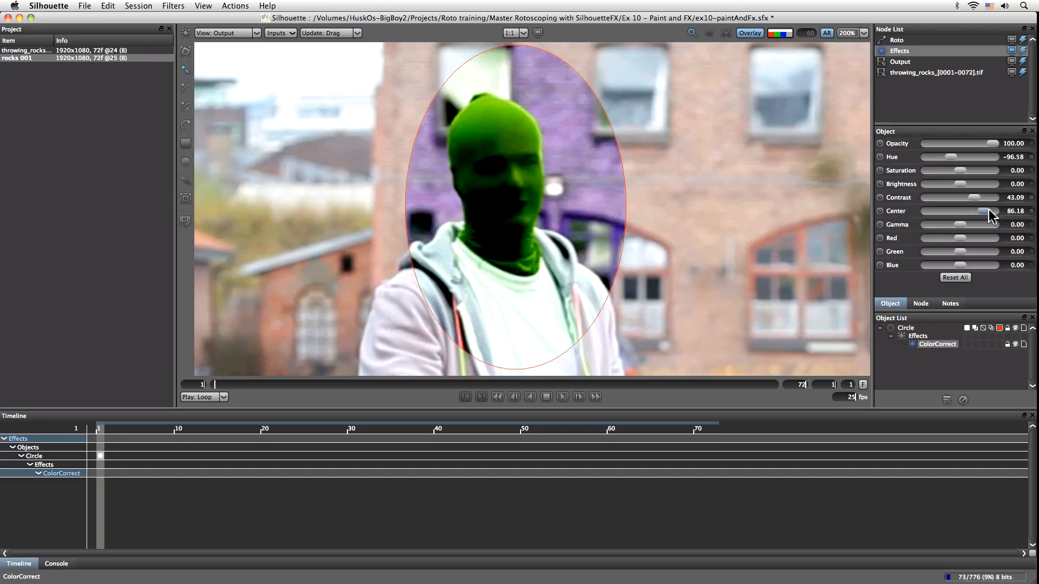
left_click_drag(977, 199, 960, 219)
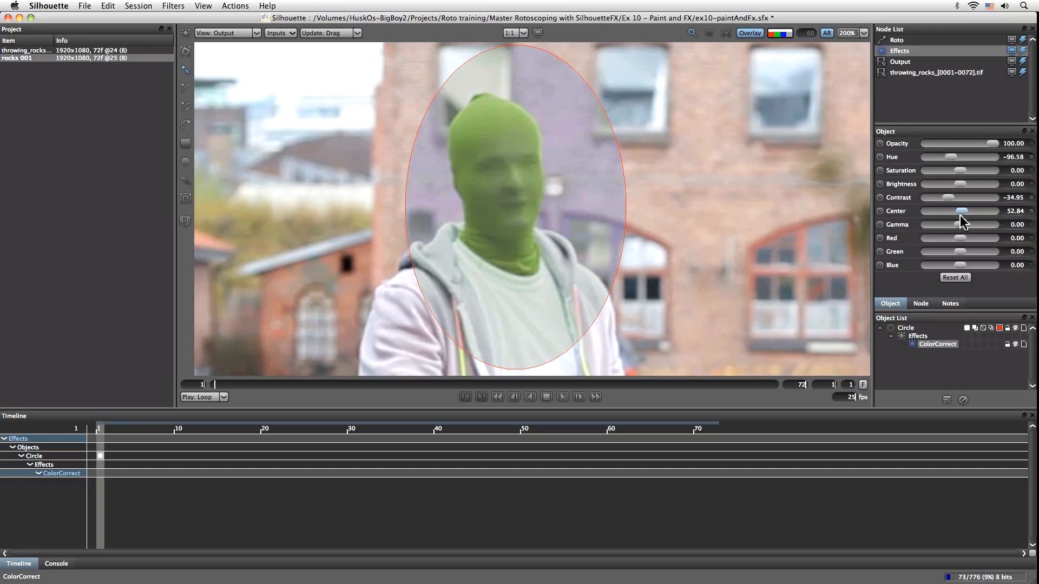
left_click(1030, 197)
mouse_move(961, 197)
left_mouse_down()
mouse_move(975, 210)
mouse_move(951, 212)
mouse_move(972, 199)
left_mouse_up()
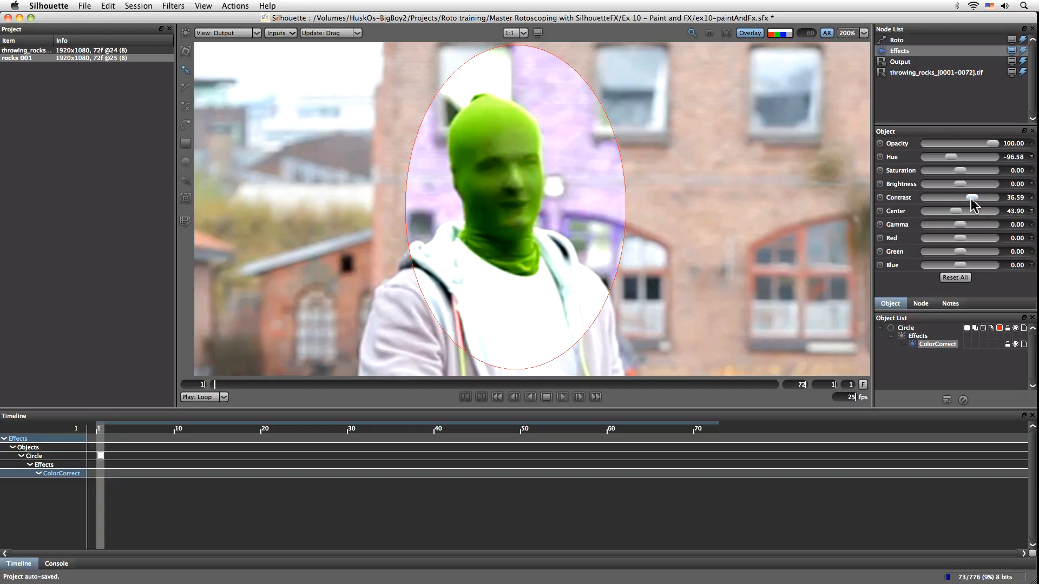
mouse_move(959, 213)
left_mouse_down()
mouse_move(980, 215)
mouse_move(937, 219)
mouse_move(954, 222)
mouse_move(945, 216)
left_mouse_up()
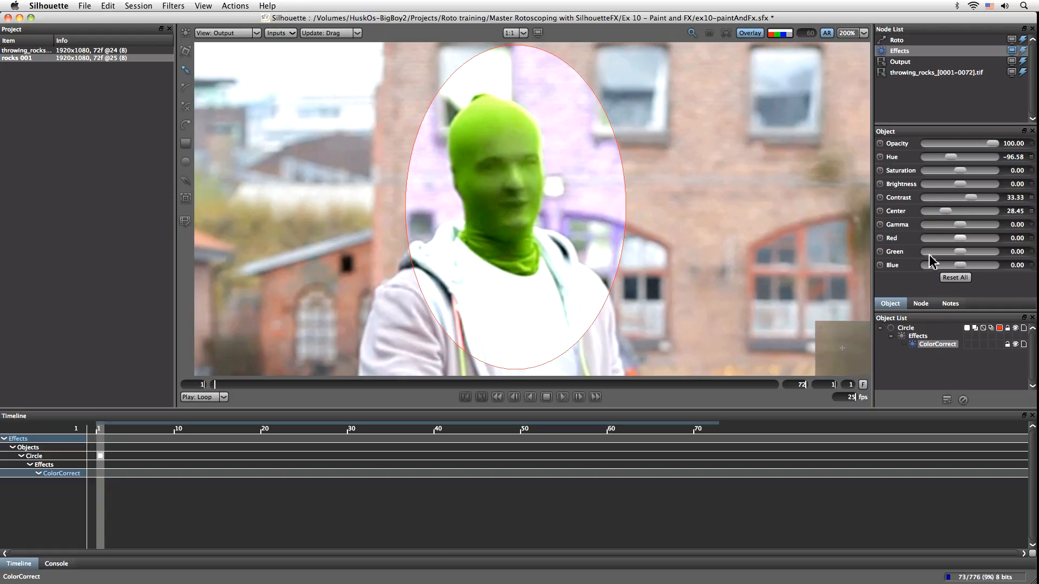
- Reset ColorCorrect's center and contrast, try the gamma and colour channel controls, and reset all of the filter's settings
left_click(1031, 211)
left_click(1031, 198)
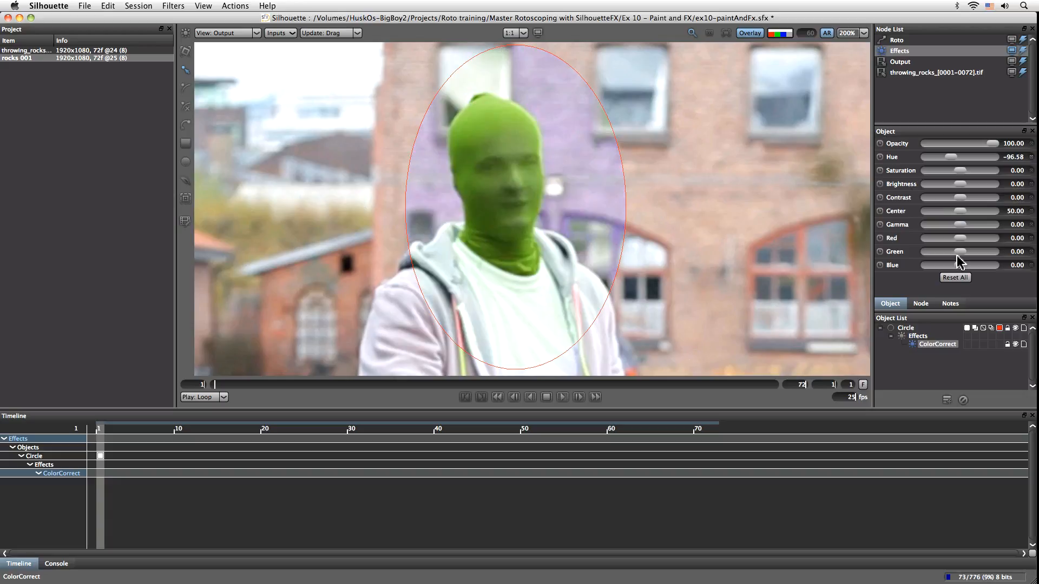
left_click_drag(956, 230, 962, 260)
left_click(953, 277)
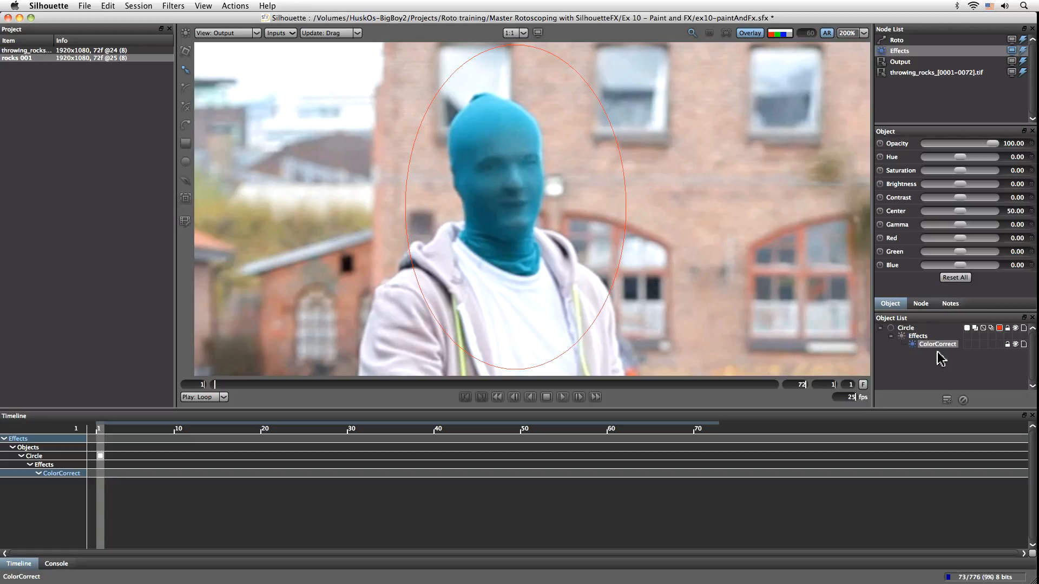
- Delete the ColorCorrect filter and its Effects group from the circle
left_click(962, 400)
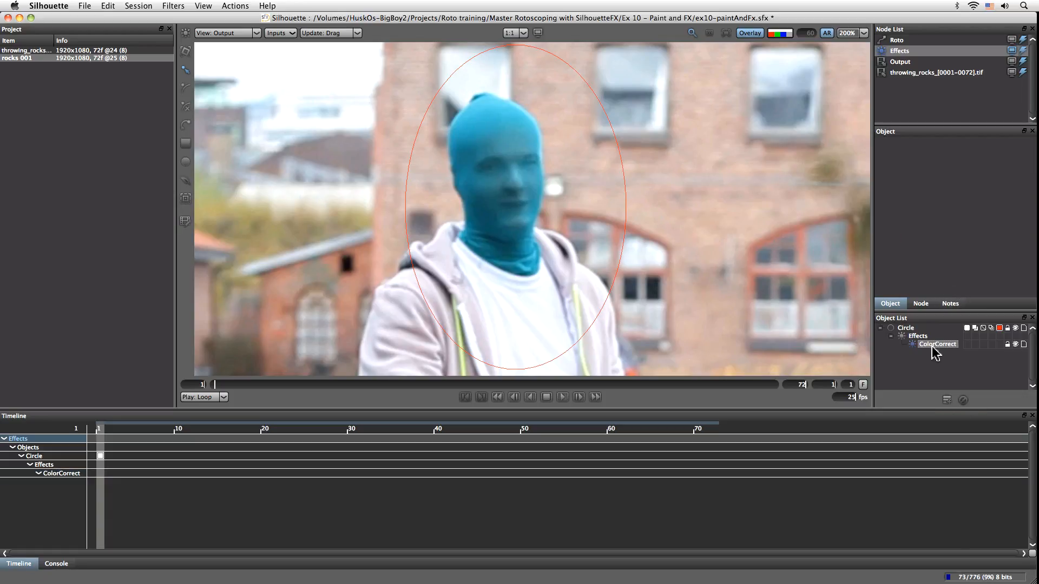
left_click(918, 337)
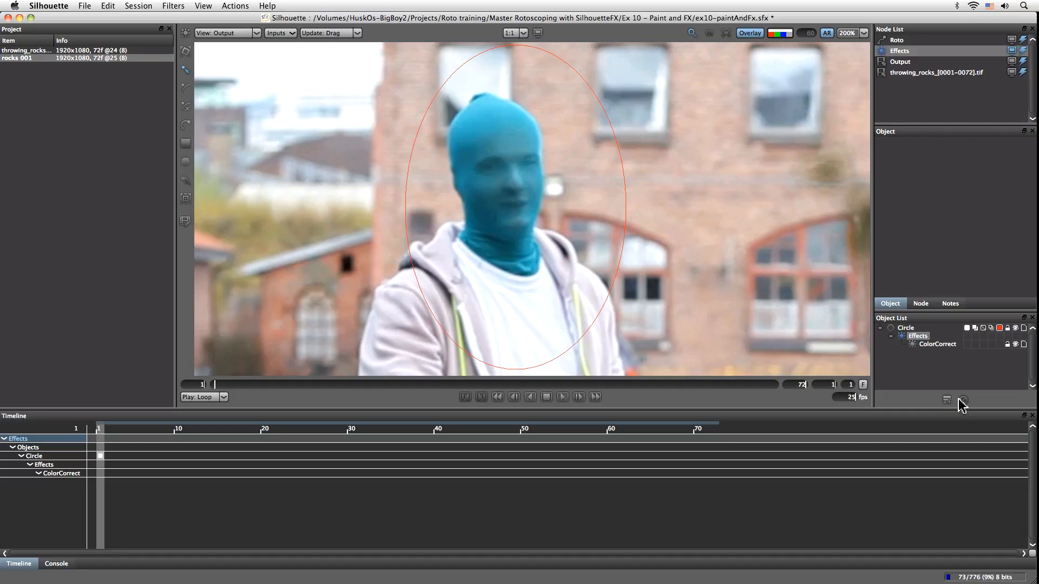
left_click(932, 346)
left_click(962, 400)
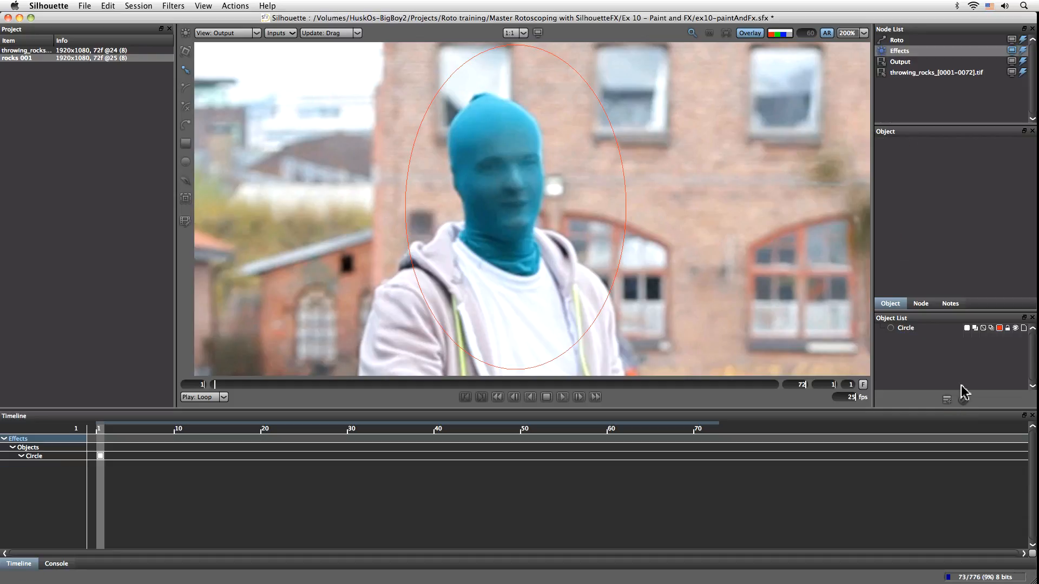
left_click(910, 332)
left_click(173, 6)
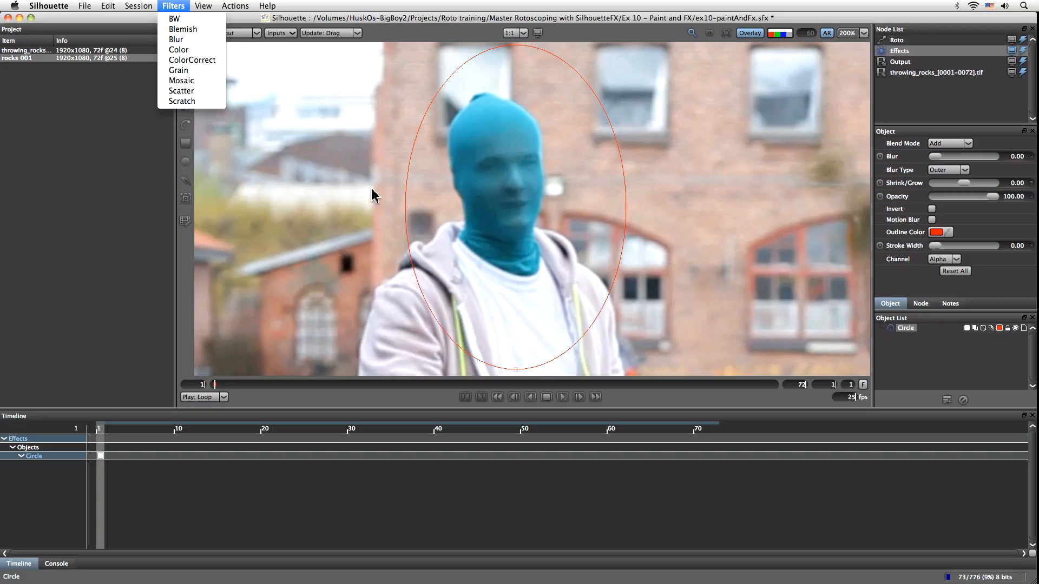
left_click(401, 190)
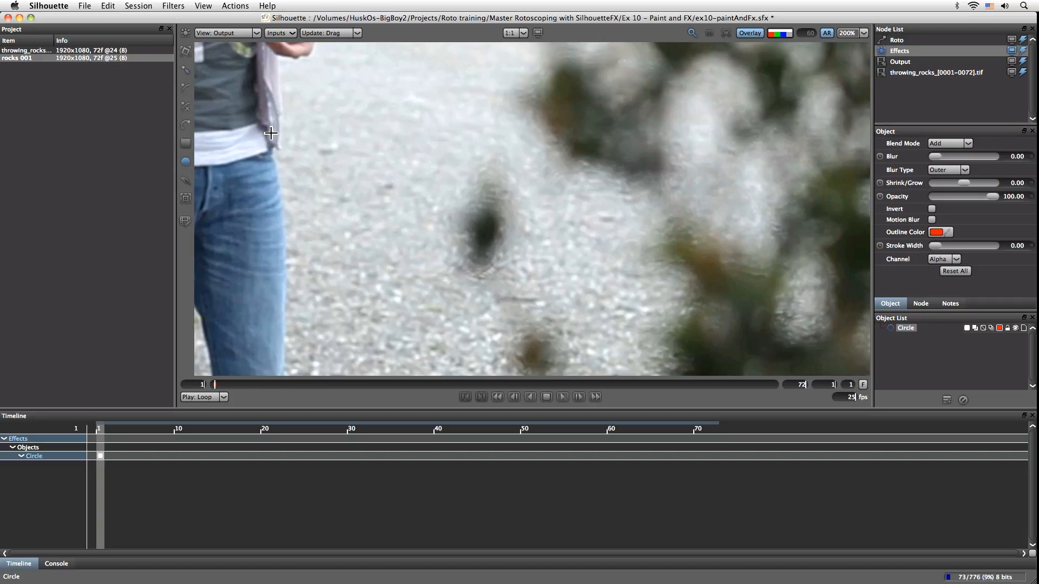
- Draw a closed X-Spline shape around the dark blurred spot on the gravel, beside the person in jeans
left_click(187, 107)
left_click(484, 162)
left_click(471, 198)
left_click(453, 219)
left_click(464, 253)
left_click(465, 282)
left_click(503, 264)
left_click(520, 216)
left_click(485, 163)
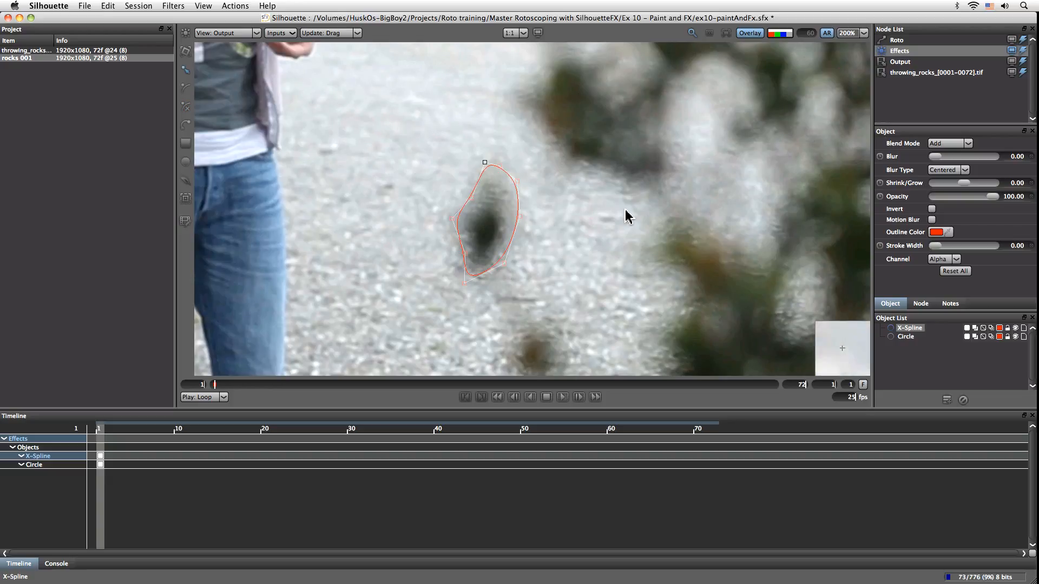
- Rename the new X-Spline shape to "scratch shape"
double_click(912, 328)
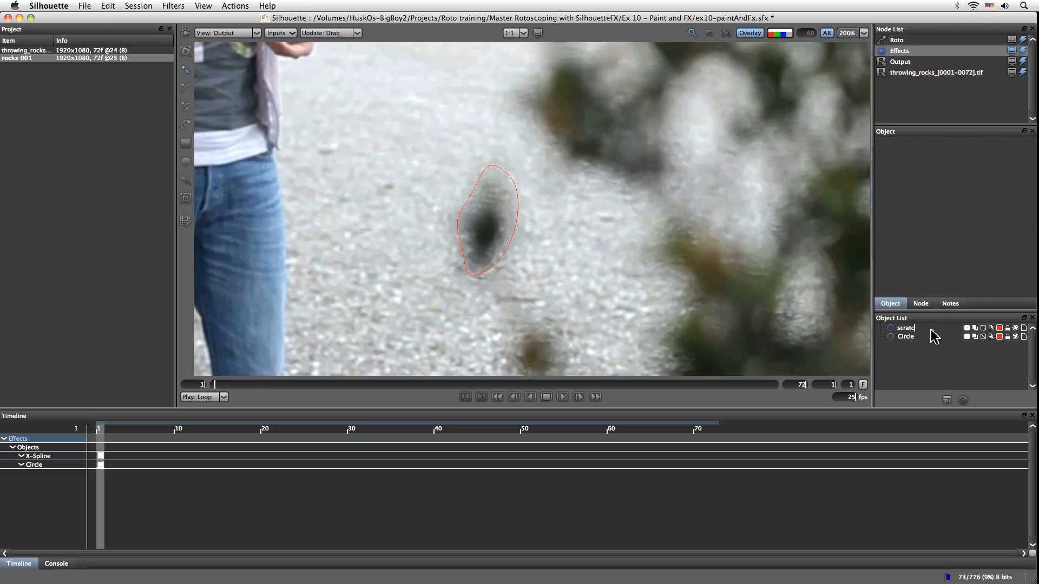
type("scratch shape")
key("Return")
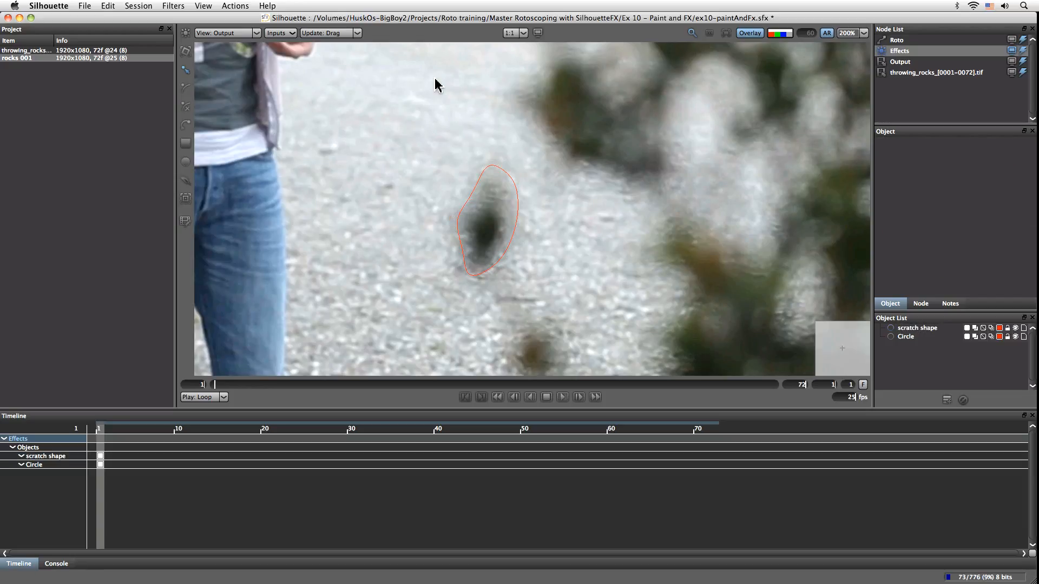
- Apply the Scratch filter to the scratch shape
left_click(172, 6)
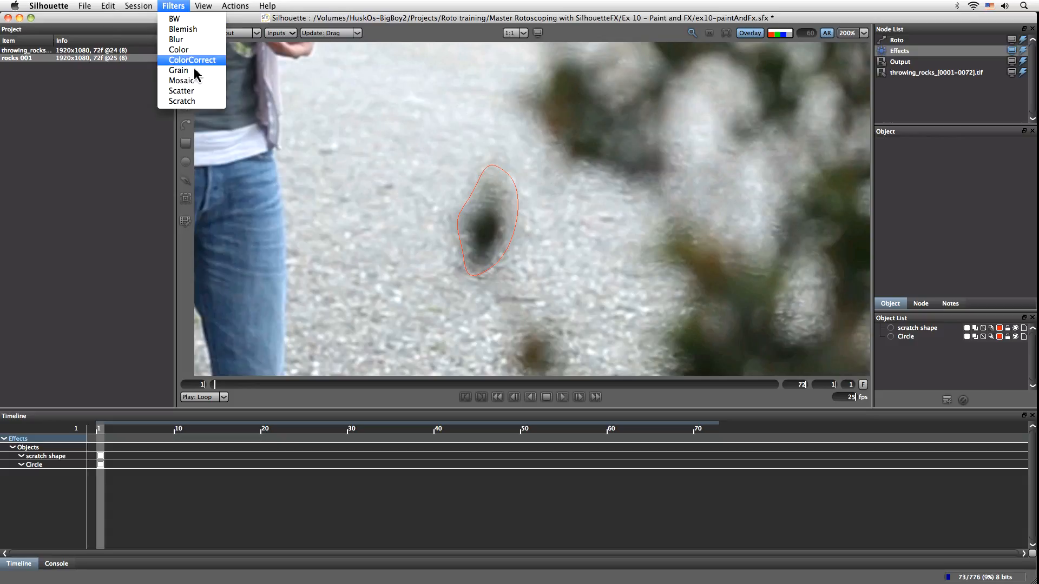
left_click(205, 103)
left_click(909, 329)
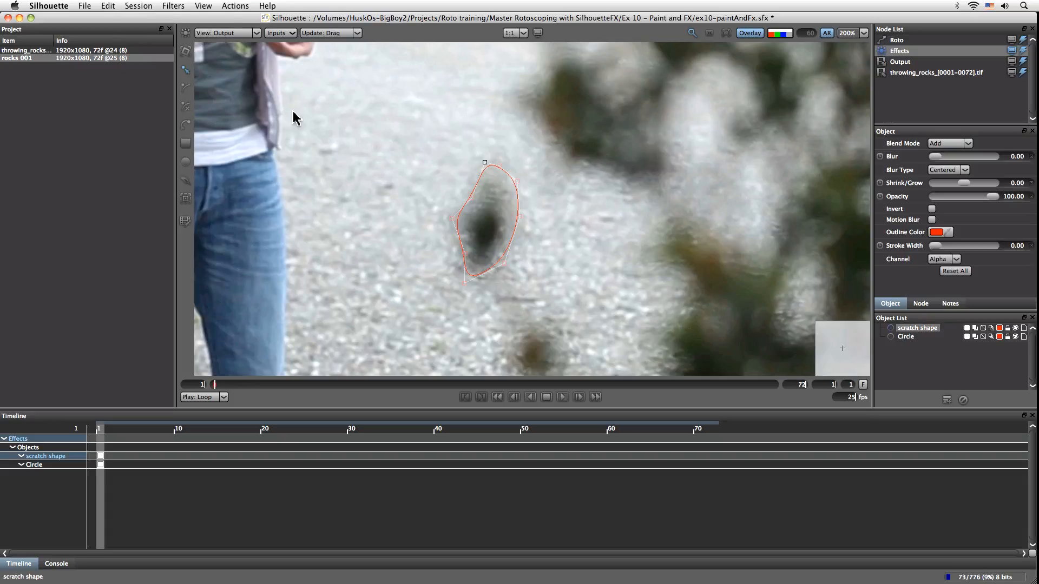
left_click(173, 6)
left_click(201, 102)
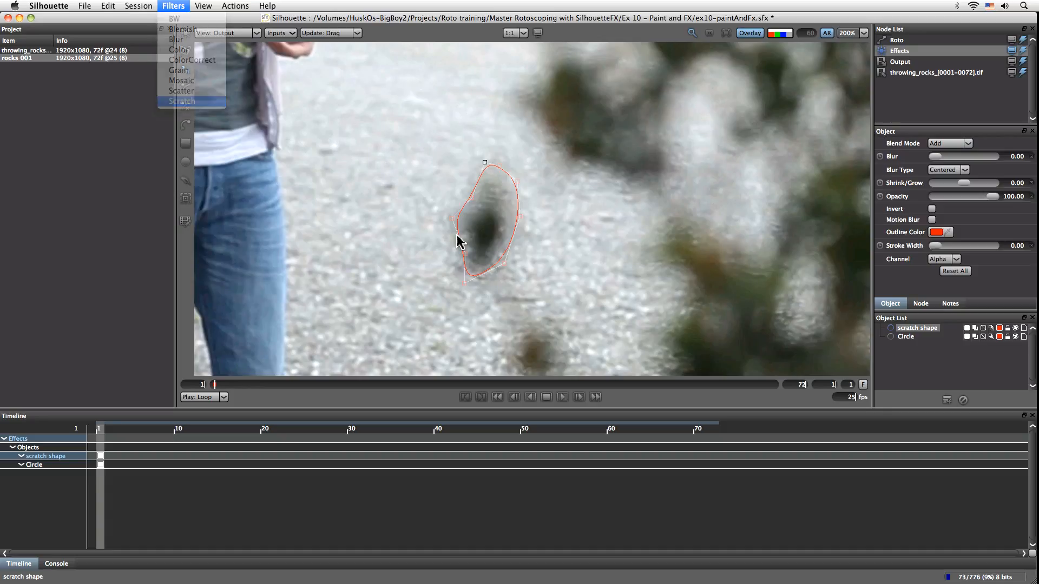
- Hide the shape overlay and increase the Scratch filter's width to about 47.47
key("o")
left_click_drag(918, 159, 939, 158)
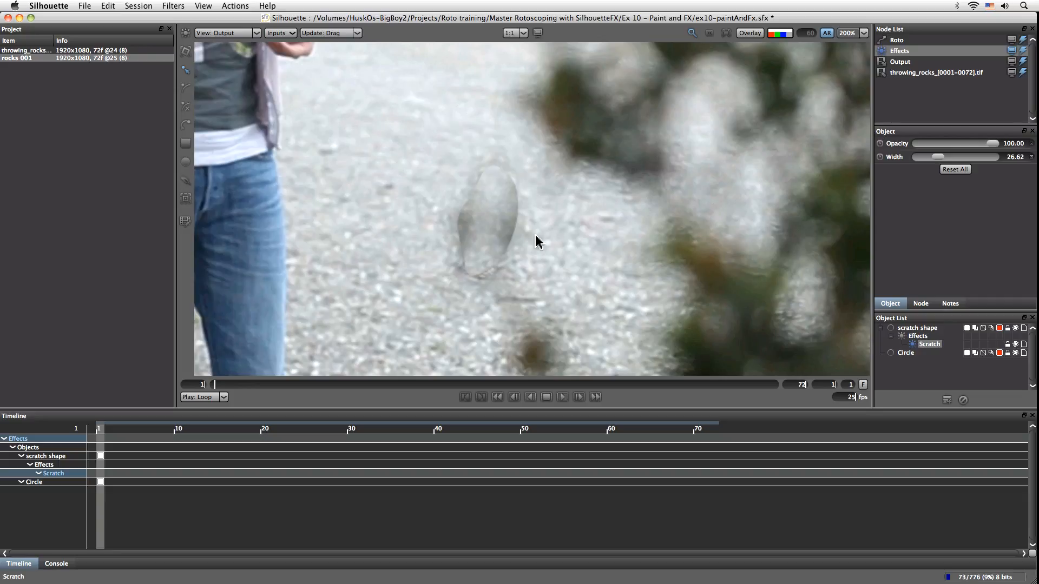
left_click_drag(936, 158, 952, 160)
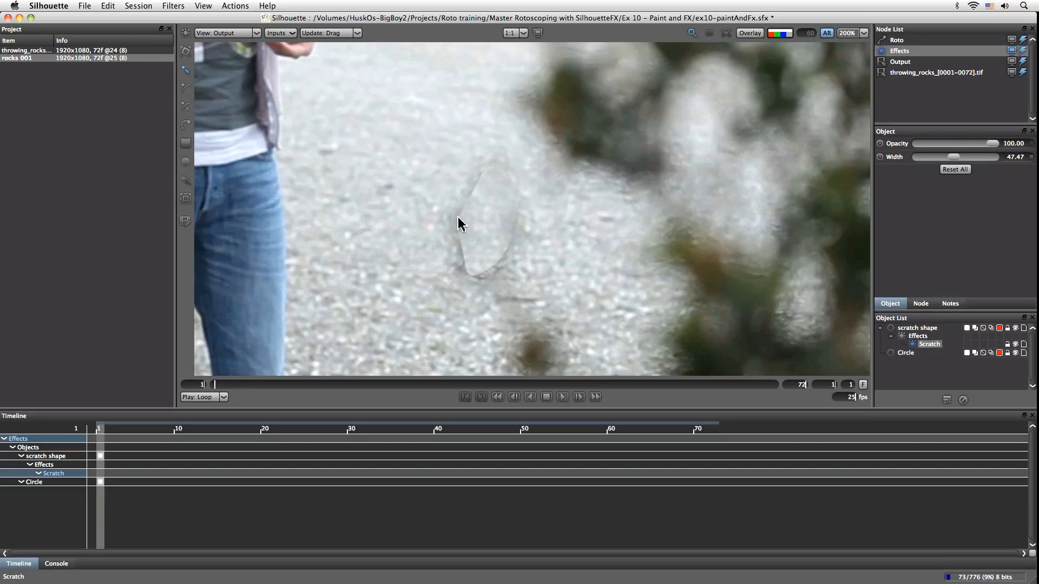
- Soften the edge of the scratch shape with a blur of 25 and the Outer blur type
left_click(921, 328)
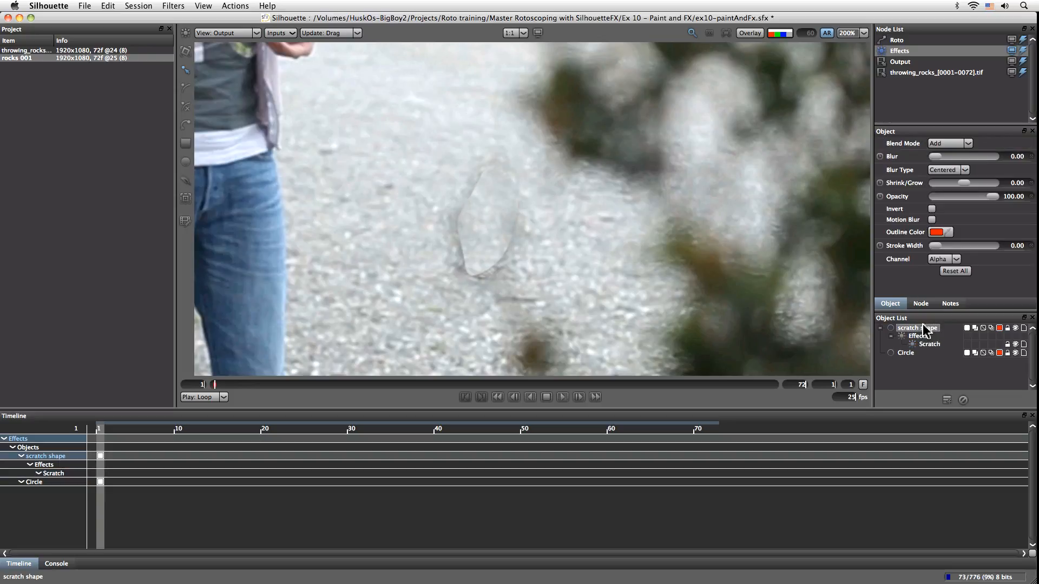
left_click_drag(938, 160, 947, 158)
left_click(946, 170)
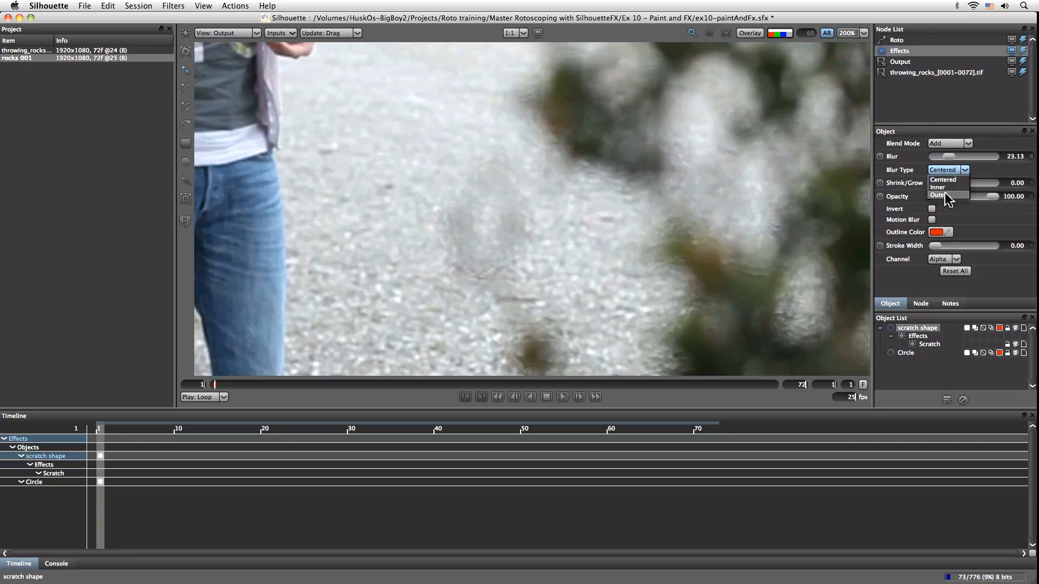
left_click(946, 196)
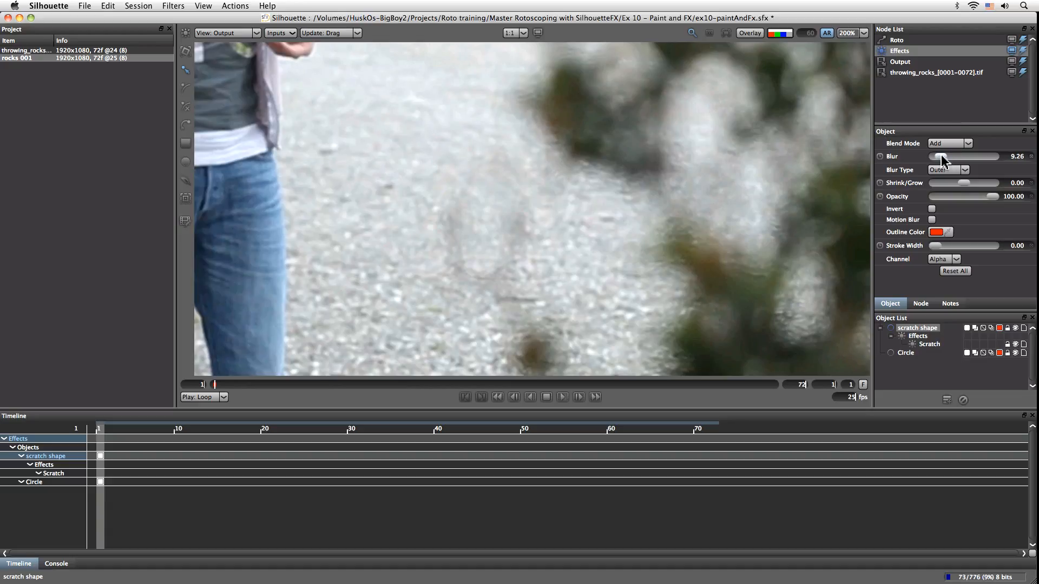
left_click_drag(947, 156, 948, 157)
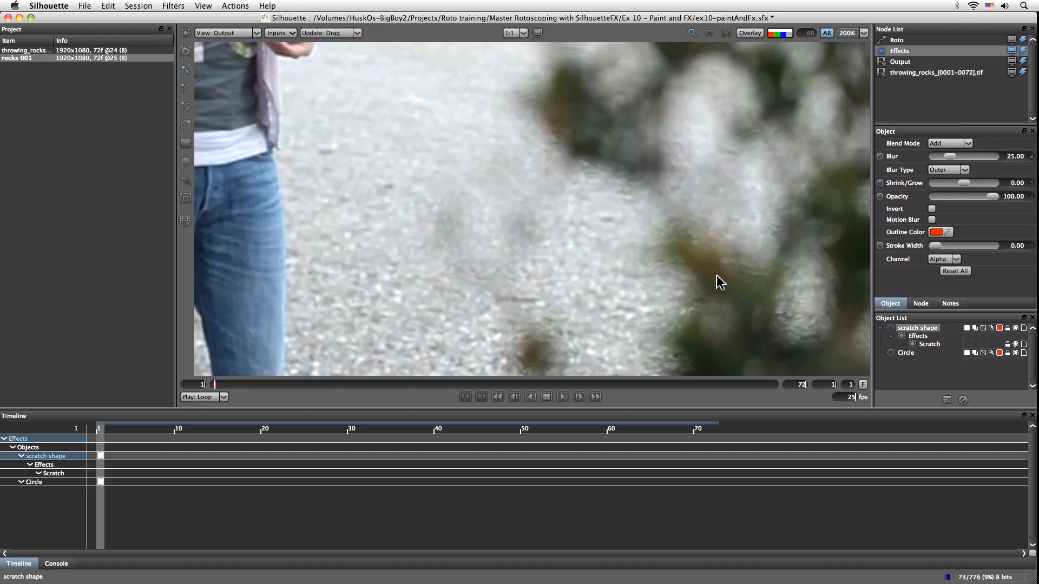
- Increase the scratch shape's Scratch filter width to about 71.22 and toggle the shape's visibility to compare the gravel with and without it
scroll(708, 229, "down", 2)
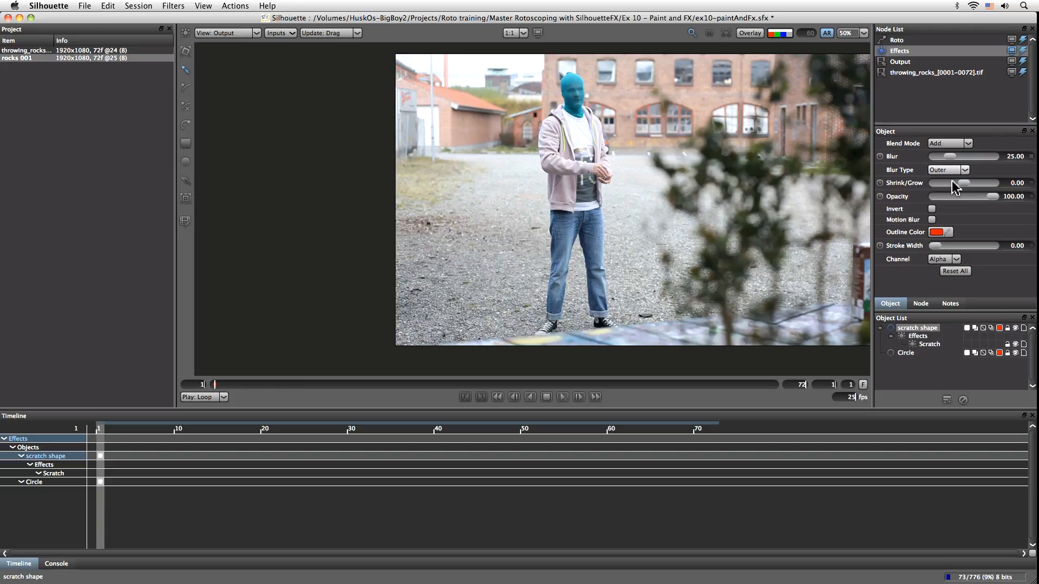
left_click(928, 344)
left_click_drag(954, 158, 972, 158)
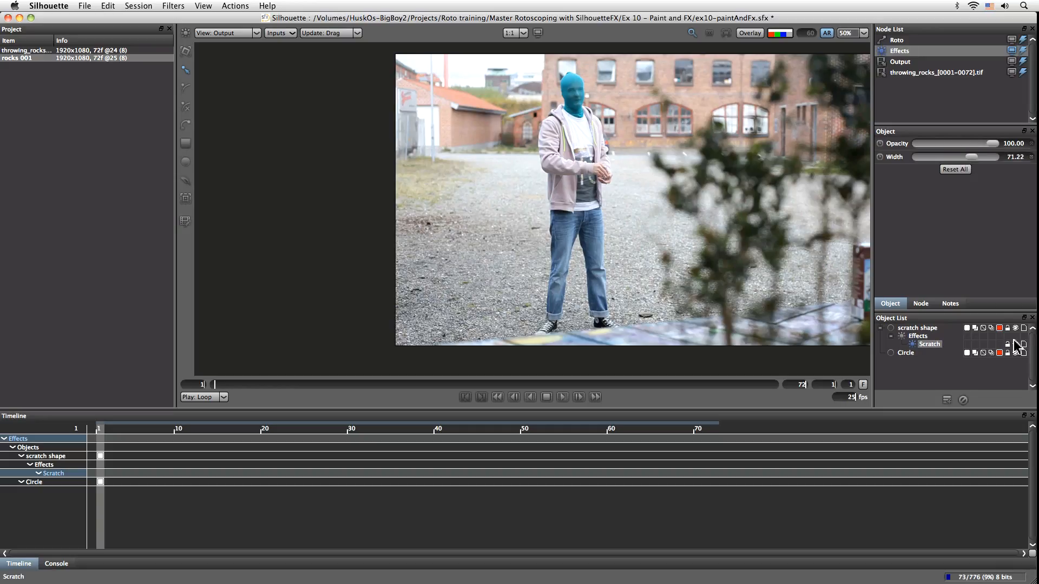
left_click(1015, 327)
left_click(1017, 328)
left_click(1016, 328)
left_click(1016, 328)
left_click(1015, 328)
left_click(1016, 328)
left_click(1015, 328)
left_click(1015, 327)
- Draw a narrow vertical rectangle shape over the lamppost section in front of the brick building with the orange roof
scroll(493, 248, "down", 2)
scroll(498, 253, "up", 3)
left_click_drag(476, 197, 620, 337)
left_click_drag(507, 174, 563, 255)
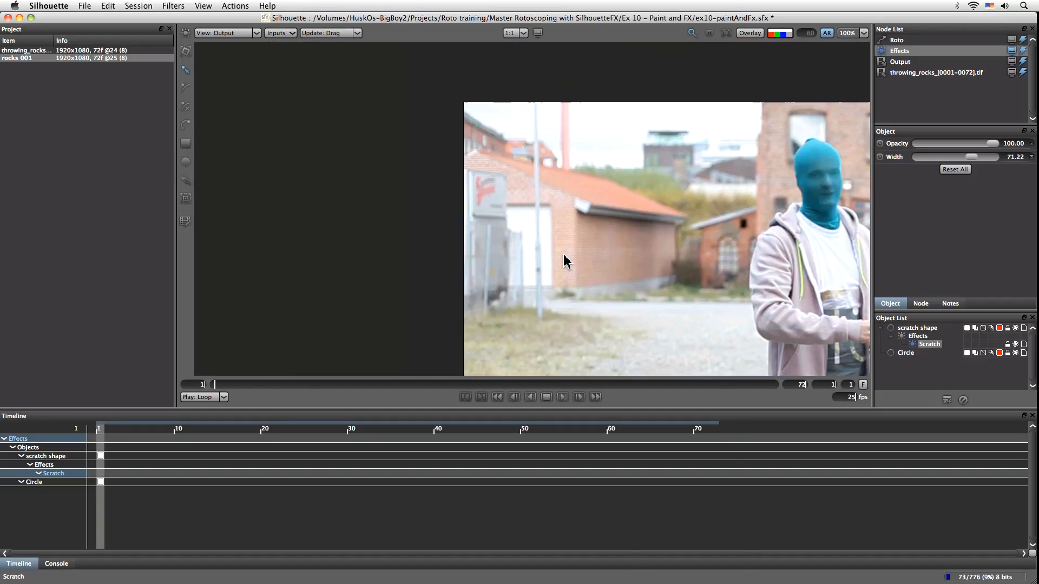
scroll(557, 235, "up", 3)
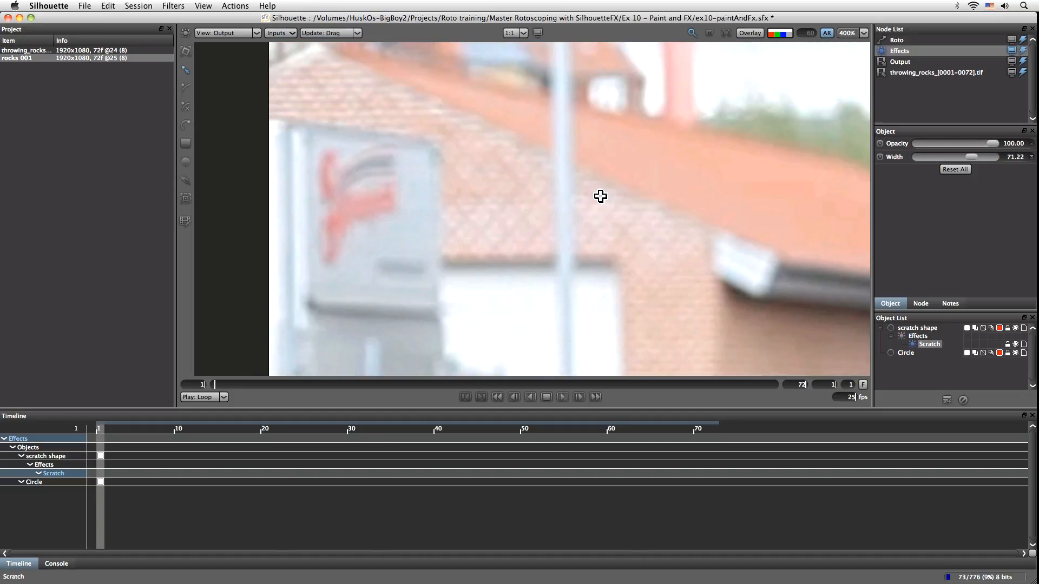
key("s")
left_click_drag(548, 90, 584, 364)
- Apply the Scratch filter to the lamppost rectangle with a width of about 15.10 and hide the shape overlay
left_click(174, 5)
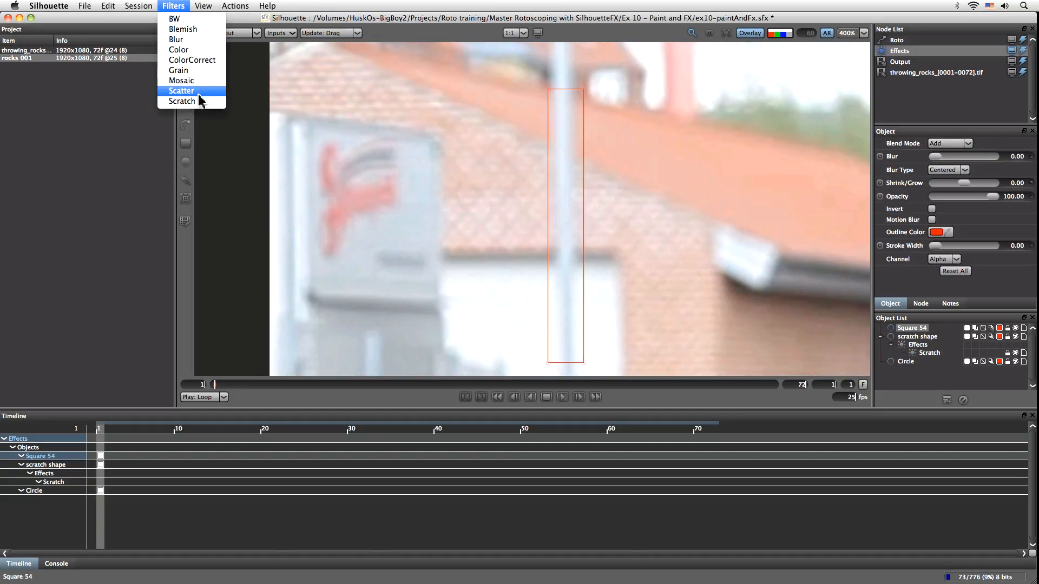
left_click(215, 103)
left_click_drag(933, 157, 928, 157)
left_click(749, 33)
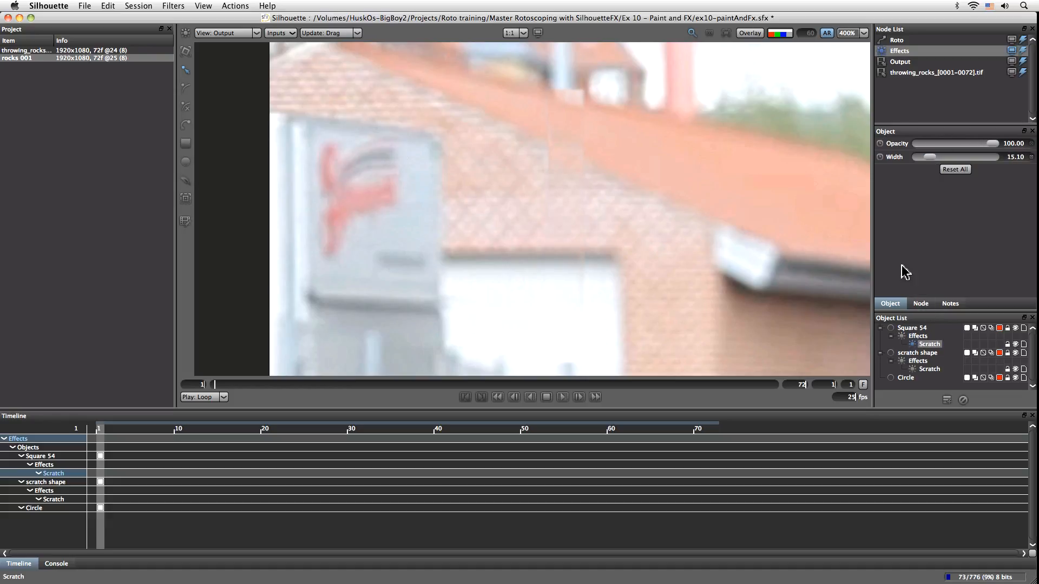
- Set the blur of the lamppost rectangle to about 5.55
left_click(914, 328)
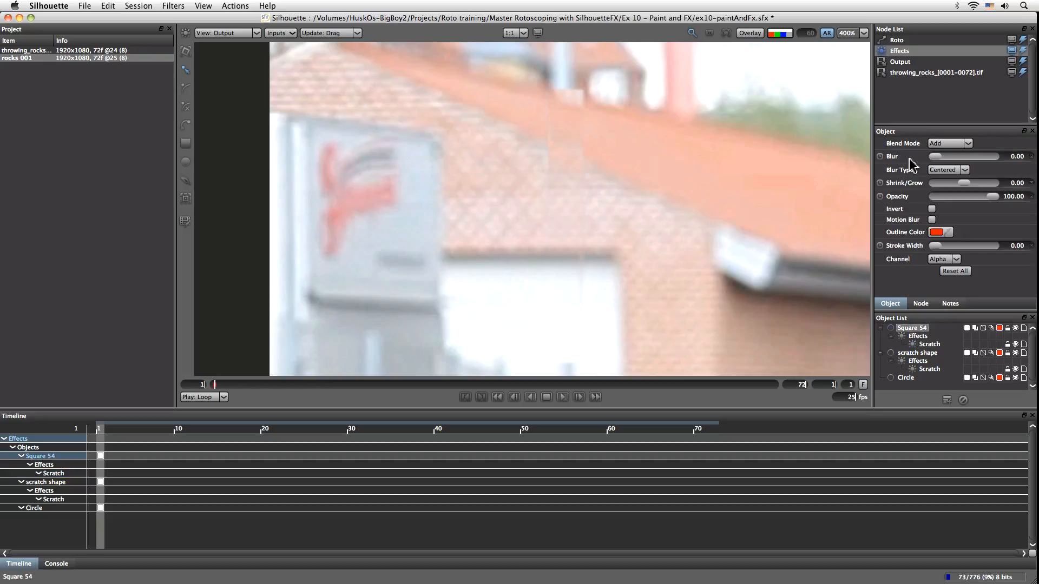
left_click_drag(935, 157, 937, 160)
scroll(859, 209, "down", 2)
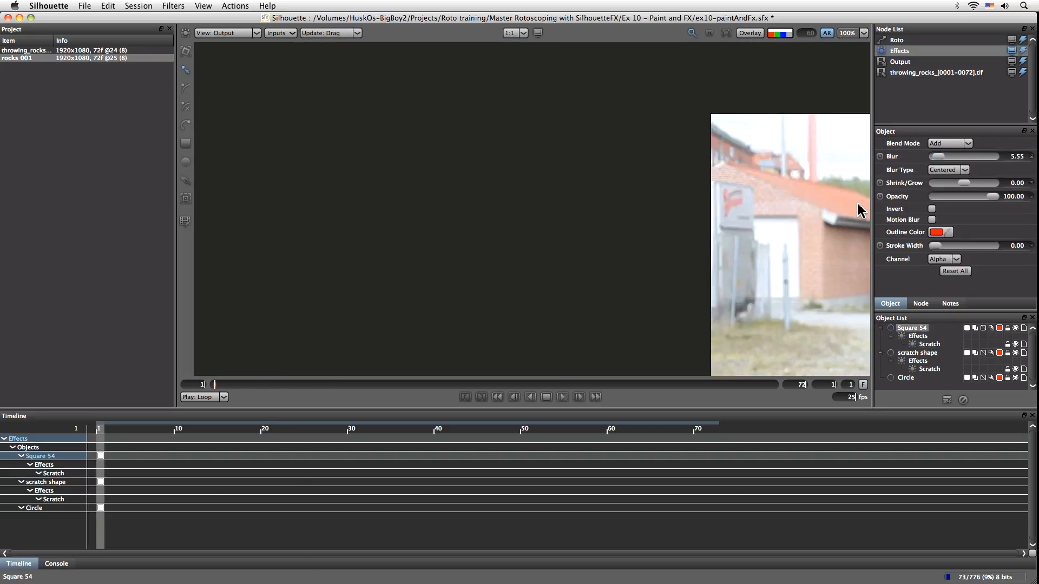
left_click_drag(826, 302, 407, 305)
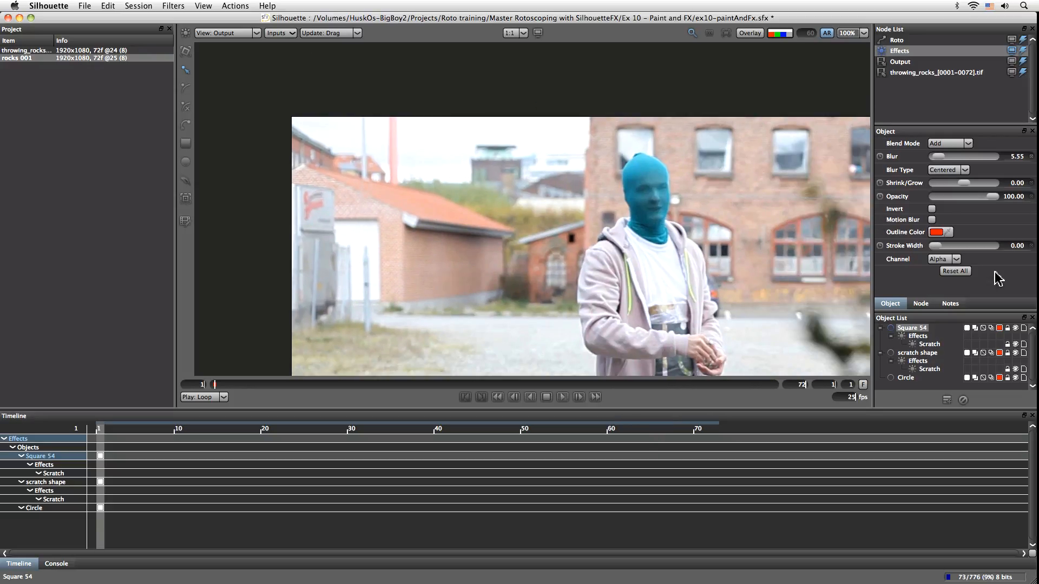
- Toggle the lamppost rectangle's visibility repeatedly to compare the building area with and without the filter, and examine the rest of the frame
left_click(1016, 328)
left_click(1016, 327)
left_click(1016, 328)
left_click(1016, 328)
left_click(1017, 328)
left_click(1017, 328)
left_click(1016, 328)
left_click(1016, 329)
left_click(1016, 329)
left_click(1017, 328)
left_click_drag(738, 310, 644, 280)
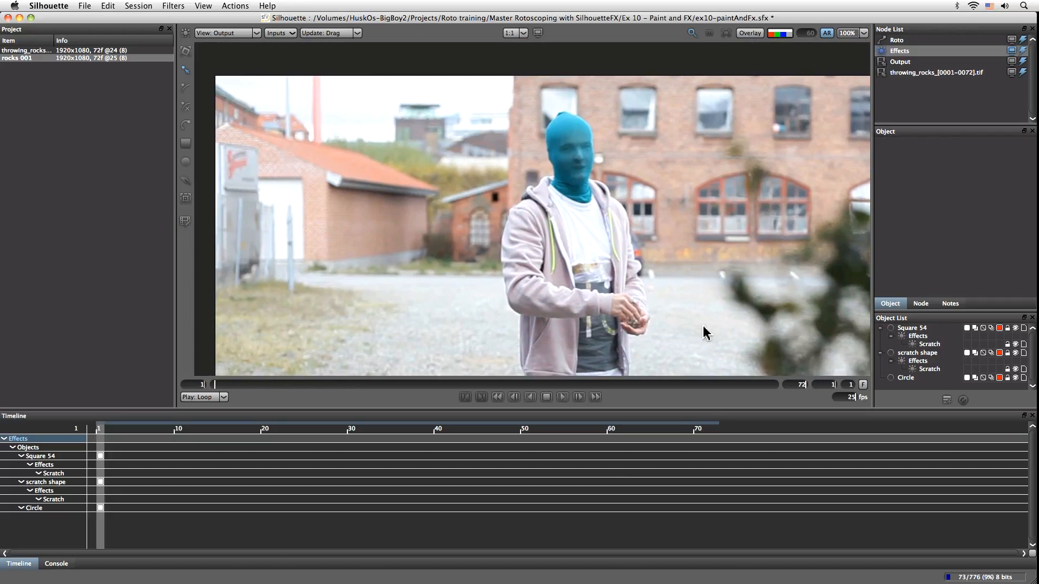
left_click_drag(762, 342, 626, 307)
left_click_drag(510, 261, 586, 247)
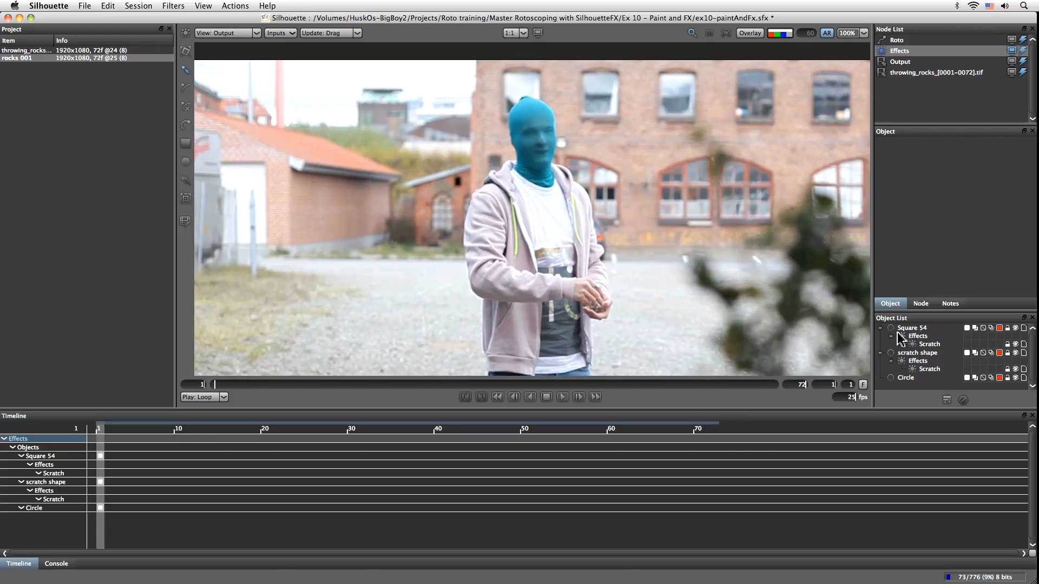
- Rename the lamppost rectangle shape to "scratch lamppost"
left_click(914, 328)
type("scratch lamp")
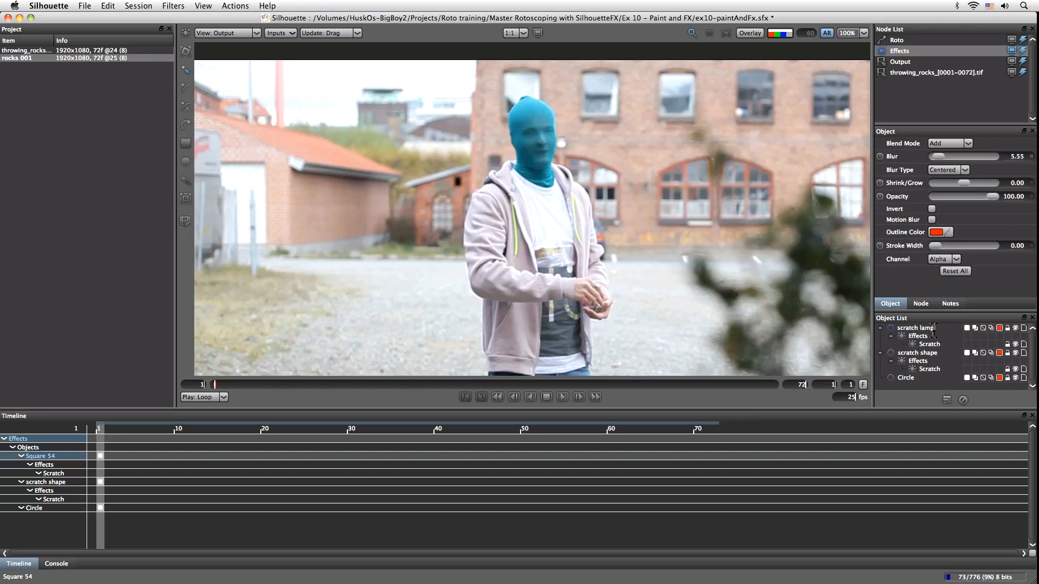
type("post")
key("Return")
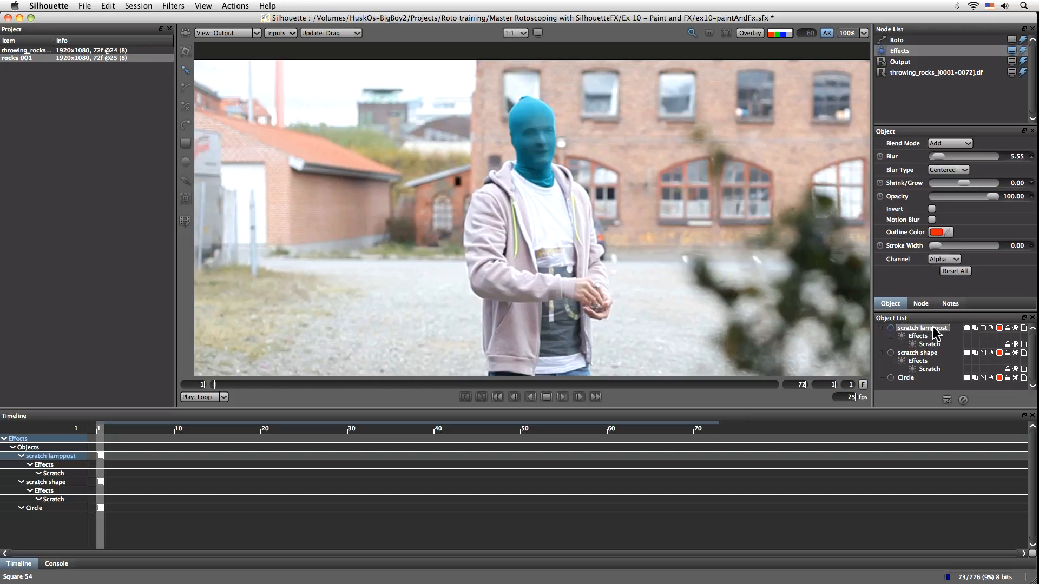
- Collapse the scratch lamppost and scratch shape objects and lock both of them
left_click(880, 329)
left_click(881, 336)
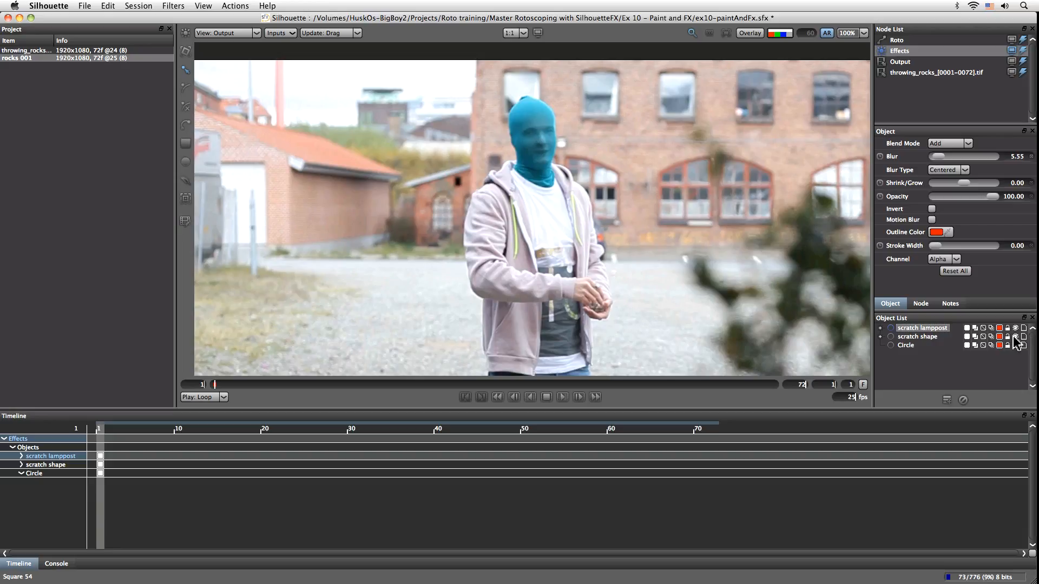
left_click_drag(1014, 329, 1015, 336)
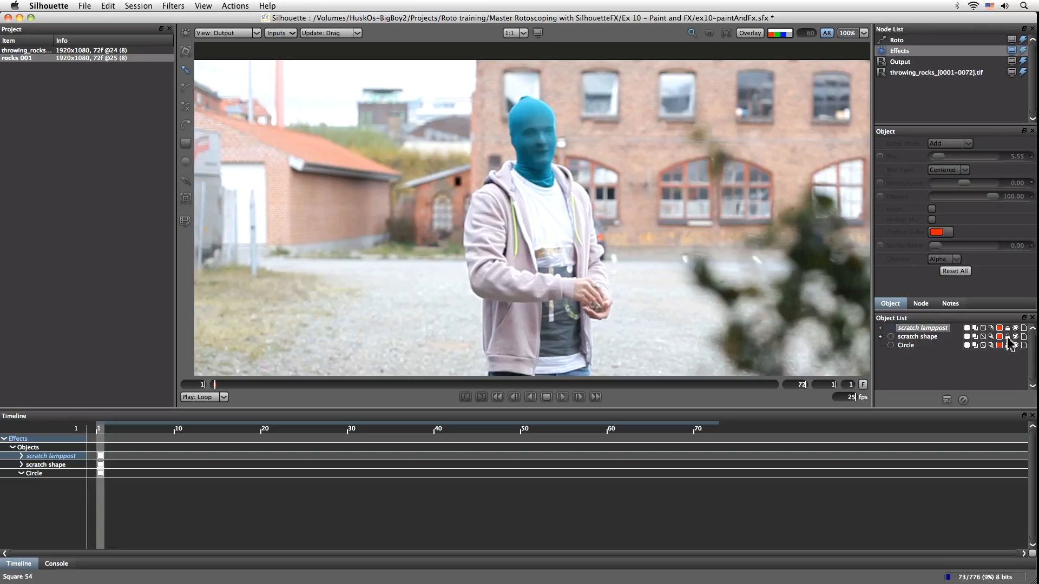
- Delete the Circle shape and save the project
left_click(904, 346)
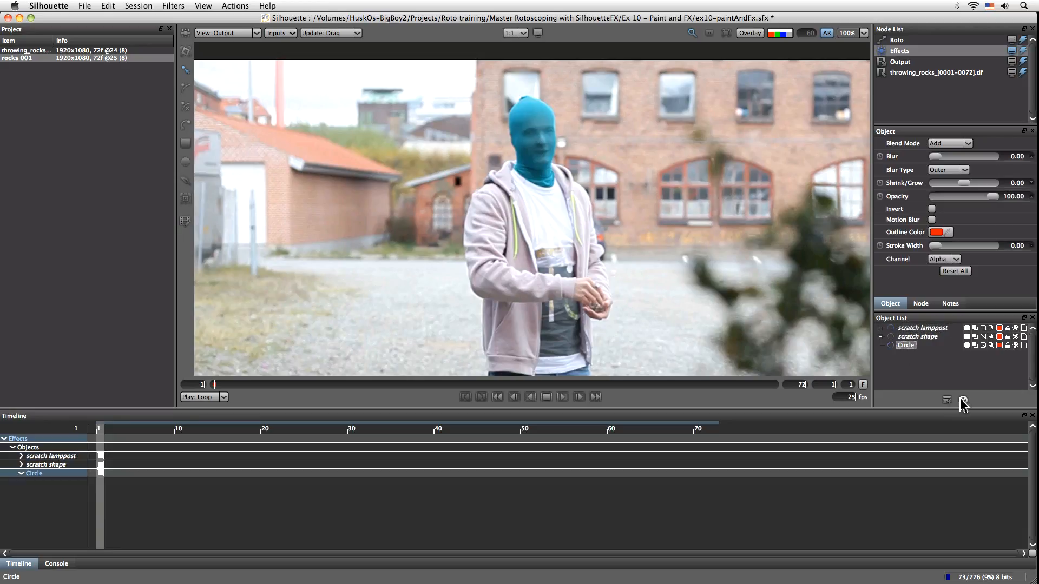
left_click(963, 400)
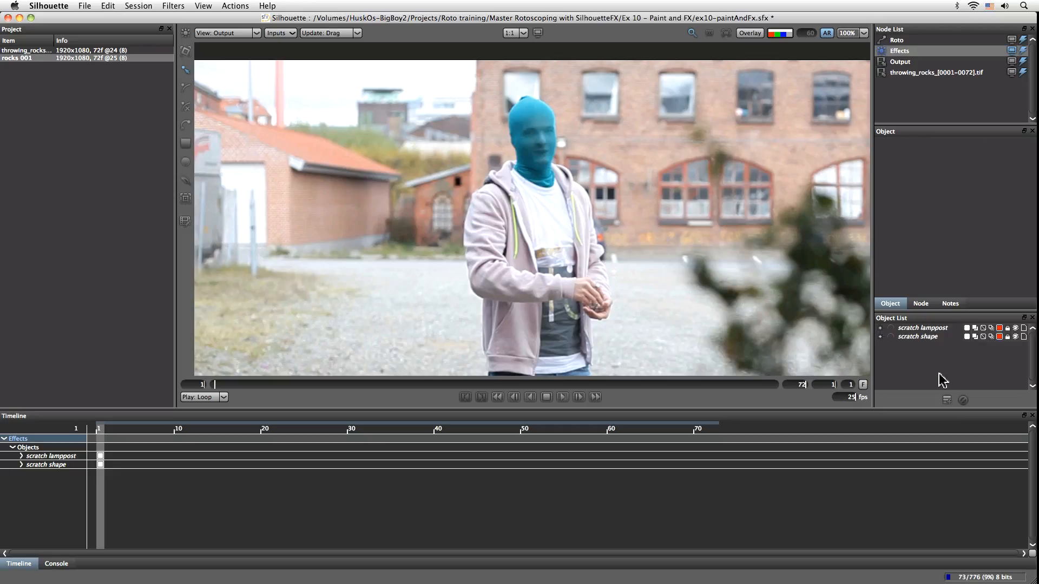
key("super+s")
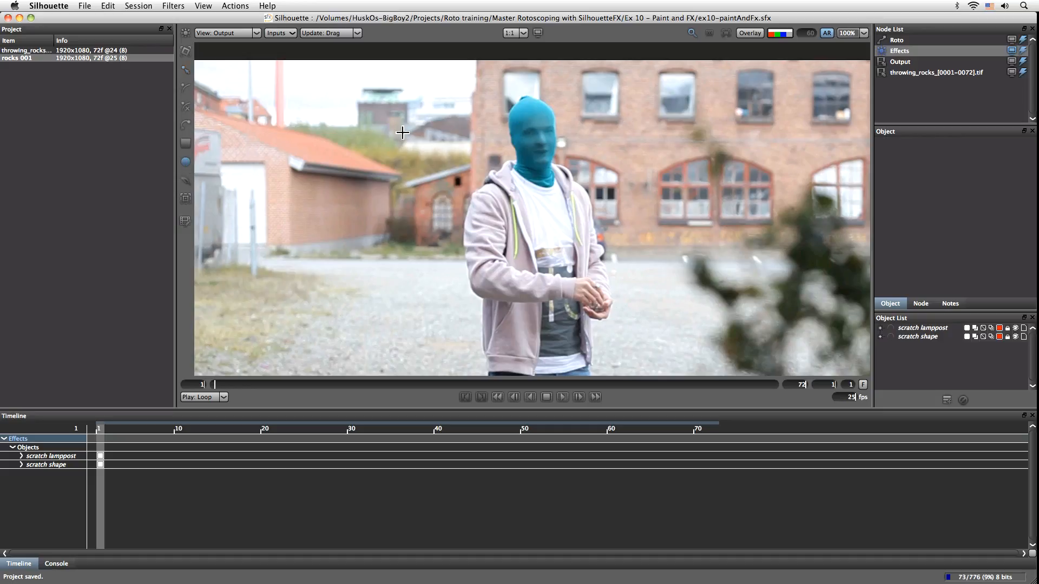
- Show the shape overlay and draw a closed X-Spline shape around the masked man's face
left_click(186, 107)
left_click(750, 33)
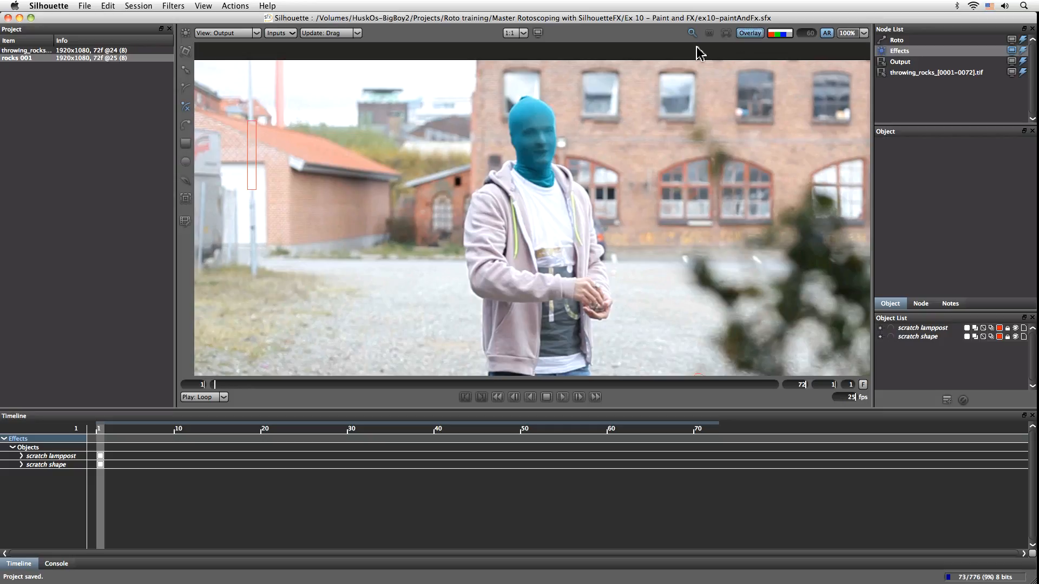
left_click(540, 114)
left_click(517, 122)
left_click(516, 143)
left_click(527, 163)
left_click(542, 165)
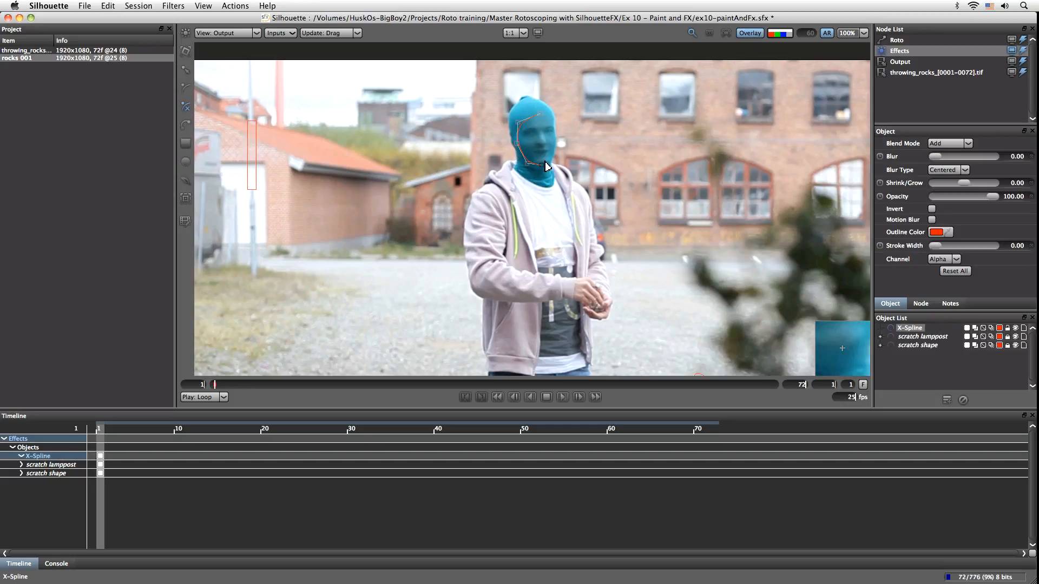
left_click(552, 150)
left_click(554, 132)
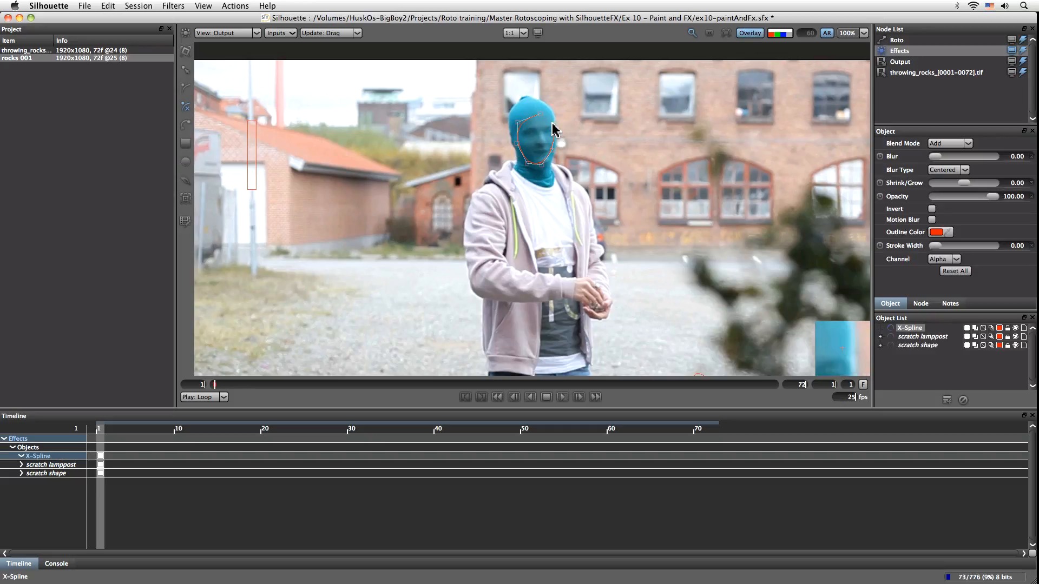
left_click(540, 114)
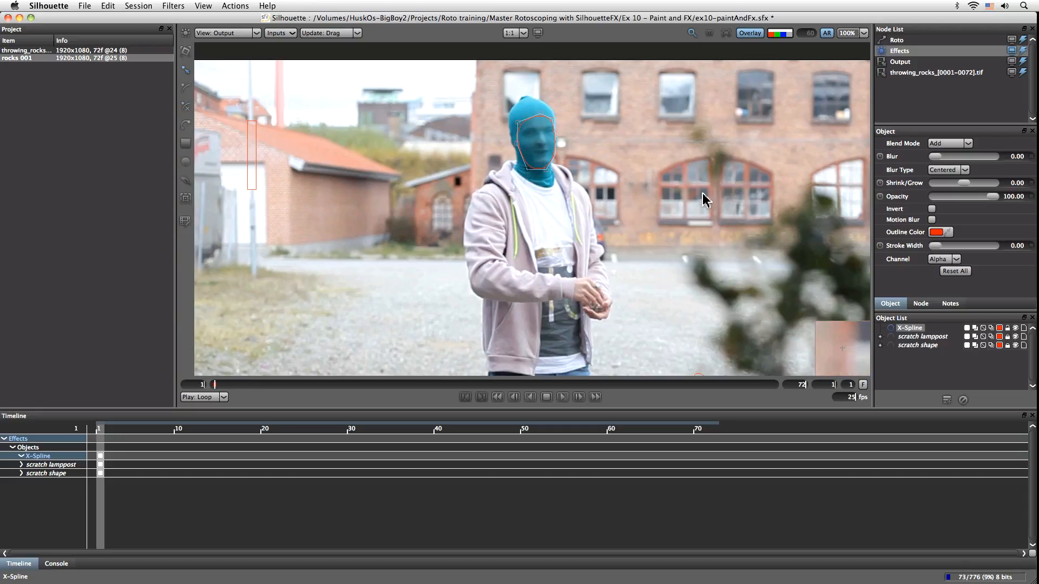
- Rename the face X-Spline to "Blemish face" and apply the Blur and Grain filters to it
double_click(909, 329)
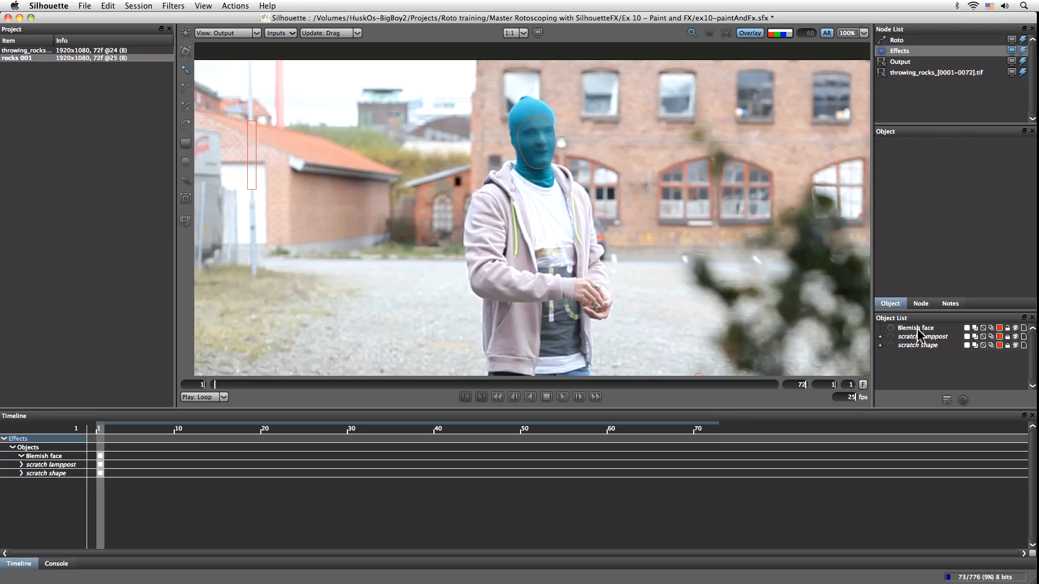
left_click(915, 328)
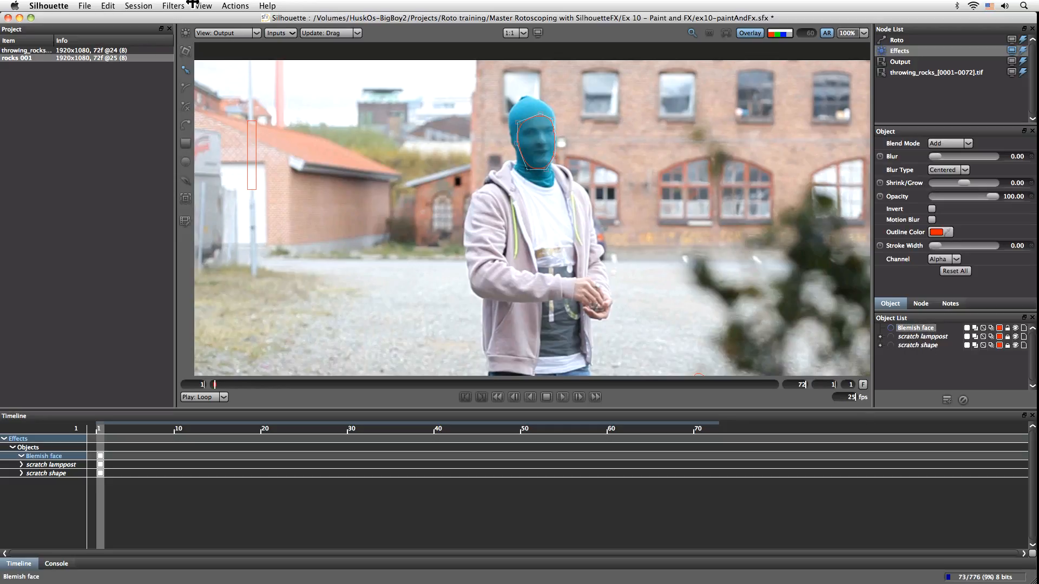
left_click(166, 5)
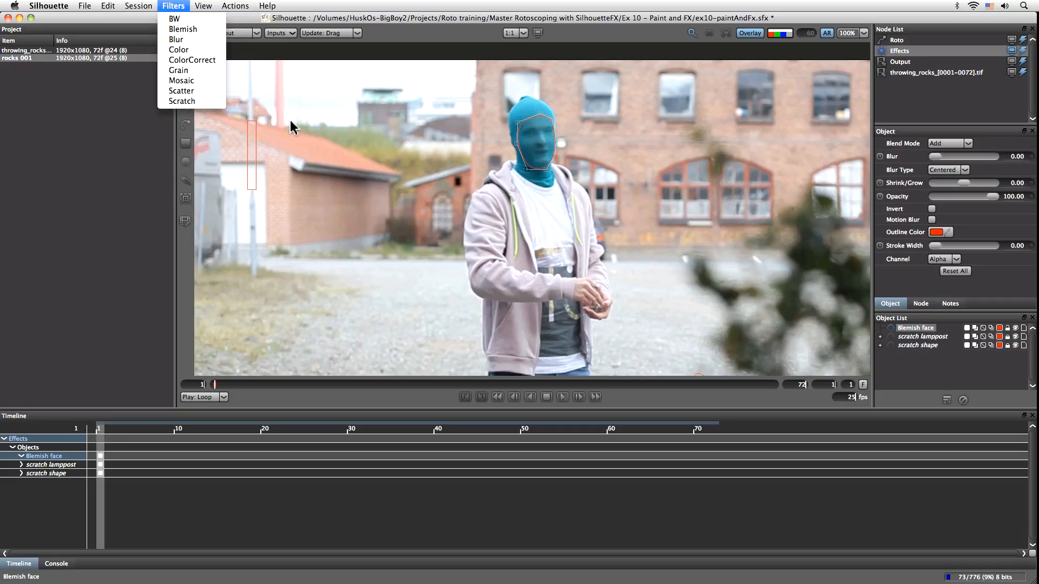
left_click(208, 31)
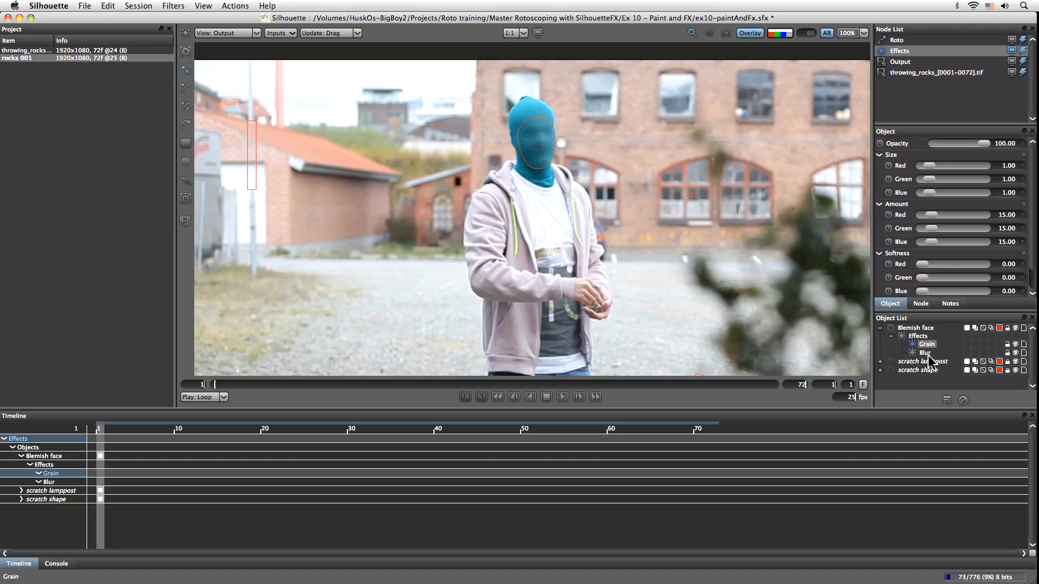
- Examine the masked face up close and turn off the Grain filter on the Blemish face shape
scroll(668, 262, "up", 2)
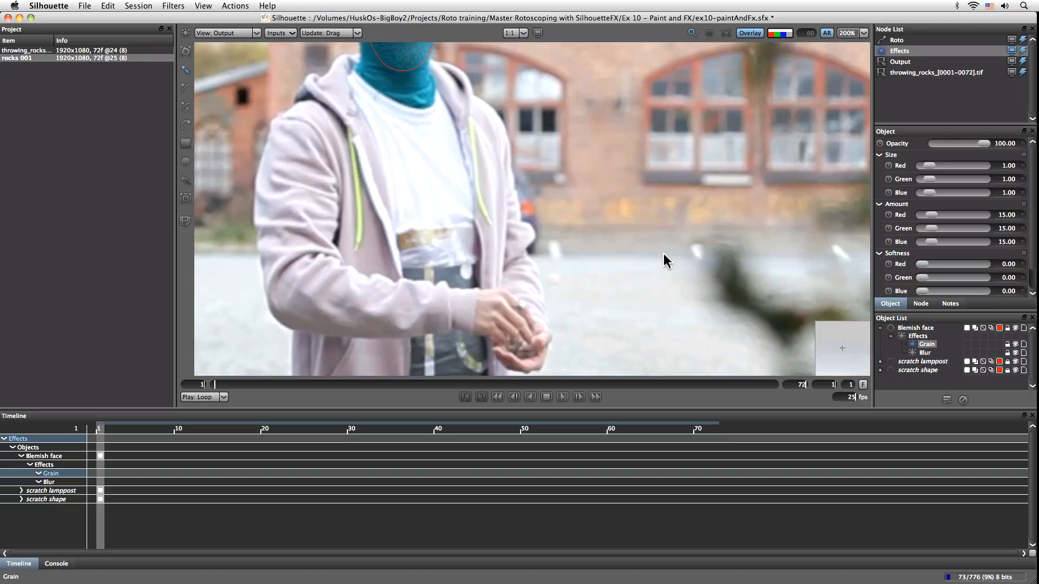
left_click_drag(378, 57, 630, 266)
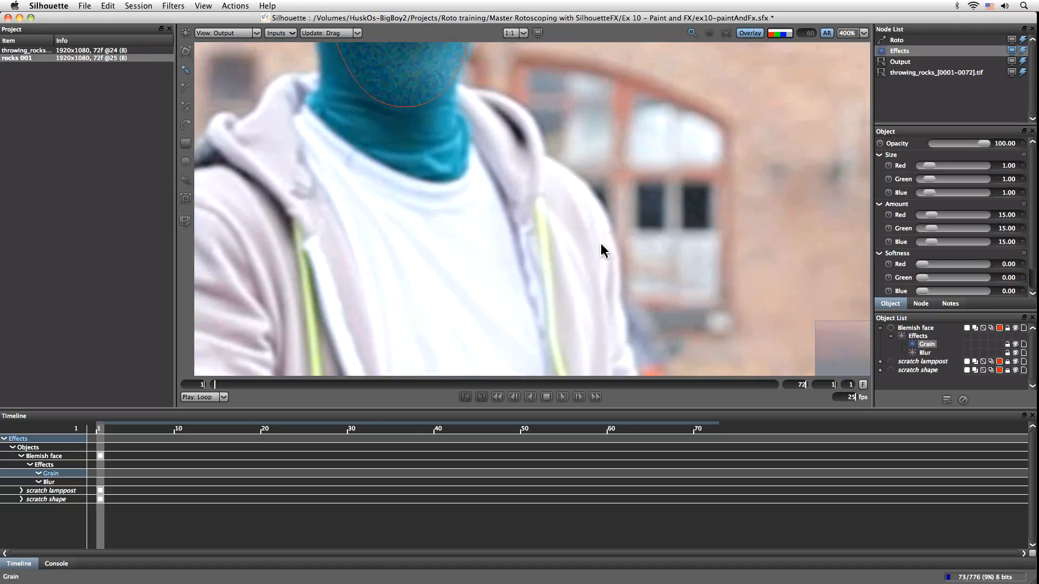
left_click_drag(476, 171, 614, 398)
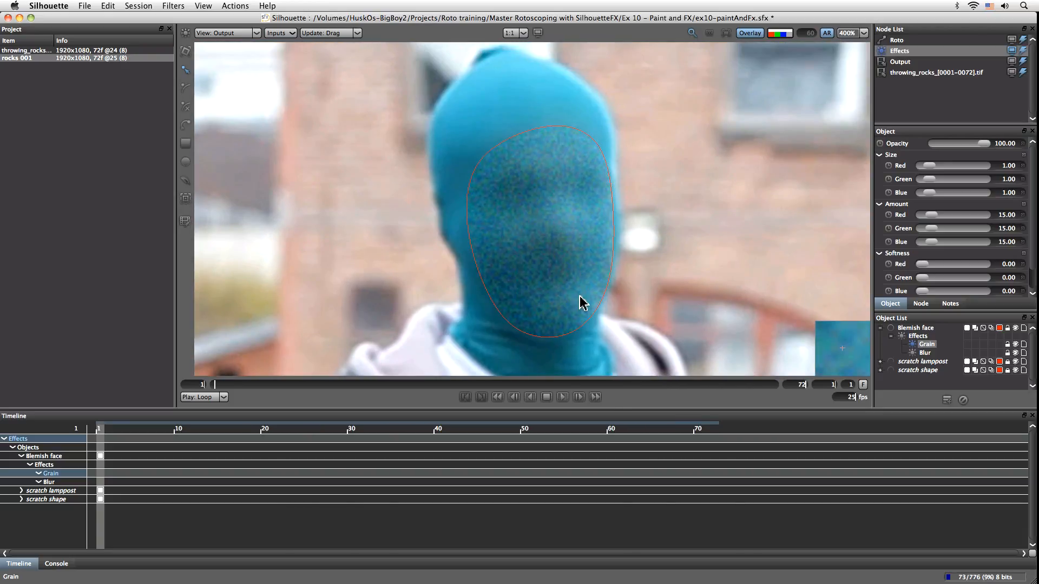
left_click_drag(592, 261, 568, 295)
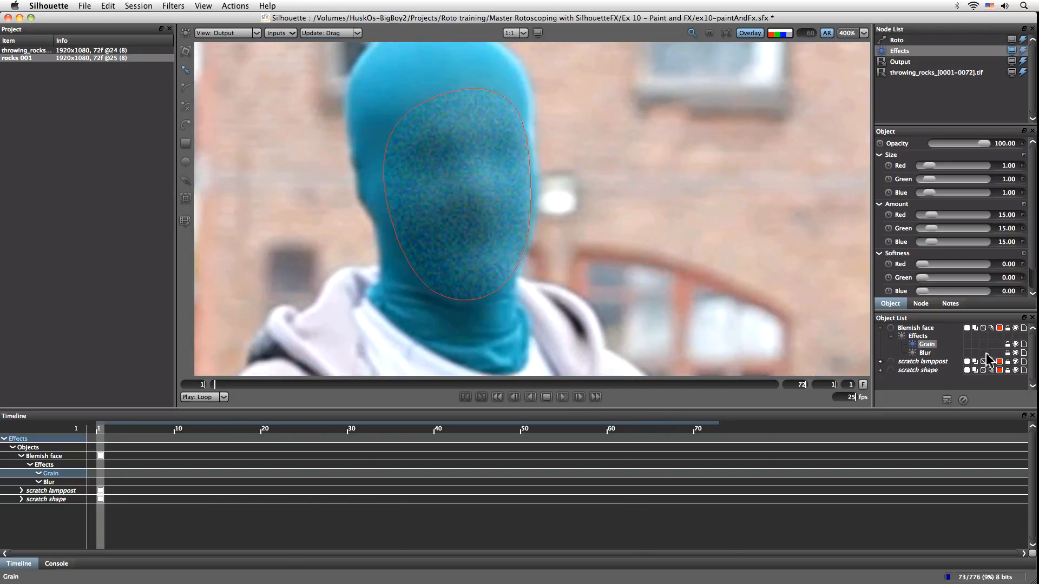
left_click(1016, 345)
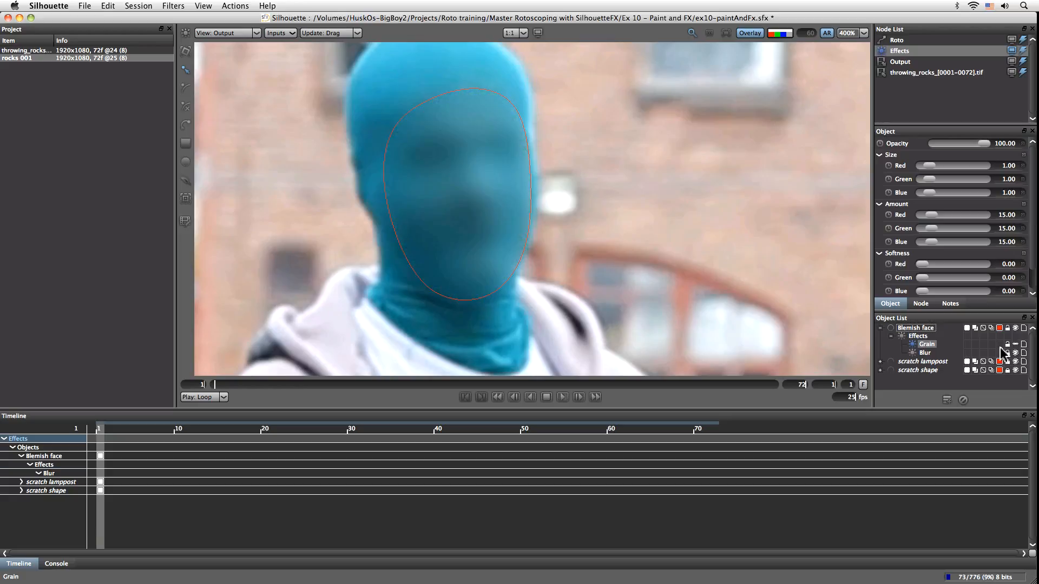
- Hide the shape overlay and raise the Blur filter's radius on the Blemish face shape to about 17.98
left_click(924, 352)
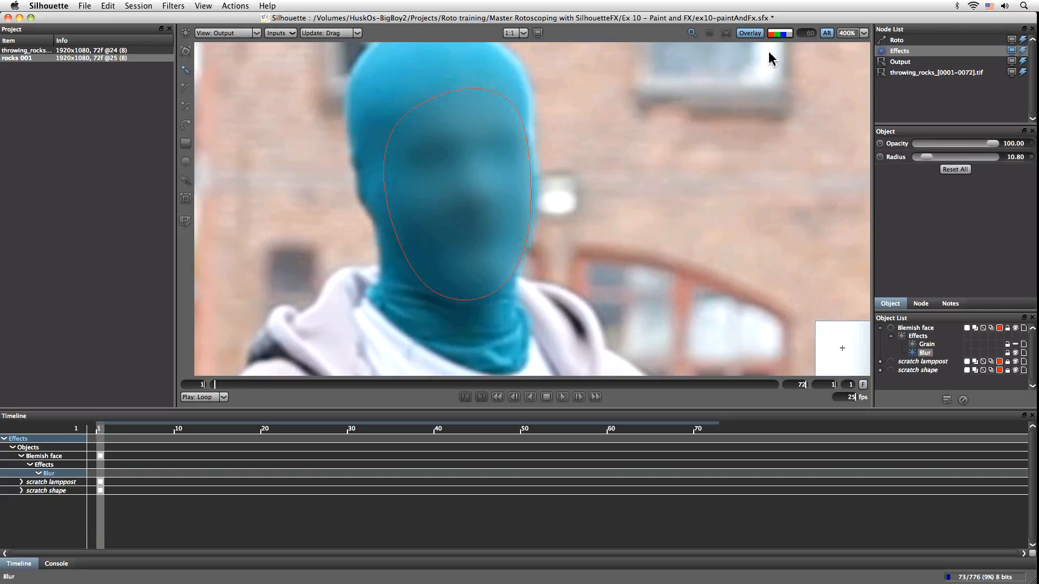
left_click(750, 33)
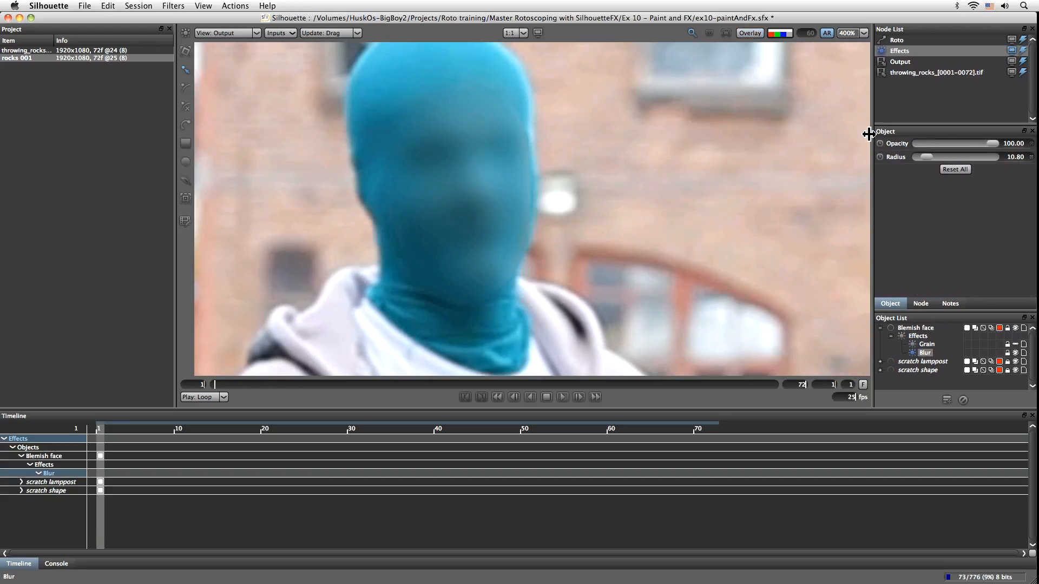
left_click_drag(929, 161, 930, 161)
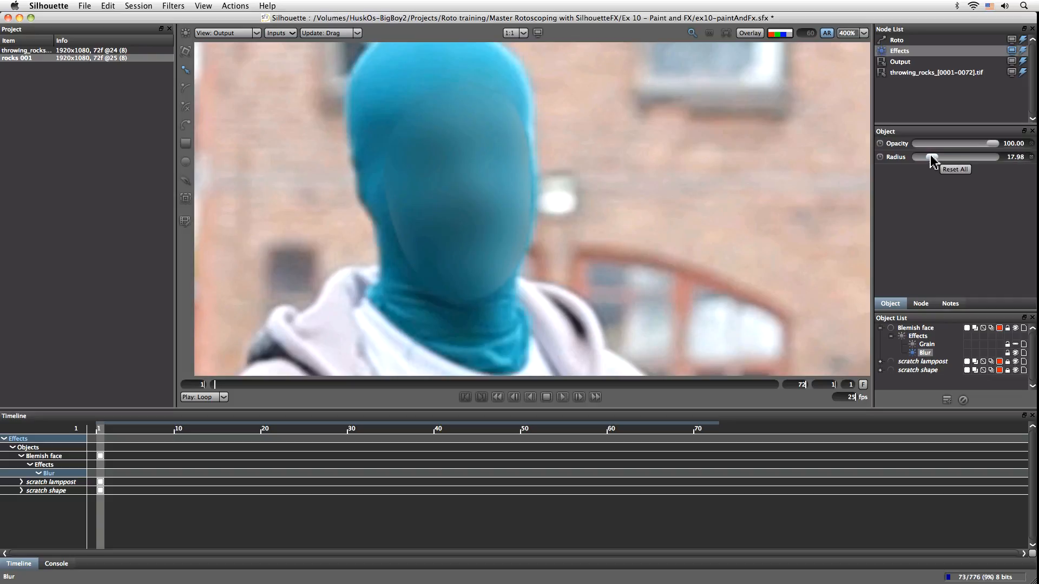
- Soften the Blemish face shape's edge with Outer blur type, a blur of about 13.89 and Shrink/Grow of about -1.48
left_click(918, 329)
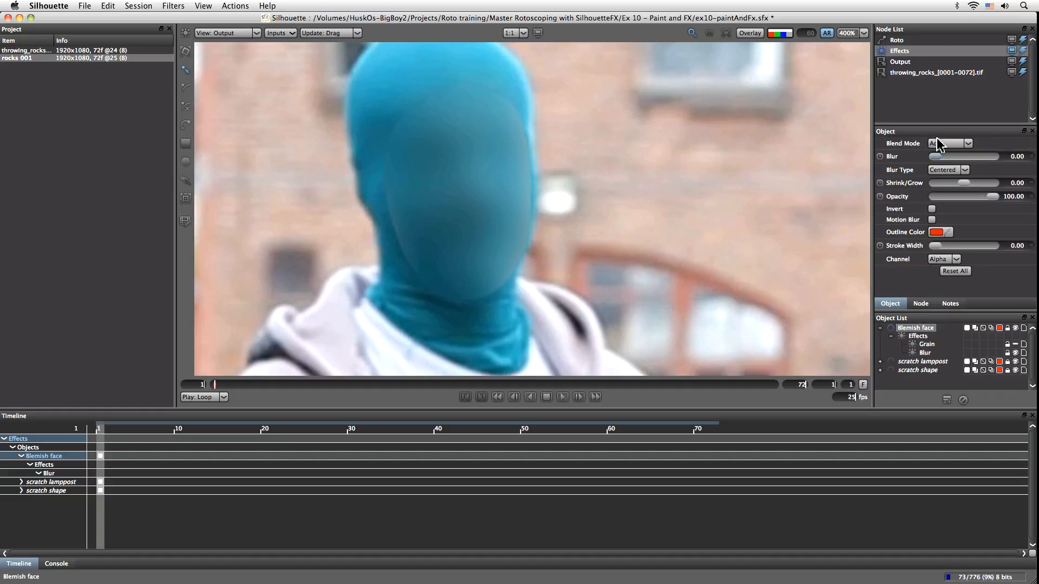
left_click(947, 170)
left_click(942, 196)
left_click_drag(935, 156, 958, 184)
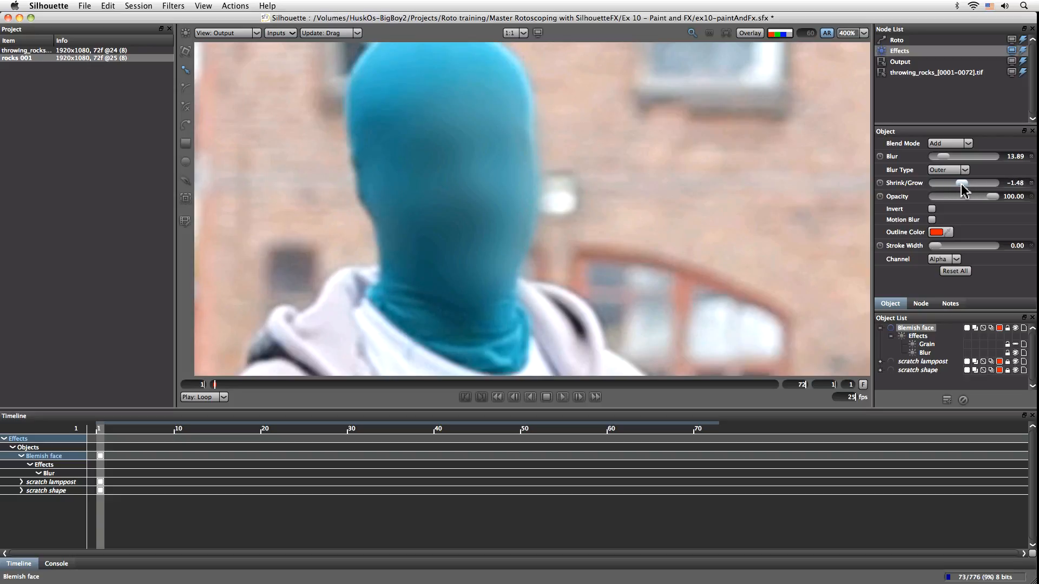
- Compare the face with and without the Grain filter, and with the Blemish face shape shown and hidden
left_click(1015, 345)
left_click(1016, 344)
left_click(1016, 344)
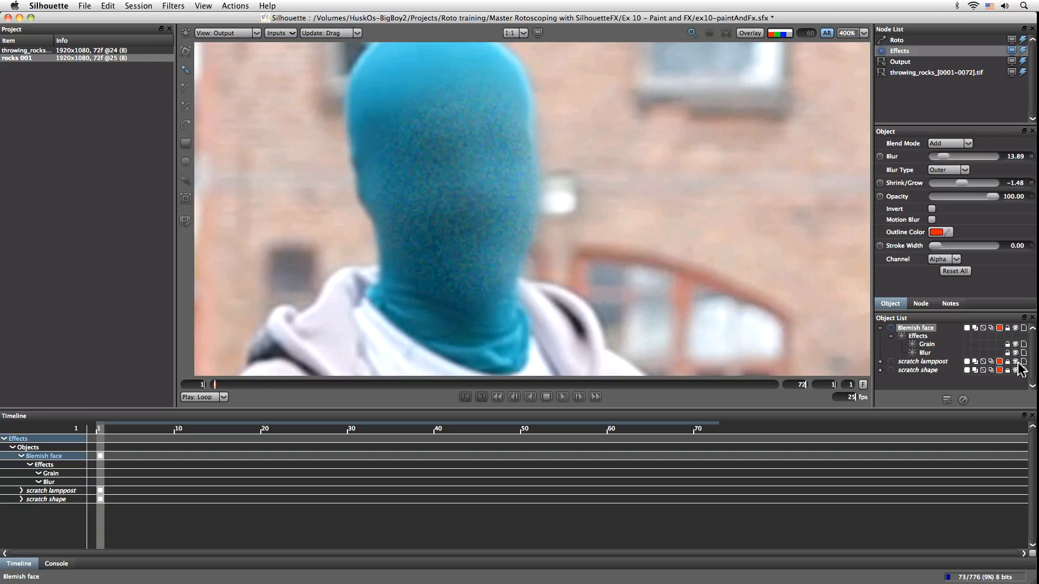
left_click(1015, 344)
left_click(1016, 328)
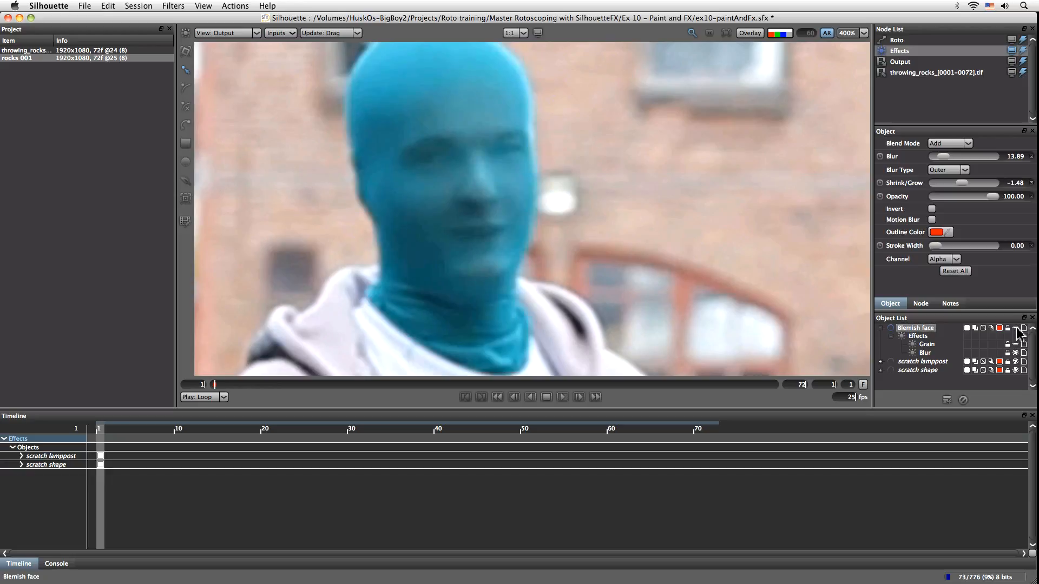
left_click(1016, 329)
left_click(1016, 329)
left_click(1016, 329)
left_click(1016, 328)
left_click(1016, 329)
left_click(1016, 328)
left_click(1016, 329)
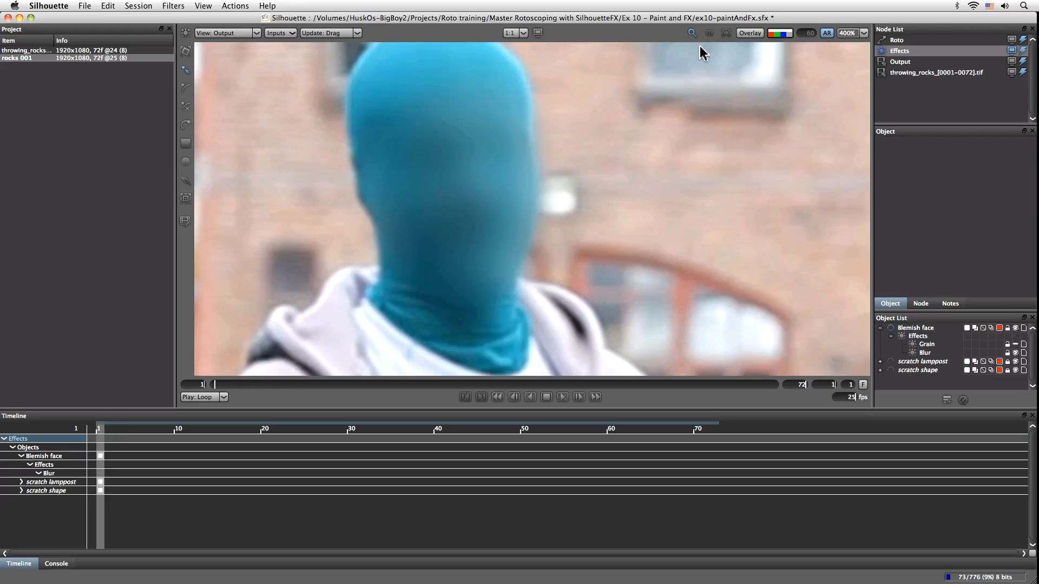
- Inspect the blurred face up close and turn the Blemish face shape's Grain filter back on
scroll(562, 229, "up", 1)
scroll(563, 232, "down", 3)
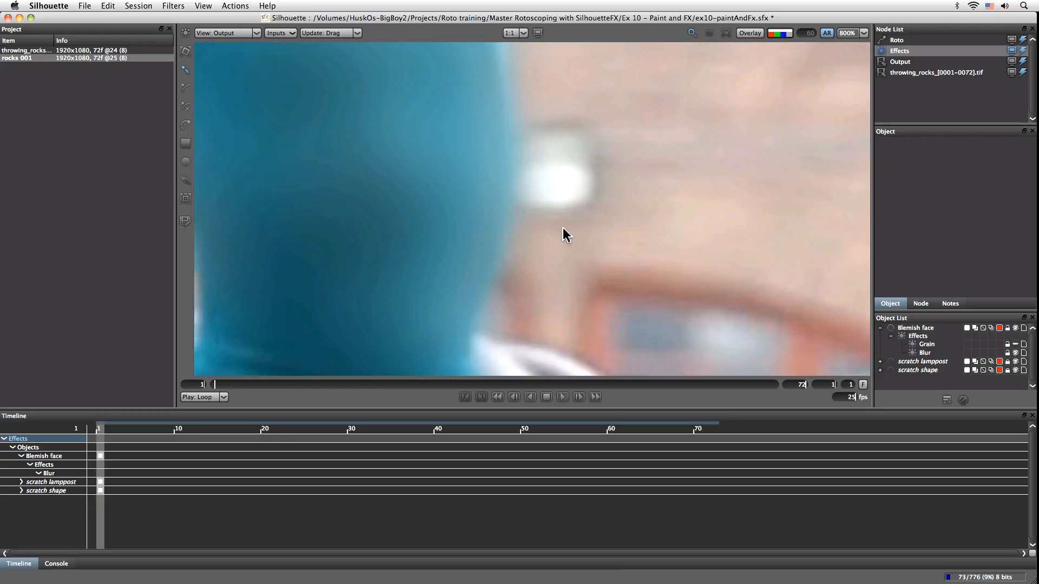
key("f")
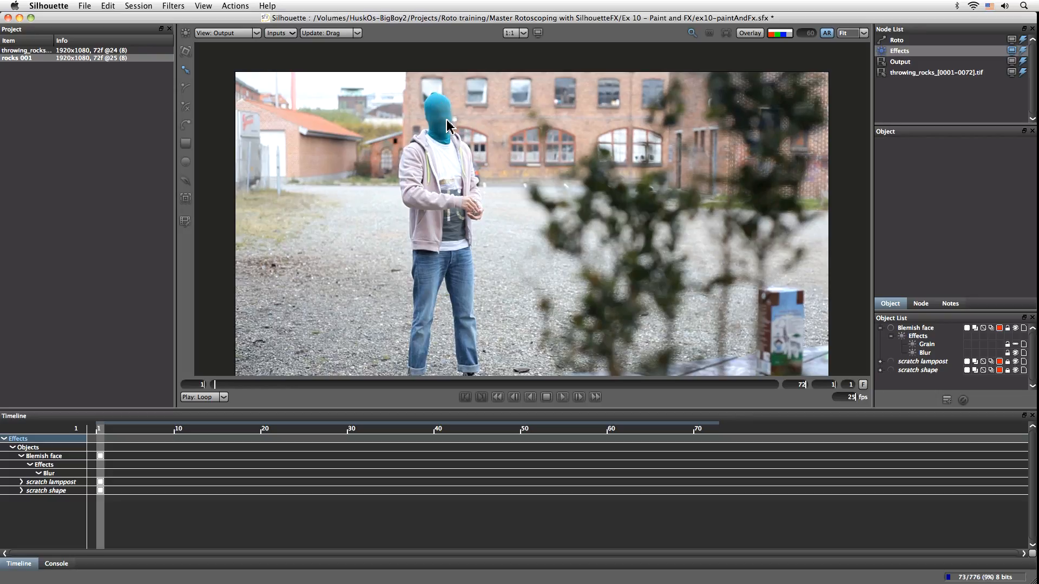
scroll(487, 167, "up", 6)
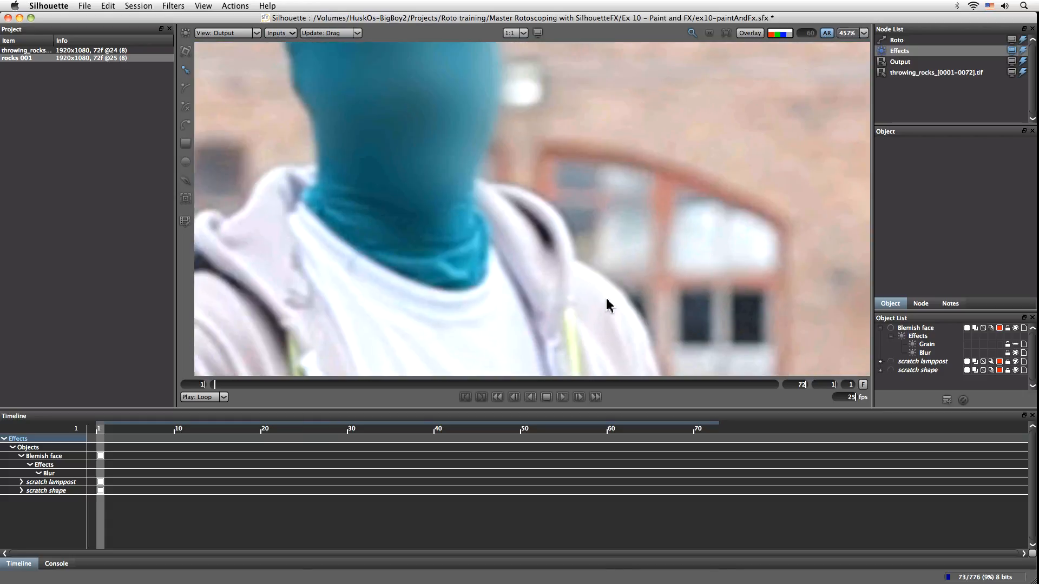
left_click_drag(544, 196, 564, 202)
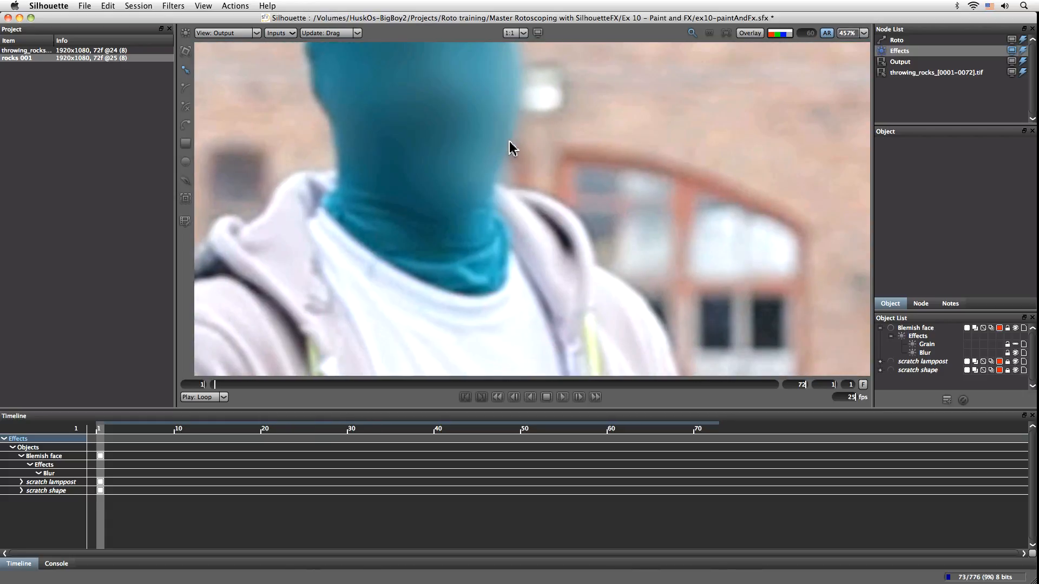
left_click_drag(558, 157, 563, 238)
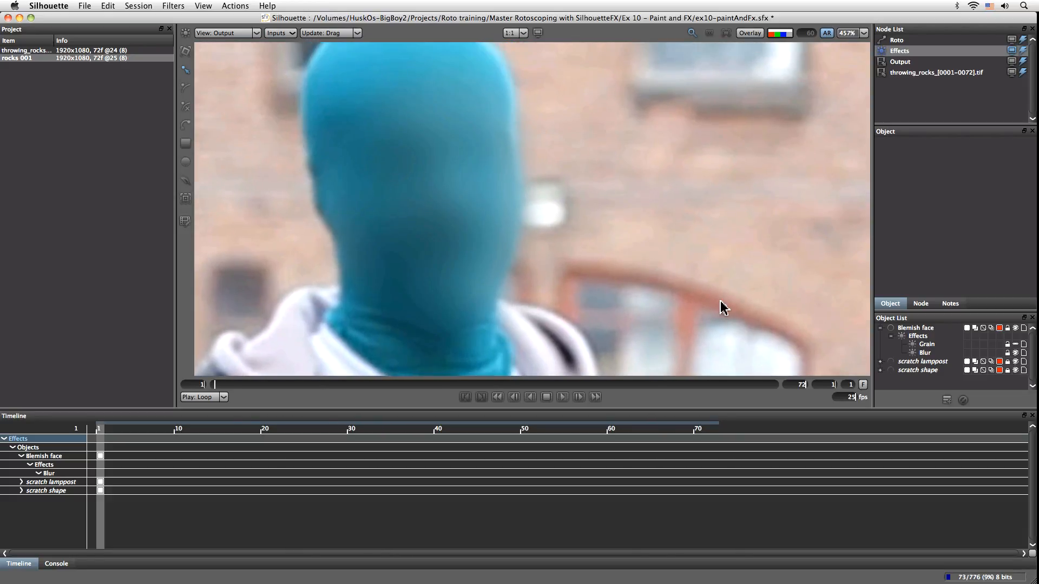
left_click(928, 345)
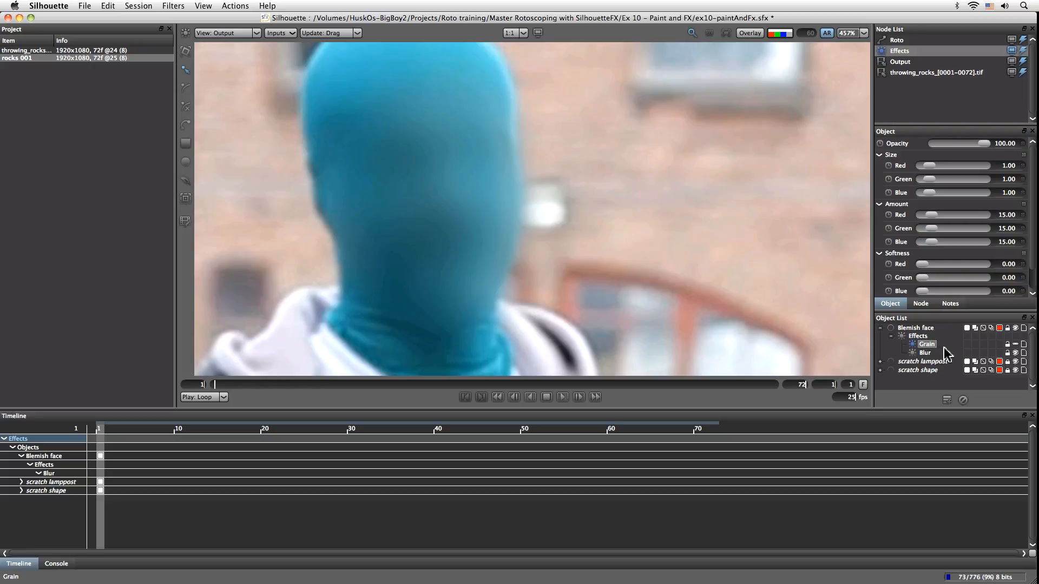
left_click(1015, 345)
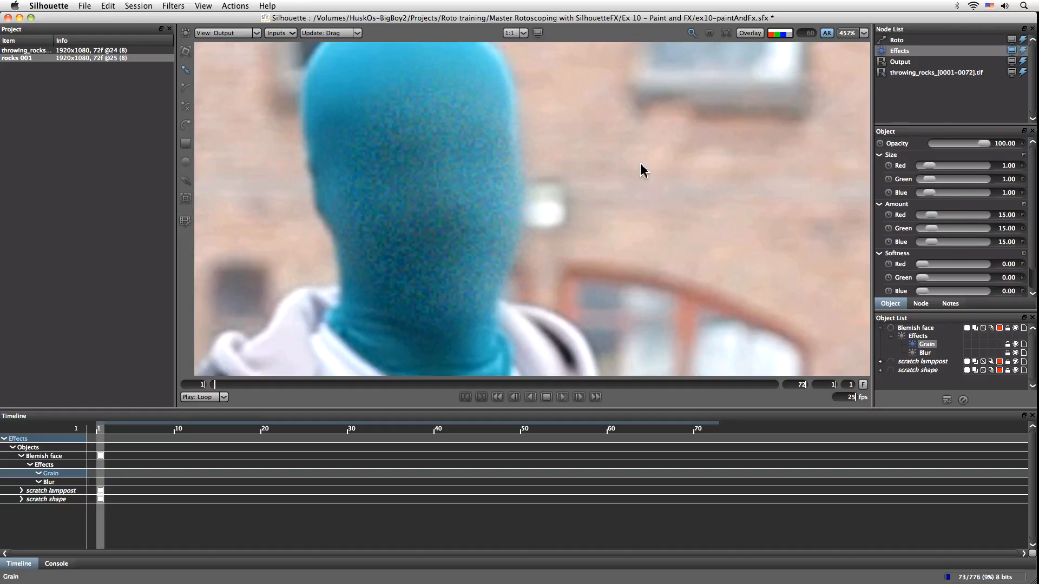
- View only the red channel and set the Grain filter's red Amount to about 1.26, comparing it with the surrounding clothing
left_click(771, 34)
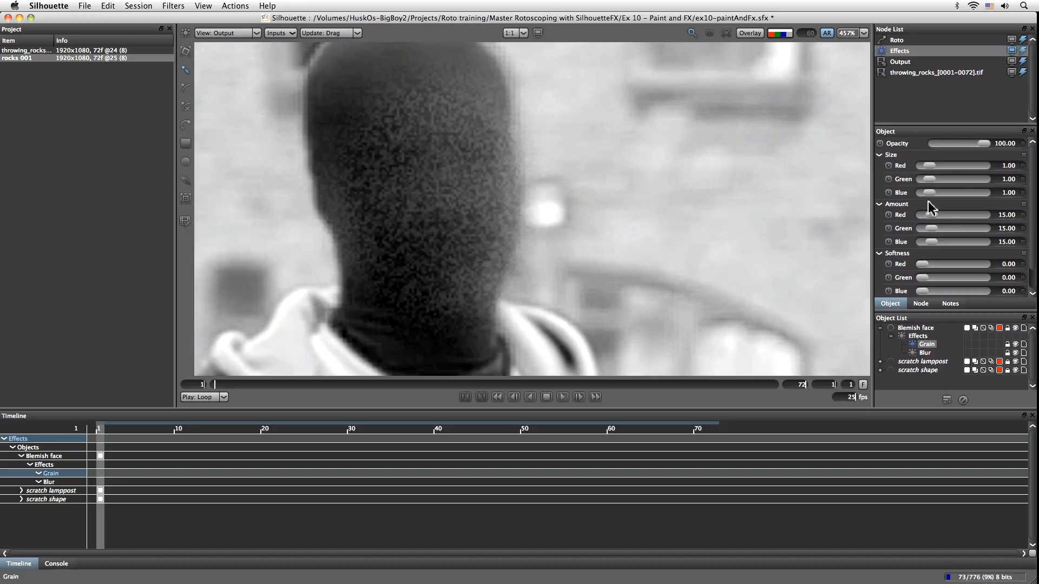
left_click_drag(928, 219, 921, 218)
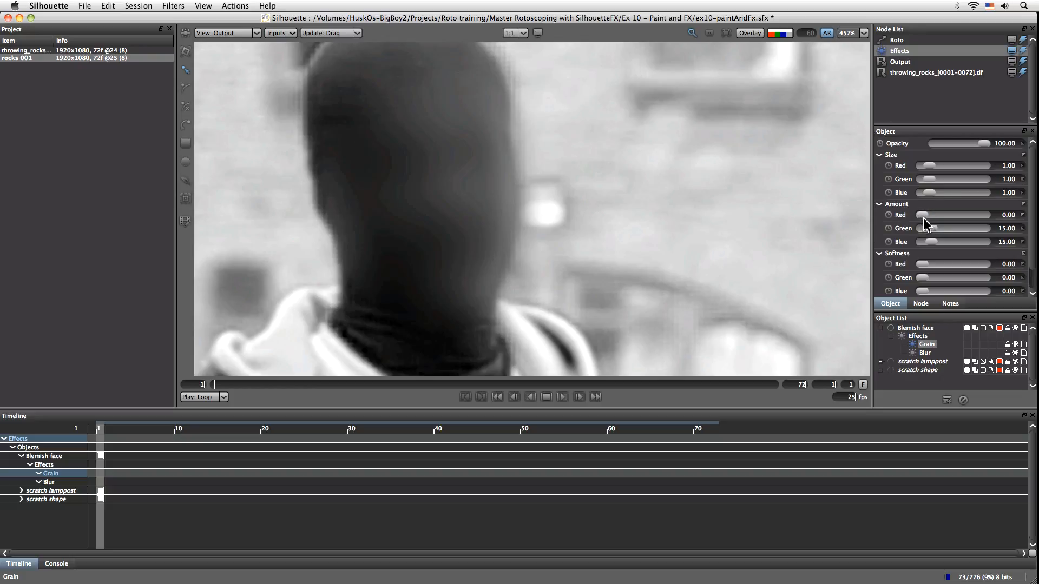
left_click_drag(925, 219, 932, 221)
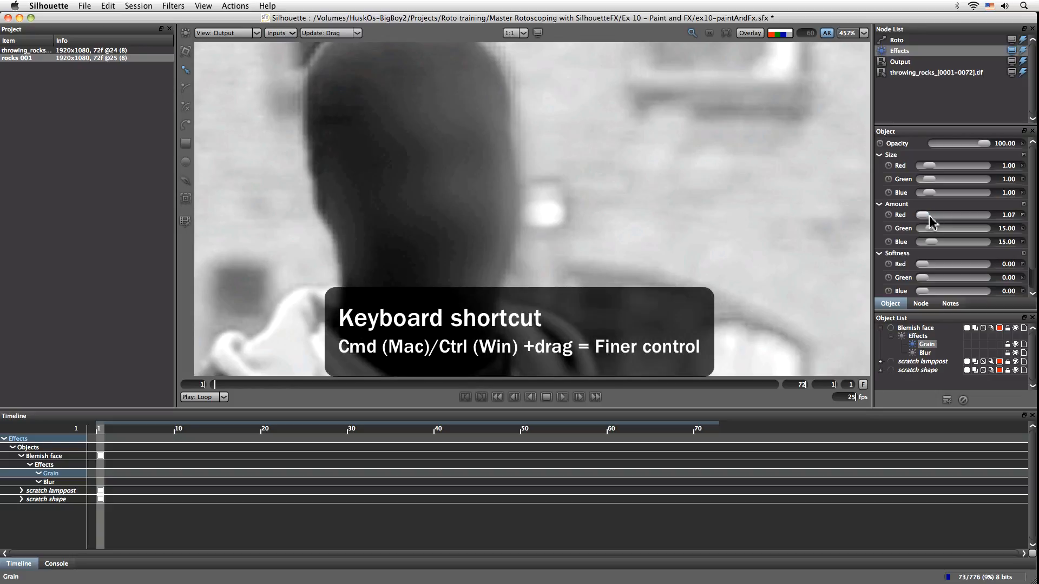
left_click_drag(930, 216, 929, 216)
left_click_drag(567, 303, 670, 135)
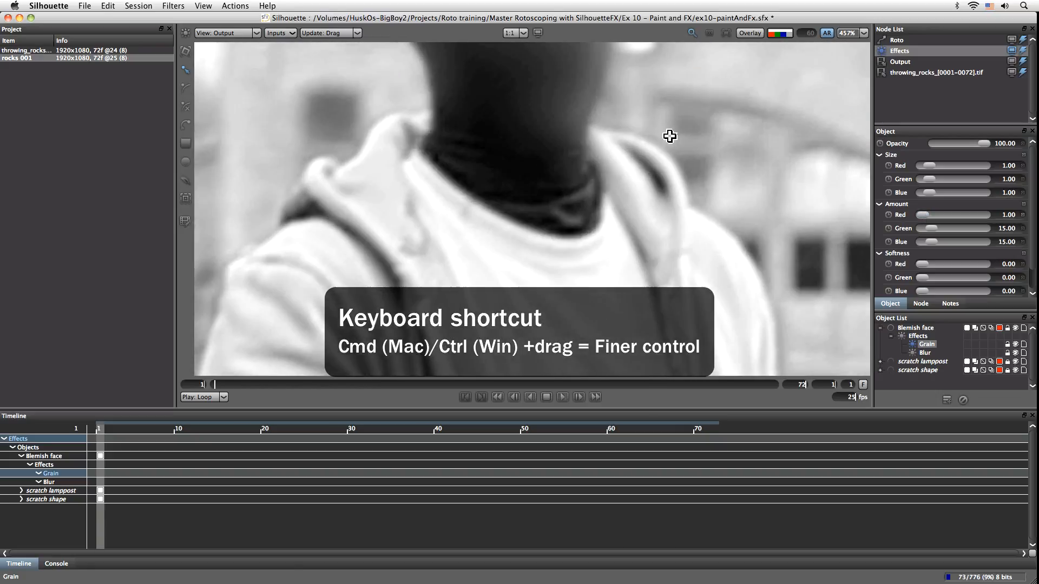
left_click_drag(552, 126, 568, 184)
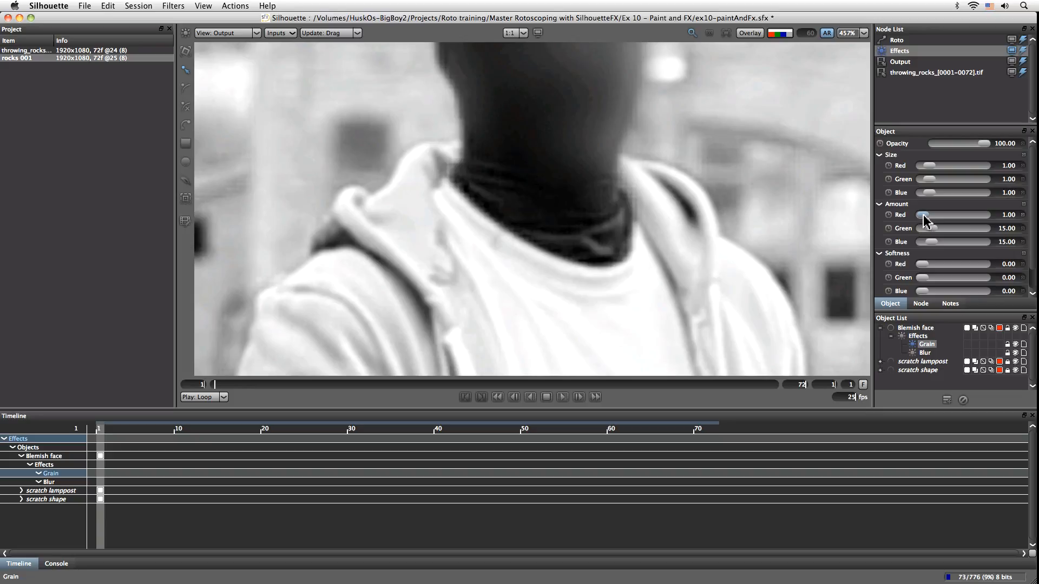
left_click_drag(926, 219, 929, 219)
left_click_drag(709, 155, 698, 292)
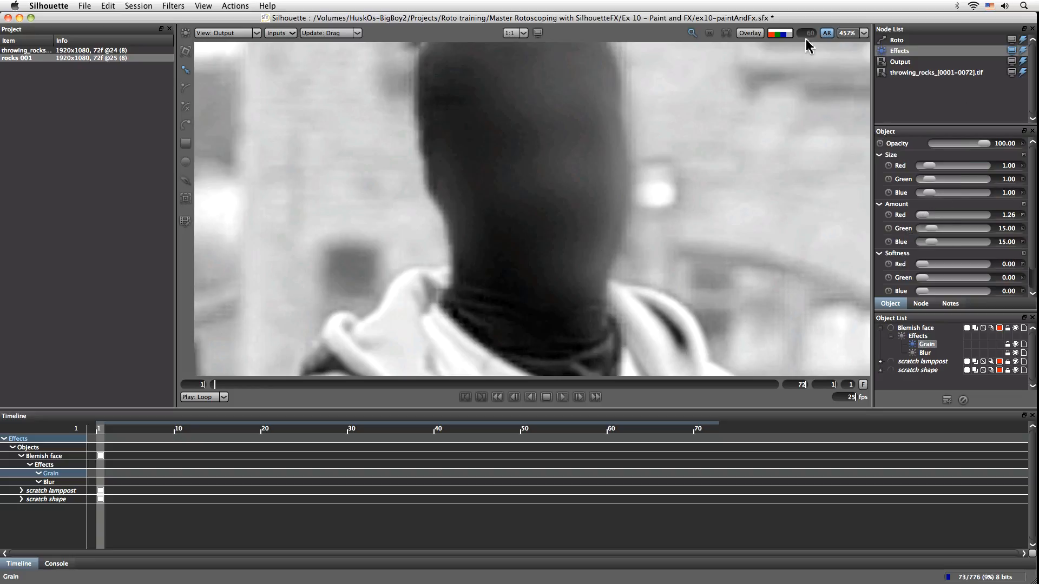
- View only the green channel and lower the Grain filter's green Amount to near the minimum
left_click(779, 35)
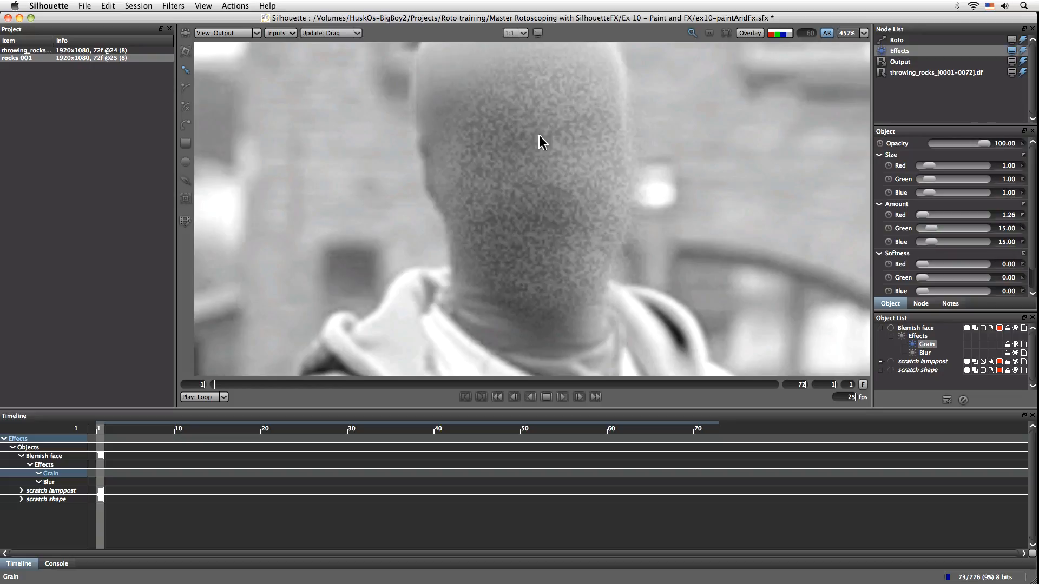
left_click_drag(931, 229, 923, 233)
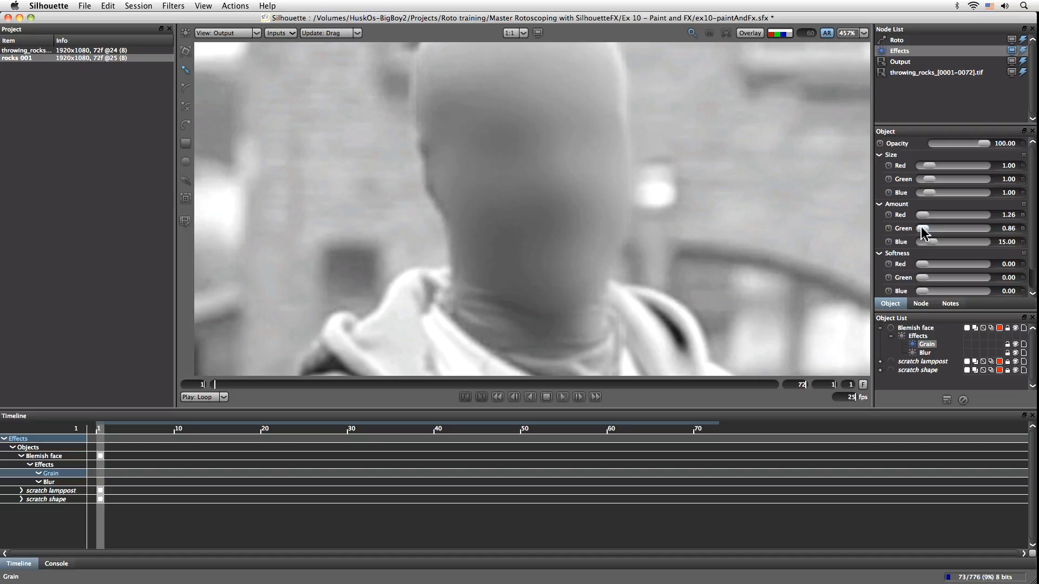
left_click_drag(921, 228, 924, 228)
- Try green grain sizes between 0.50 and 5.00 at a green Amount of 56.90, and reset the green Size to 1.00
left_click_drag(930, 179, 932, 179)
left_click_drag(931, 179, 956, 179)
left_click_drag(927, 231, 955, 228)
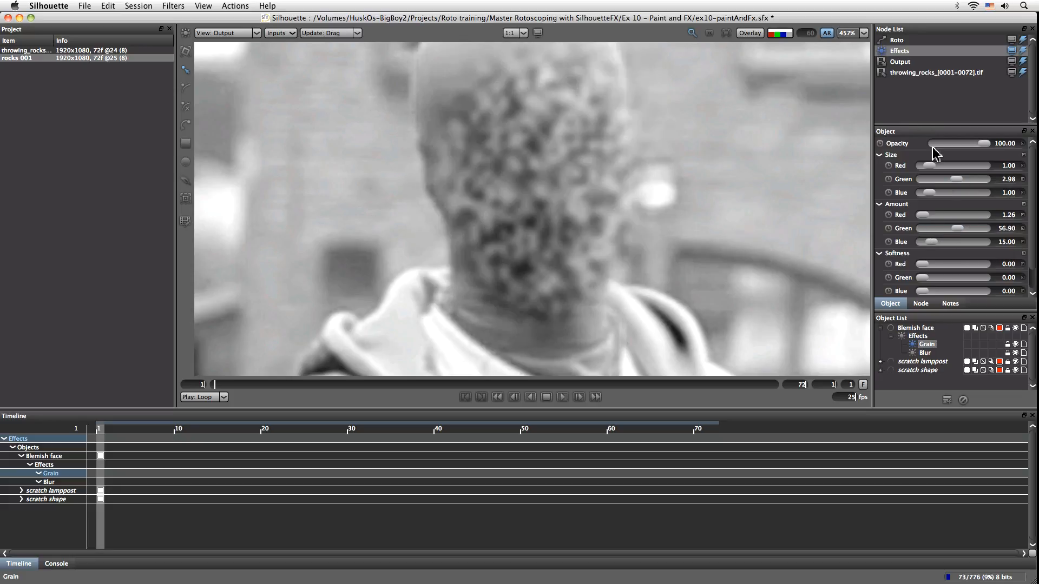
left_click_drag(953, 181, 988, 180)
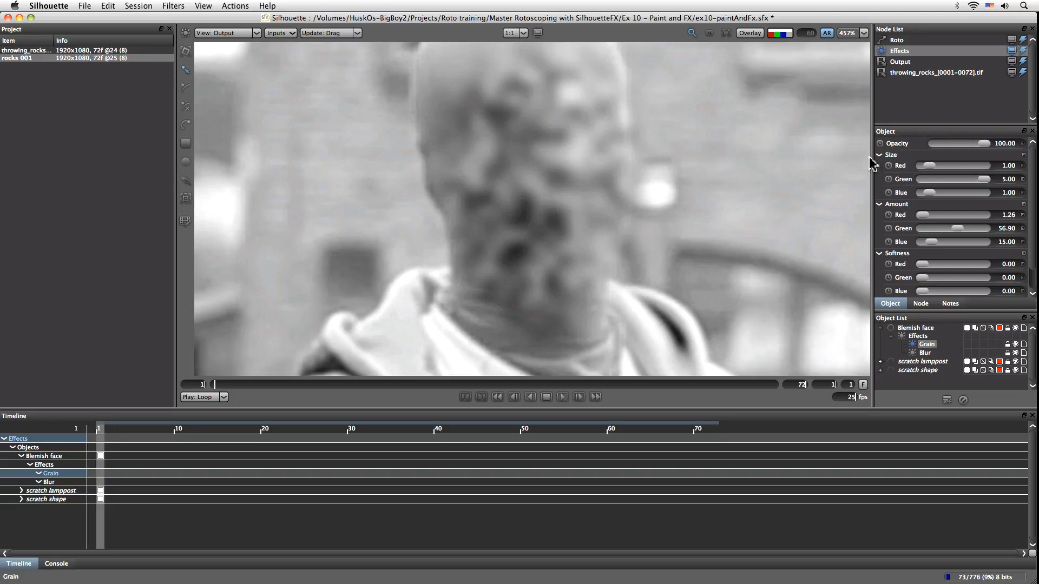
left_click(926, 179)
left_click_drag(931, 184, 914, 184)
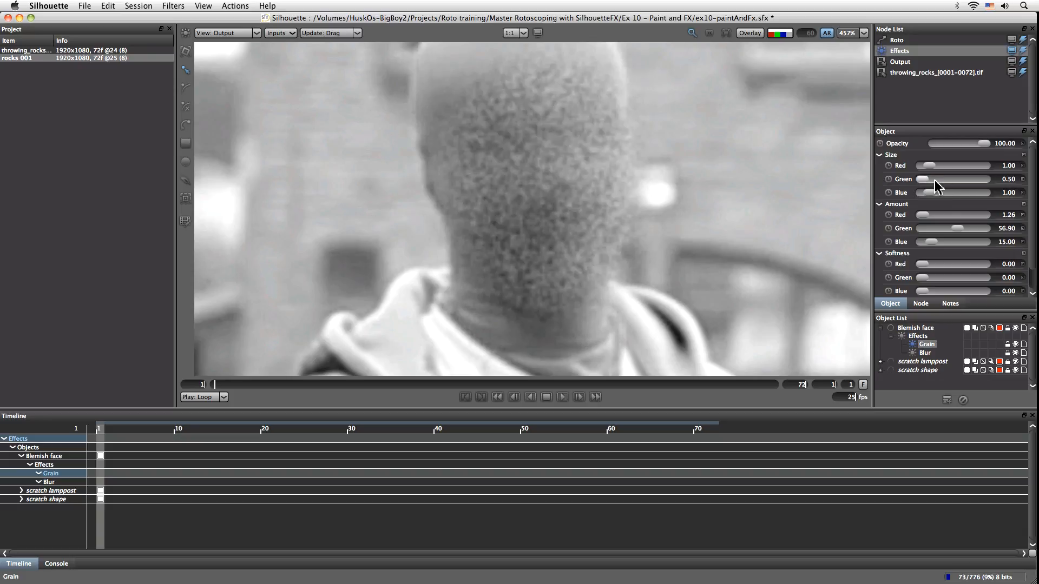
left_click_drag(922, 179, 928, 184)
left_click(1023, 179)
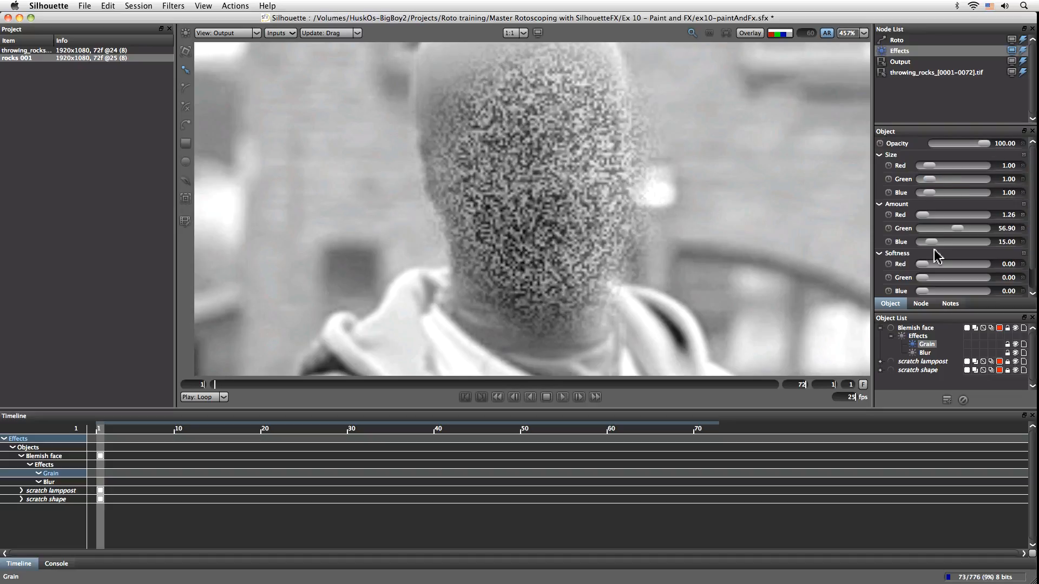
- Set the green grain Amount to about 1.12, and with only the blue channel in view set the blue Amount to about 1.75
left_click(923, 228)
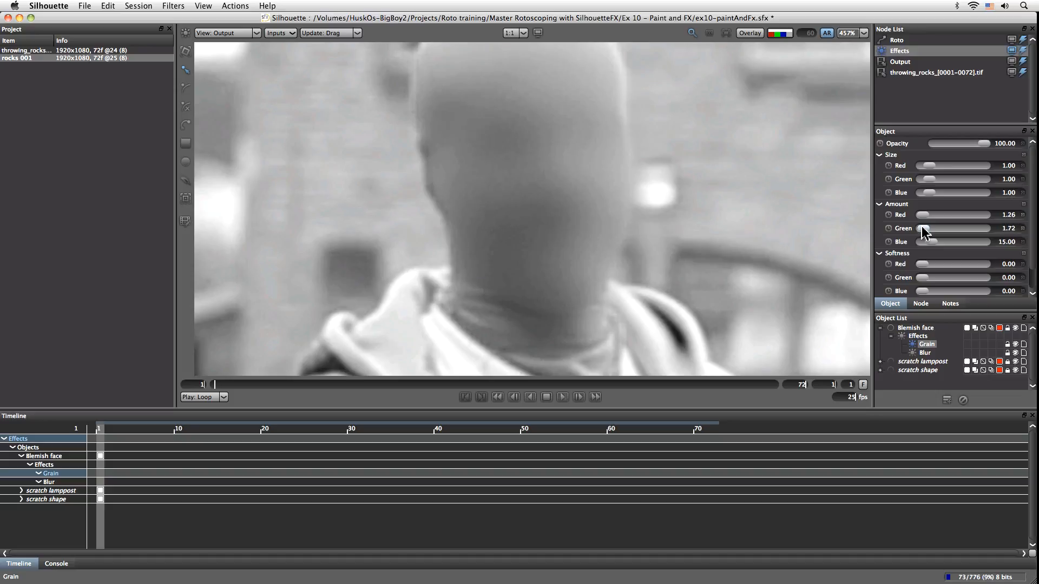
left_click_drag(921, 226, 919, 228)
left_click(782, 35)
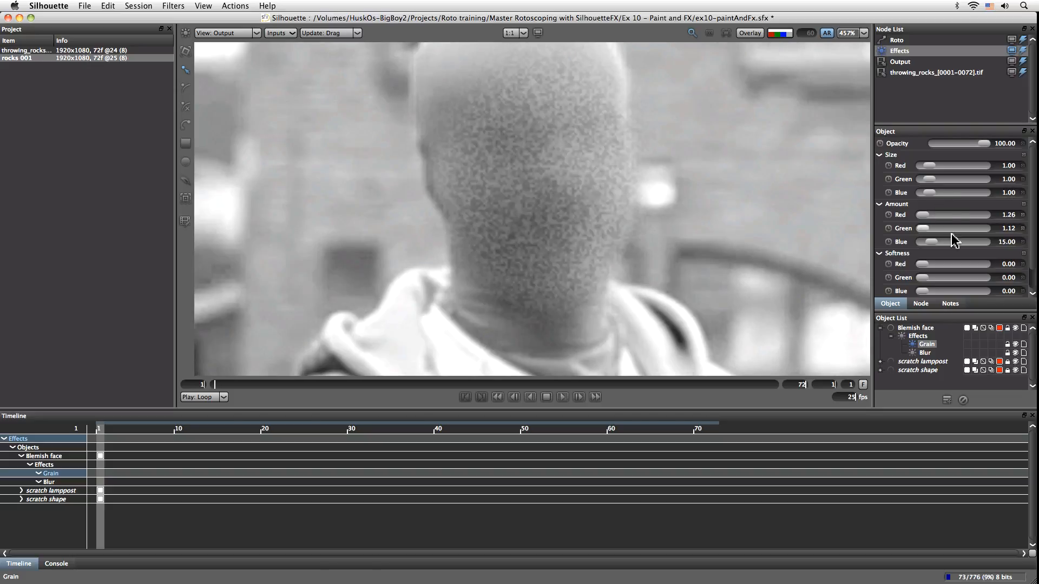
left_click_drag(930, 242, 921, 247)
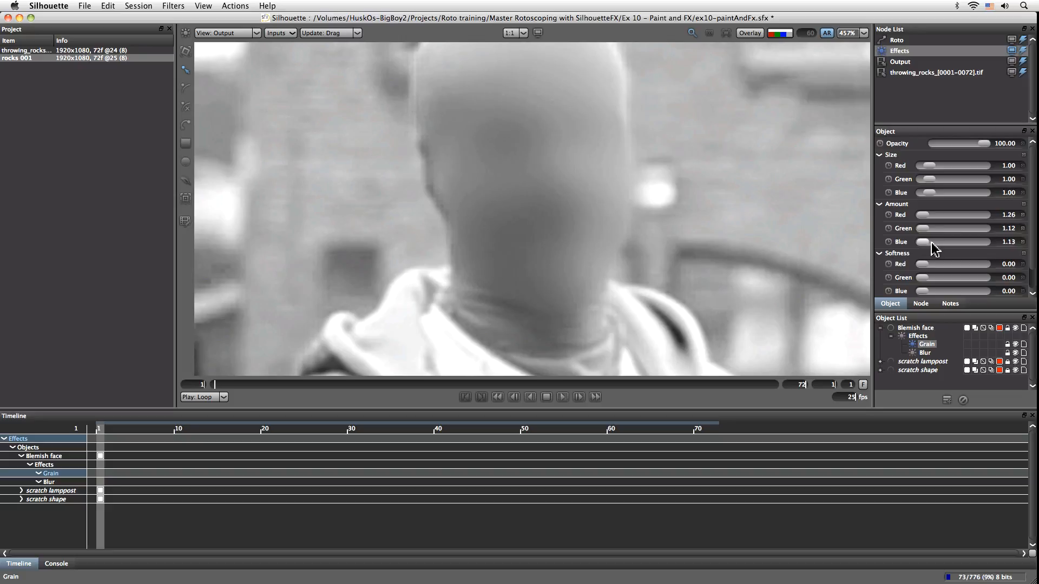
left_click_drag(934, 252, 930, 246)
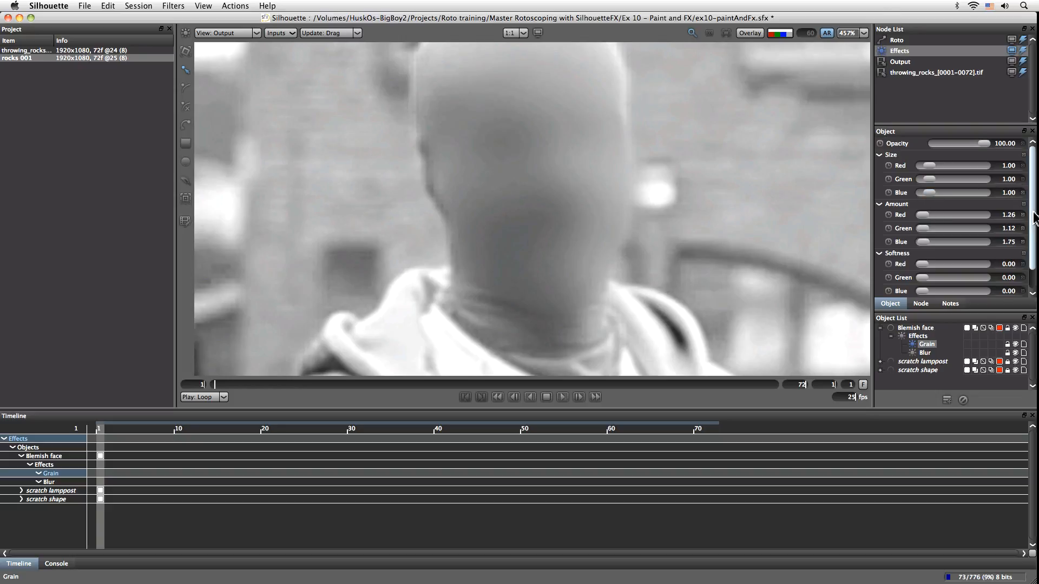
- Try the blue grain's softness at an Amount of 100.00, and set the blue Amount to about 1.50
scroll(1034, 213, "down", 2)
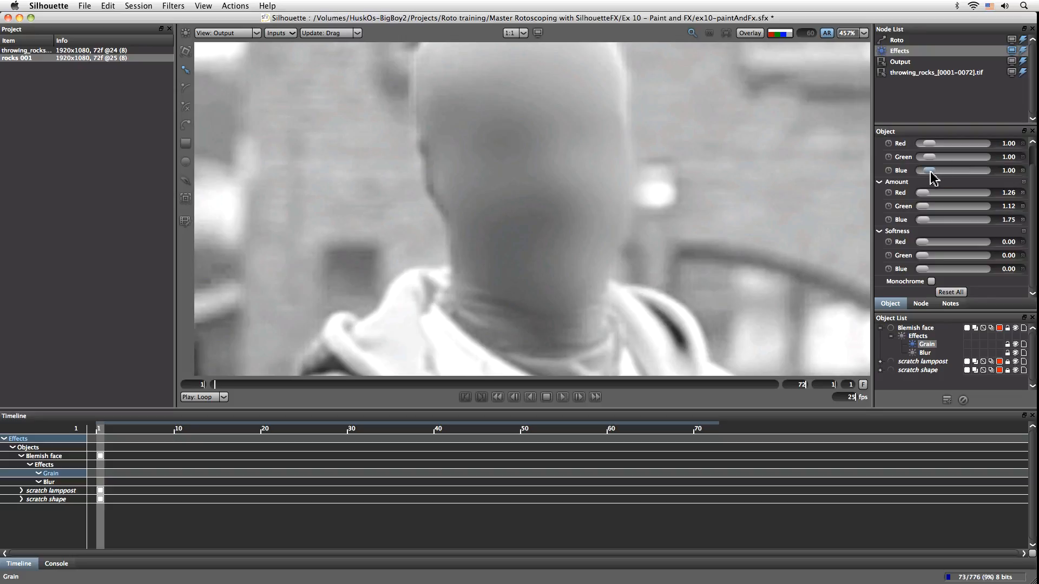
left_click_drag(927, 219, 1023, 227)
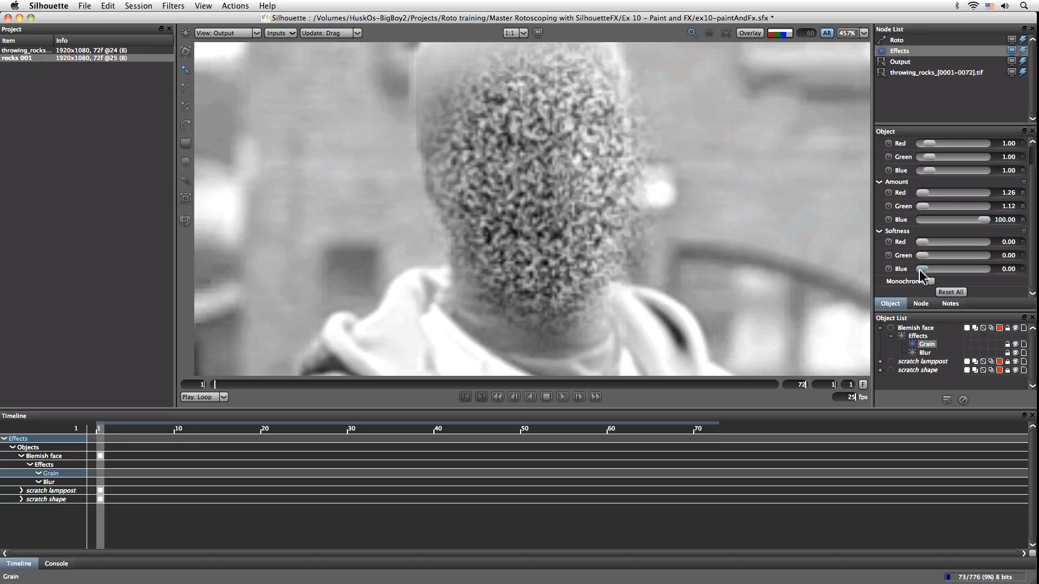
mouse_move(923, 274)
left_mouse_down()
mouse_move(950, 269)
mouse_move(909, 268)
left_mouse_up()
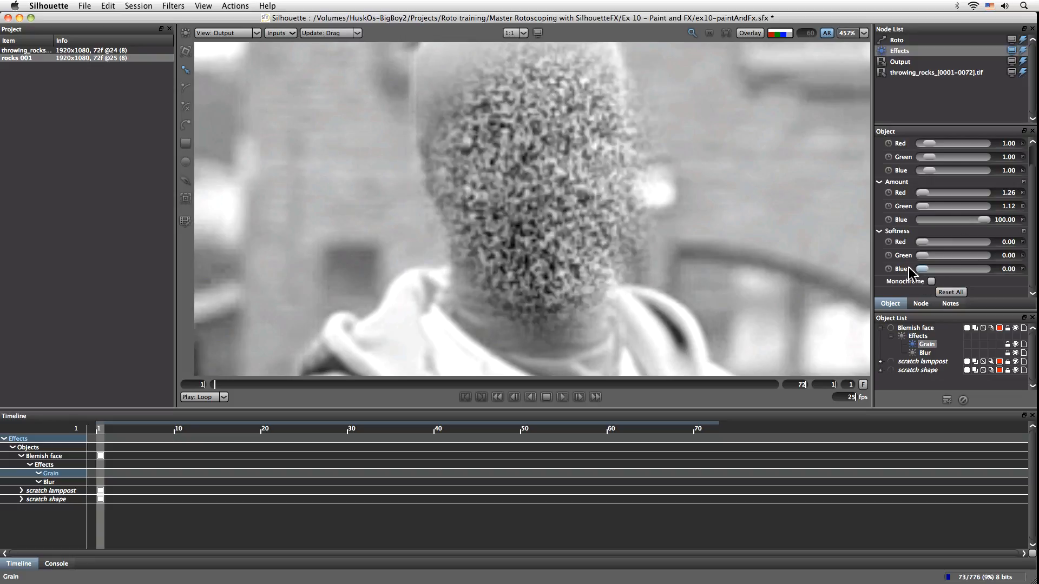
left_click_drag(984, 221, 921, 224)
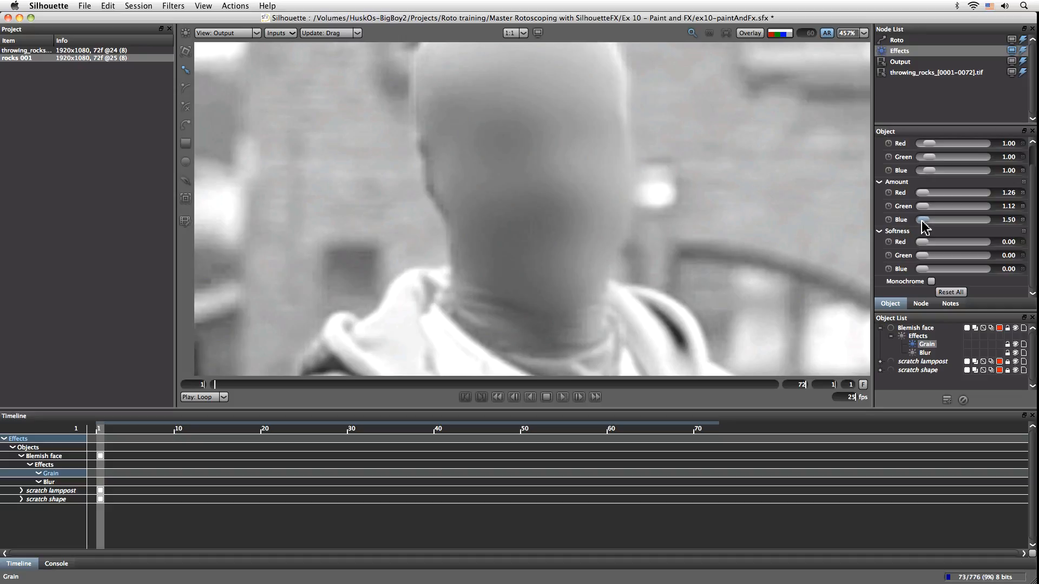
- Set the Grain filter's blue Amount to 1.86 and return the viewer to full colour
left_click_drag(923, 226, 924, 224)
left_click(784, 34)
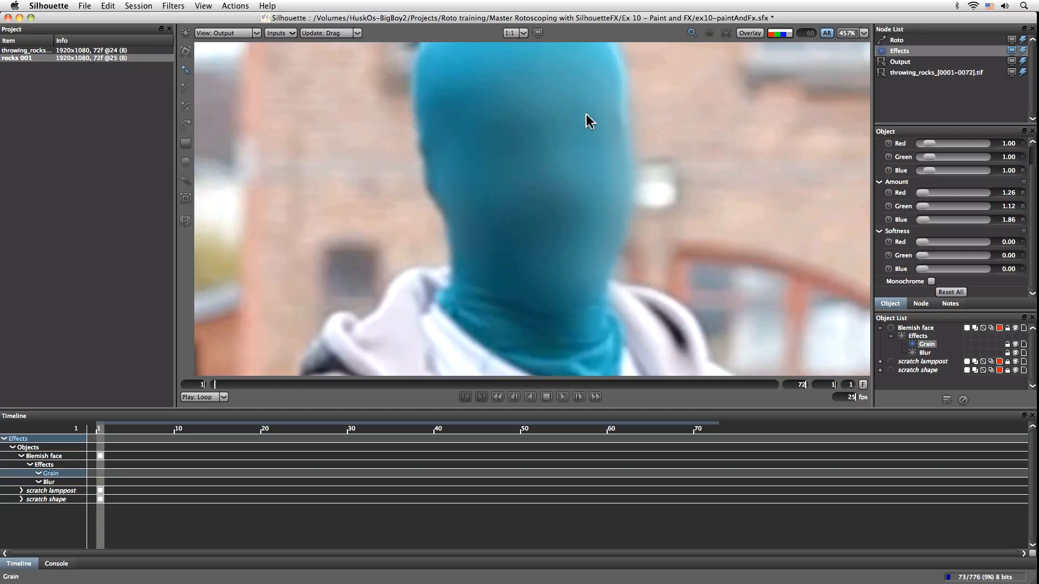
- Compare the masked face with the Grain filter hidden and shown by toggling its visibility several times
left_click(1016, 346)
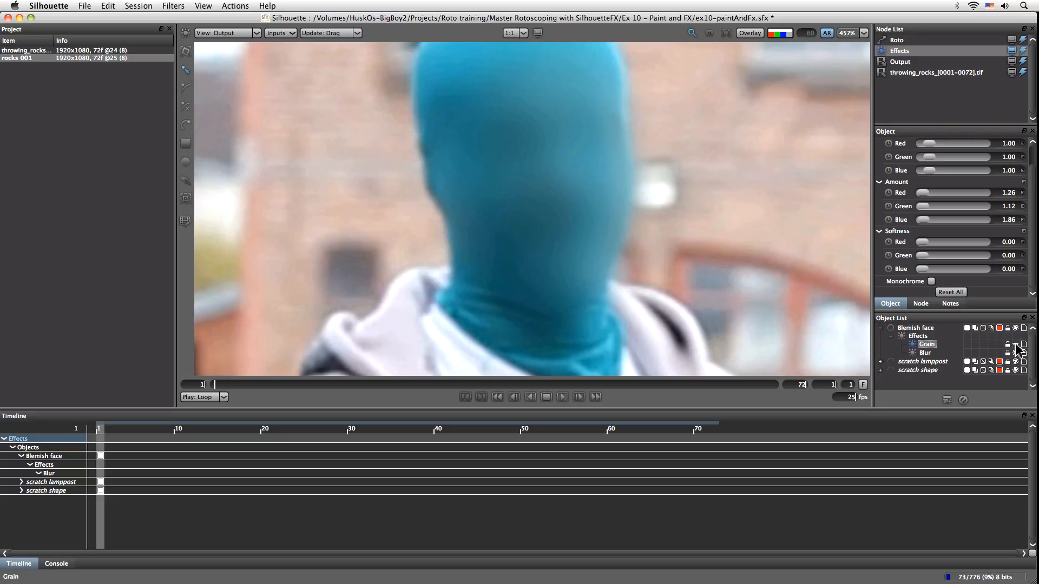
left_click(1015, 345)
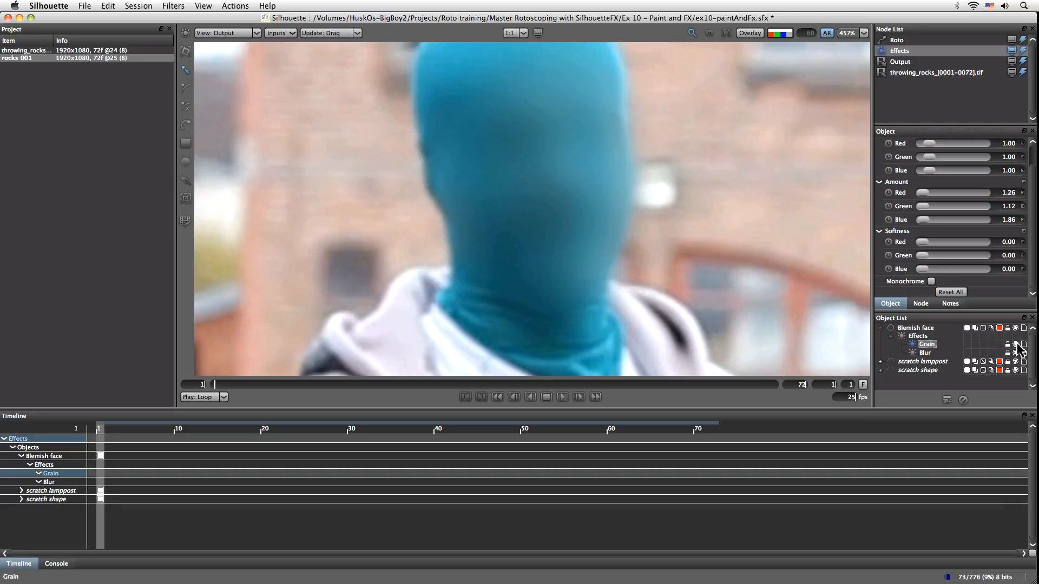
left_click(1016, 345)
left_click(1016, 345)
left_click(1015, 344)
left_click(1014, 344)
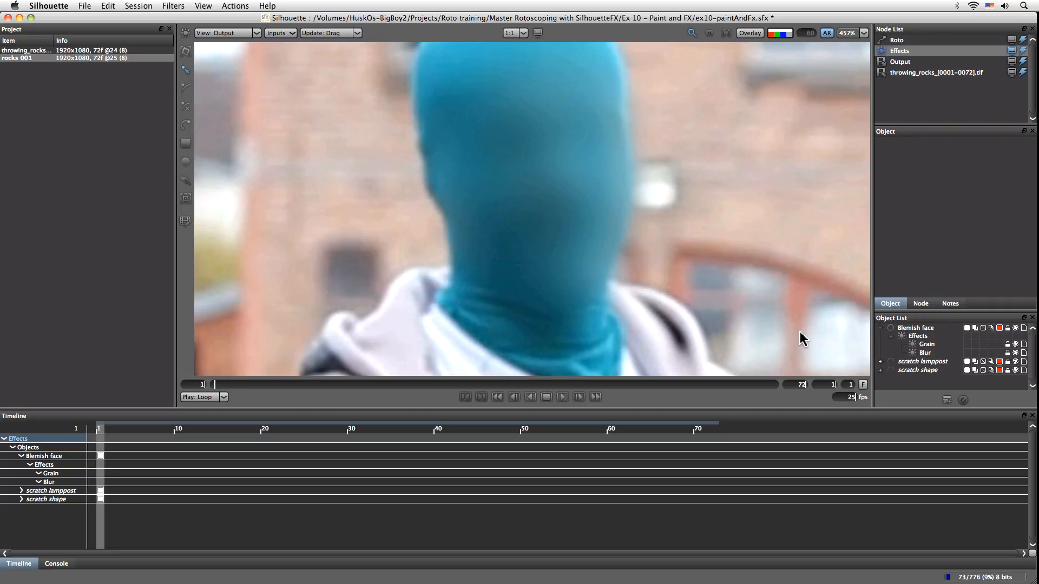
- Add a ColorCorrect filter to the Blemish face shape with Brightness -10.56 and Contrast 7.32, and compare the shape's effect off and on
scroll(735, 278, "up", 1)
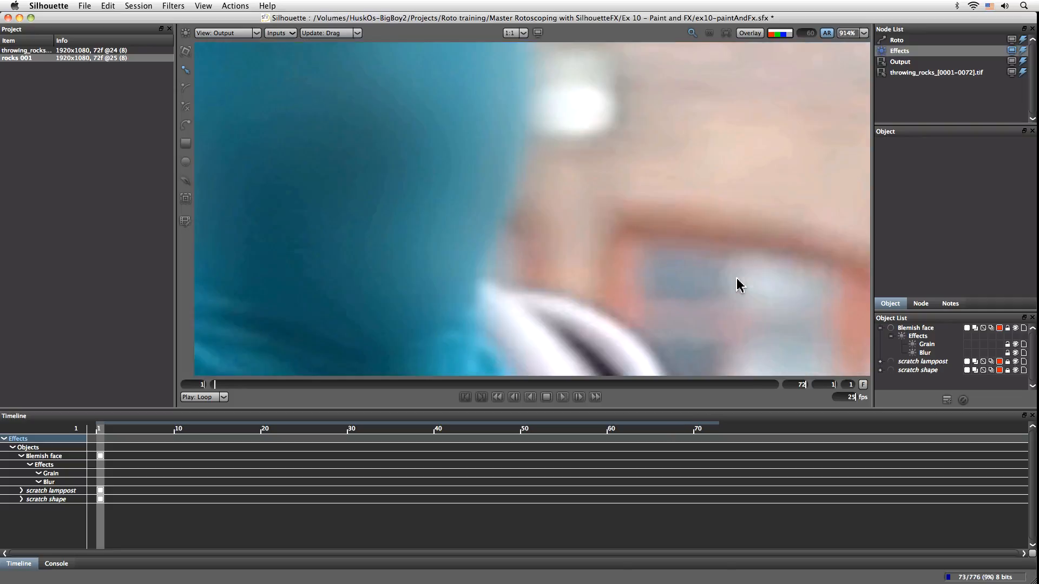
scroll(735, 278, "down", 3)
scroll(741, 292, "up", 1)
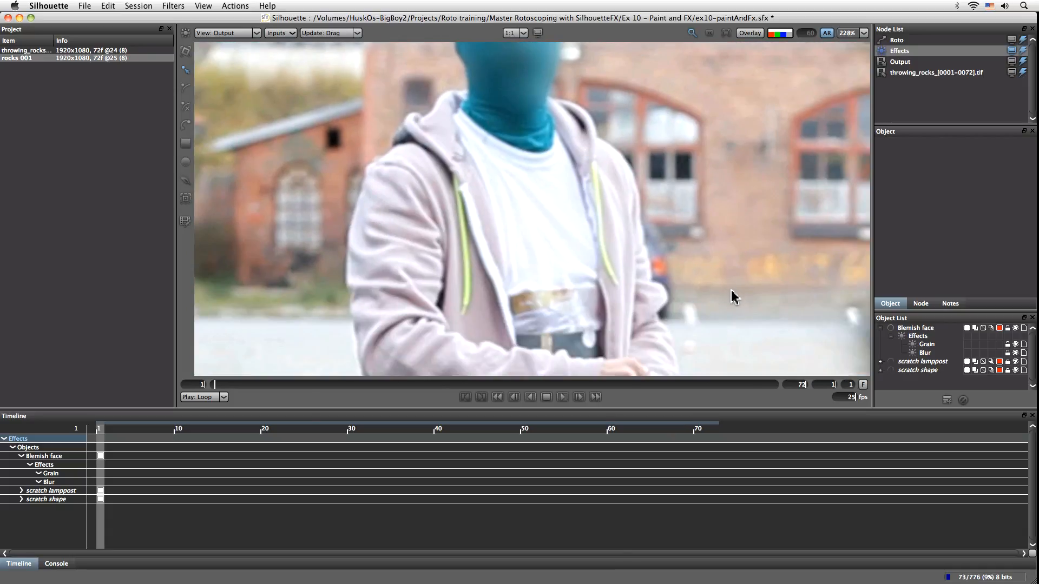
scroll(727, 281, "down", 2)
scroll(723, 266, "up", 3)
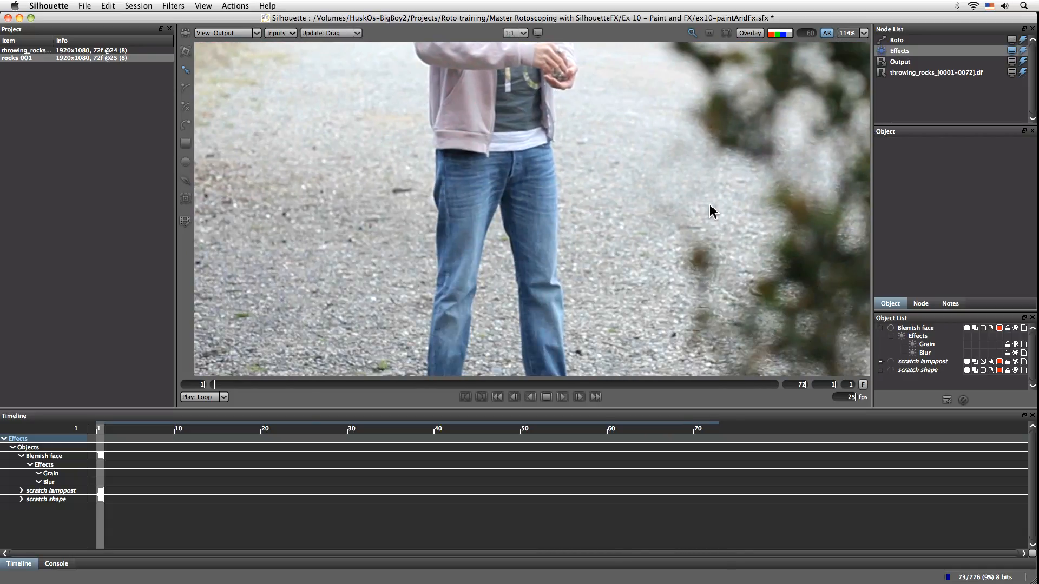
left_click_drag(710, 211, 726, 371)
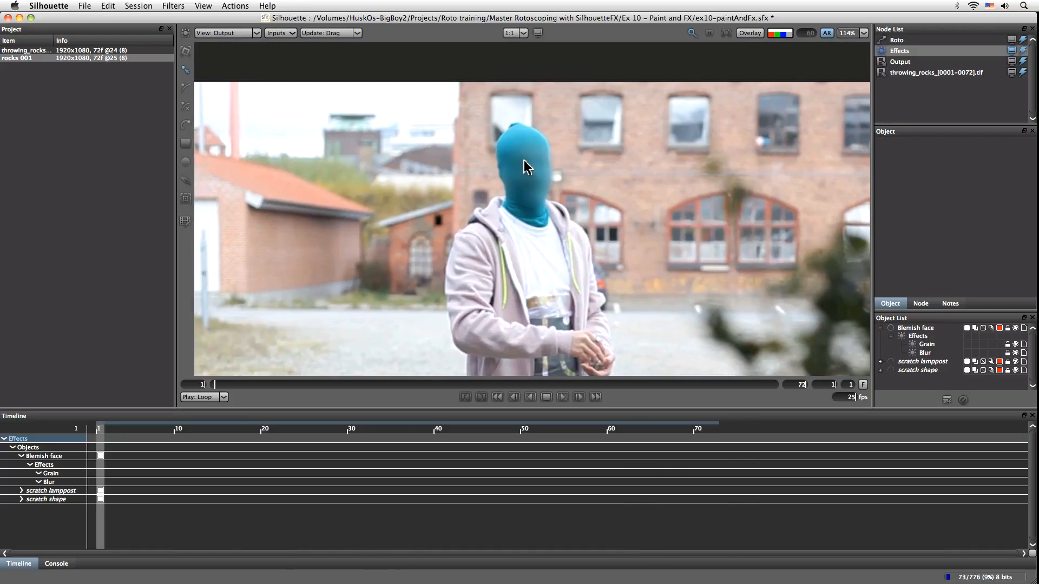
left_click(917, 328)
left_click(175, 7)
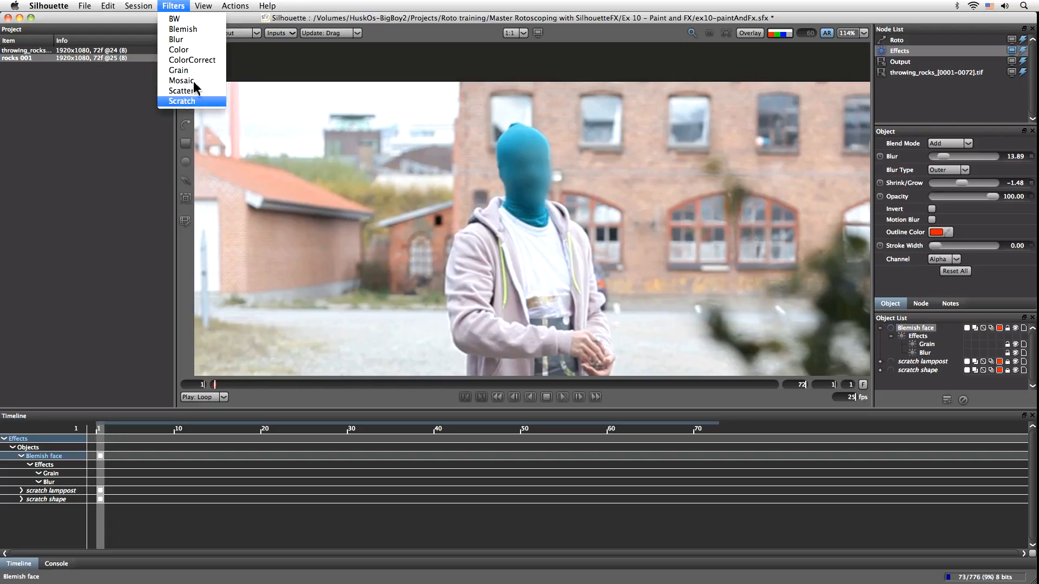
left_click(199, 64)
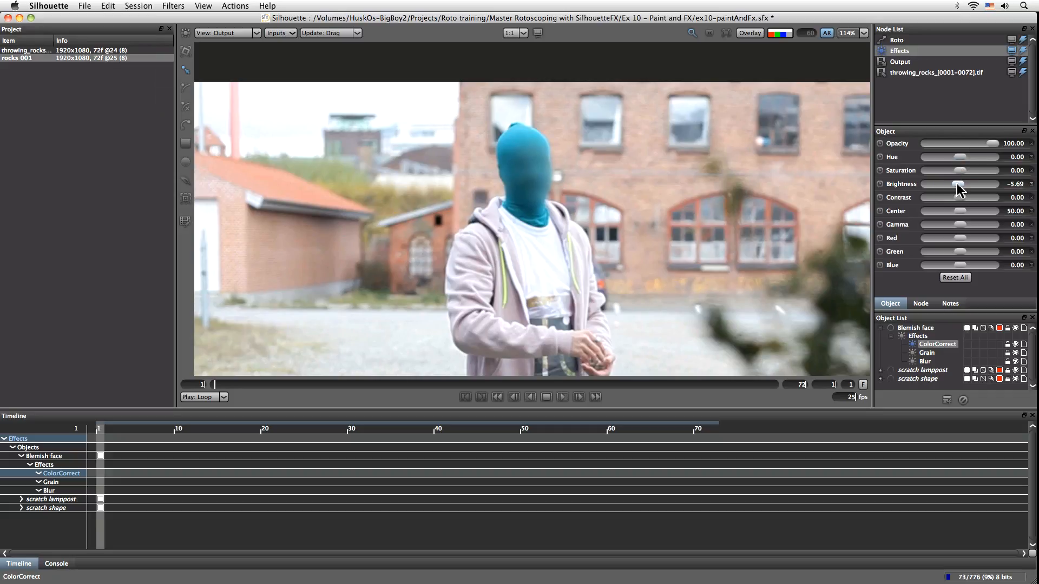
left_click_drag(957, 188, 959, 194)
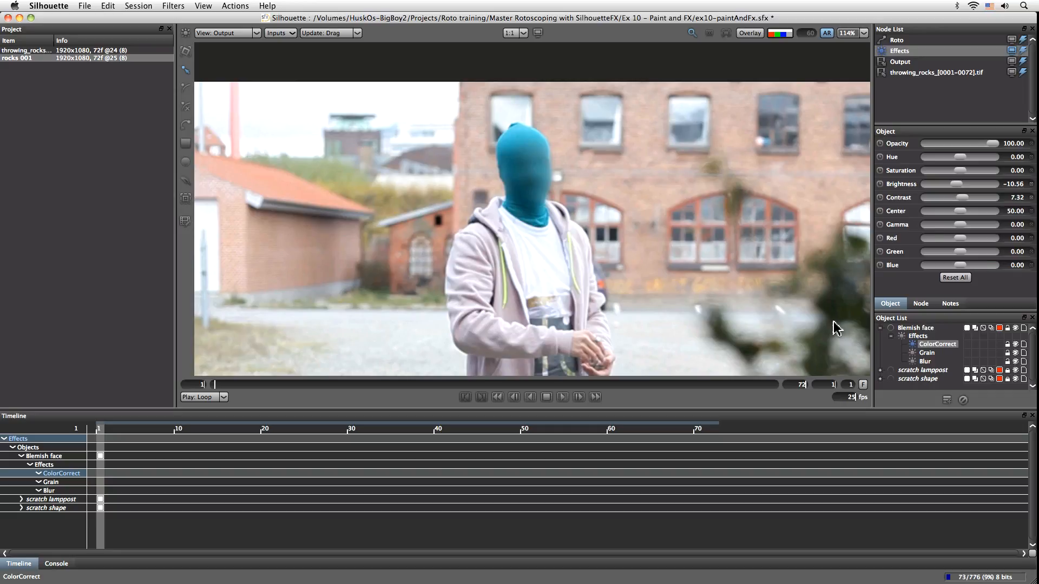
left_click(1016, 330)
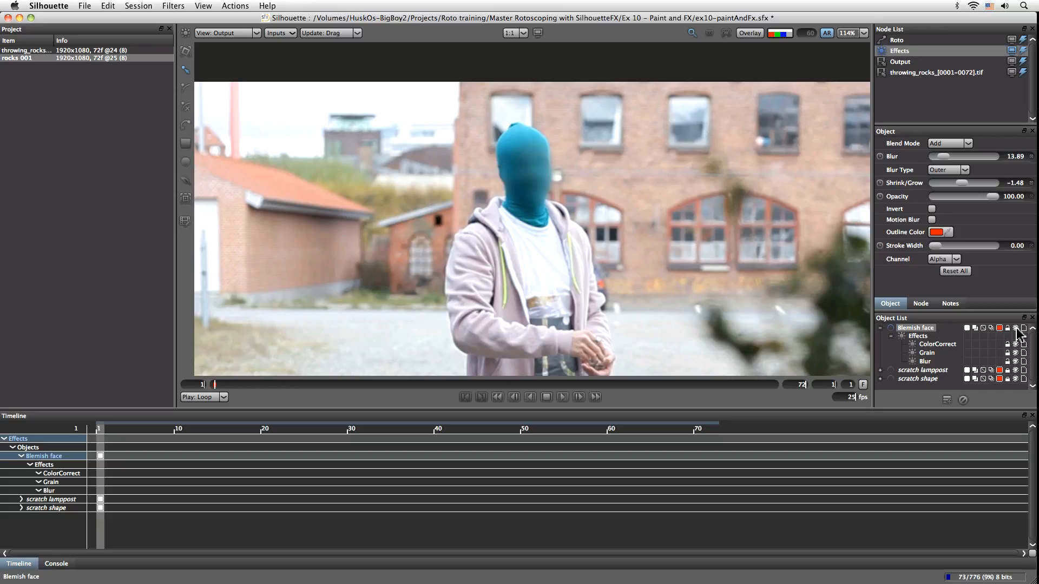
left_click(1015, 328)
- Collapse the Blemish face shape's effects in the object list and save the project
left_click_drag(758, 343, 524, 227)
left_click(880, 328)
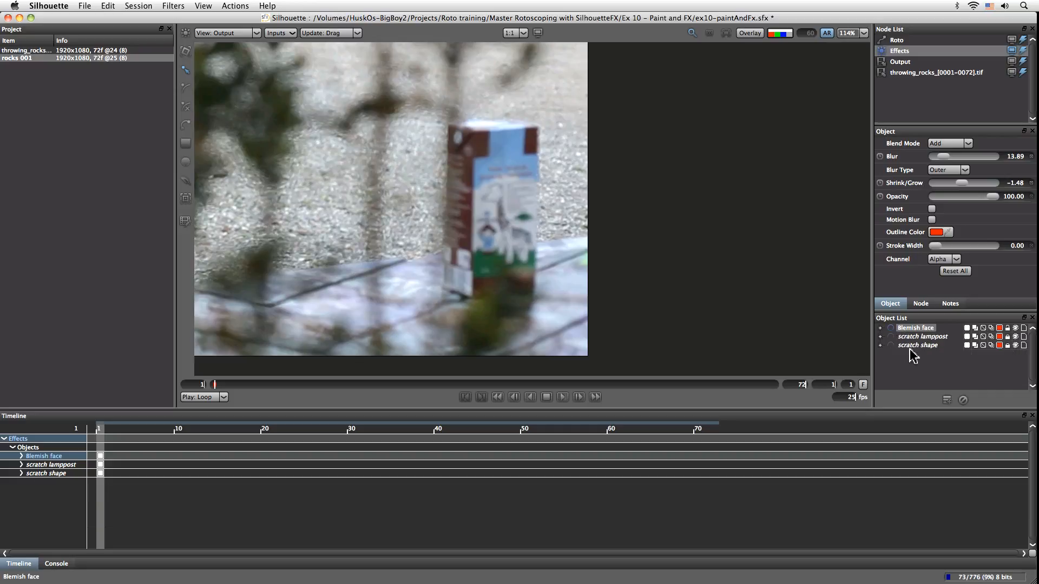
left_click(919, 362)
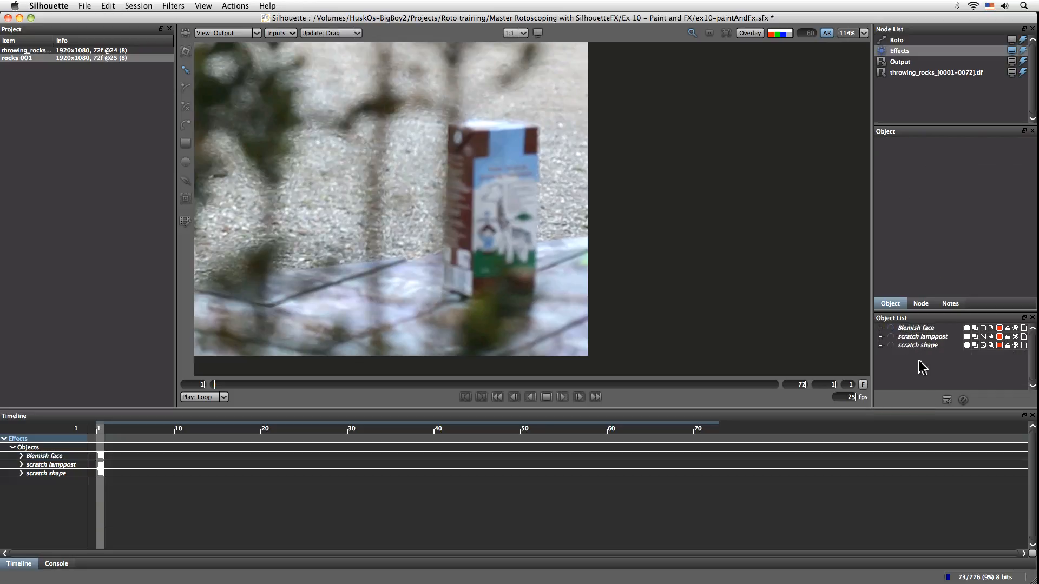
key("super+s")
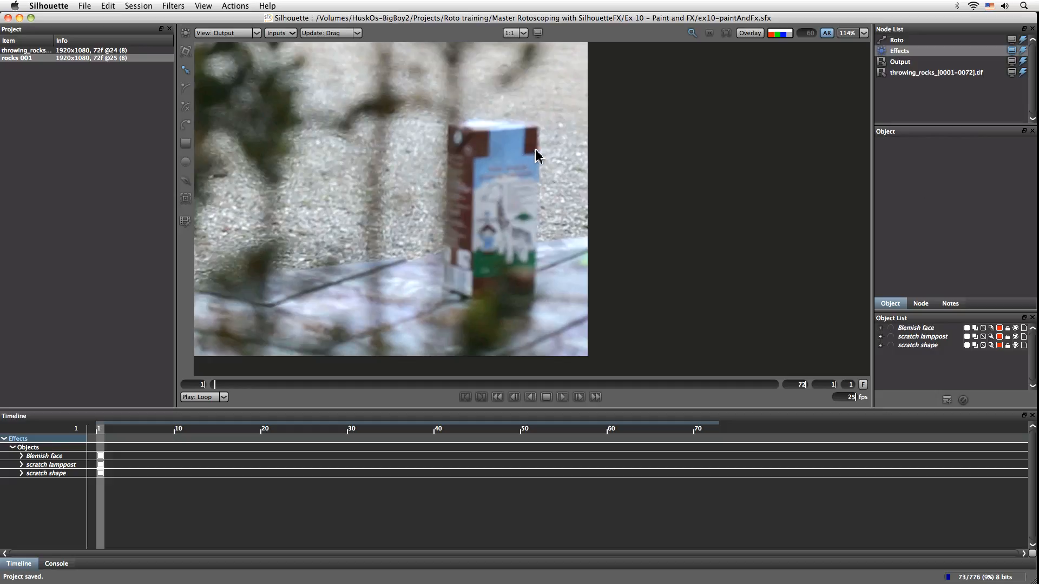
- Play the clip and scrub through to frame 47 to examine how the drink carton moves
left_click(562, 397)
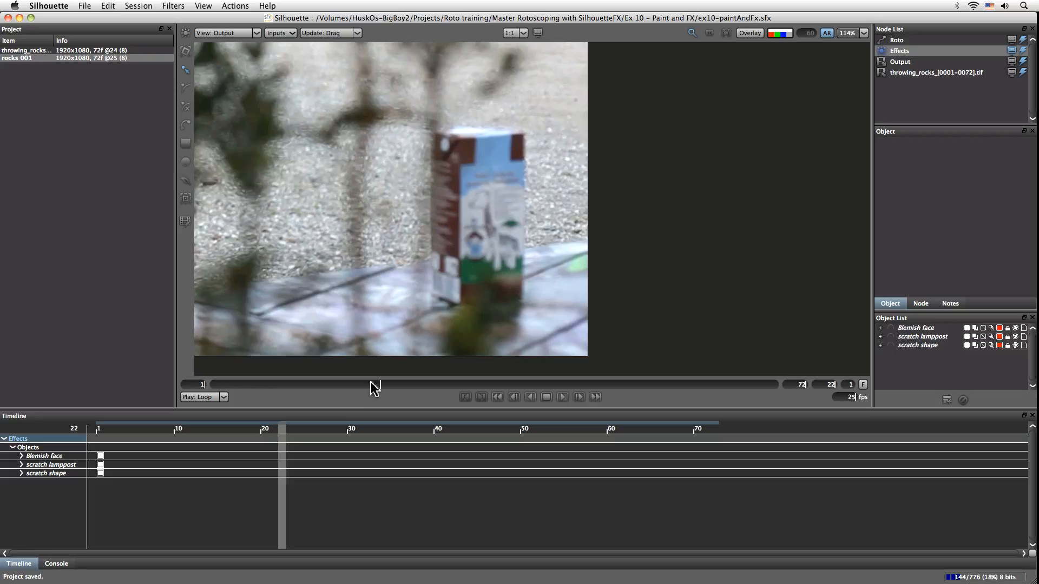
mouse_move(379, 382)
left_mouse_down()
mouse_move(660, 378)
mouse_move(232, 372)
mouse_move(623, 394)
mouse_move(458, 407)
mouse_move(612, 411)
mouse_move(551, 410)
left_mouse_up()
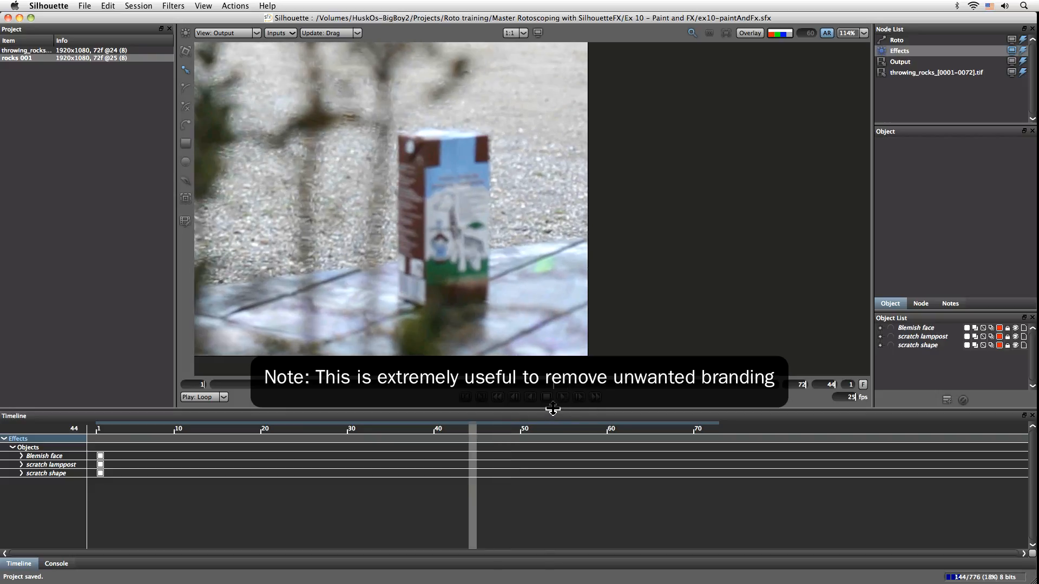
left_click_drag(552, 410, 581, 411)
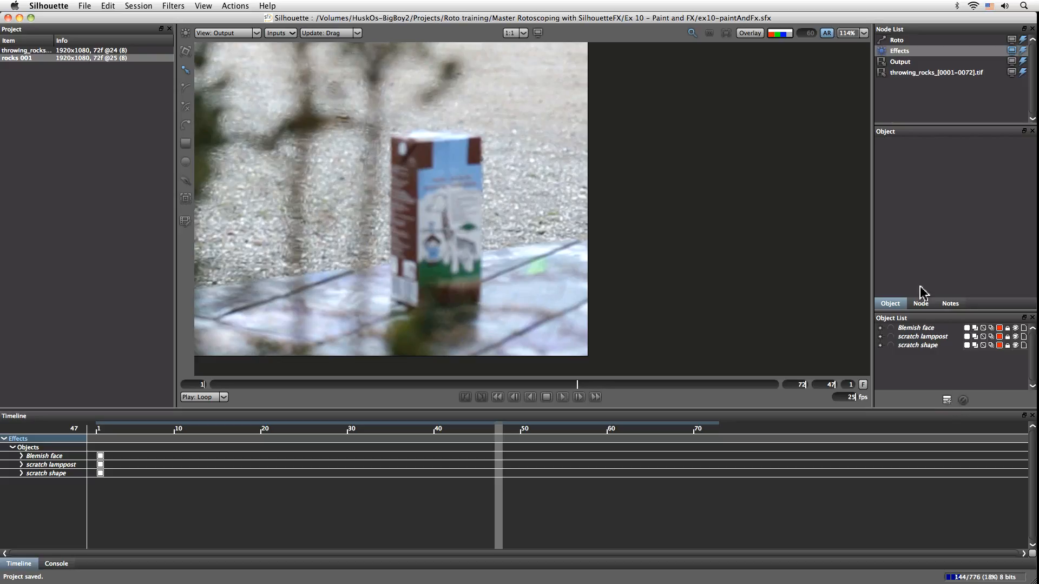
- Create a new layer and name it box
key("super+l")
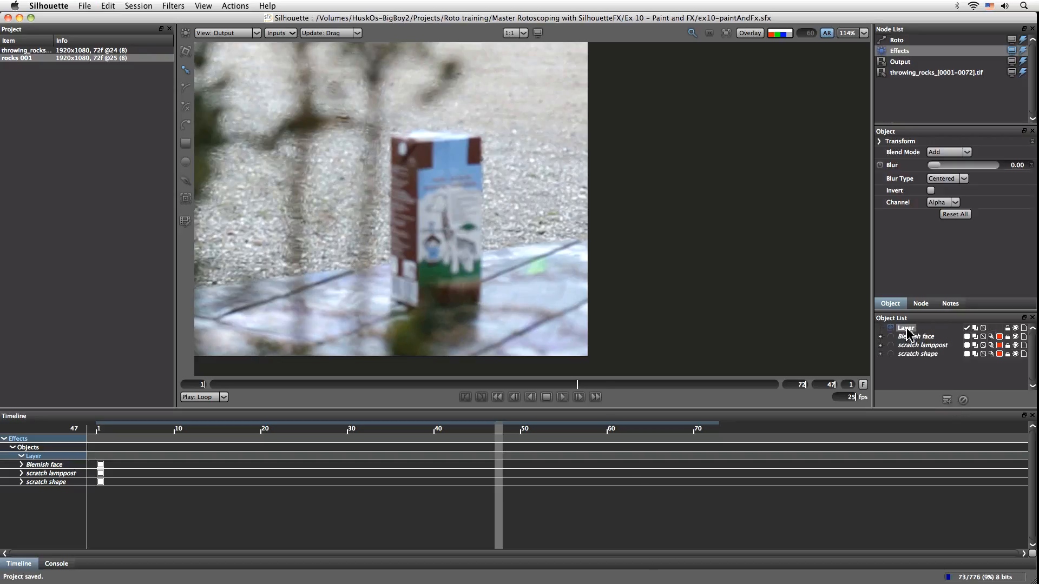
double_click(905, 328)
key("Return")
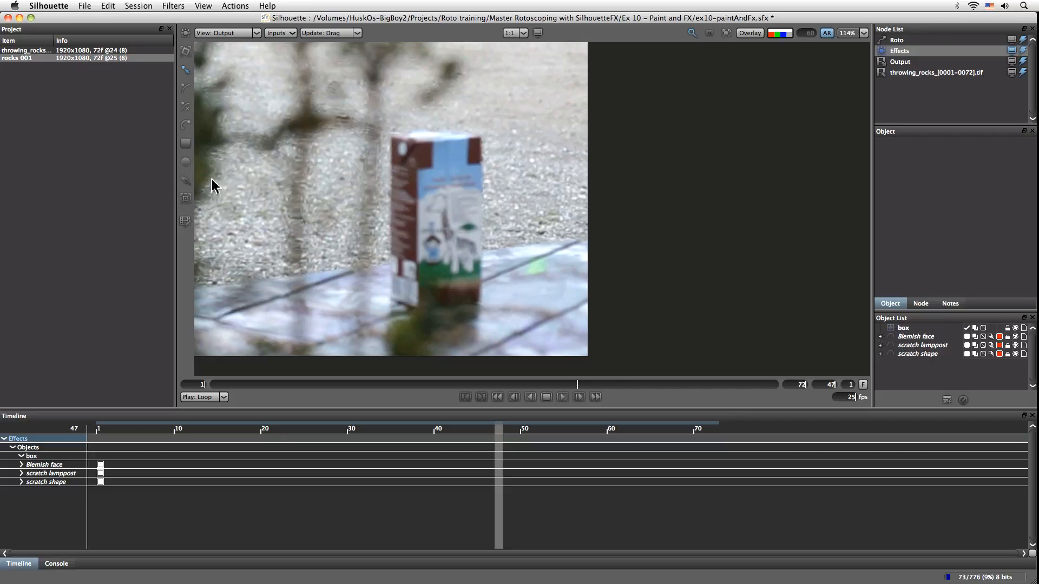
- Place a point tracker on the small blue figure printed on the carton's front at frame 47
left_click(185, 199)
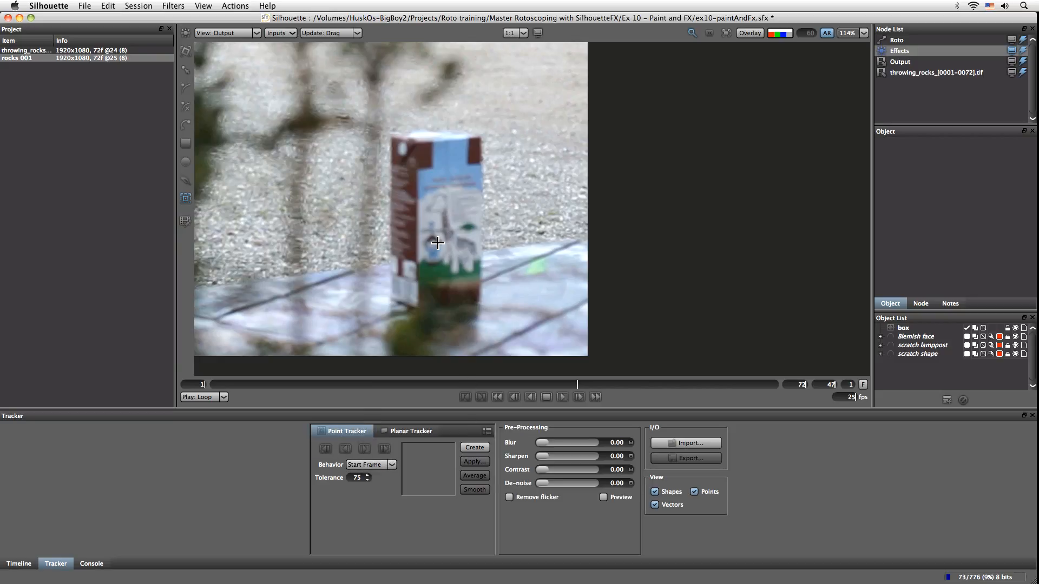
left_click_drag(434, 244, 489, 287)
mouse_move(496, 281)
left_mouse_down()
mouse_move(494, 264)
mouse_move(506, 265)
left_mouse_up()
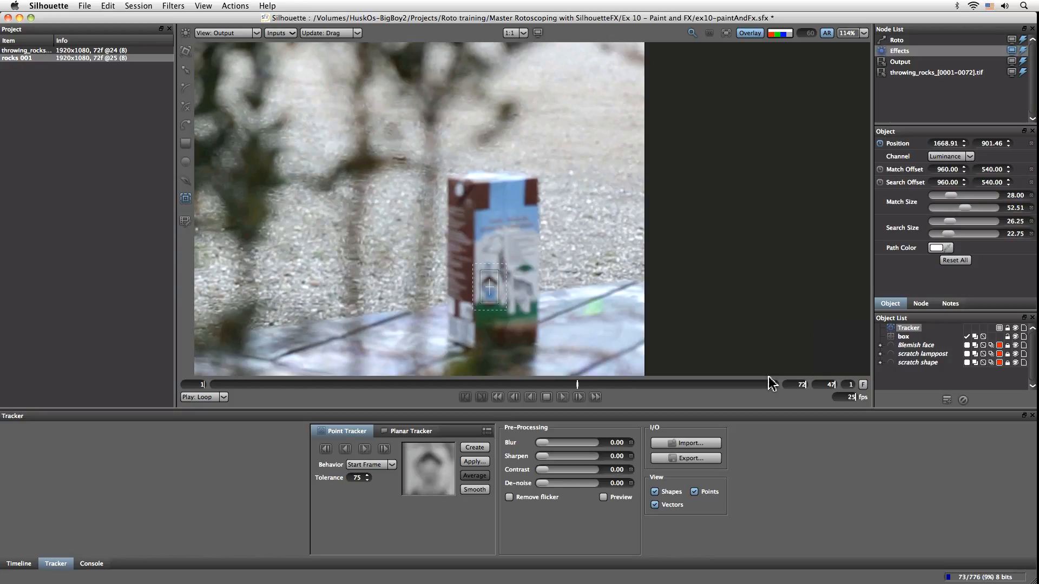
- Set the tracker's channel to RGB and its pre-processing to Blur 2.34, Sharpen 73.40, Contrast 15.96 and De-noise 24.47
left_click(954, 158)
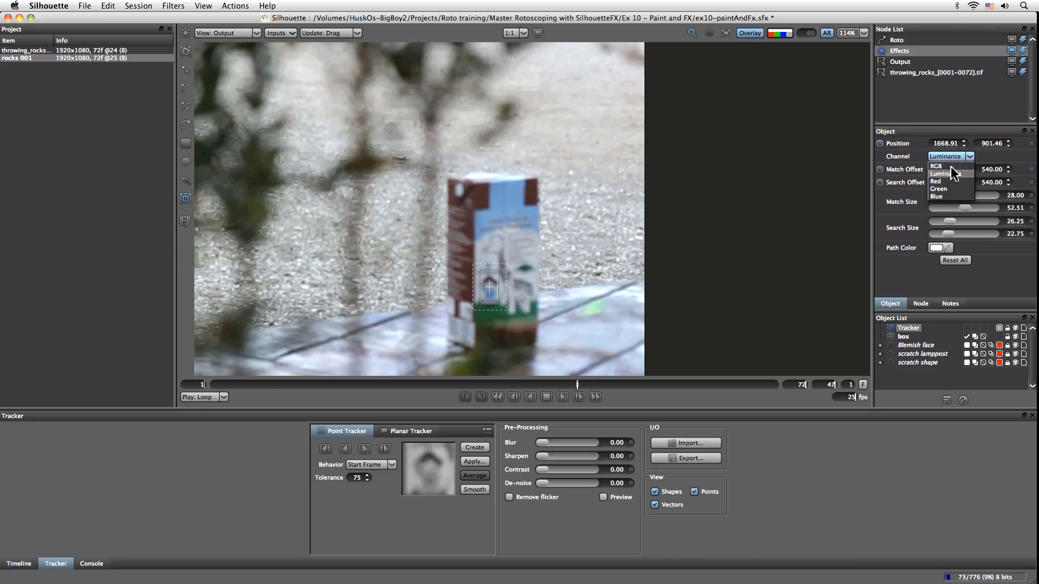
left_click(949, 177)
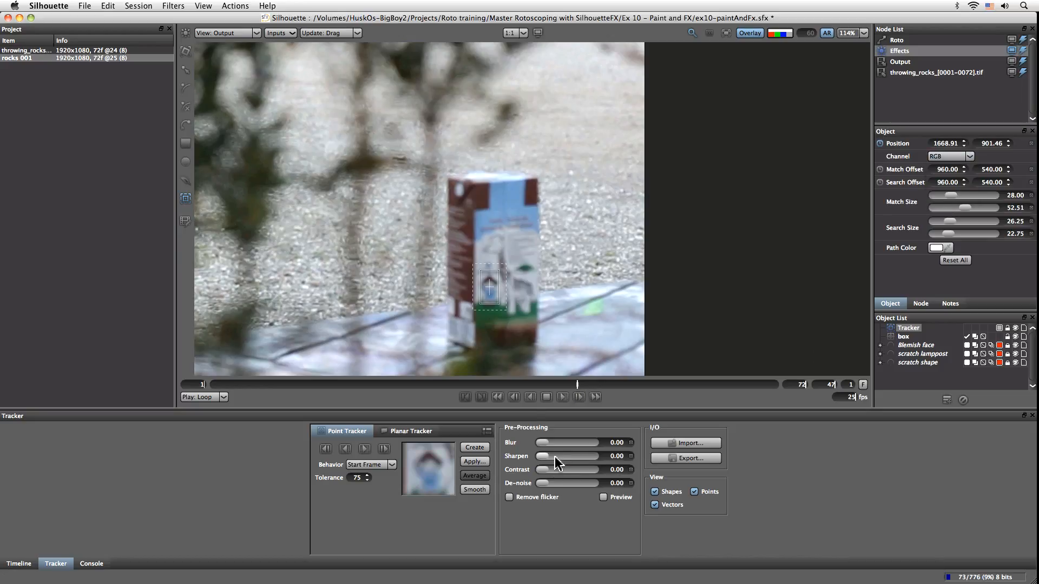
mouse_move(544, 461)
left_mouse_down()
mouse_move(582, 459)
mouse_move(557, 476)
left_mouse_up()
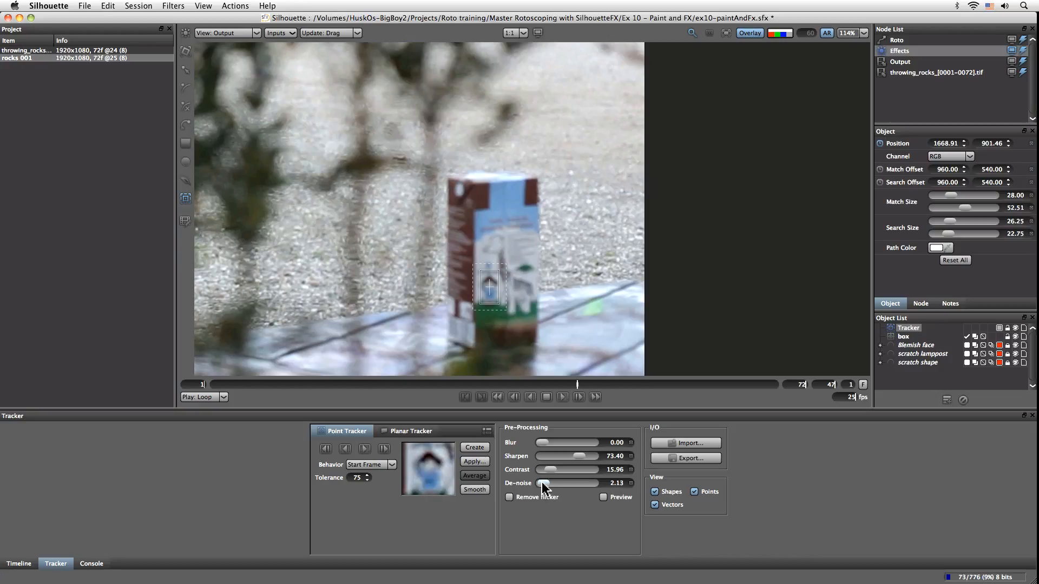
left_click_drag(547, 486, 567, 487)
- Track the carton point forward from frame 47, backward from frame 47 to frame 1, and onward to frame 51
left_click(385, 449)
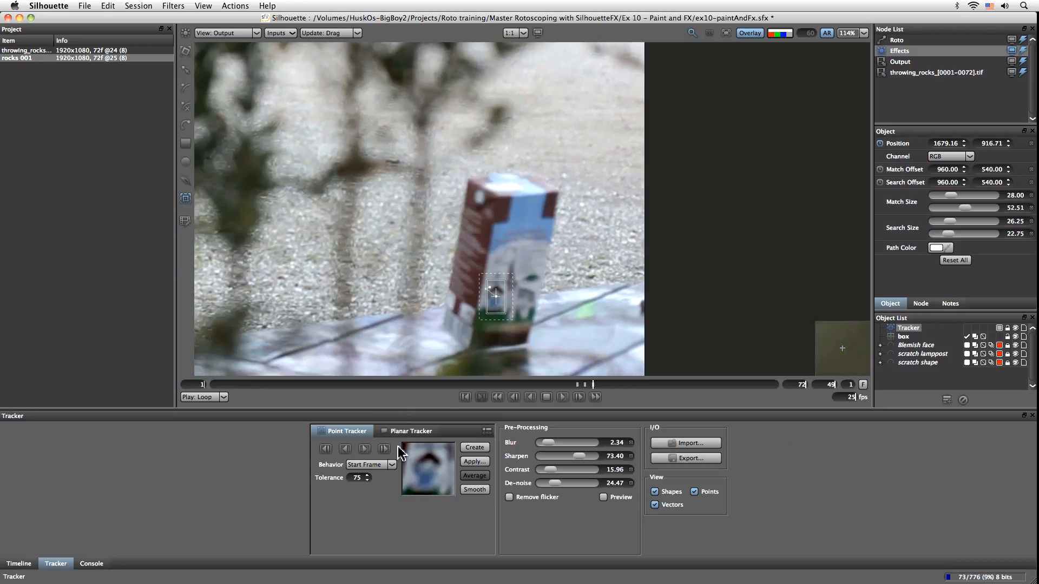
left_click_drag(592, 384, 577, 384)
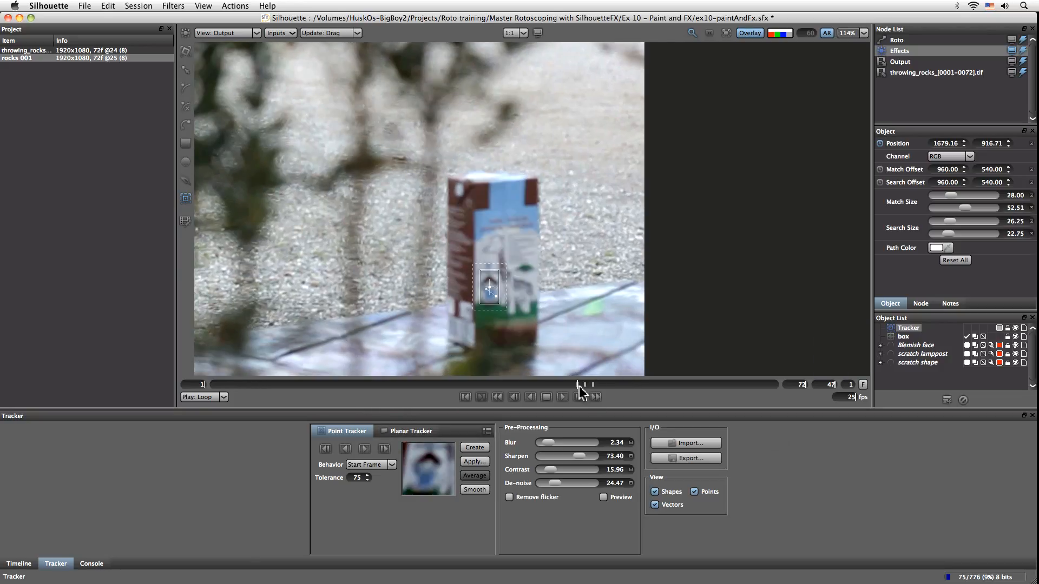
left_click(345, 449)
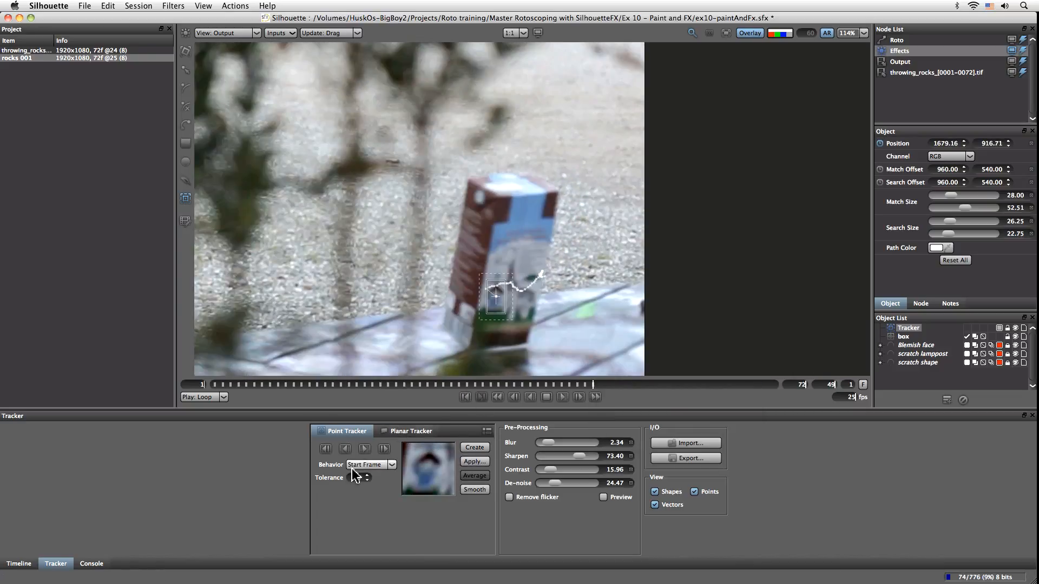
left_click(382, 451)
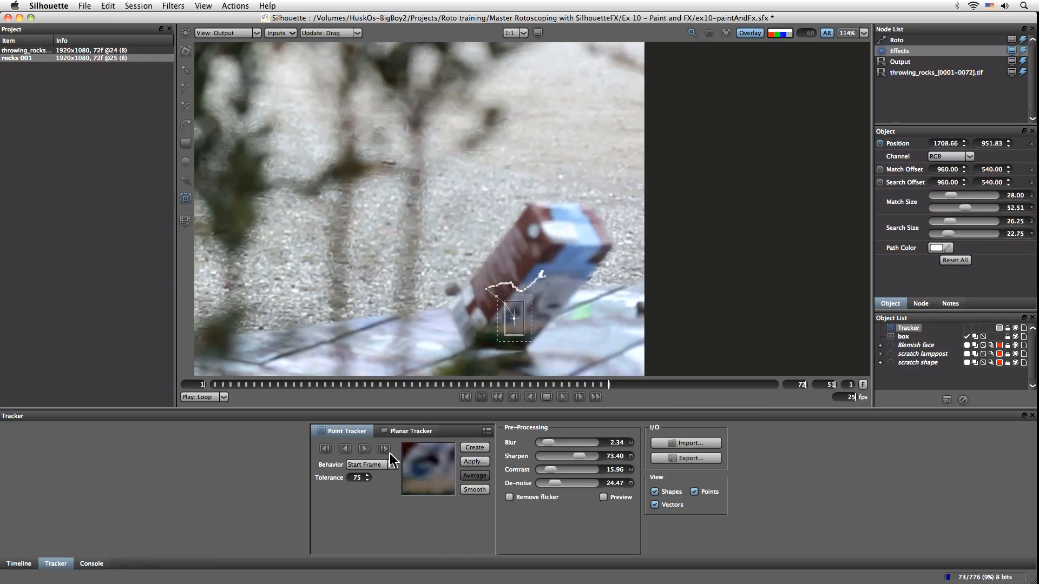
- Set the tracking behavior to Every Frame and track the falling carton forward to frame 52
left_click(378, 465)
left_click(360, 473)
left_click(384, 450)
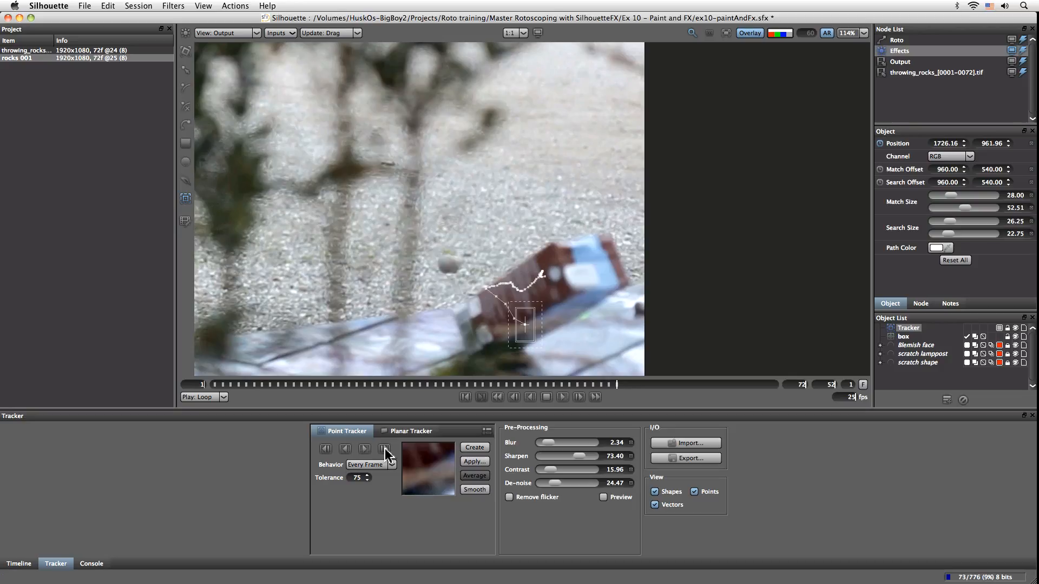
- Return to frame 1 and apply the track to the box layer as a match-move of X and Y position
left_click_drag(617, 382, 173, 399)
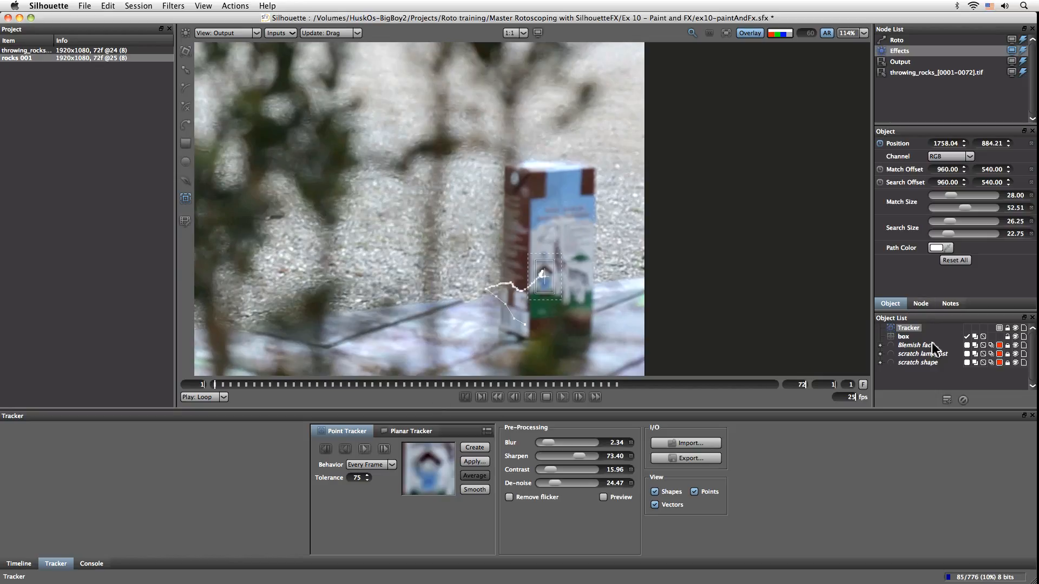
left_click(903, 336)
left_click(474, 461)
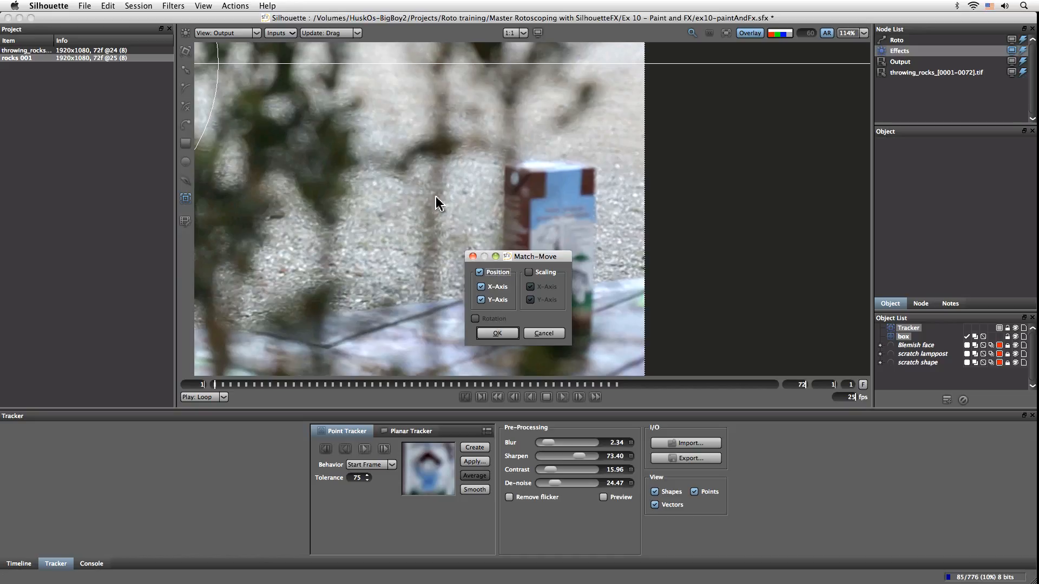
left_click(496, 331)
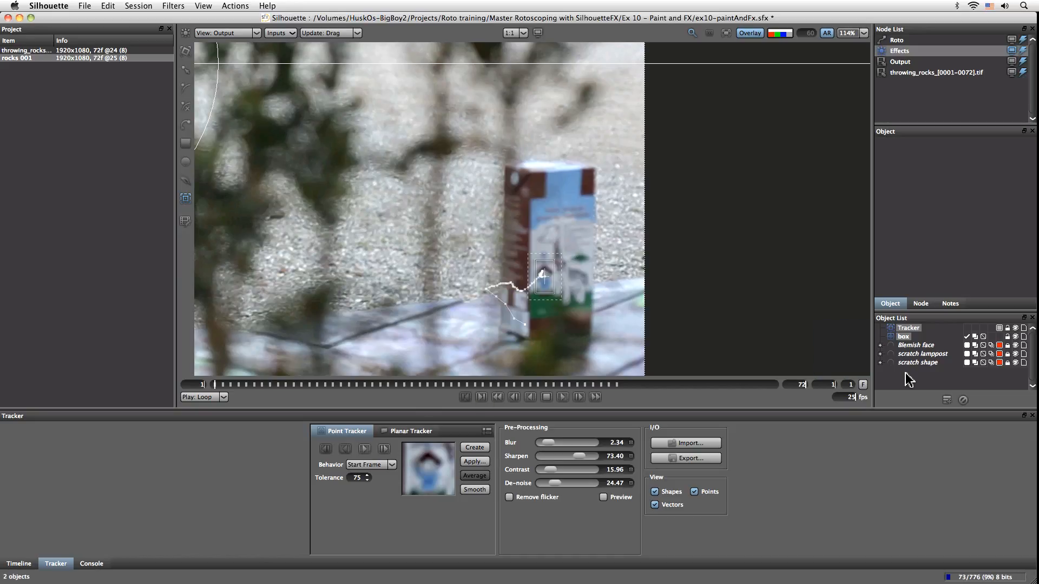
- Move the used tracker below the shapes in the object list and delete it
left_click(912, 340)
left_click(911, 338)
left_click_drag(907, 330, 908, 374)
left_click(903, 327)
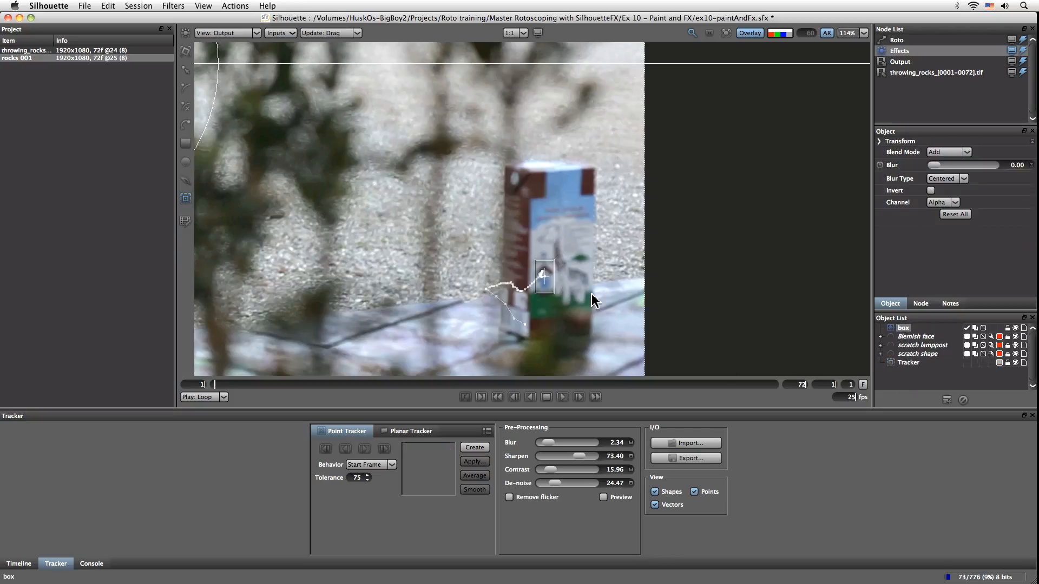
left_click(914, 364)
left_click(962, 401)
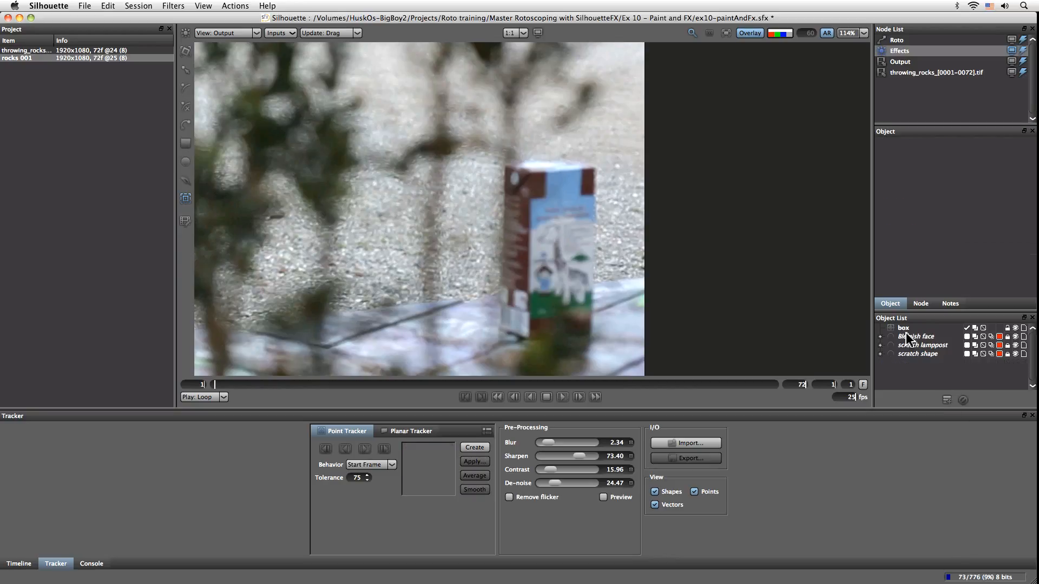
- Draw a square shape in the box layer around the carton's printed front panel at frame 1 and fit its corners
left_click(906, 331)
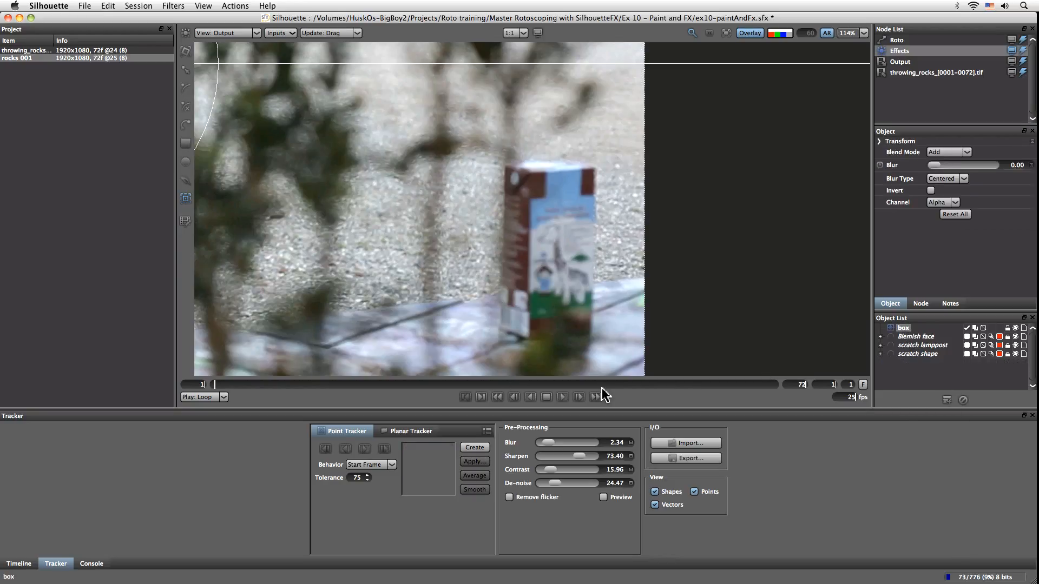
left_click_drag(450, 384, 127, 375)
left_click_drag(551, 265, 605, 258)
key("s")
left_click(620, 260)
key("super+z")
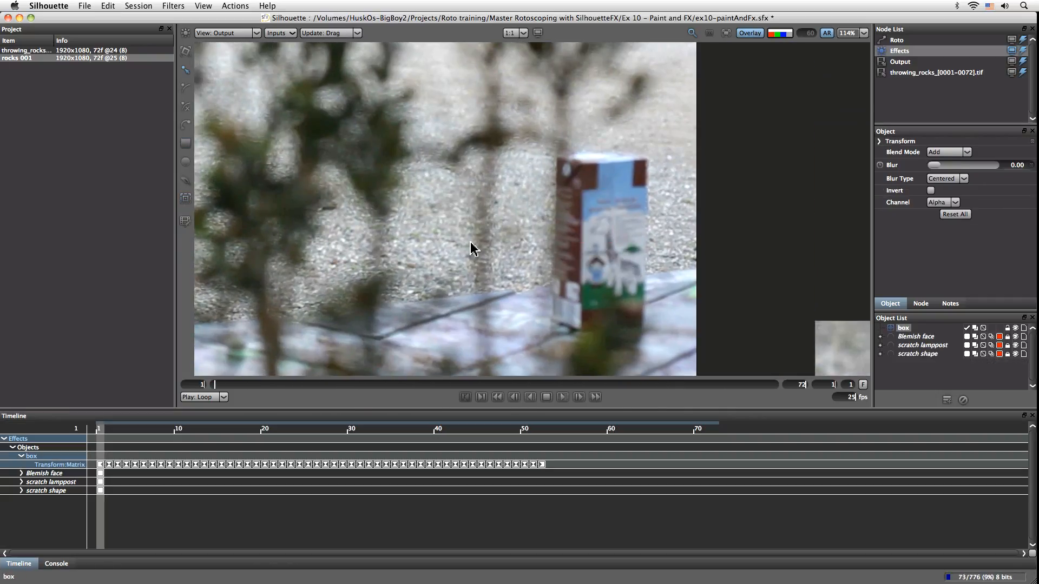
key("r")
left_click_drag(603, 257, 646, 307)
left_click_drag(646, 190, 647, 186)
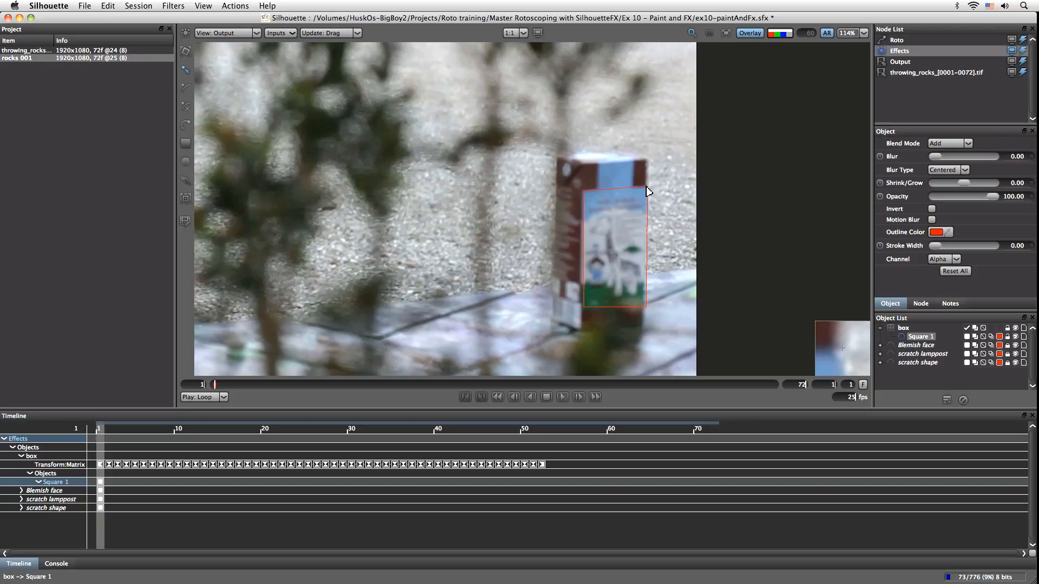
- Switch the viewer to Foreground, refine the square's corners against the carton's front panel, and rename the shape as box back
left_click(242, 33)
left_click(238, 49)
left_click_drag(587, 199, 583, 193)
left_click_drag(583, 306, 580, 308)
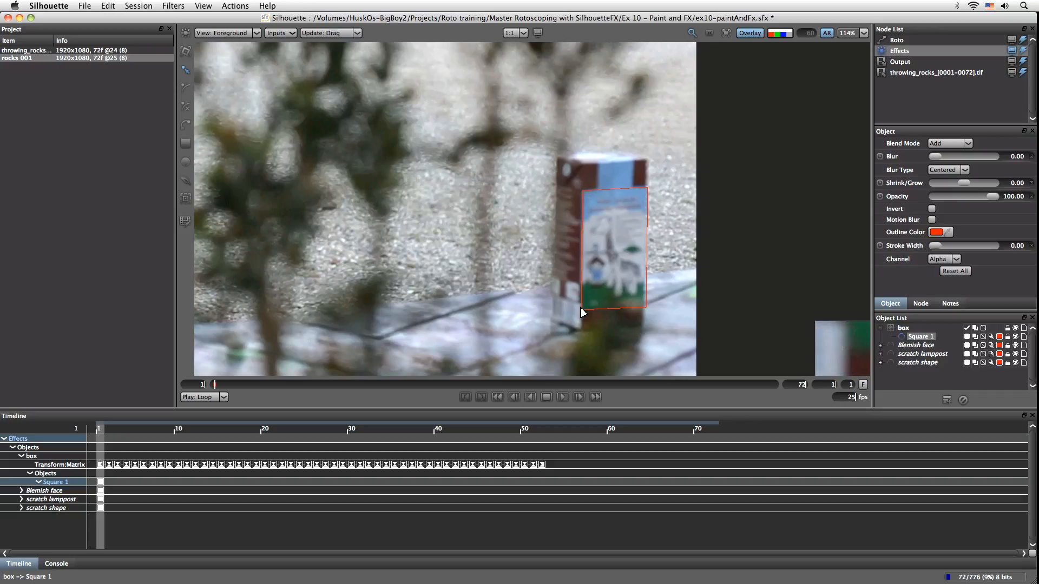
left_click_drag(645, 307, 645, 306)
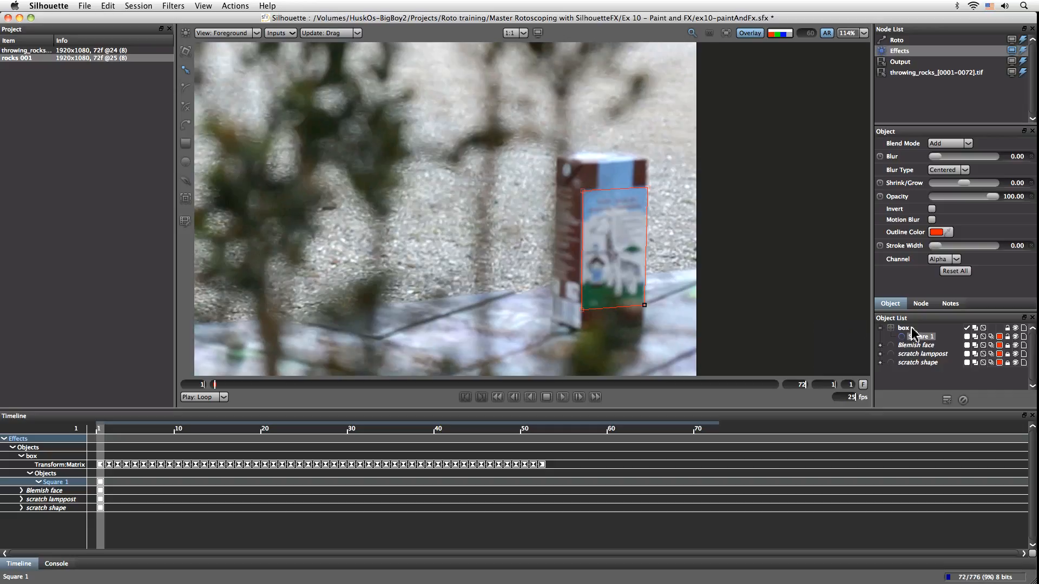
left_click(930, 328)
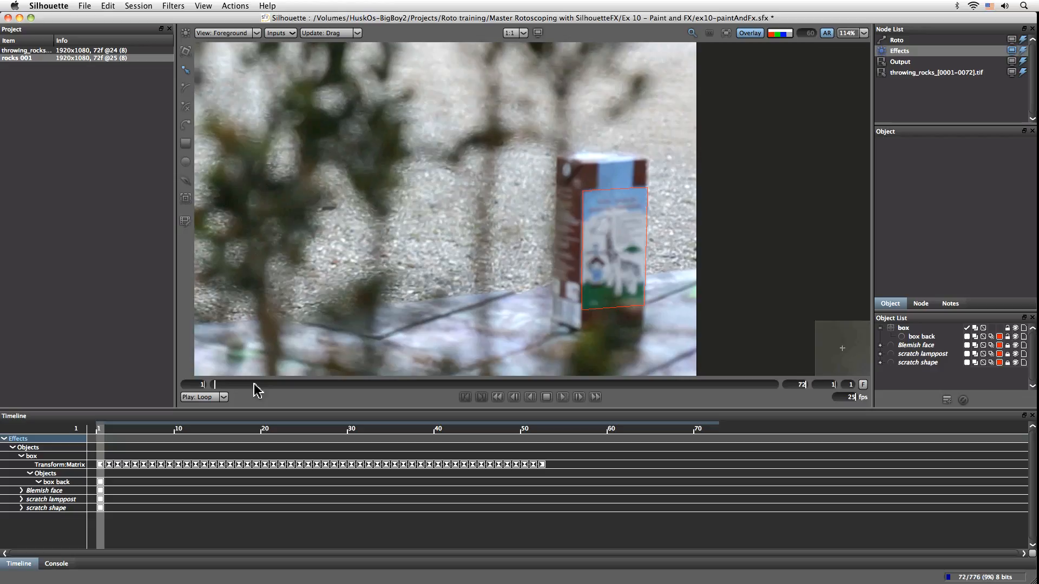
- Check the shape along the clip and add a keyframe for box back at frame 48
mouse_move(214, 385)
left_mouse_down()
mouse_move(449, 388)
mouse_move(602, 410)
mouse_move(545, 408)
mouse_move(592, 421)
left_mouse_up()
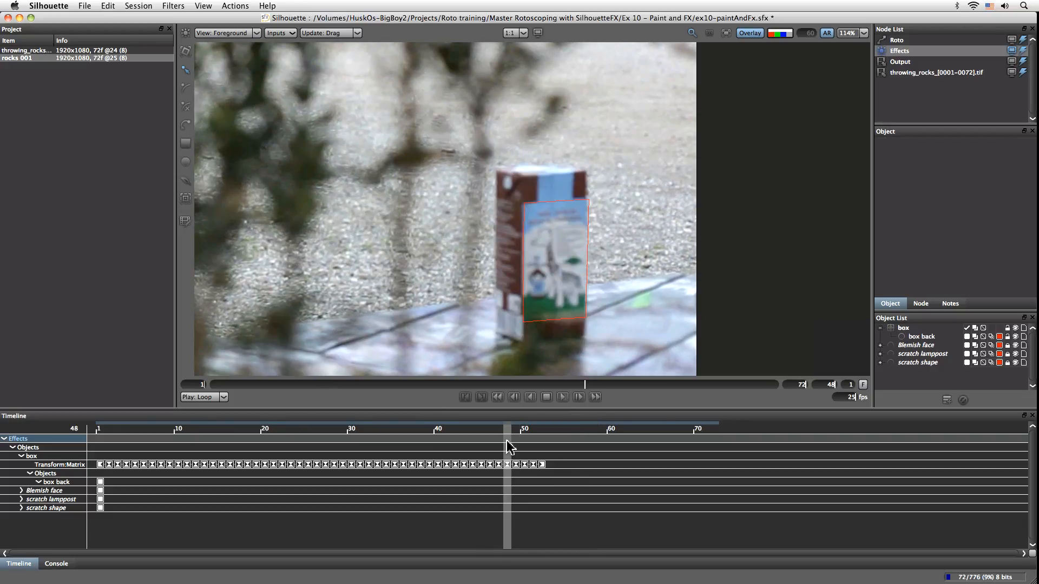
right_click(510, 487)
left_click(535, 503)
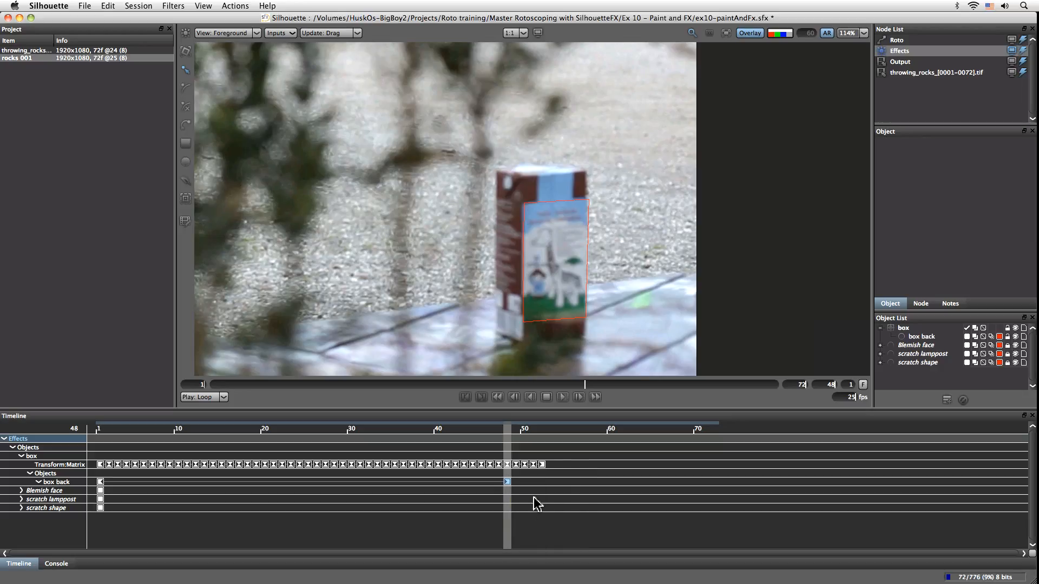
- At frame 52, reposition the box back shape's corners to match the narrowed front panel of the falling carton
left_click_drag(509, 434, 546, 443)
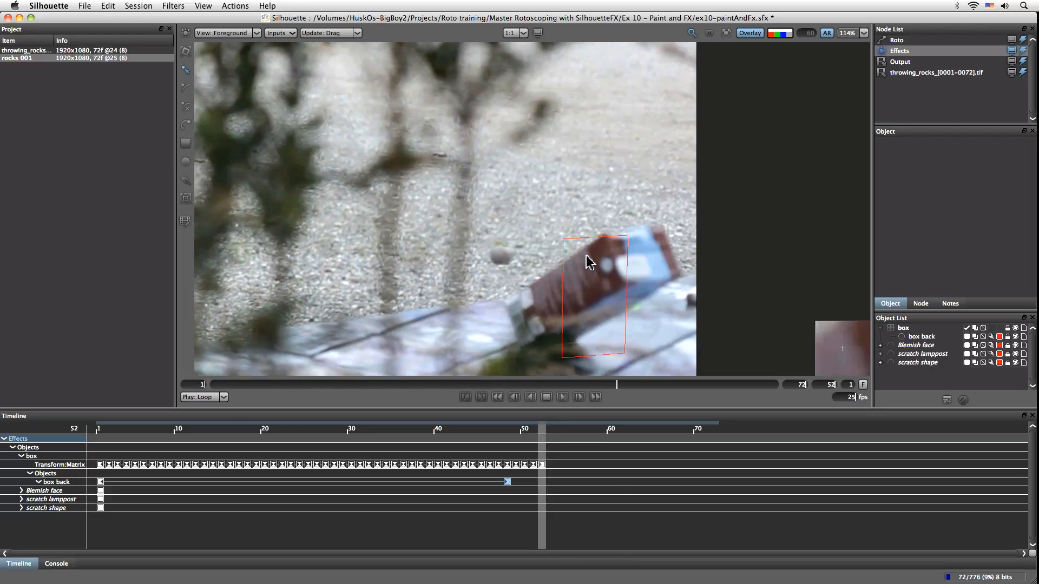
key("t")
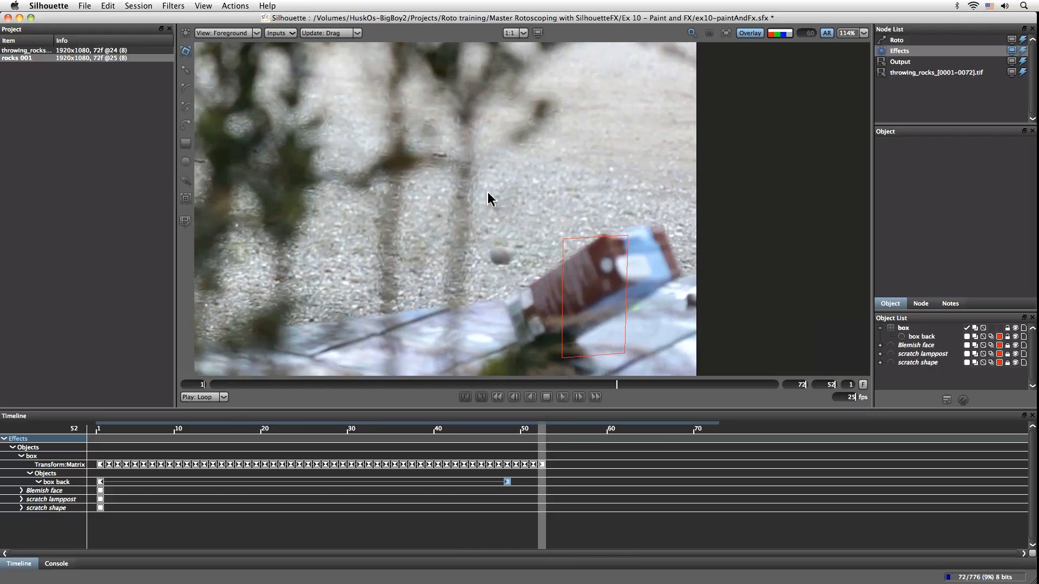
left_click(920, 337)
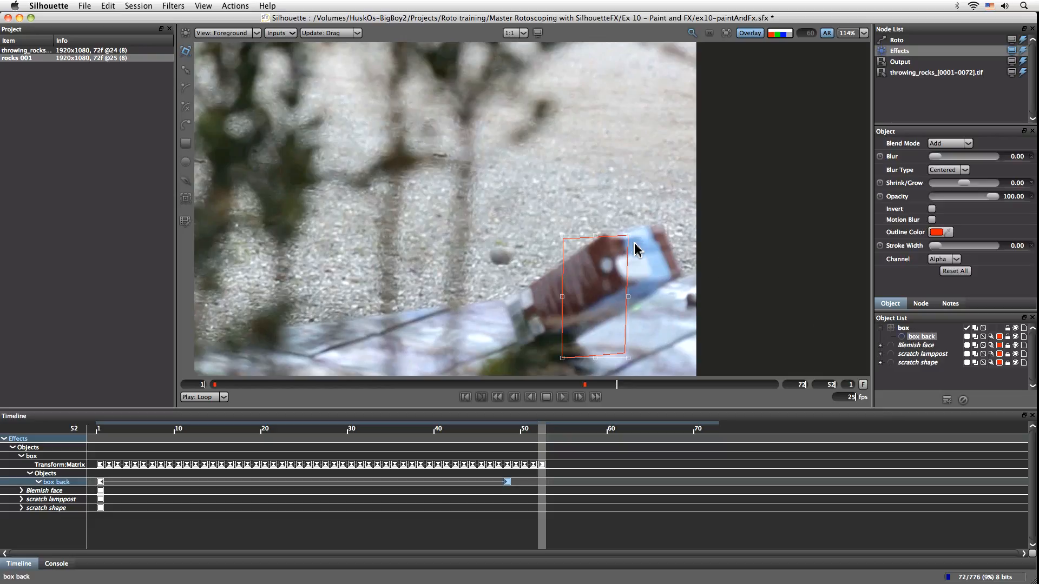
left_click_drag(611, 233, 654, 275)
left_click_drag(621, 242, 683, 289)
left_click_drag(683, 291, 679, 288)
left_click_drag(594, 218, 507, 111)
left_click_drag(534, 298, 464, 227)
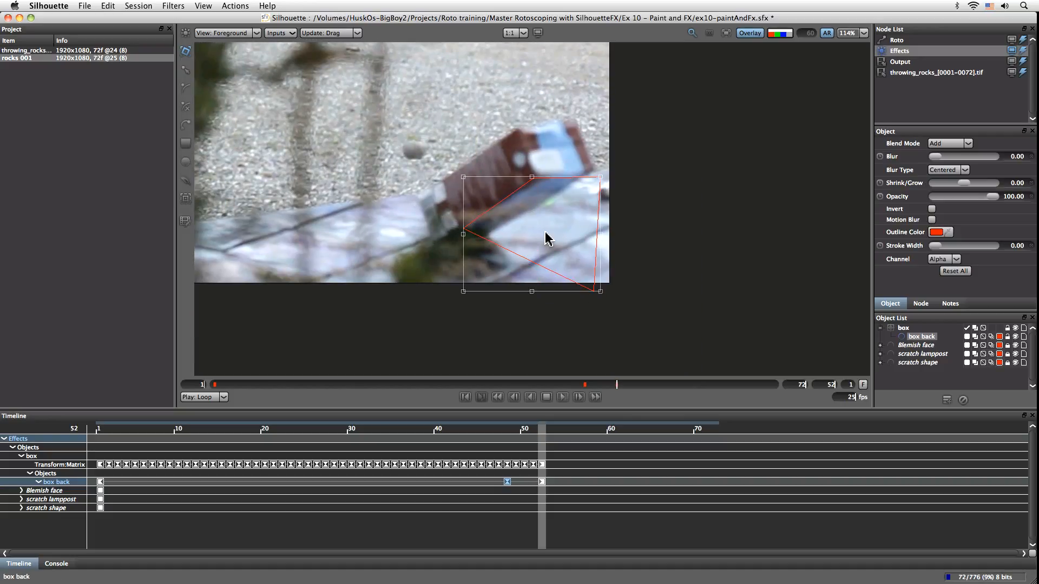
left_click_drag(597, 289, 491, 230)
left_click_drag(599, 178, 590, 170)
left_click_drag(464, 170, 492, 175)
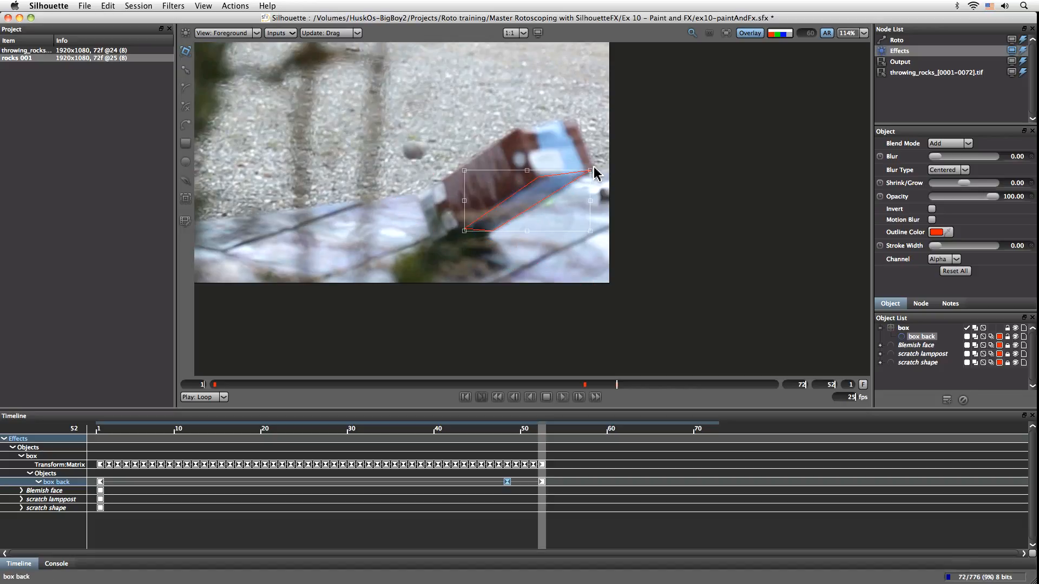
- At frame 50, move the box back shape's upper corners to match the tilting carton's front panel
left_click(600, 384)
left_click_drag(449, 130, 441, 114)
left_click_drag(546, 125, 542, 119)
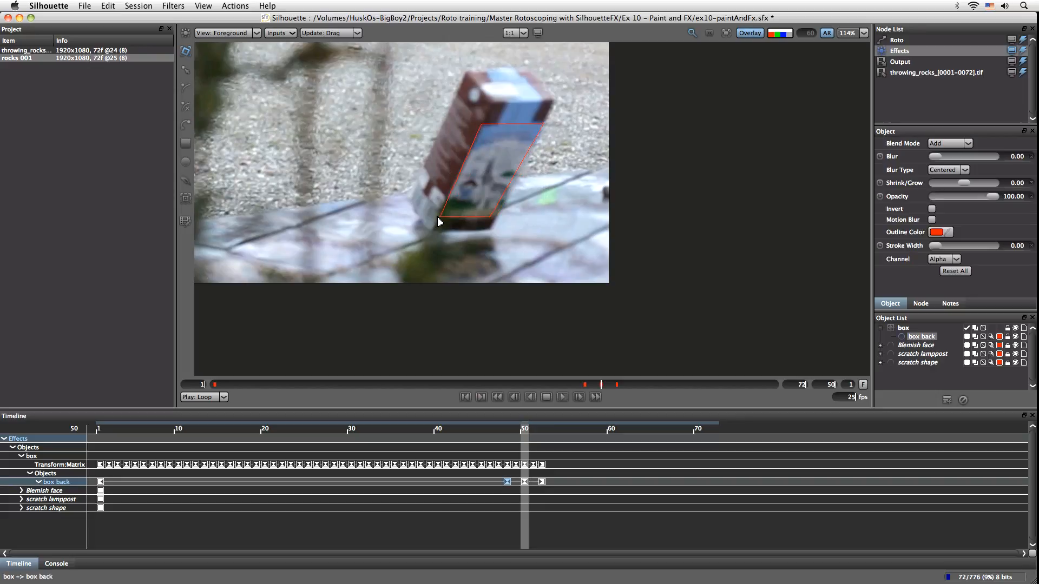
- Return to frame 52 and pull the box back shape's upper edge down and inward on the carton's panel
left_click(609, 385)
left_click(616, 384)
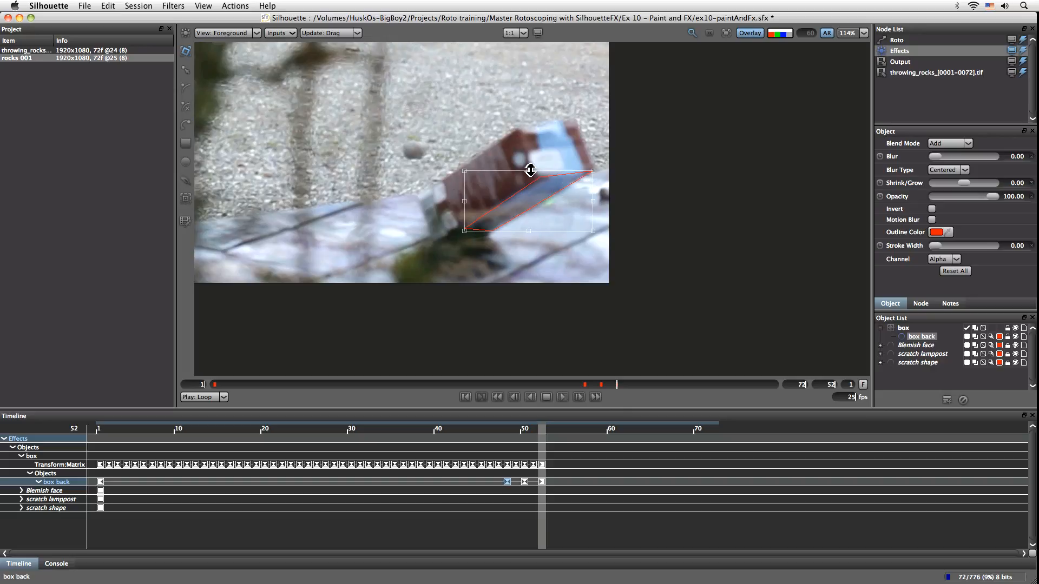
left_click_drag(592, 172, 573, 183)
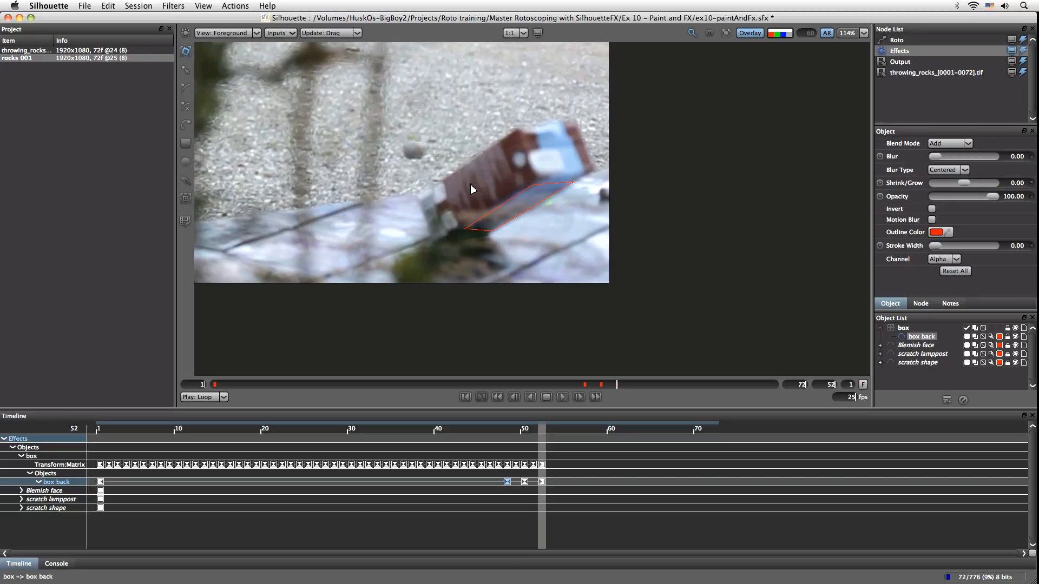
- At frame 51, reshape box back's four corners to follow the leaning carton's front panel
left_click(608, 384)
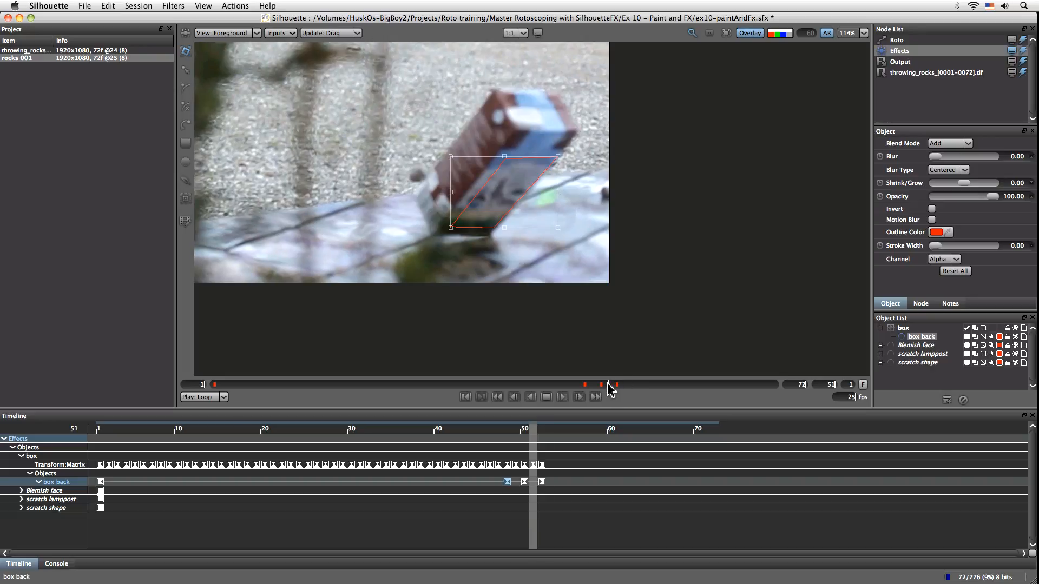
key("r")
left_click_drag(499, 149, 560, 153)
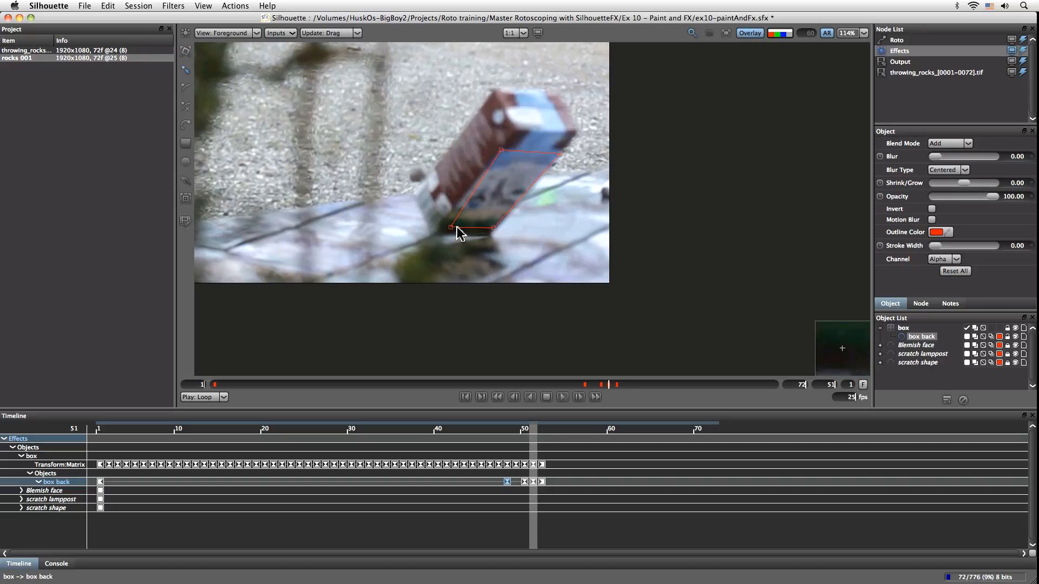
left_click_drag(451, 227, 499, 222)
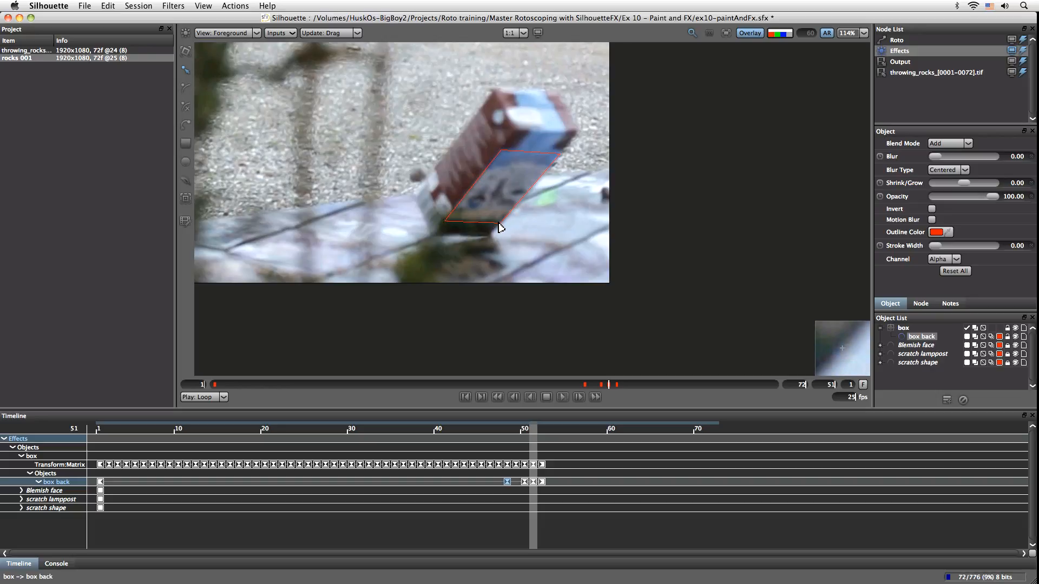
mouse_move(609, 384)
left_mouse_down()
mouse_move(600, 384)
mouse_move(608, 384)
left_mouse_up()
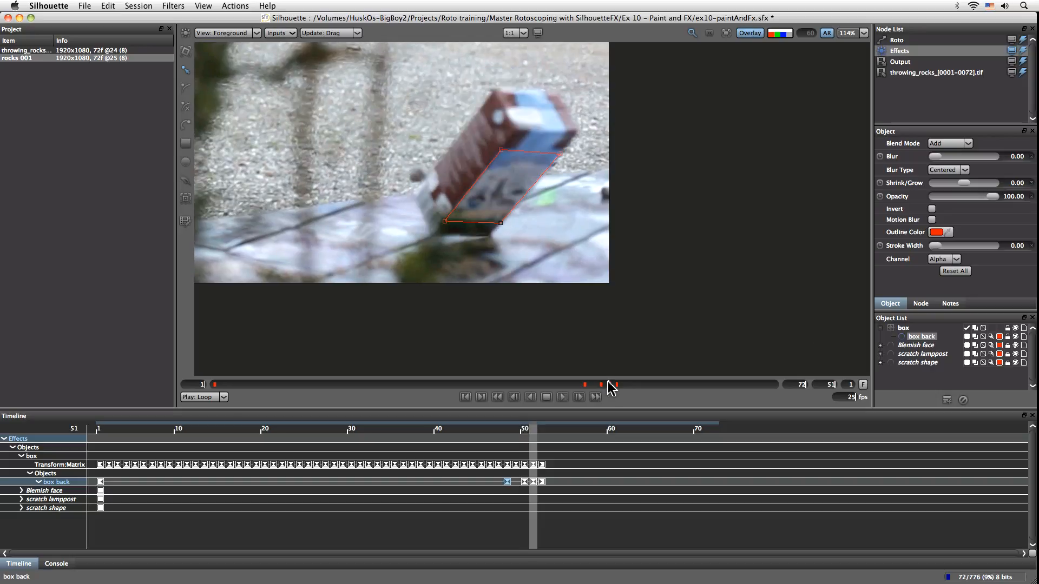
key("t")
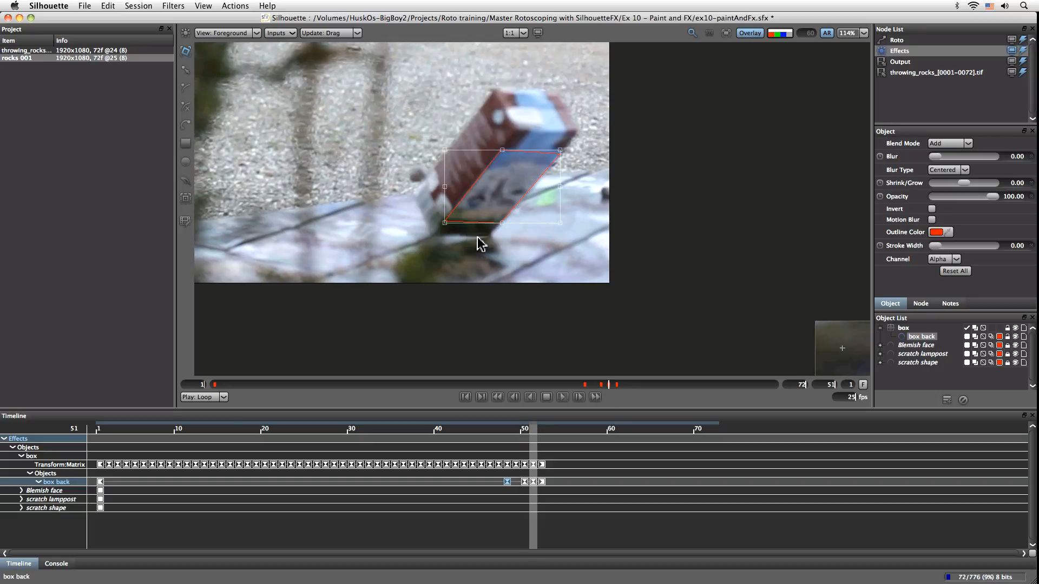
left_click_drag(446, 224, 440, 228)
left_click_drag(564, 231, 555, 234)
left_click_drag(559, 150, 560, 148)
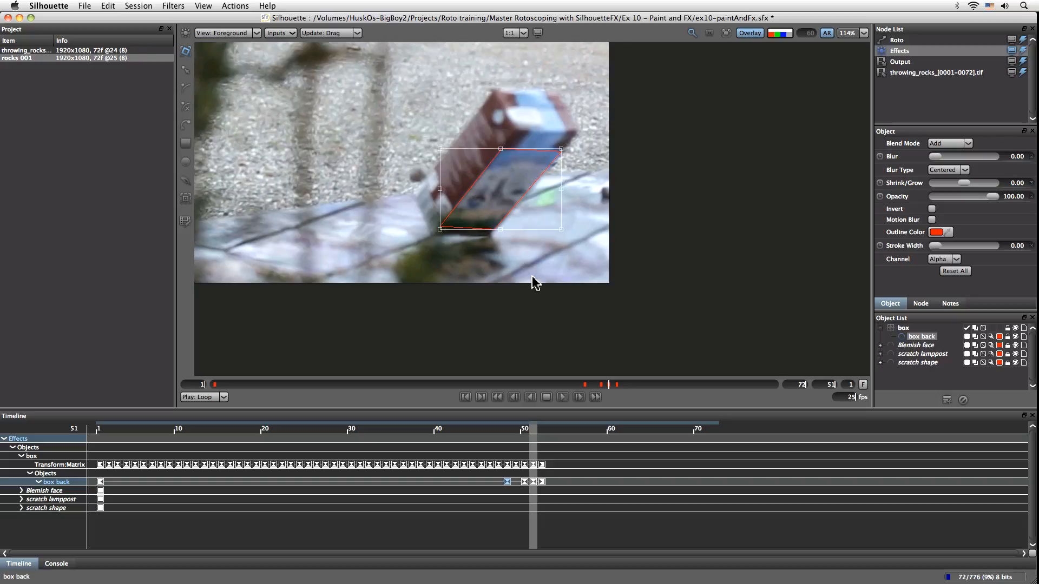
key("r")
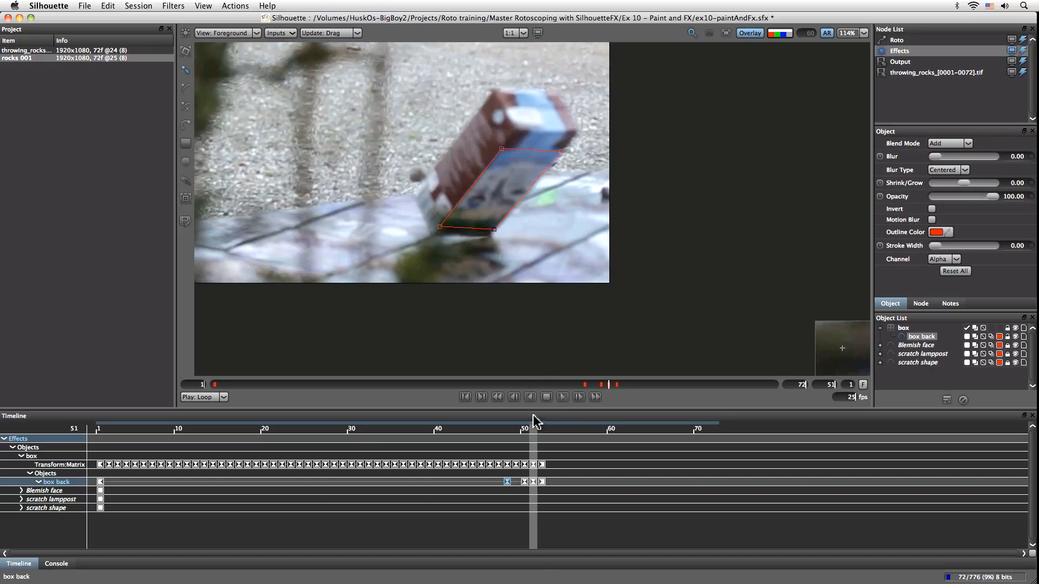
- Keyframe box back's visibility on at frame 52 and off at frame 53, and return to frame 1
mouse_move(610, 384)
left_mouse_down()
mouse_move(638, 390)
mouse_move(624, 387)
left_mouse_up()
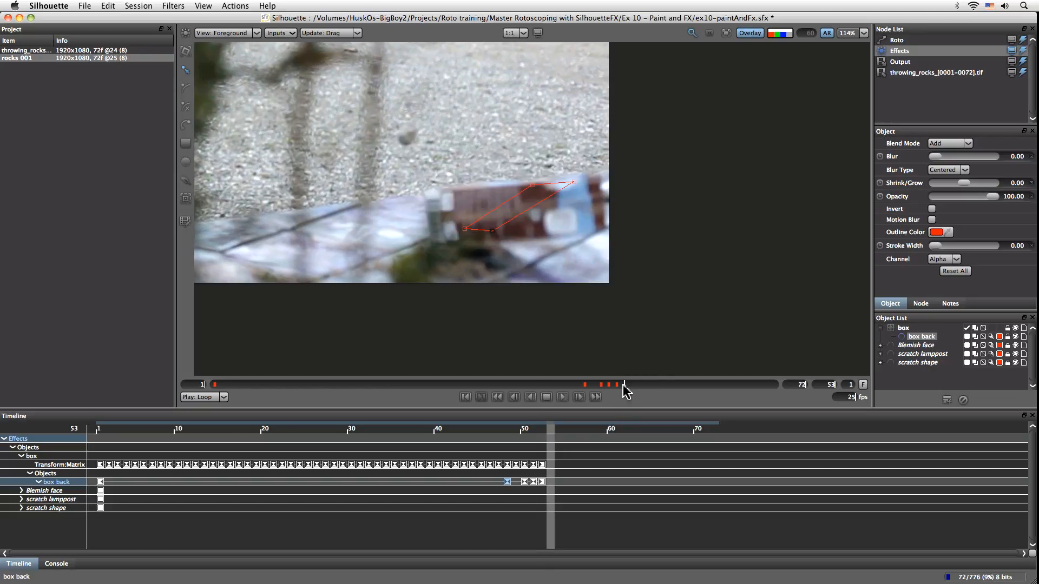
left_click(967, 337)
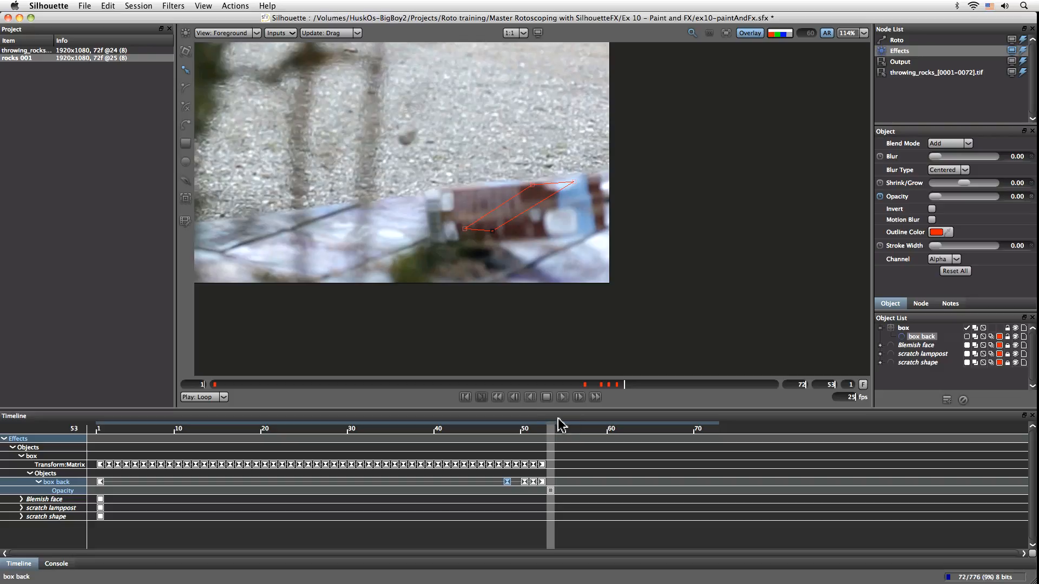
left_click_drag(546, 433, 42, 436)
left_click(967, 337)
- Switch the viewer back to Output and add a Color filter to the box back shape
left_click(256, 34)
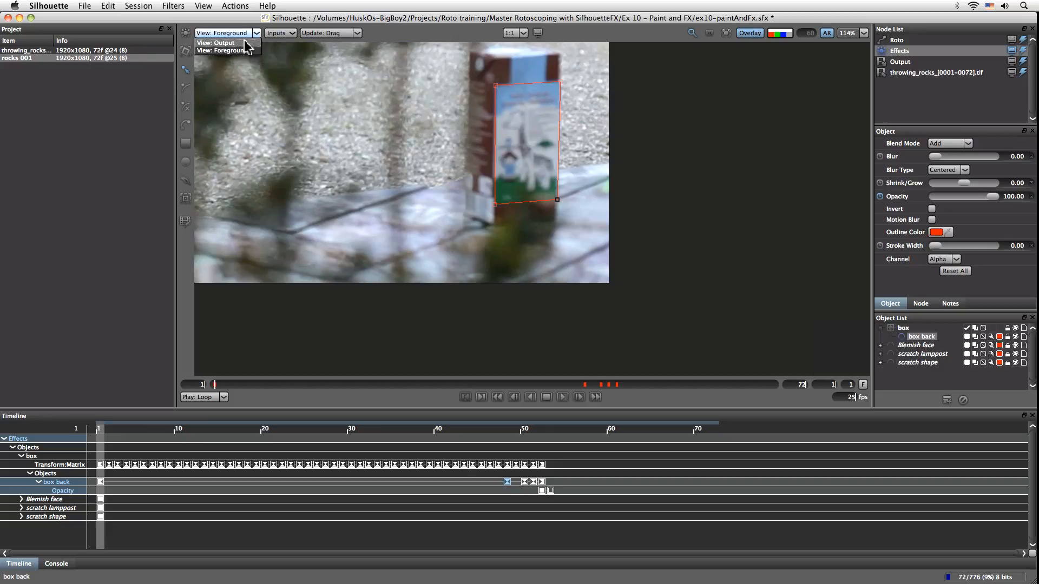
left_click(238, 43)
left_click(137, 6)
mouse_move(173, 6)
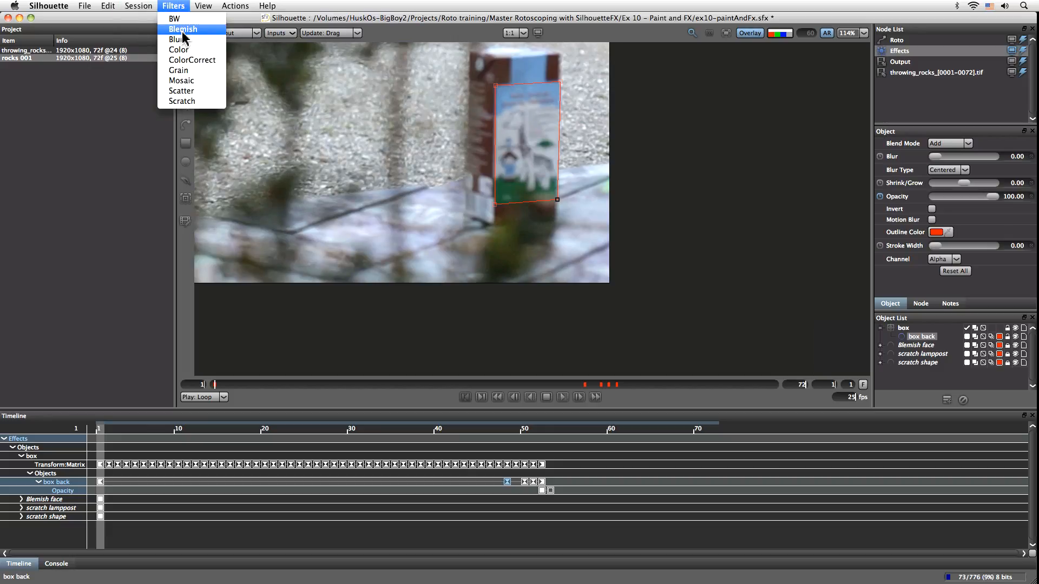
left_click(181, 50)
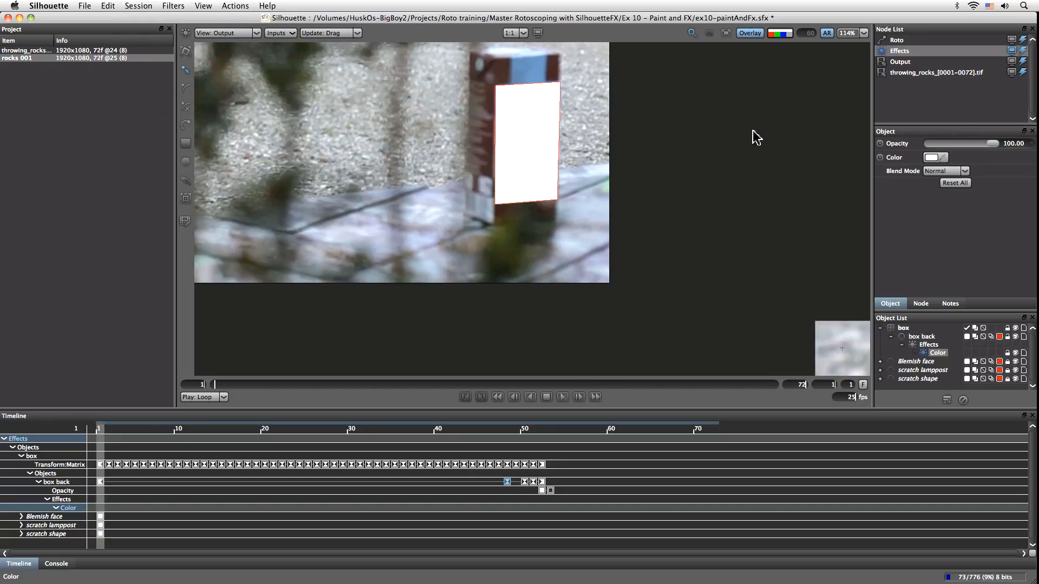
- Sample the light blue above the carton's panel as the Color filter's color and turn off the overlay
left_click(943, 157)
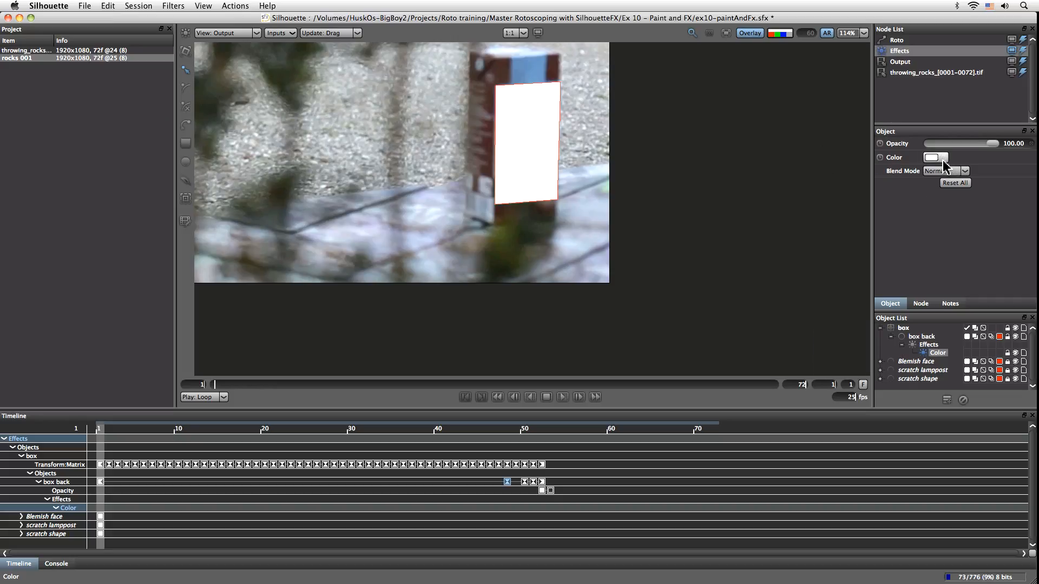
left_click(534, 79)
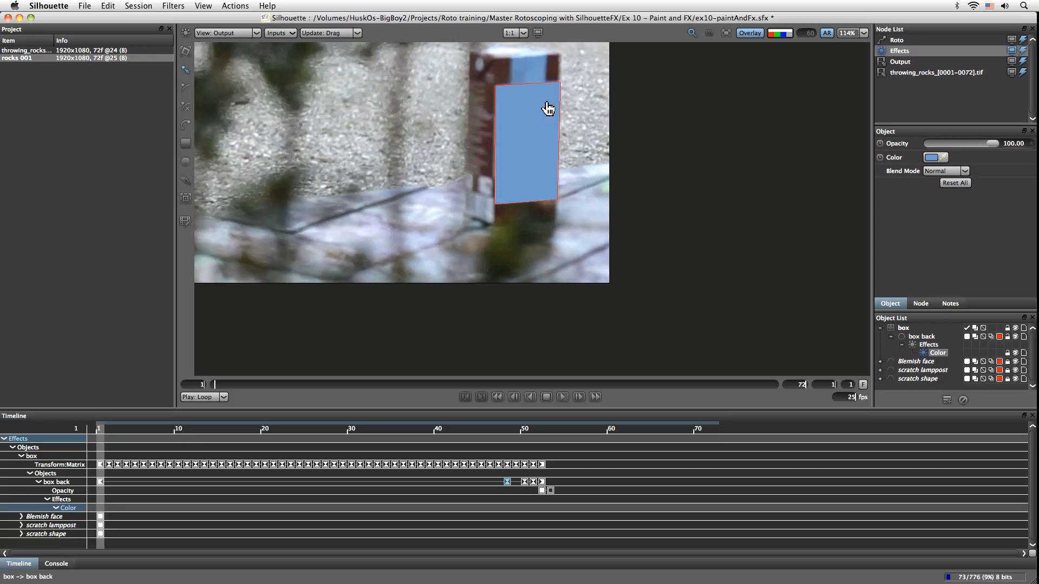
left_click(749, 34)
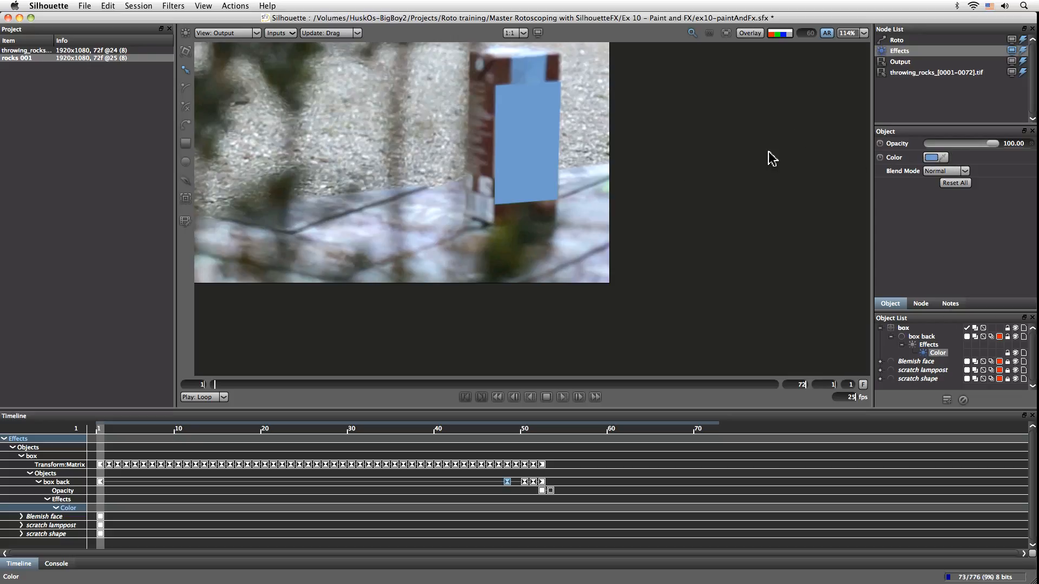
- Add a Grain filter to the box back shape
left_click(181, 7)
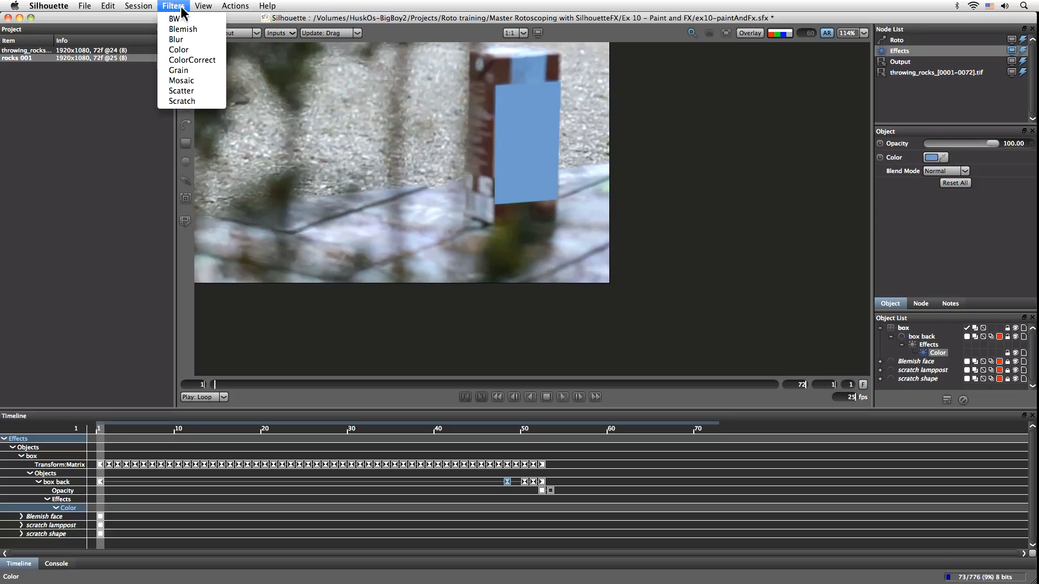
left_click(195, 69)
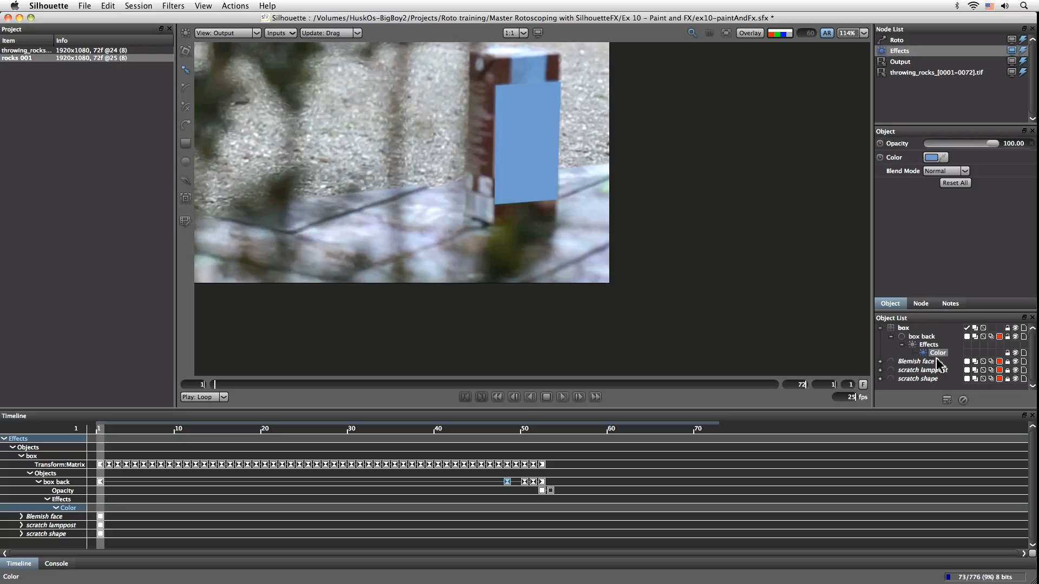
left_click(922, 337)
left_click(173, 6)
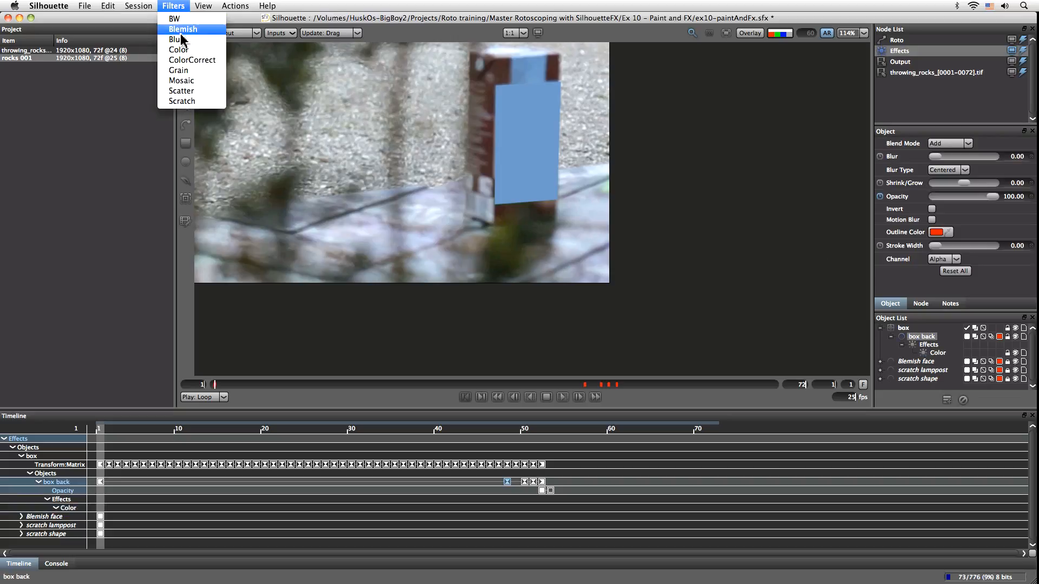
left_click(186, 71)
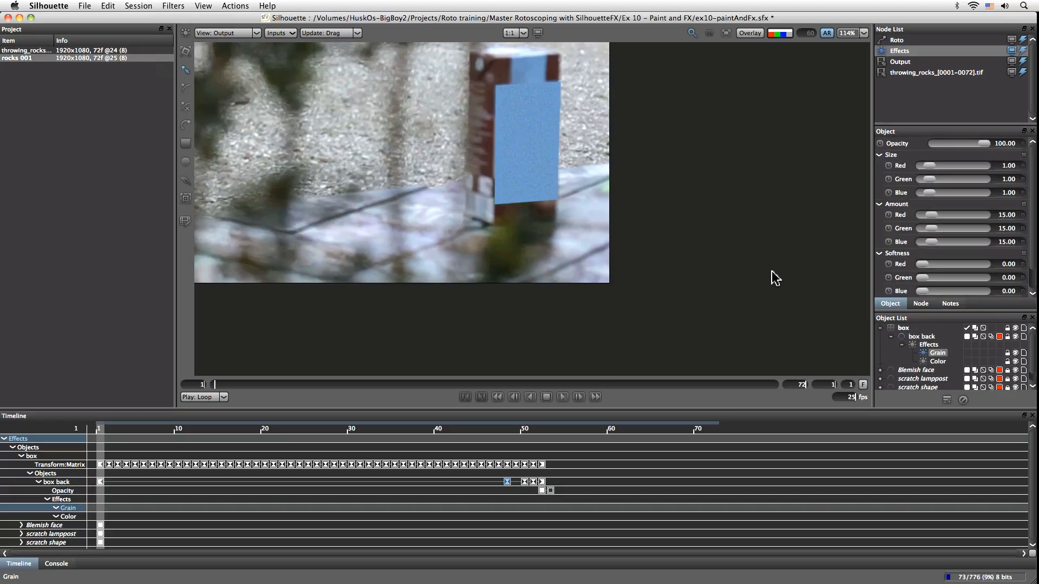
- In a single-channel view, replace box back's Grain filter with a copy of the Grain filter from the Blemish face shape
left_click(776, 36)
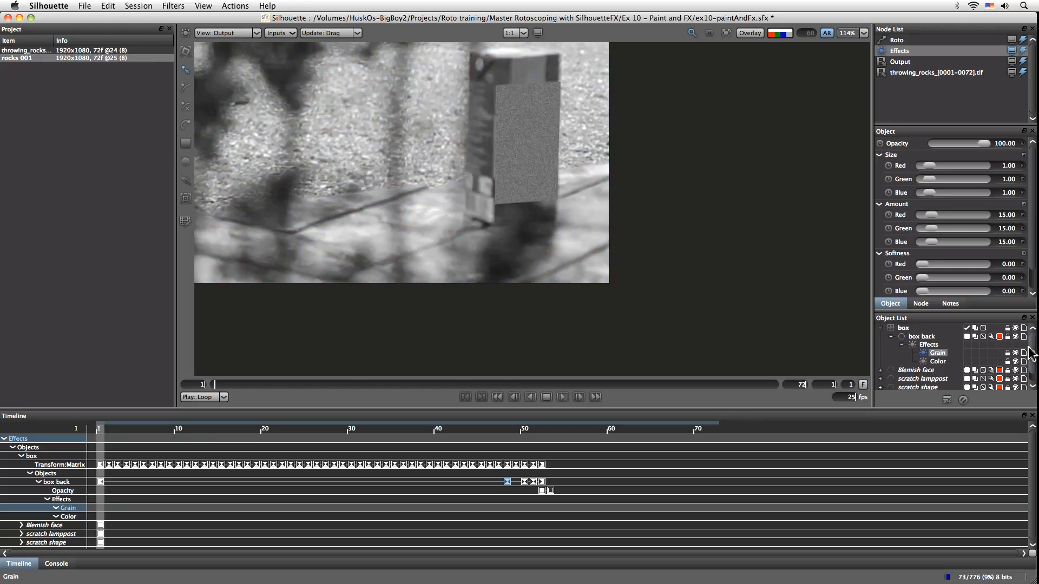
left_click_drag(1032, 357, 1031, 370)
left_click(880, 361)
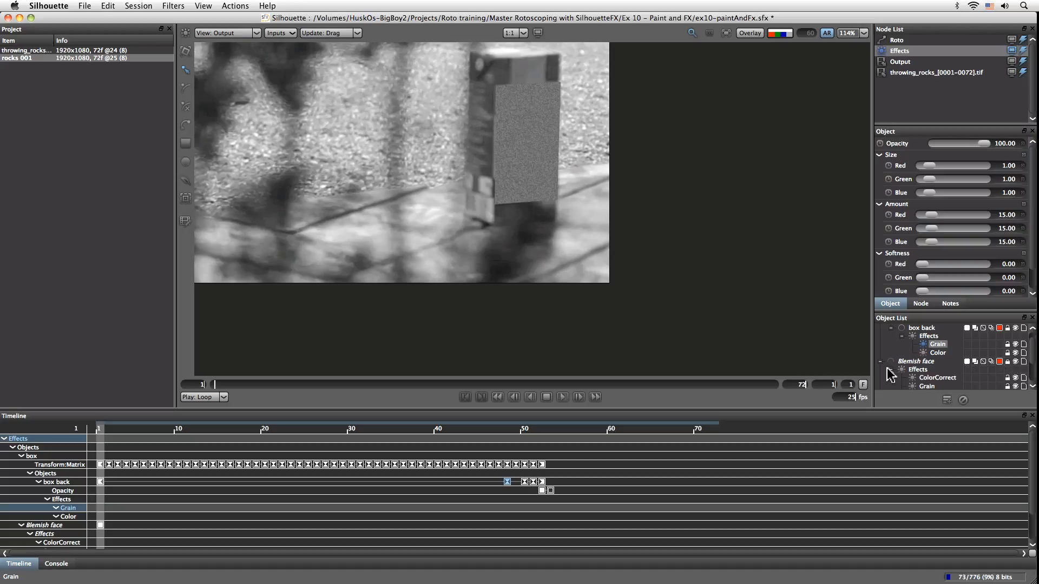
left_click(928, 386)
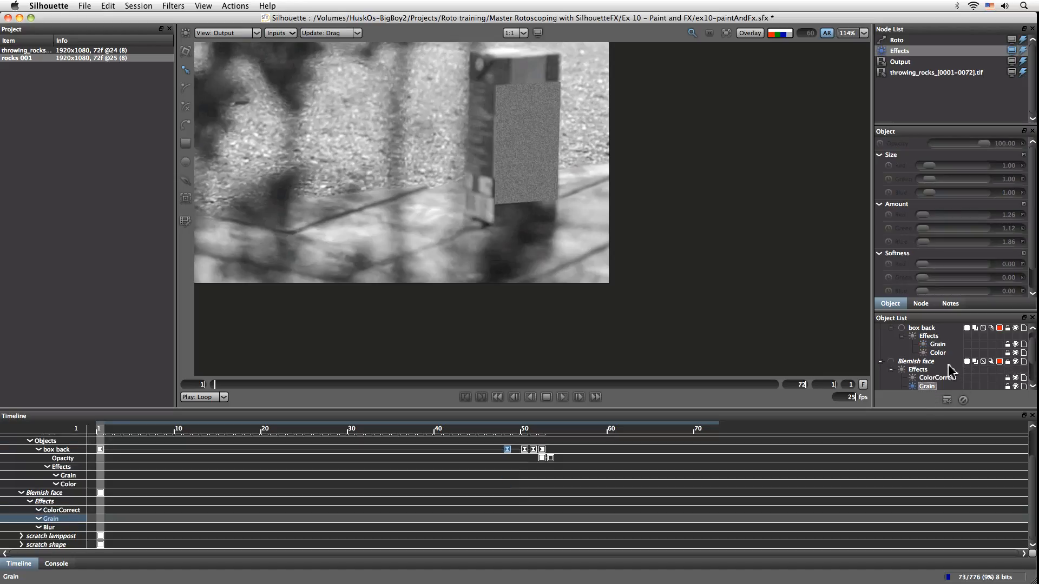
left_click(933, 337)
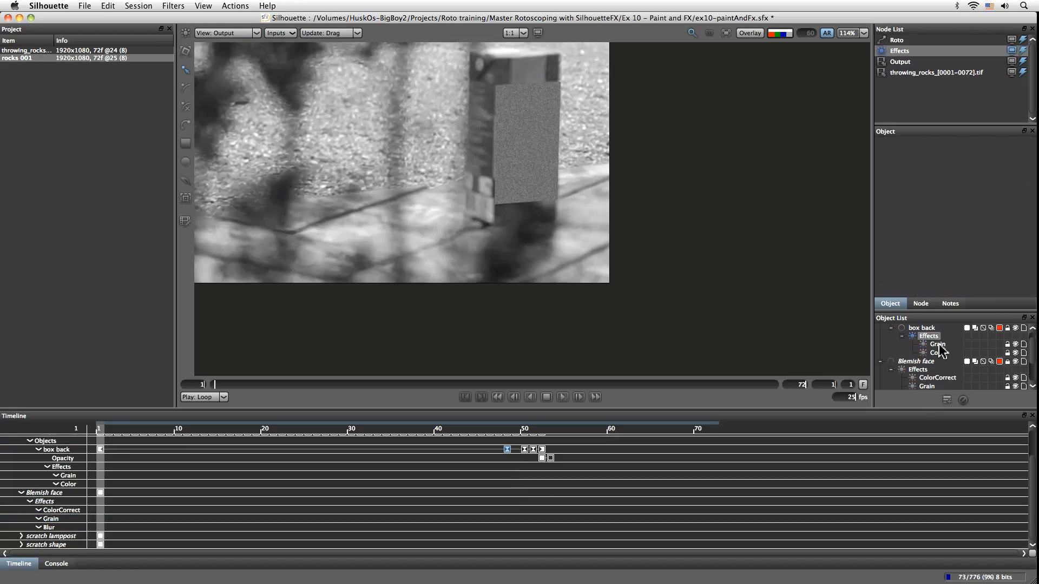
left_click(938, 345)
left_click(963, 400)
left_click(929, 345)
key("super+v")
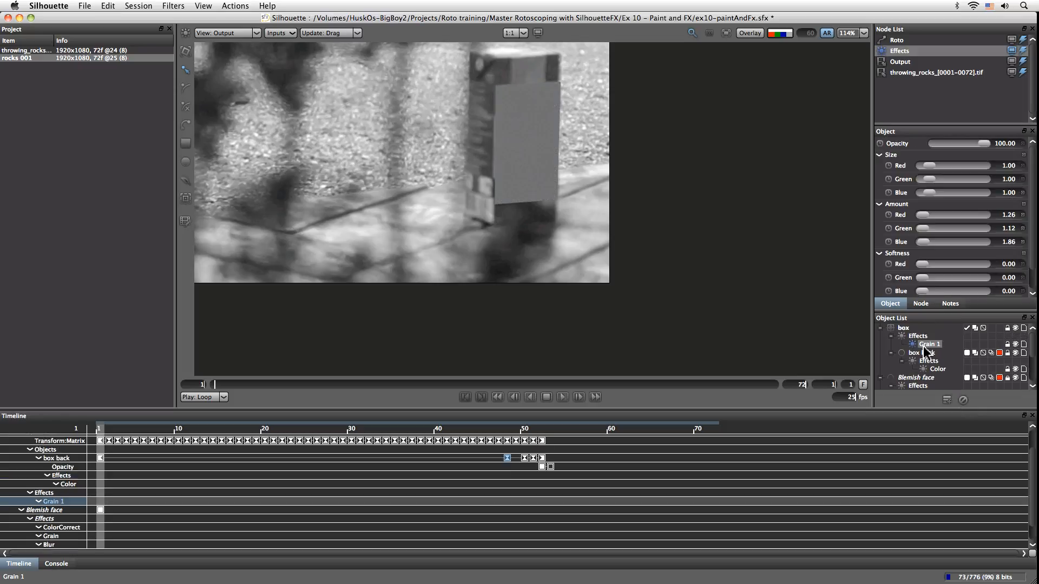
left_click_drag(923, 348, 931, 363)
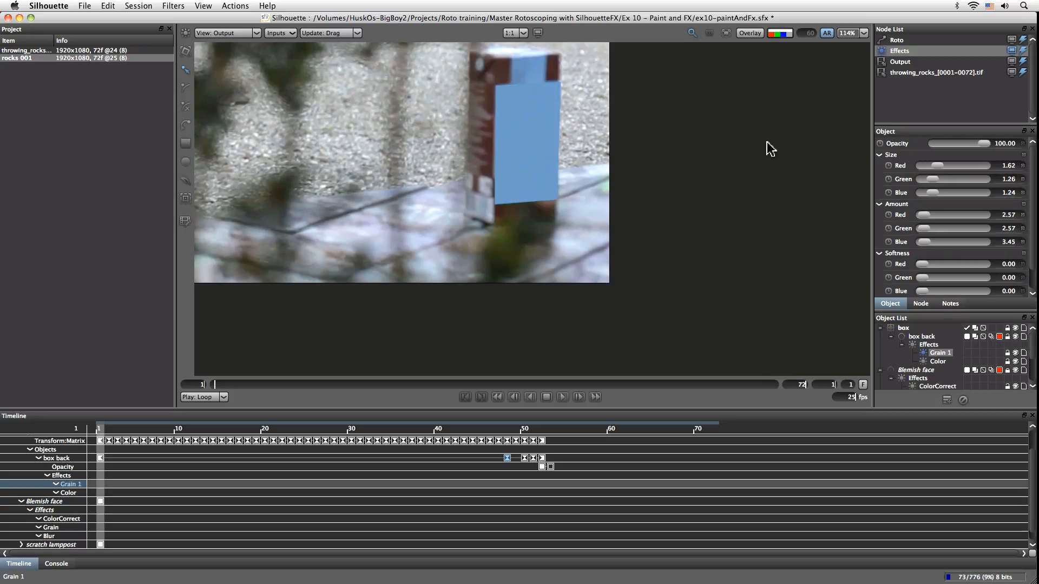
- Set the box back shape's blur to 11.10, its blur type to Outer and its shrink/grow to -5.19
scroll(768, 145, "down", 5)
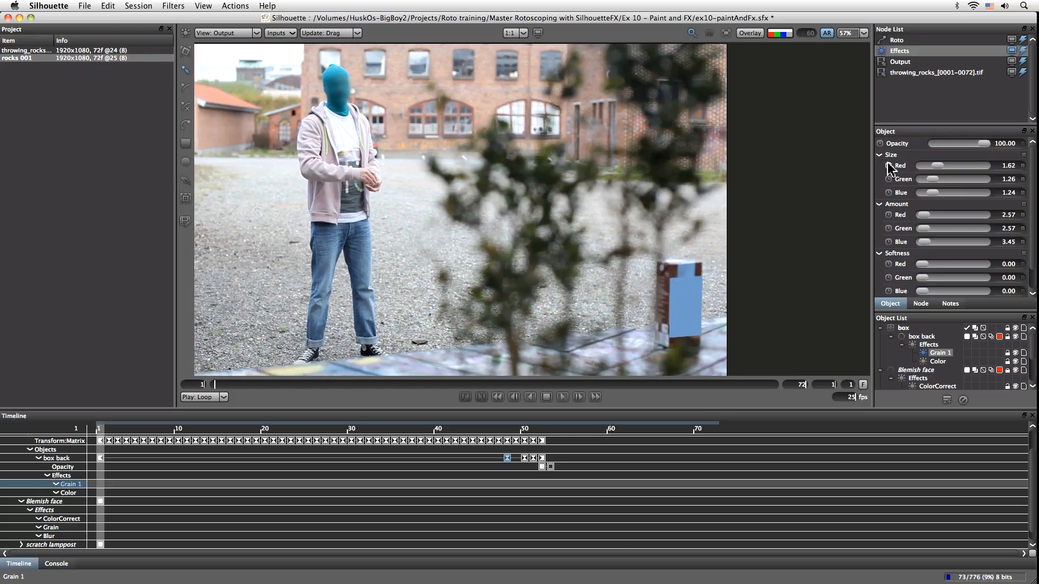
left_click(921, 336)
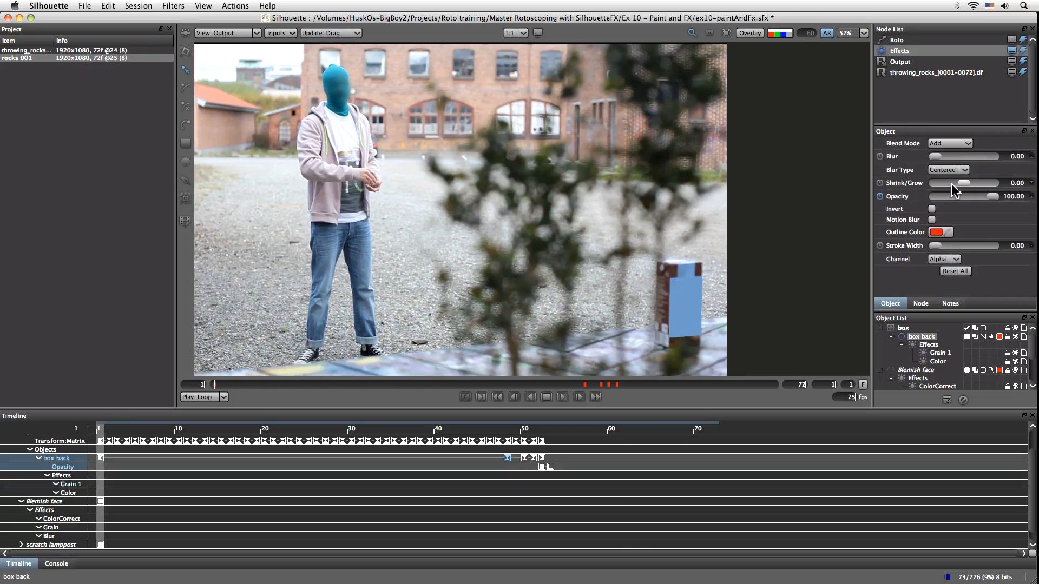
left_click_drag(936, 156, 936, 157)
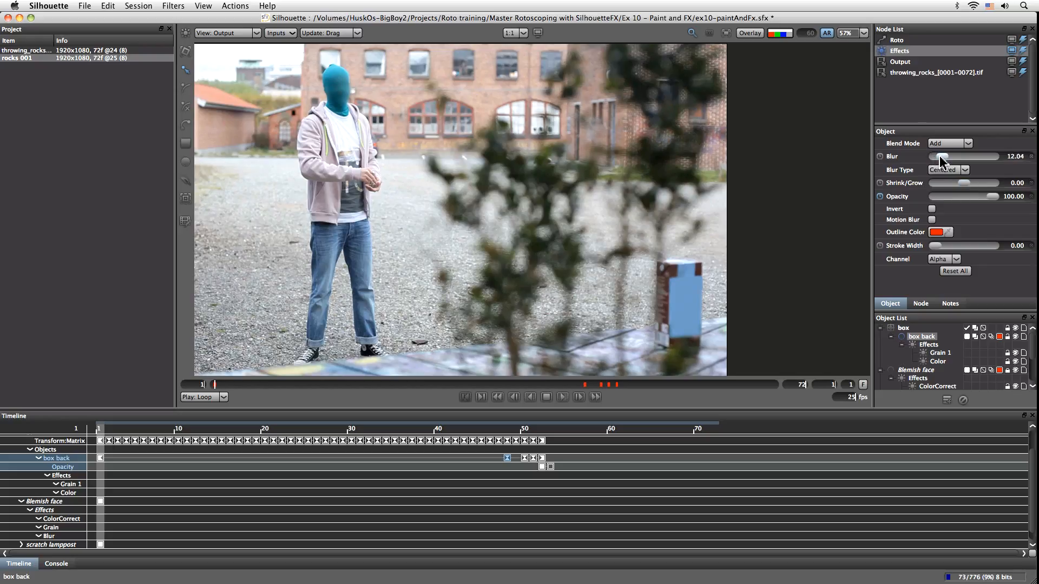
left_click_drag(939, 157, 939, 157)
left_click(947, 171)
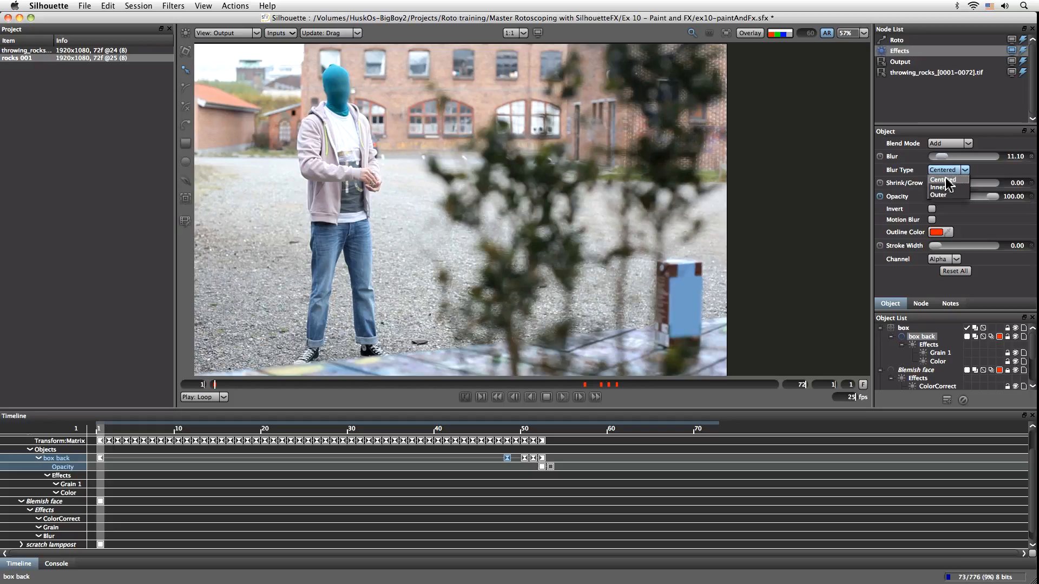
left_click(948, 195)
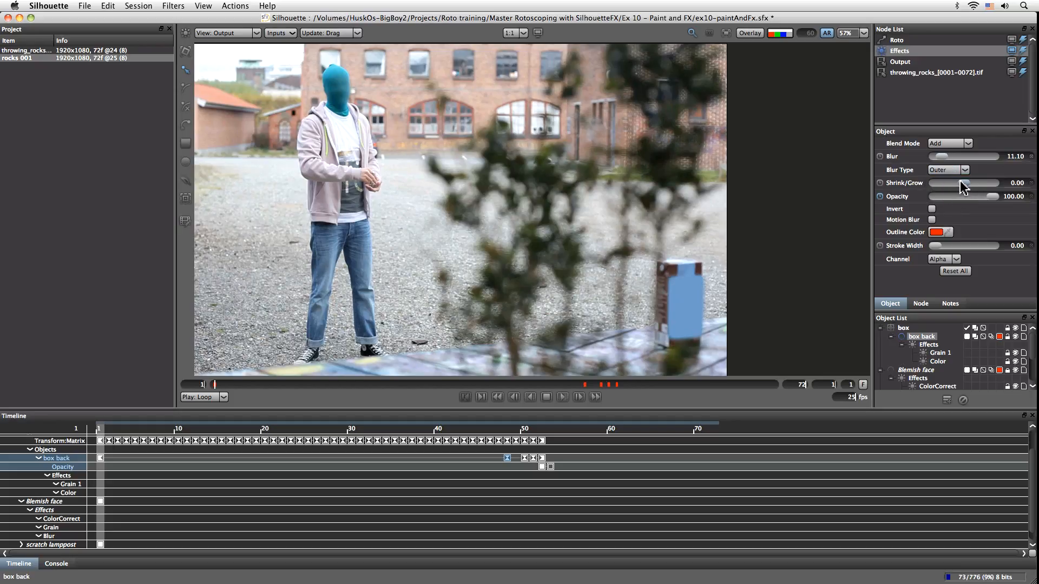
left_click_drag(958, 183, 949, 184)
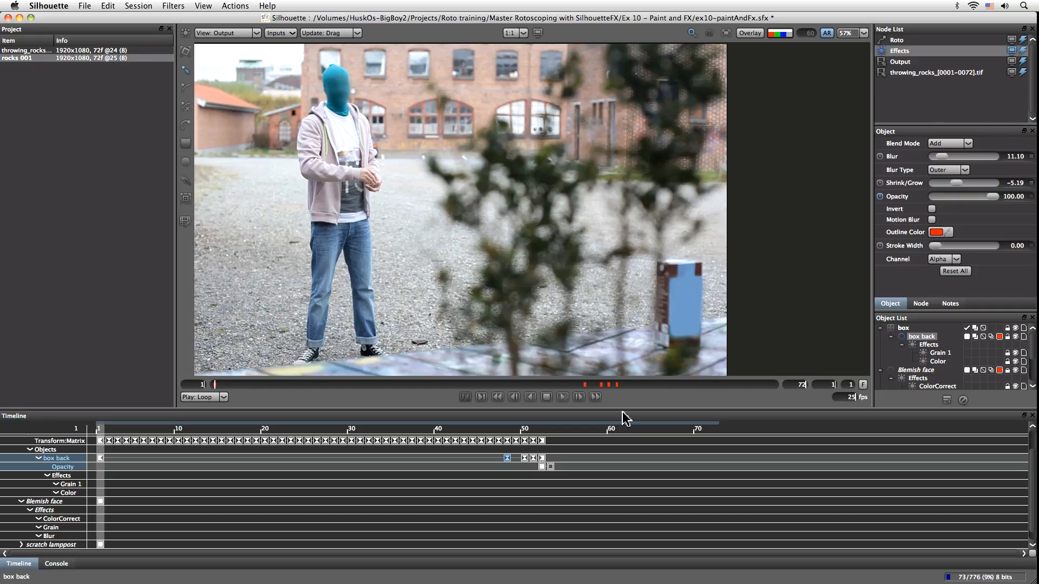
- Play back the clip to check the box cover-up, stop playback and return to frame 1
left_click(562, 397)
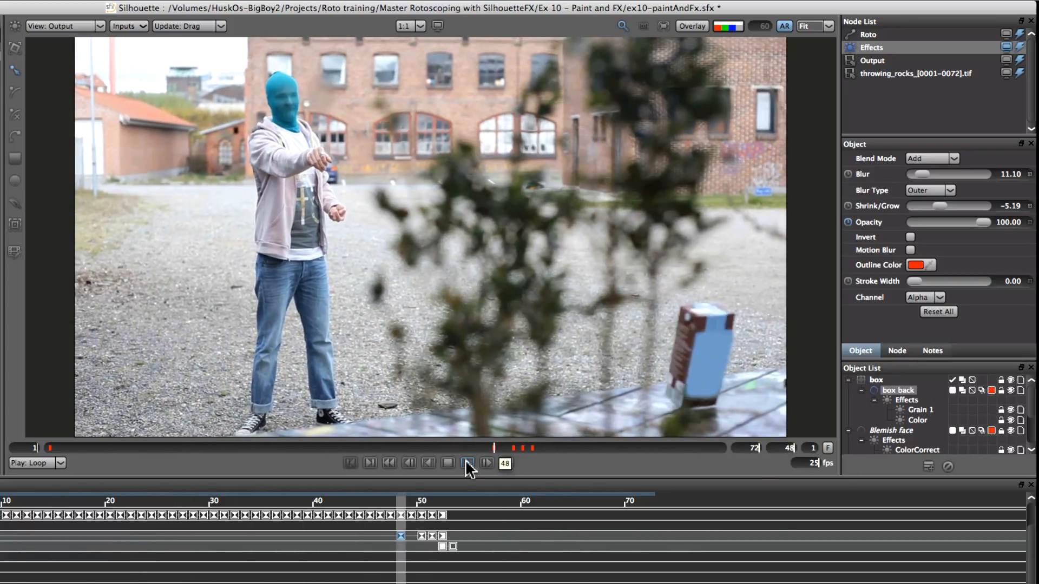
left_click(467, 463)
left_click_drag(512, 449, 50, 448)
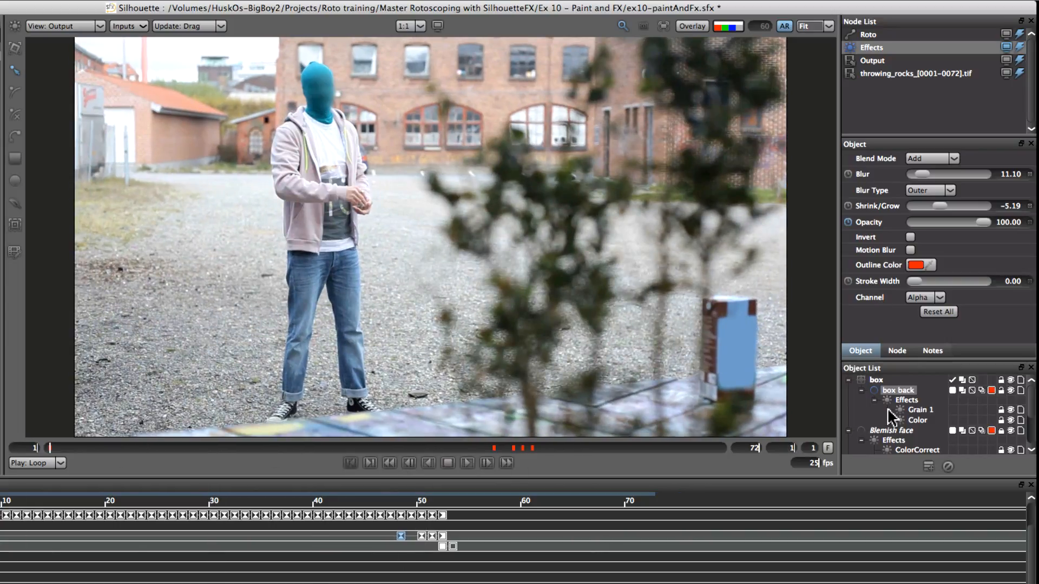
- Collapse the box and Blemish face entries in the object list
left_click(848, 380)
left_click(848, 390)
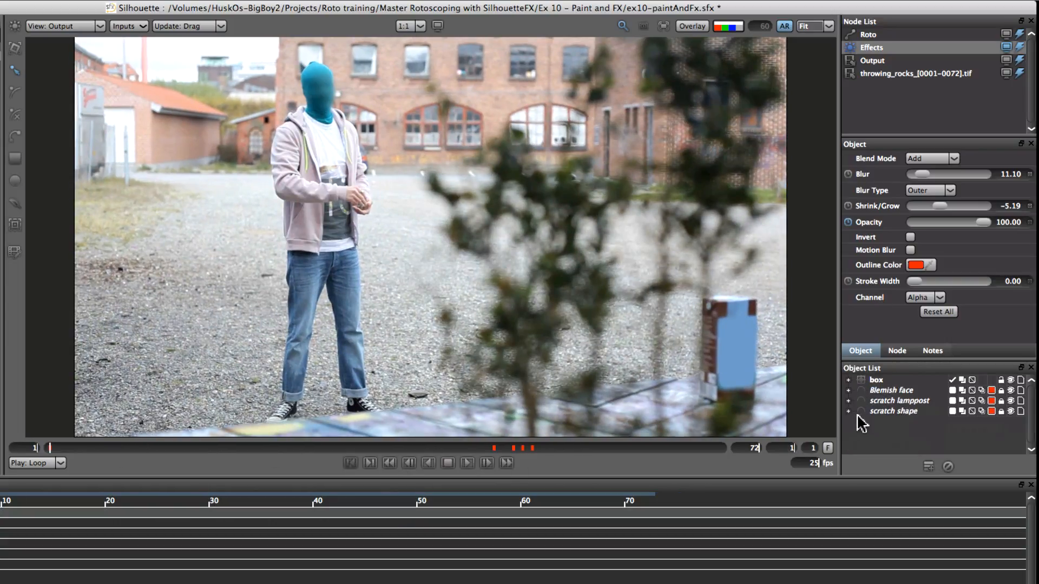
left_click(173, 5)
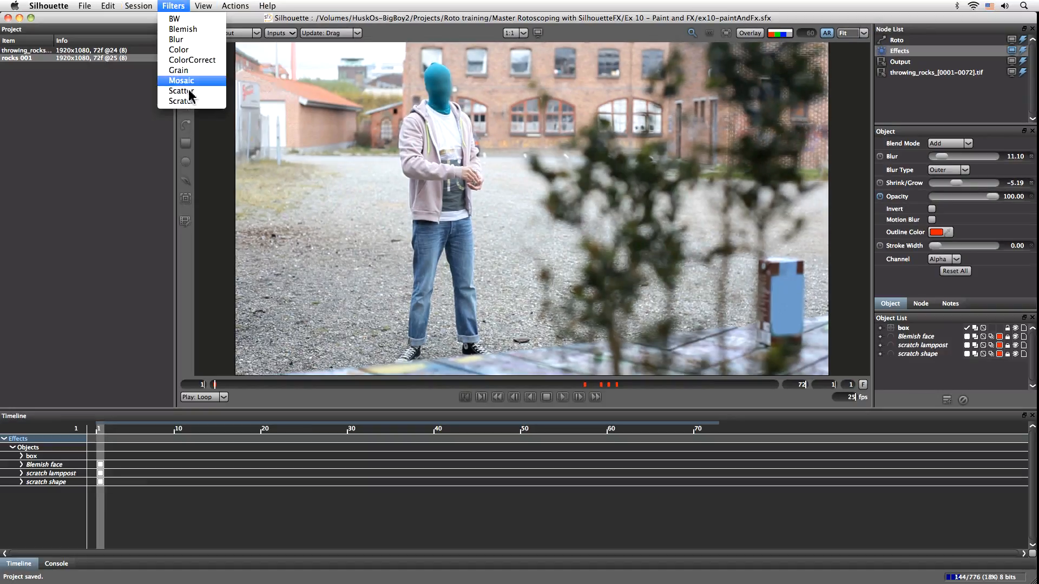
left_click(180, 5)
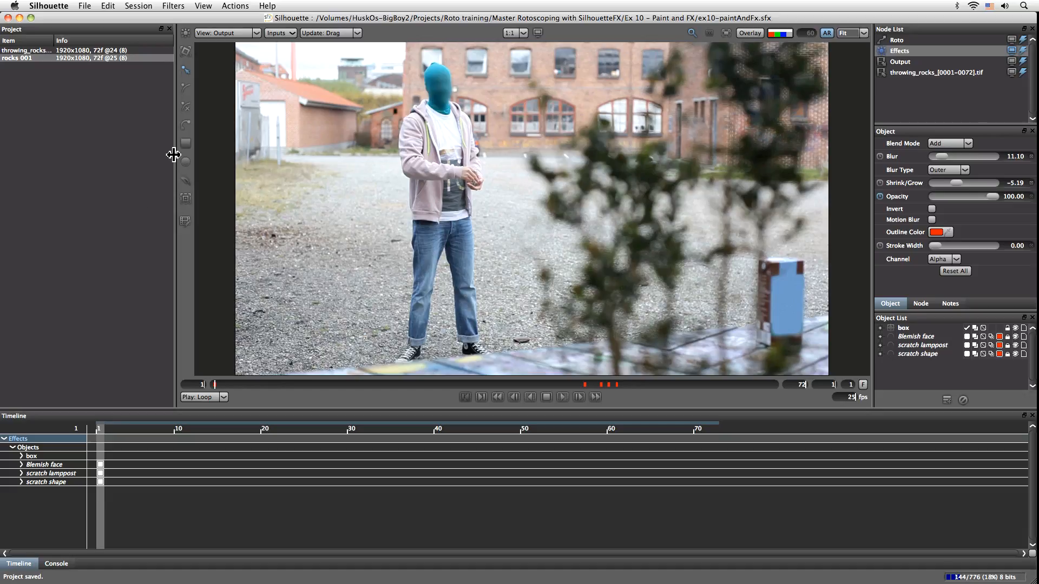
- Create a new session from the throwing_rocks clip and name it rocks 002
left_click(39, 50)
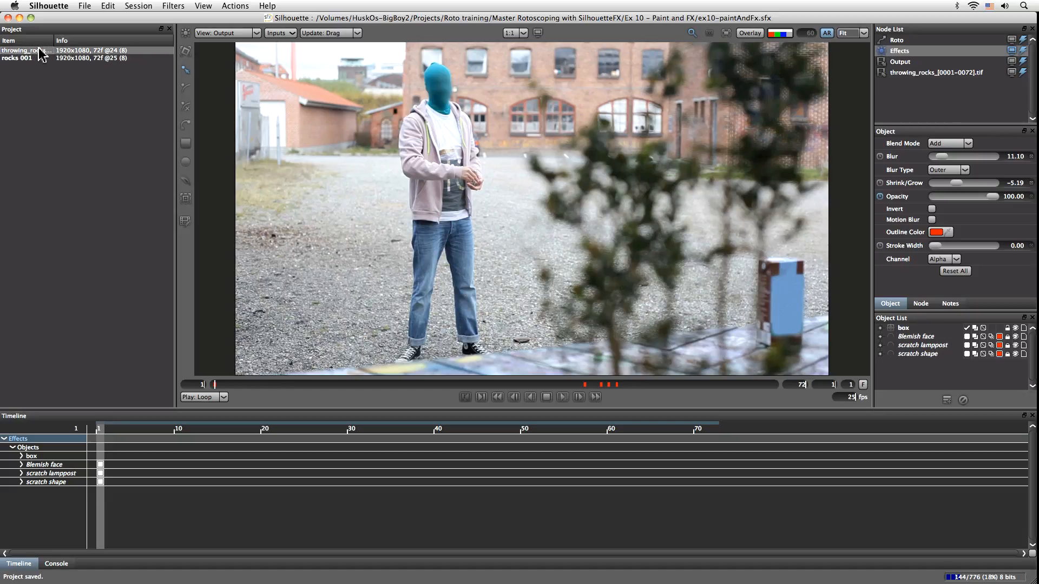
left_click(81, 6)
mouse_move(100, 19)
left_click(225, 32)
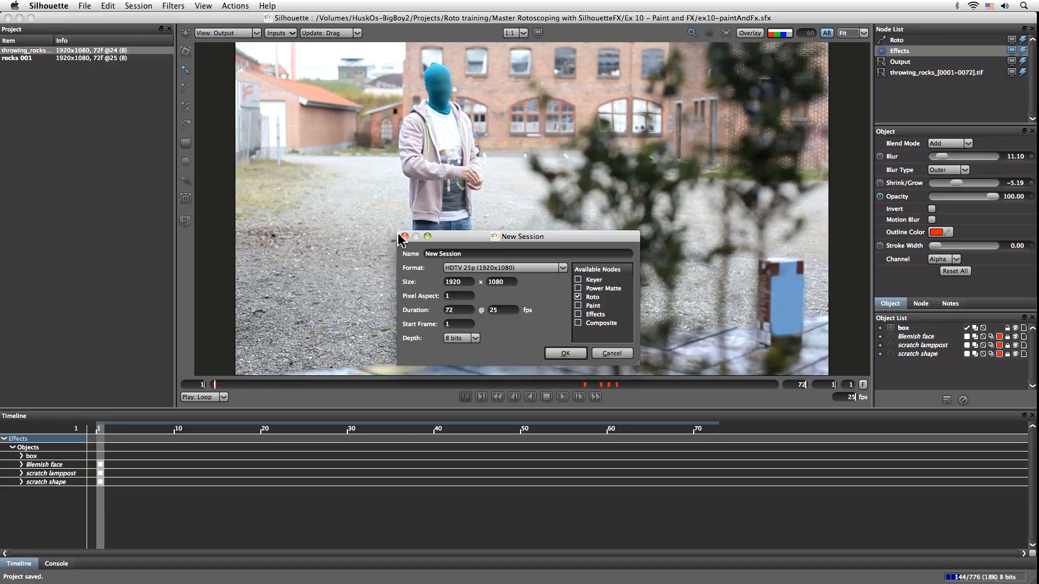
left_click_drag(469, 254, 353, 260)
type("r")
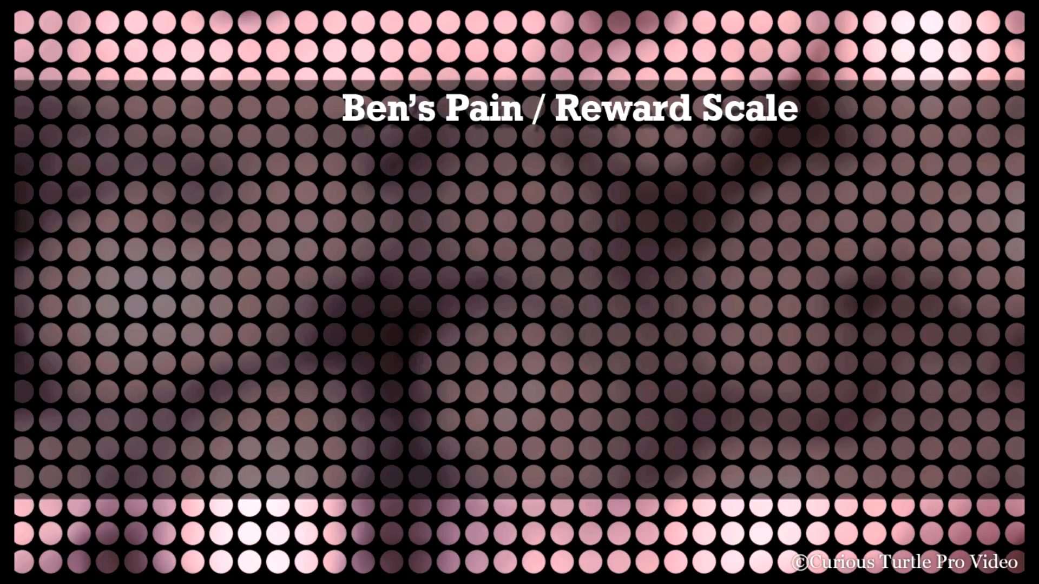
key("Right")
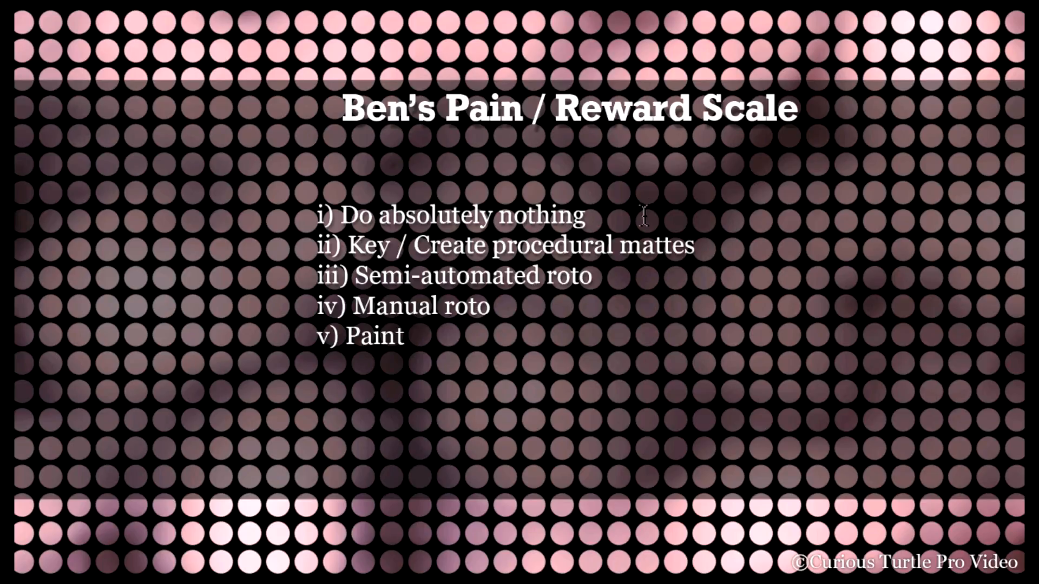
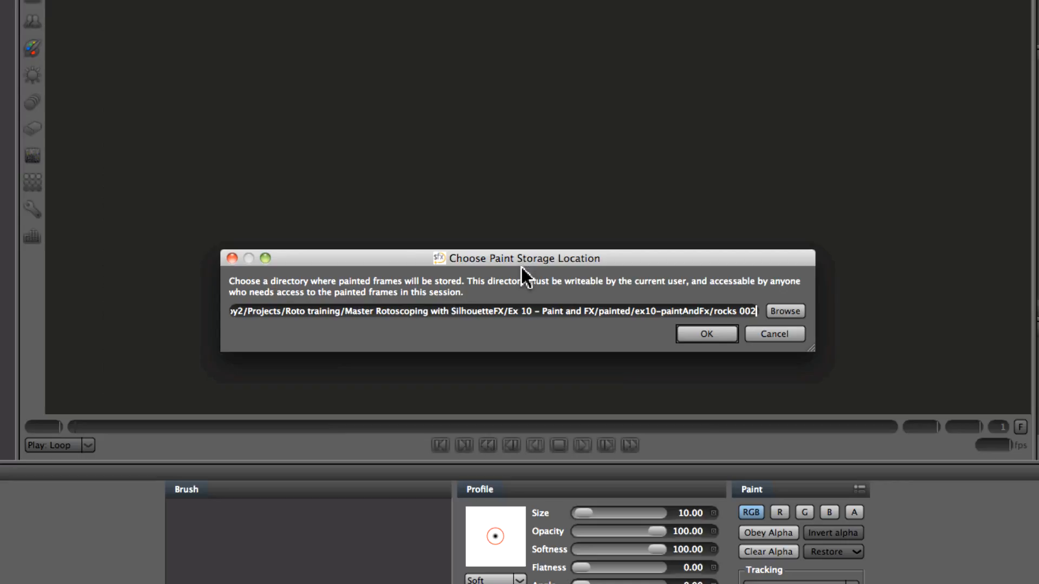
- Accept the painted/ex10-paintAndFx/rocks 002 directory as the paint storage location and have it created
left_click_drag(513, 255, 505, 201)
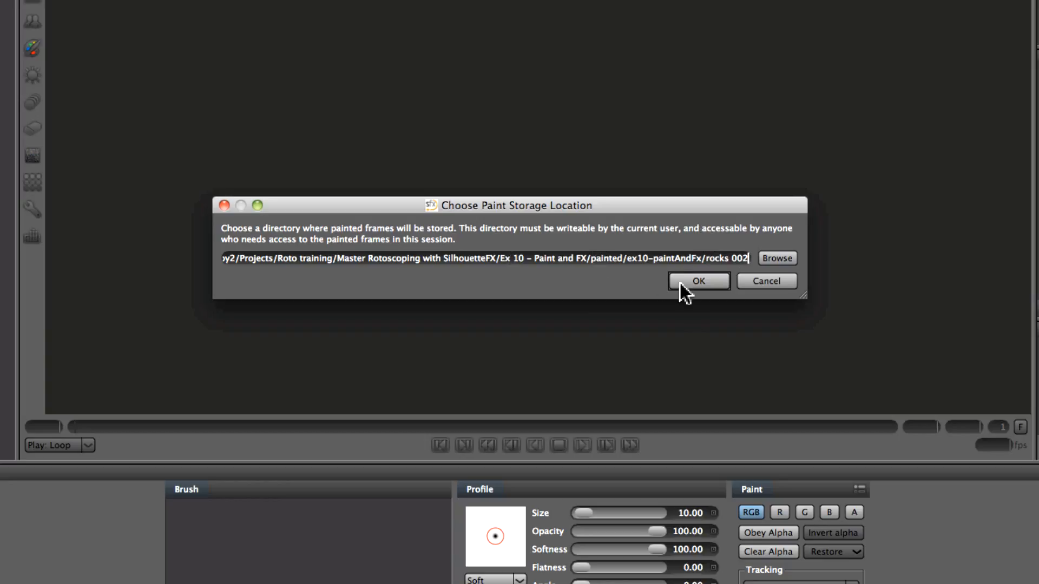
left_click(700, 283)
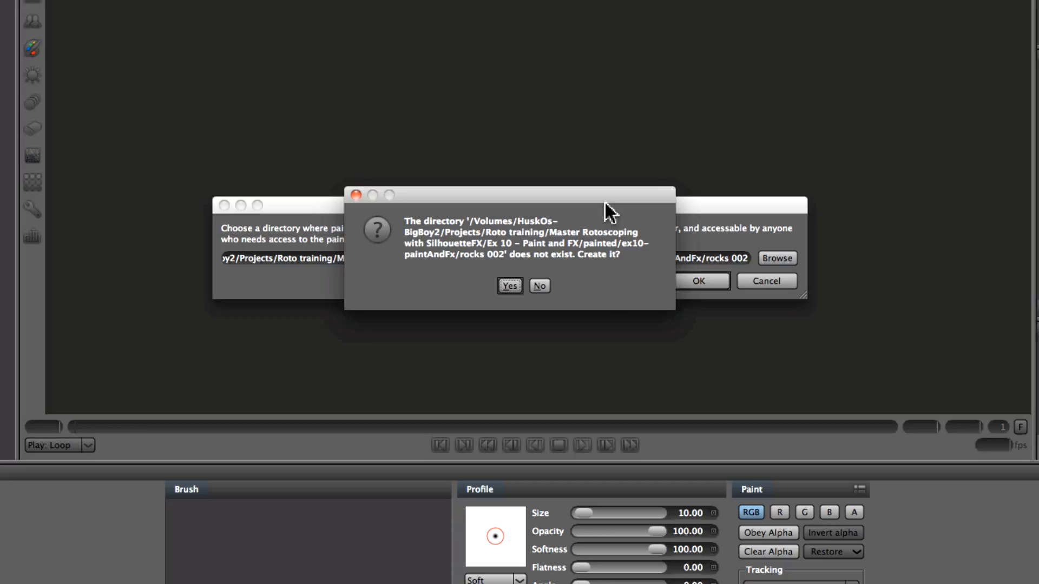
left_click(501, 288)
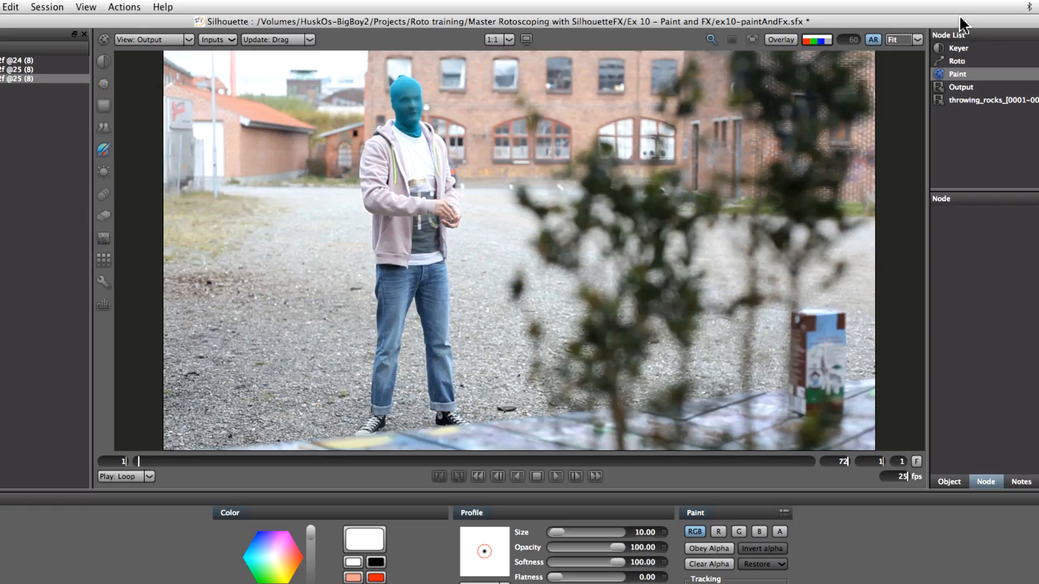
- View the Roto and Keyer nodes and return to the Paint node with its Color brush active
left_click(956, 61)
left_click(965, 49)
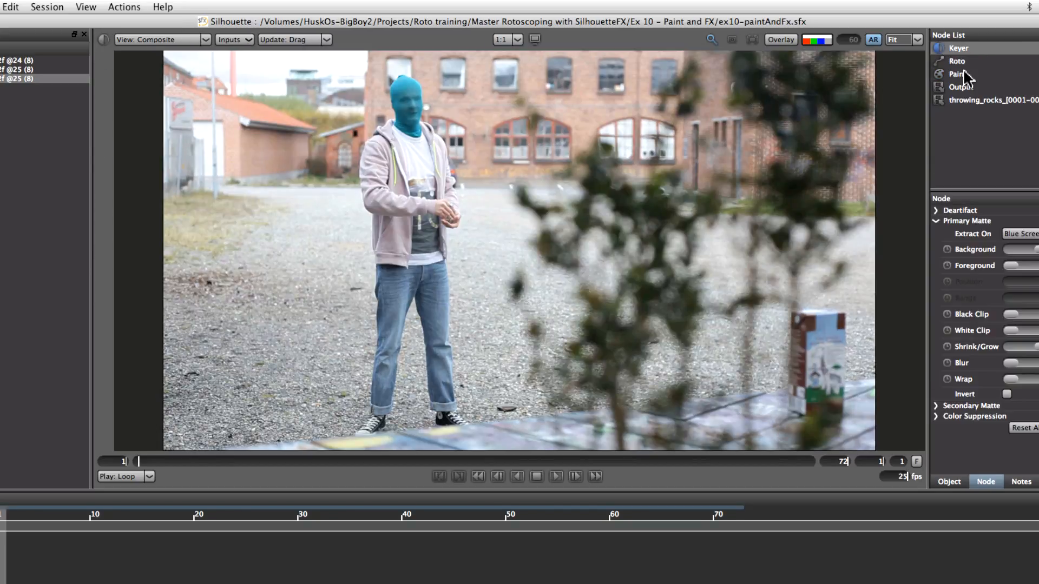
left_click(957, 74)
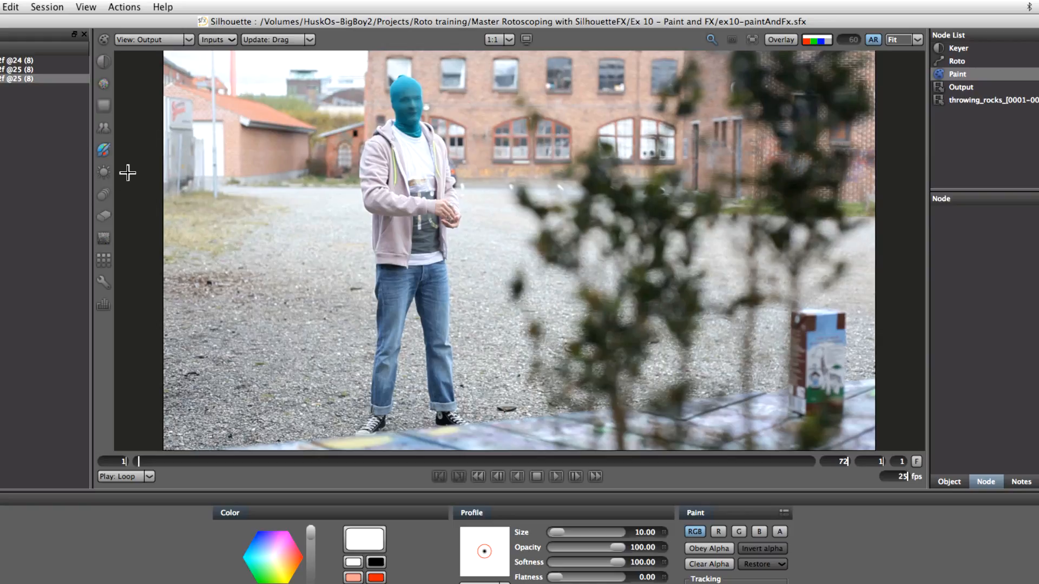
left_click(105, 151)
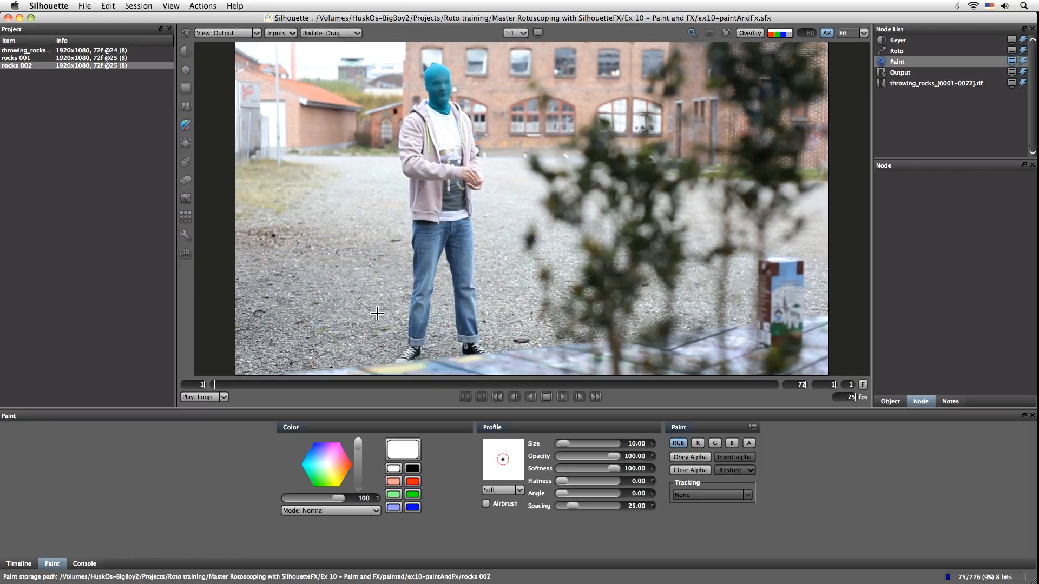
- Try blue, pink and other hues for the brush and set the paint colour to light cyan
left_click(321, 455)
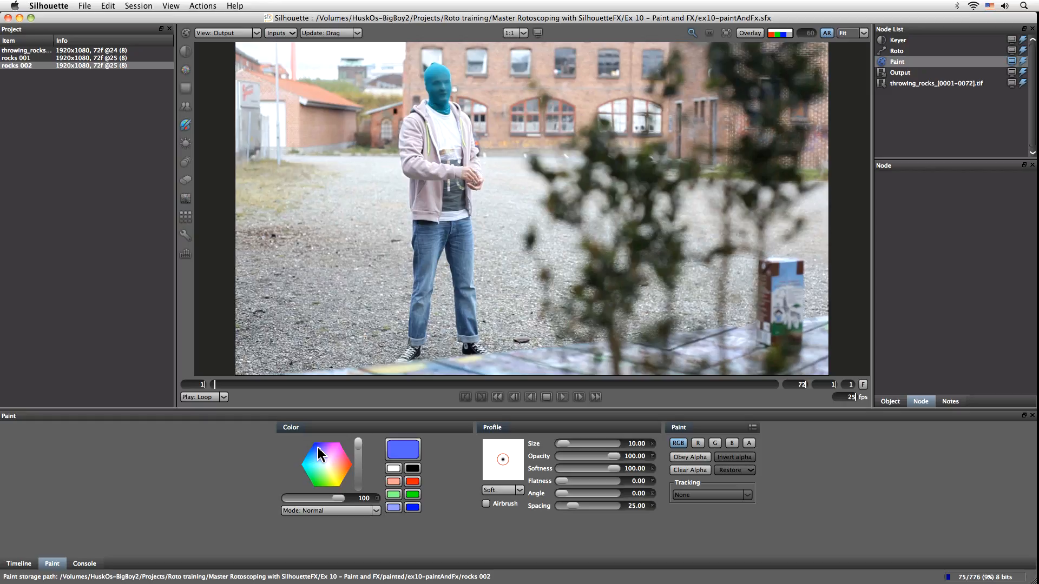
left_click(339, 455)
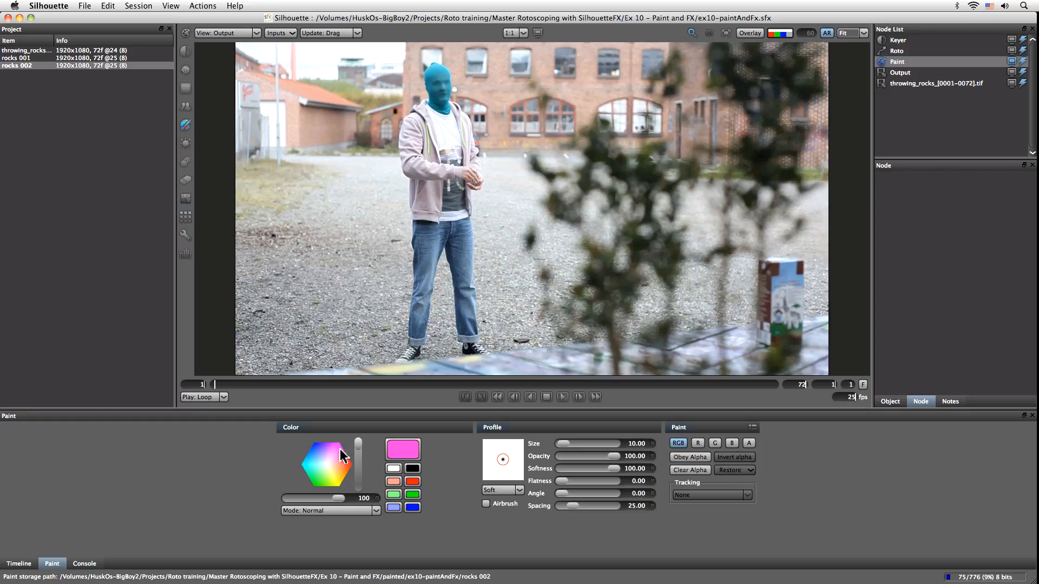
left_click(335, 453)
left_click(337, 484)
left_click(317, 468)
left_click(315, 467)
left_click(312, 460)
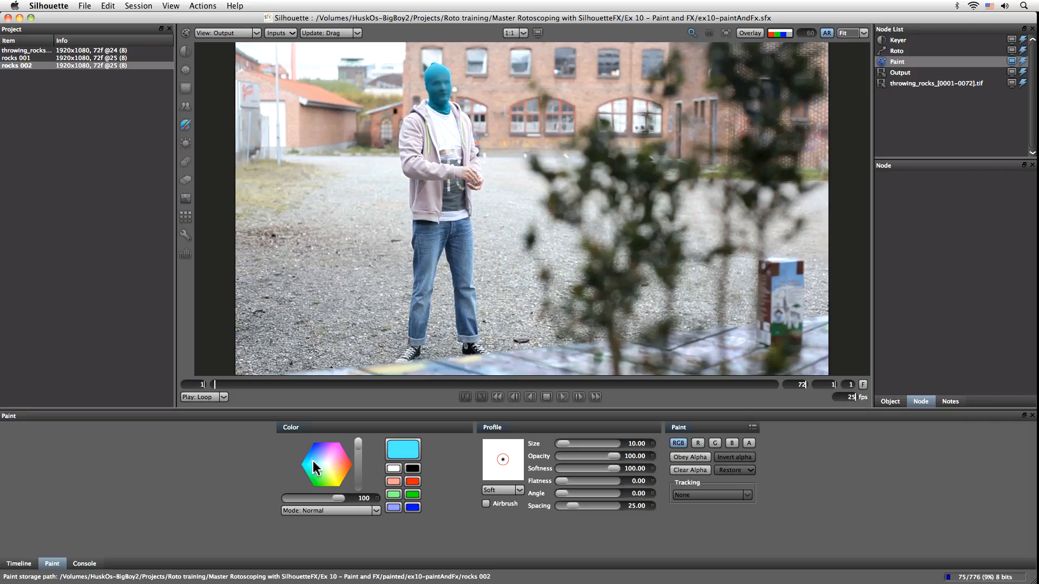
- Set the brush to pinkish red with size 54.36, opacity 61.22, softness 59.21, flatness 60, angle 29.39 and spacing 15.66
left_click(327, 464)
left_click_drag(323, 468, 360, 460)
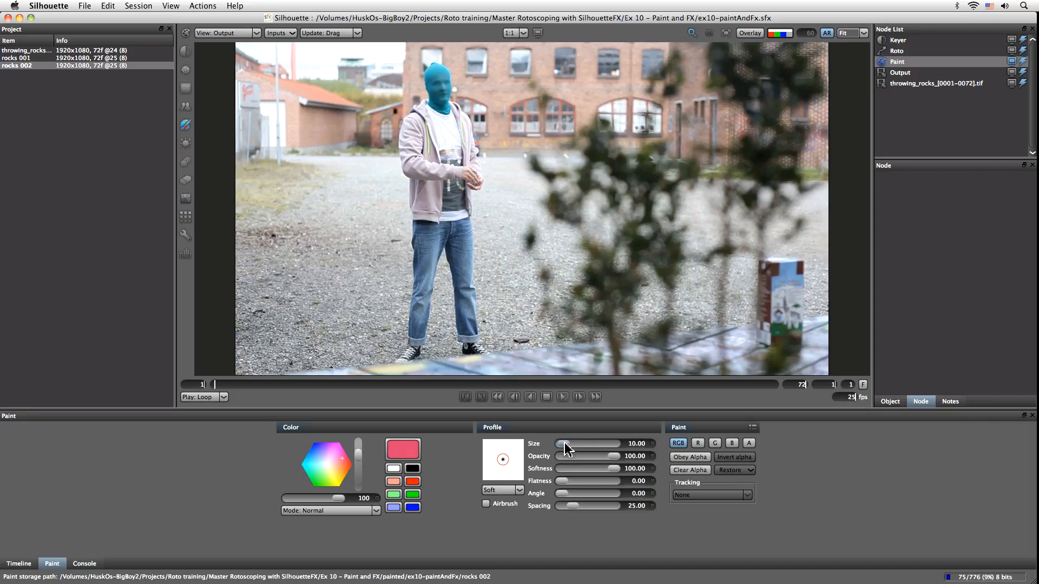
mouse_move(563, 448)
left_mouse_down()
mouse_move(603, 457)
mouse_move(573, 459)
mouse_move(594, 460)
mouse_move(579, 474)
mouse_move(538, 474)
mouse_move(592, 468)
mouse_move(575, 486)
mouse_move(595, 483)
mouse_move(564, 498)
mouse_move(569, 510)
left_mouse_up()
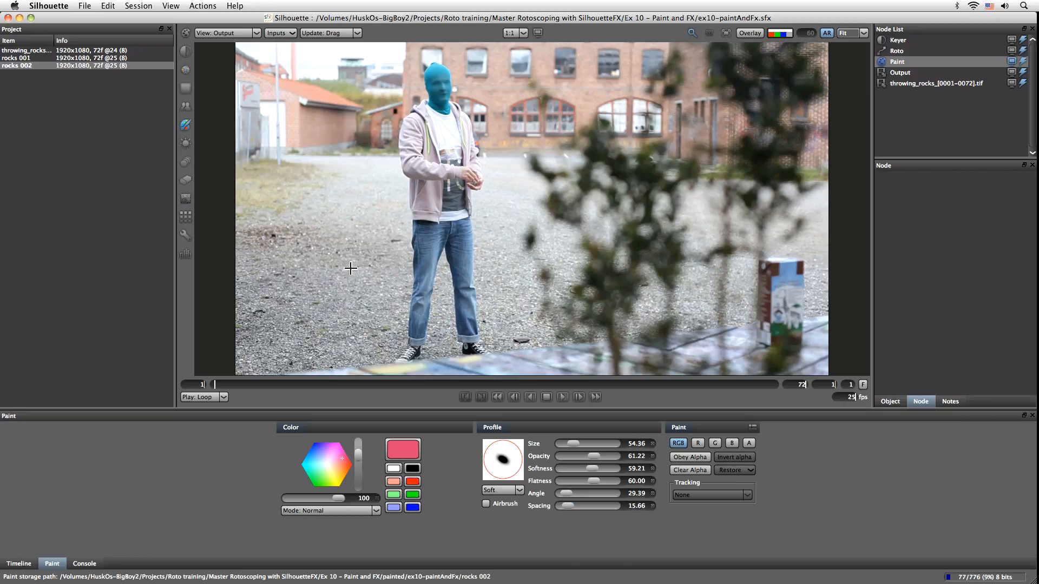
- Show the overlay, set the brush opacity to 100 and paint several pink strokes over the gravel and the man
left_click(748, 33)
mouse_move(337, 298)
left_mouse_down()
mouse_move(387, 238)
mouse_move(338, 298)
mouse_move(330, 293)
mouse_move(370, 212)
mouse_move(322, 295)
mouse_move(335, 269)
left_mouse_up()
left_click_drag(595, 461, 619, 458)
mouse_move(383, 306)
left_mouse_down()
mouse_move(420, 240)
mouse_move(441, 272)
mouse_move(471, 283)
mouse_move(507, 255)
left_mouse_up()
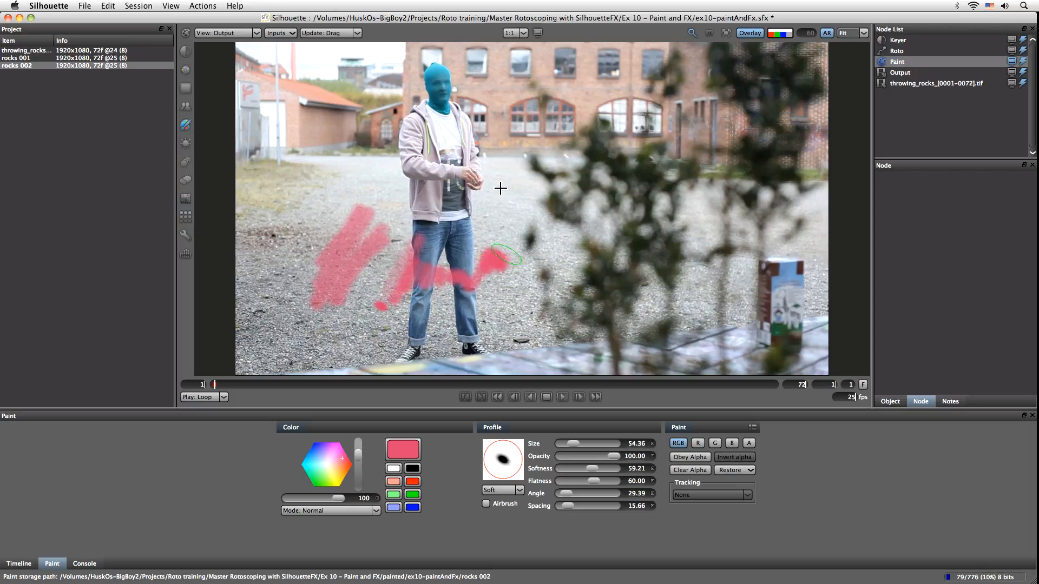
left_click_drag(515, 158, 554, 255)
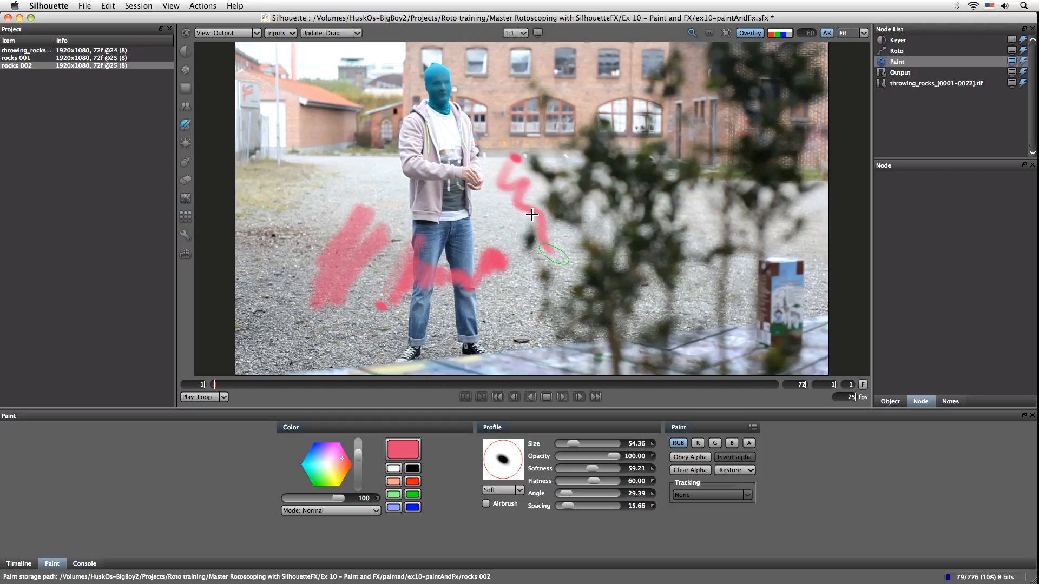
mouse_move(305, 174)
left_mouse_down()
mouse_move(355, 149)
mouse_move(386, 192)
mouse_move(406, 170)
mouse_move(419, 195)
mouse_move(494, 194)
left_mouse_up()
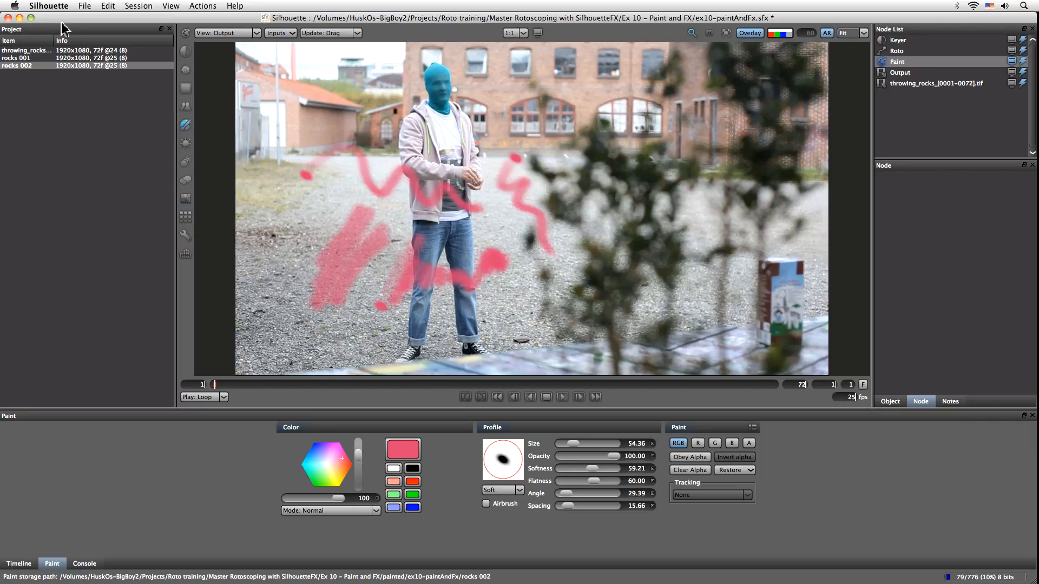
- Examine the Cursor options in the Paint preferences and leave the preferences without changing anything
left_click(49, 6)
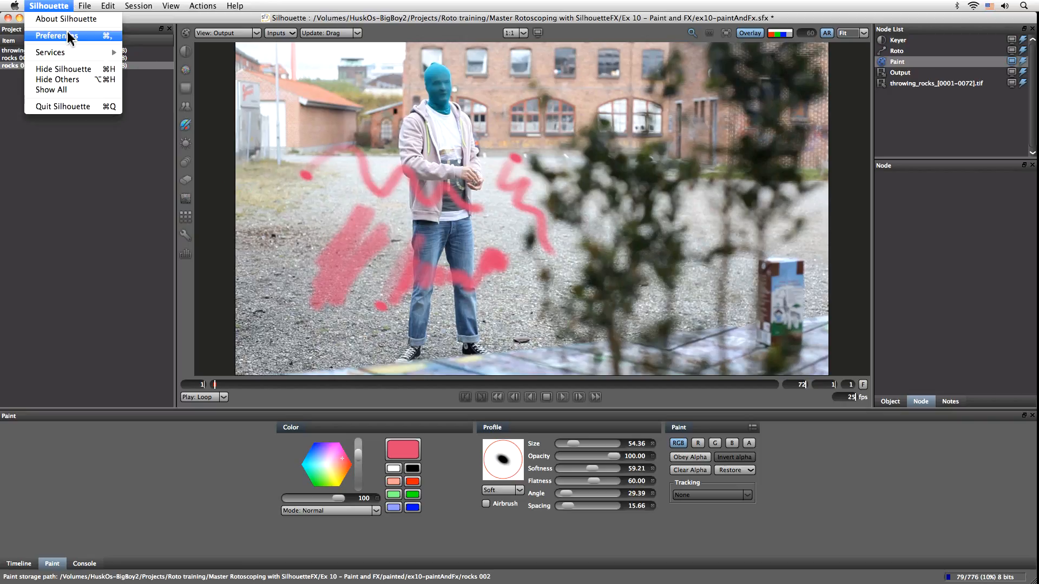
left_click(48, 39)
left_click(412, 219)
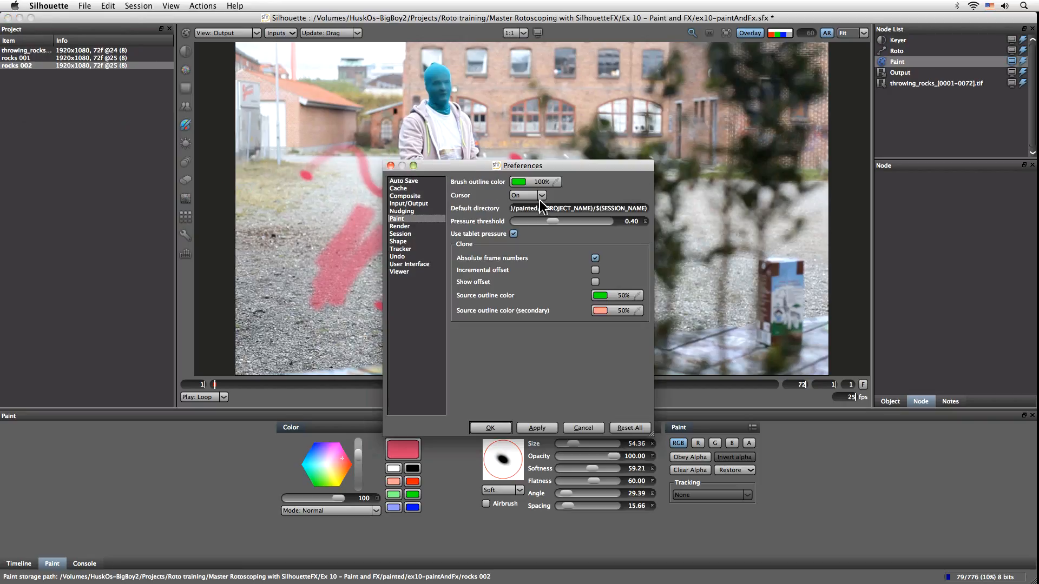
mouse_move(495, 165)
left_mouse_down()
mouse_move(684, 179)
mouse_move(679, 116)
left_mouse_up()
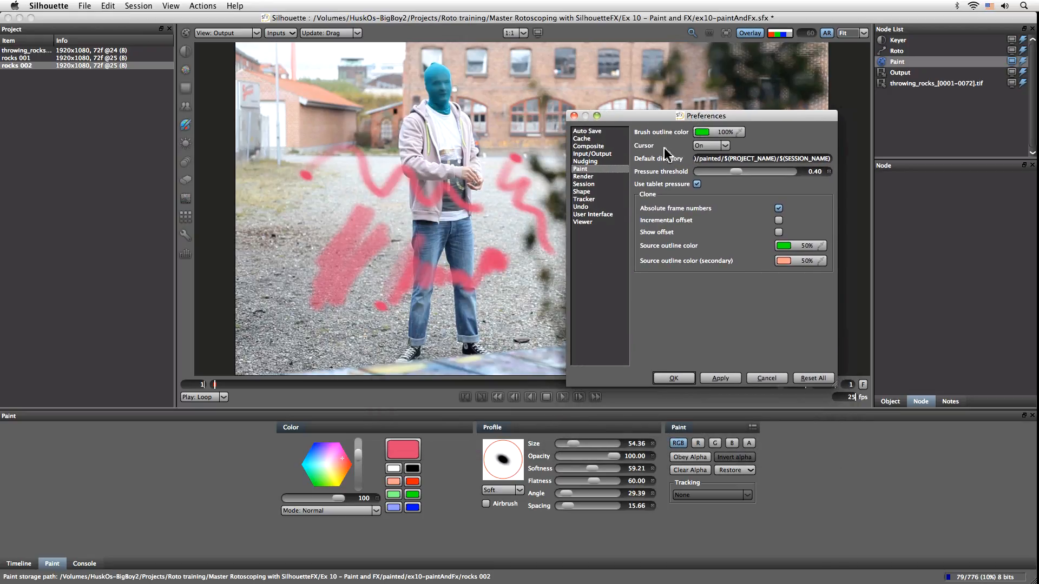
left_click(722, 146)
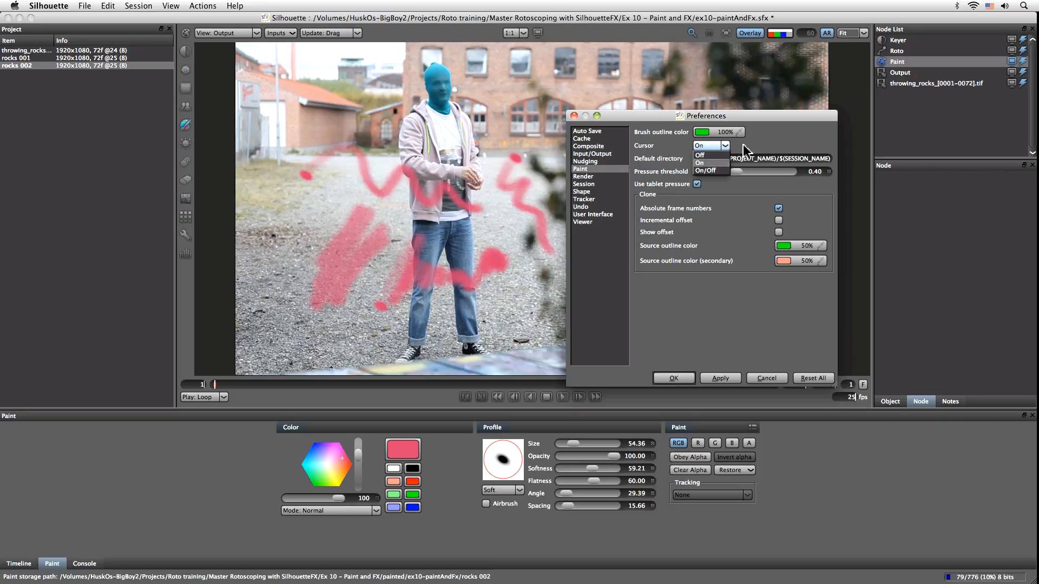
left_click(645, 145)
left_click(760, 378)
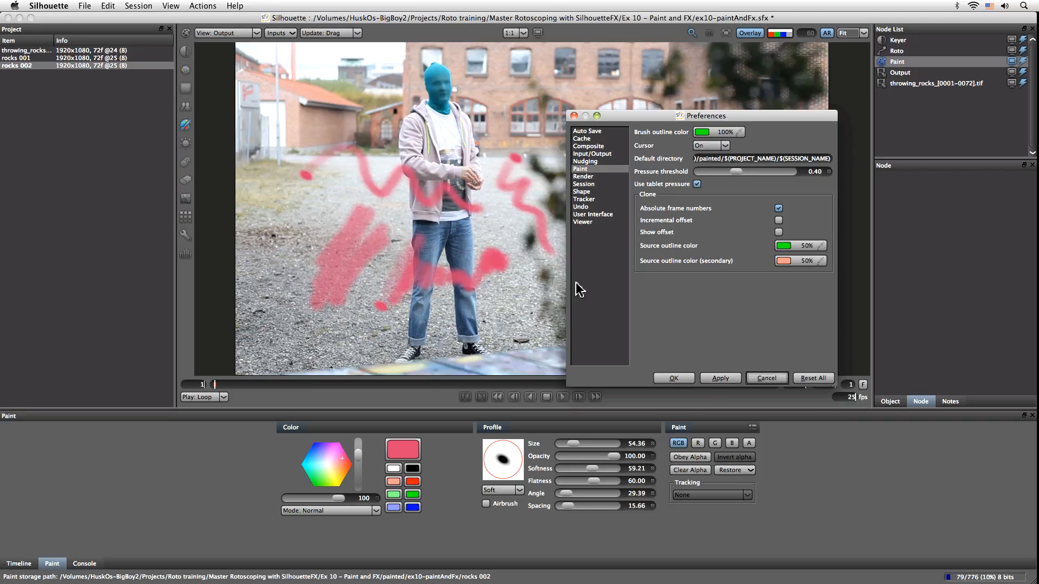
left_click(764, 376)
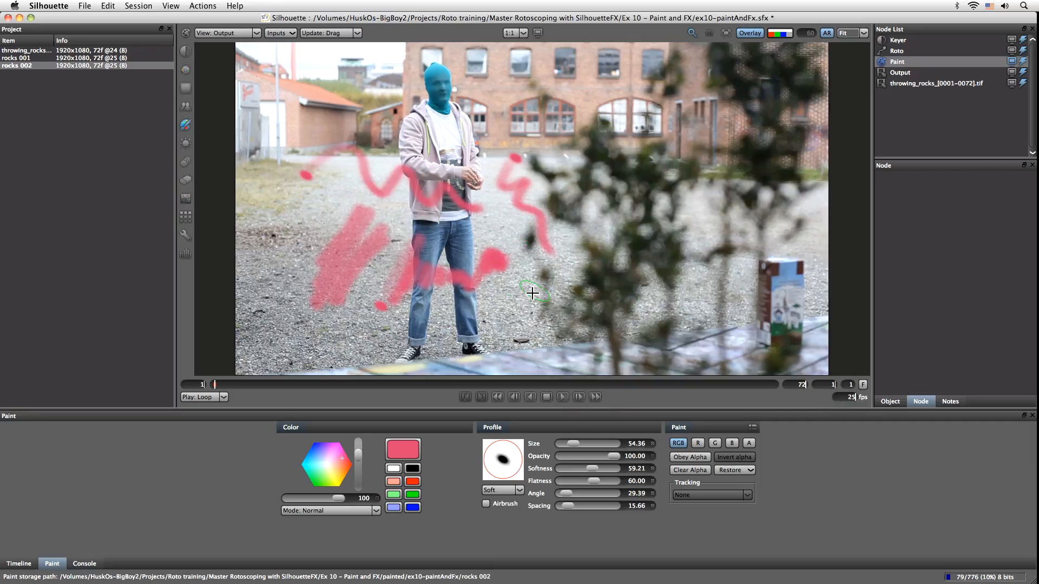
- Set the Cursor option in the Paint preferences to On/Off and try a short stroke beside the man's legs
left_click(48, 5)
mouse_move(84, 6)
mouse_move(48, 6)
left_click(60, 34)
left_click(525, 196)
left_click(525, 208)
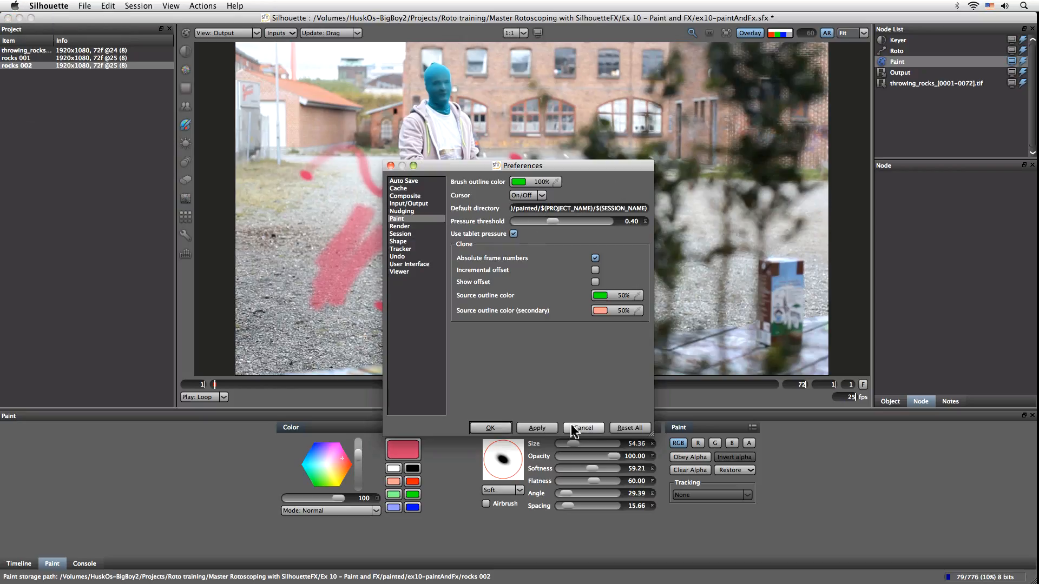
left_click(490, 428)
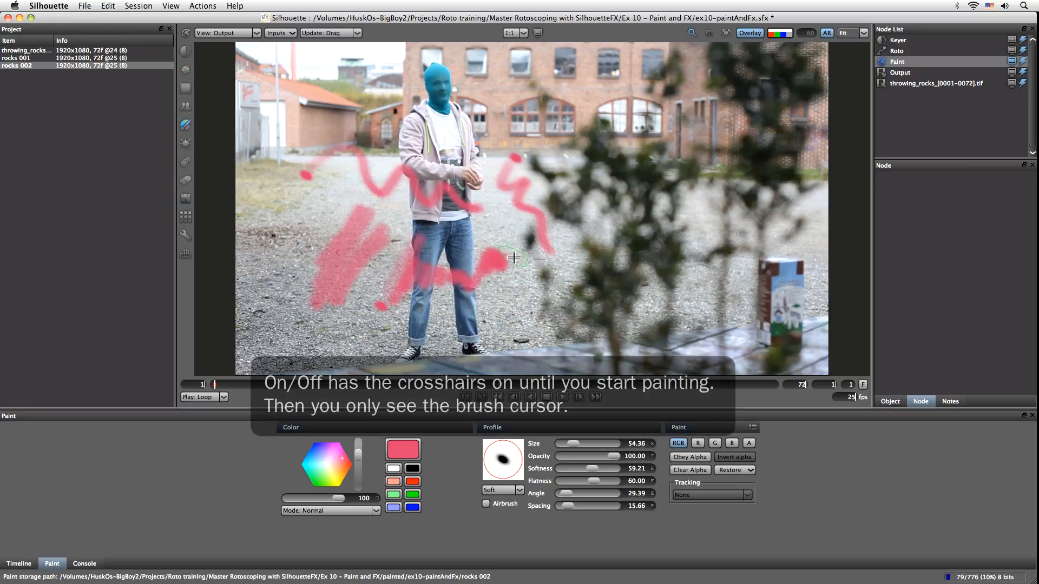
left_click_drag(523, 289, 541, 292)
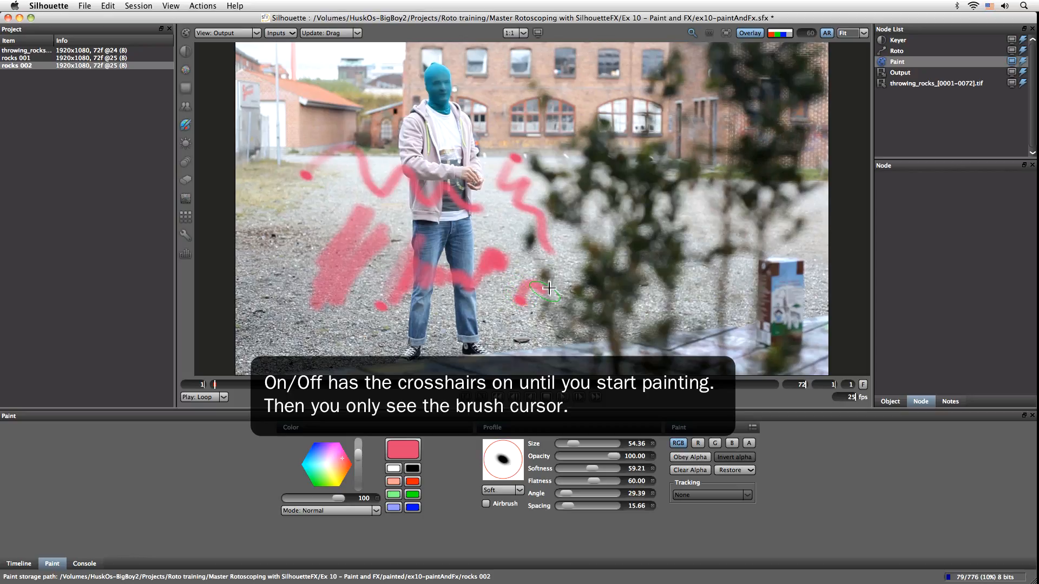
left_click(565, 266)
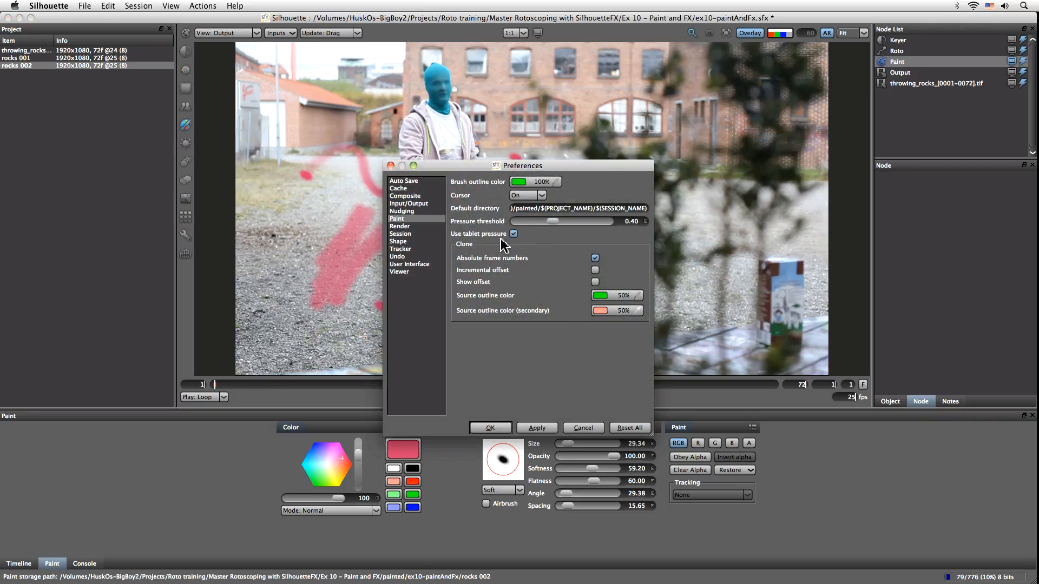
- Set the paint pressure threshold to 0.00 and paint test strokes of varying pressure beside the man and up to the building
left_click_drag(553, 222, 514, 224)
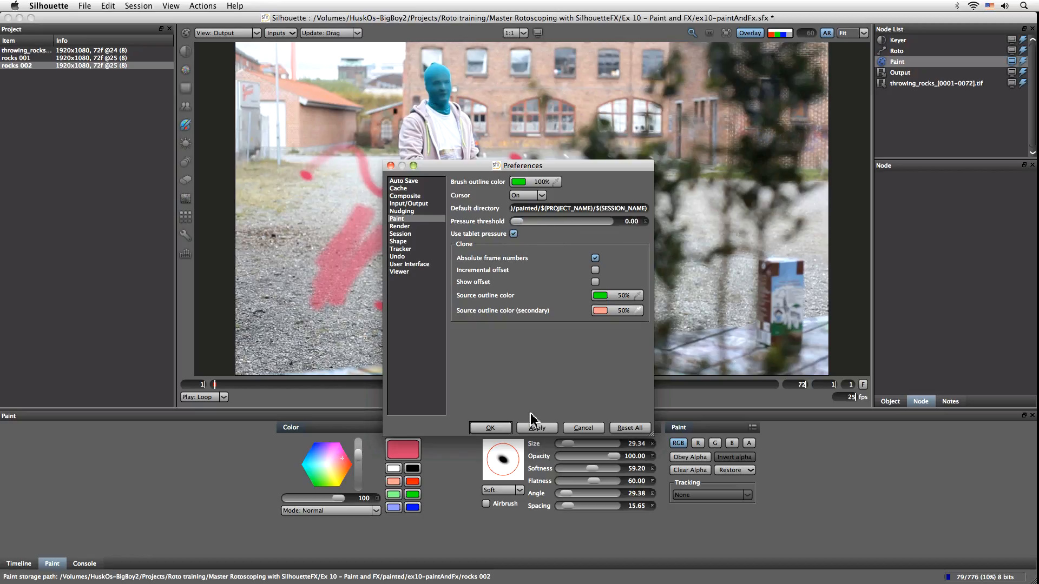
left_click(490, 428)
left_click_drag(498, 307, 517, 286)
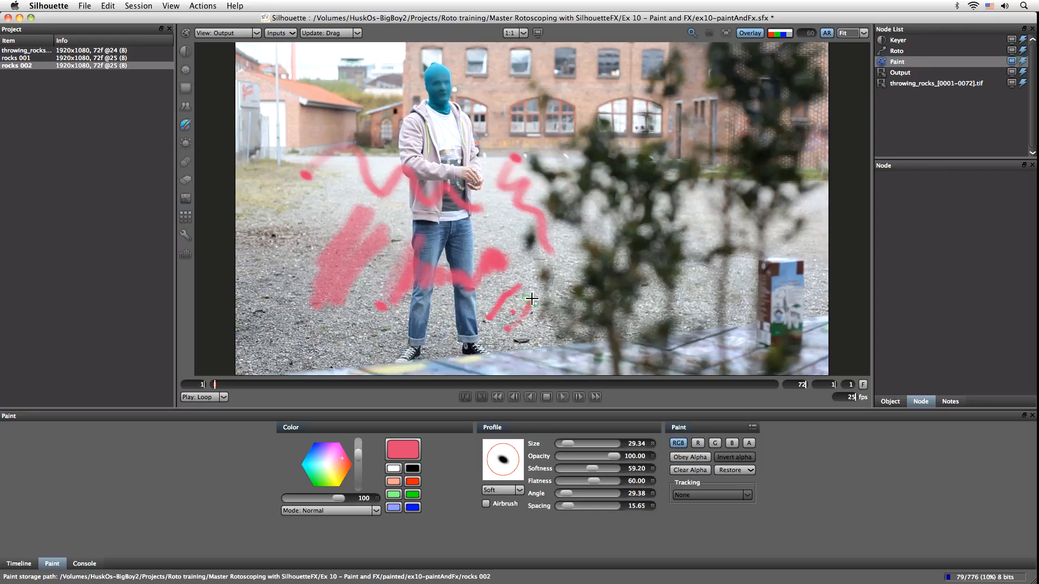
mouse_move(548, 279)
left_mouse_down()
mouse_move(498, 211)
mouse_move(482, 159)
mouse_move(497, 132)
mouse_move(533, 115)
mouse_move(531, 104)
mouse_move(505, 95)
mouse_move(449, 150)
left_mouse_up()
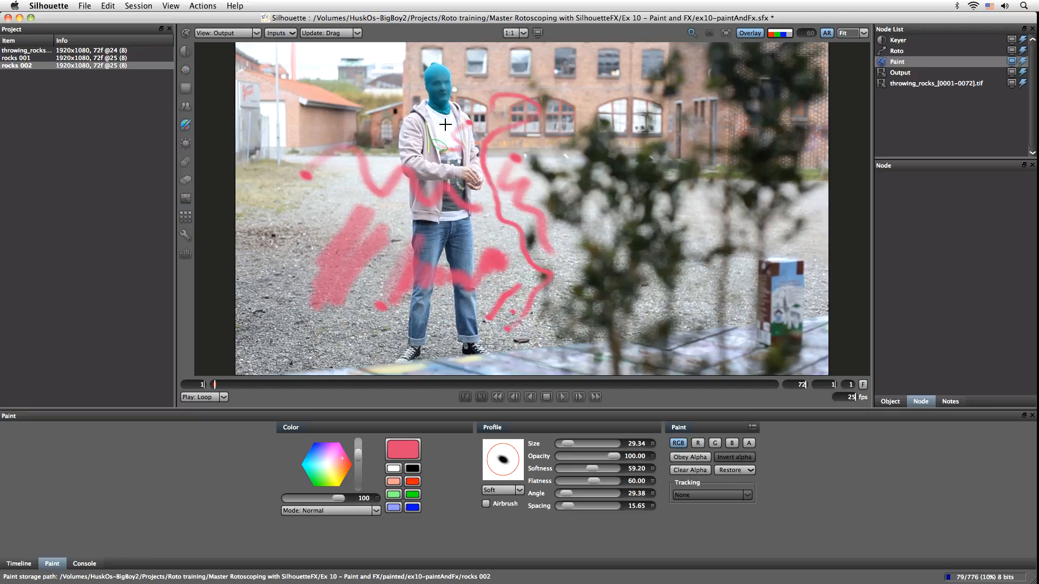
- Raise the paint pressure threshold to 0.59 and paint long test strokes across the building, the plant and the gravel
left_click(65, 6)
left_click(84, 38)
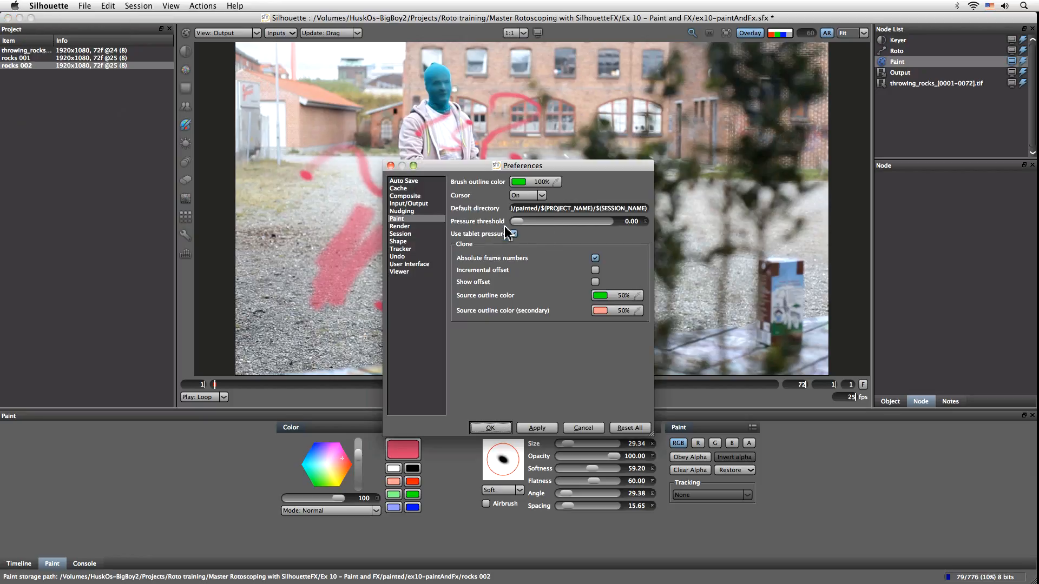
left_click_drag(517, 225, 601, 227)
left_click(490, 428)
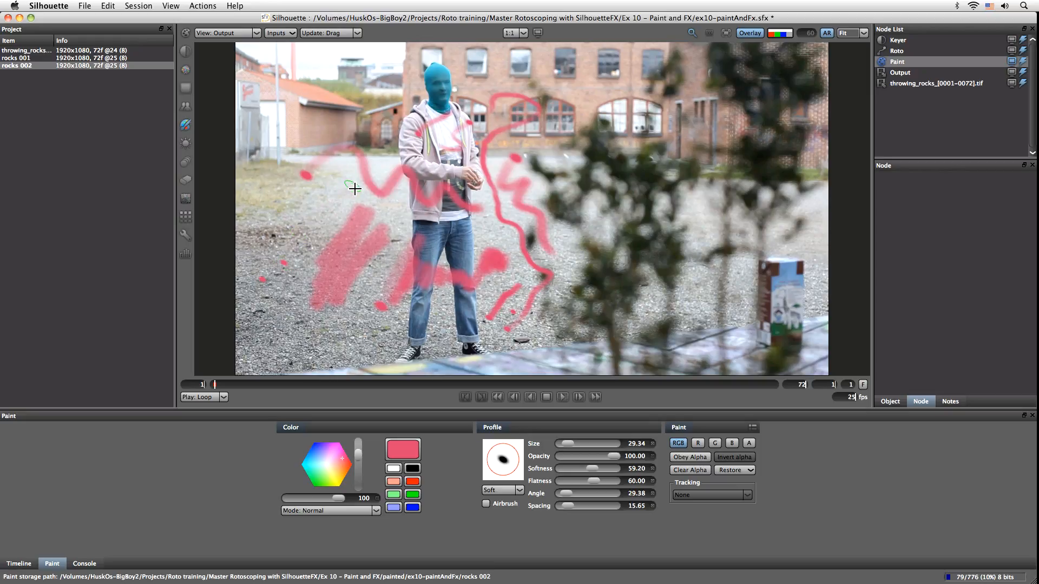
left_click(49, 5)
left_click(108, 37)
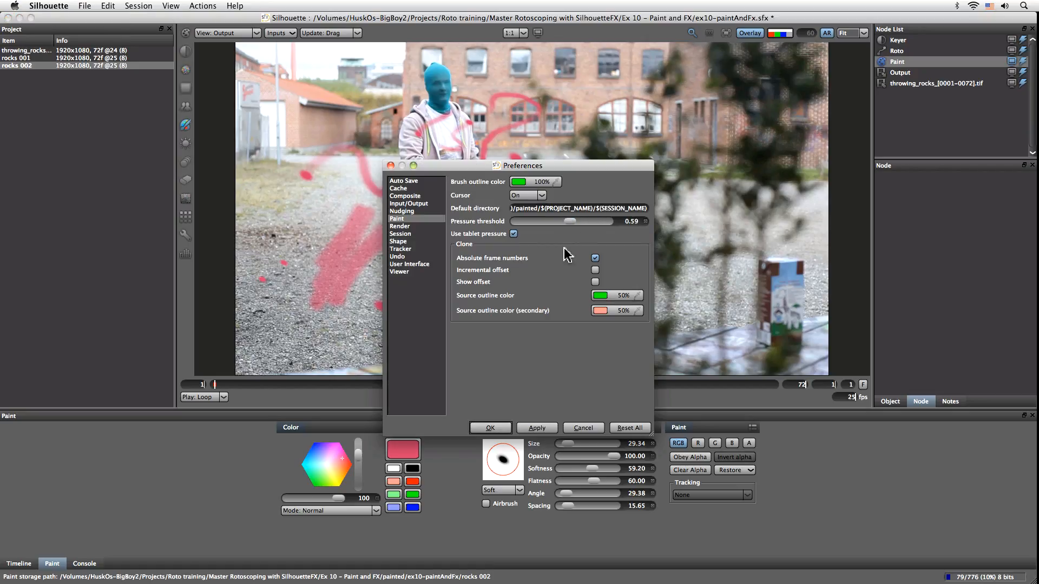
left_click(490, 427)
mouse_move(281, 145)
left_mouse_down()
mouse_move(310, 118)
mouse_move(335, 114)
mouse_move(348, 128)
mouse_move(360, 108)
mouse_move(338, 78)
mouse_move(429, 56)
mouse_move(502, 67)
mouse_move(547, 93)
mouse_move(602, 83)
mouse_move(550, 61)
mouse_move(603, 64)
mouse_move(642, 81)
mouse_move(656, 105)
left_mouse_up()
mouse_move(691, 147)
left_mouse_down()
mouse_move(713, 296)
mouse_move(698, 322)
mouse_move(671, 303)
mouse_move(719, 257)
left_mouse_up()
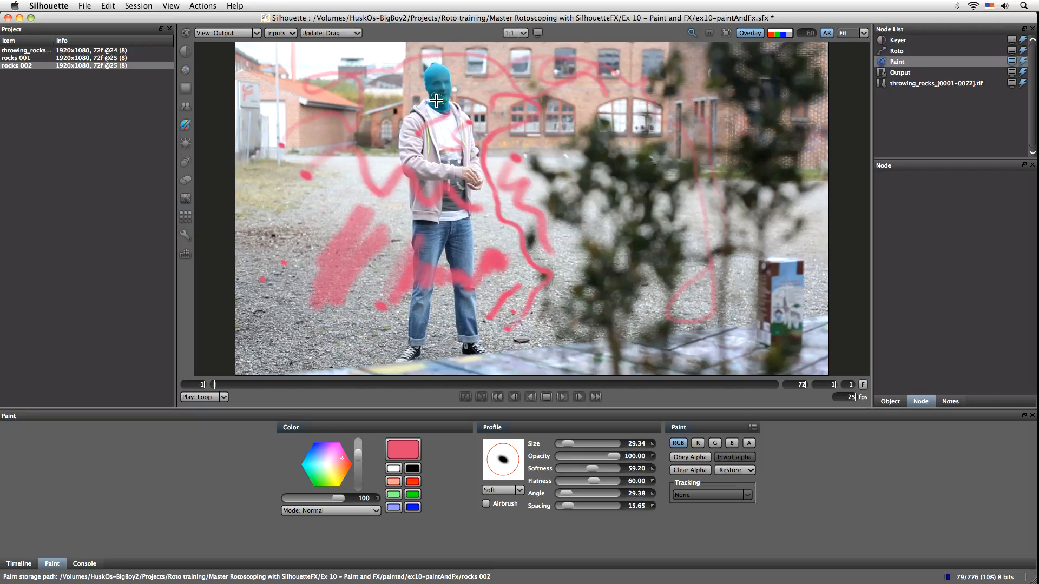
left_click_drag(291, 246, 338, 210)
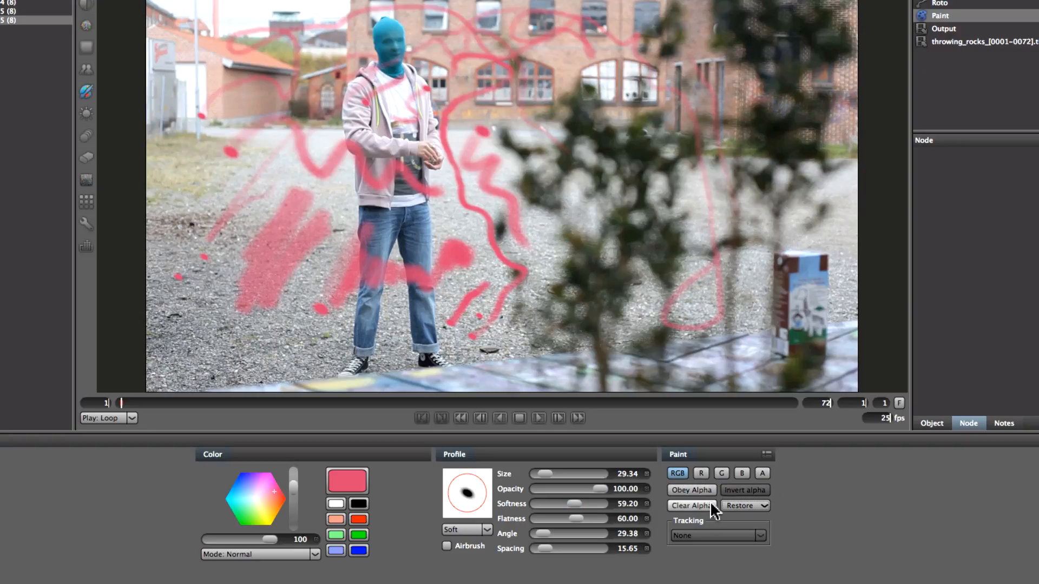
- Restore the current frame to remove all paint strokes from it
left_click(764, 504)
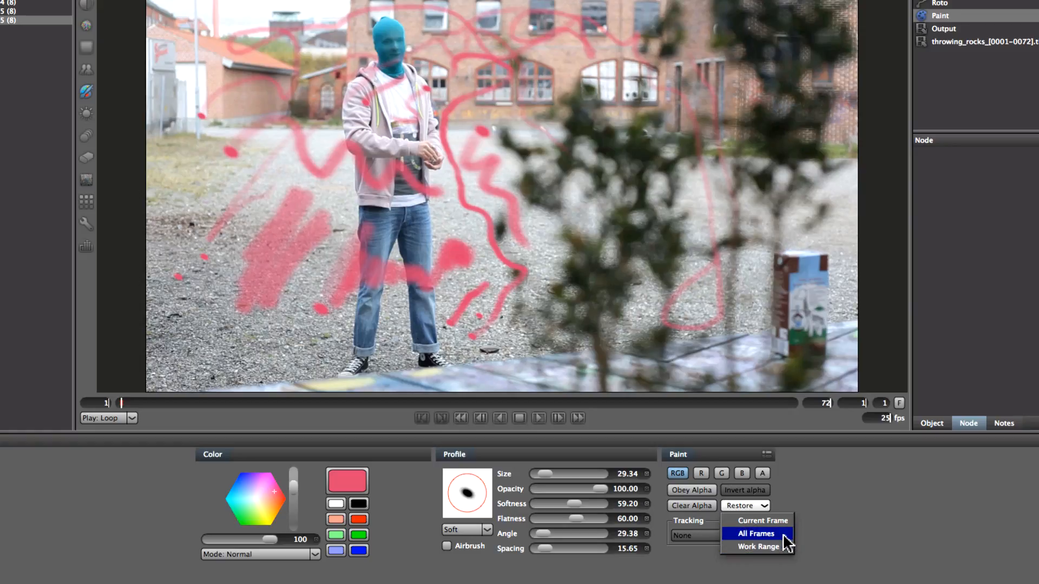
left_click(784, 520)
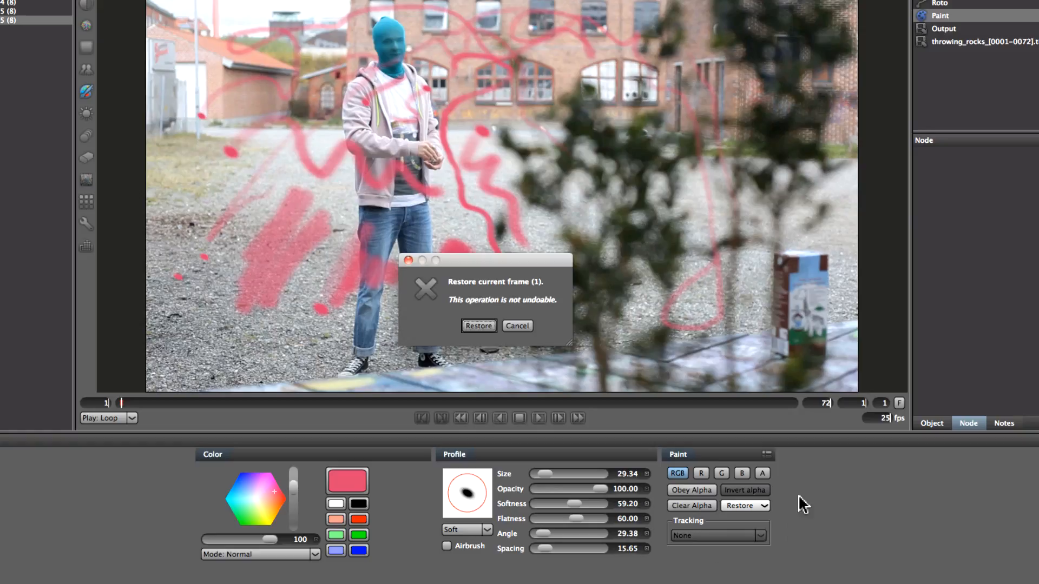
left_click(479, 325)
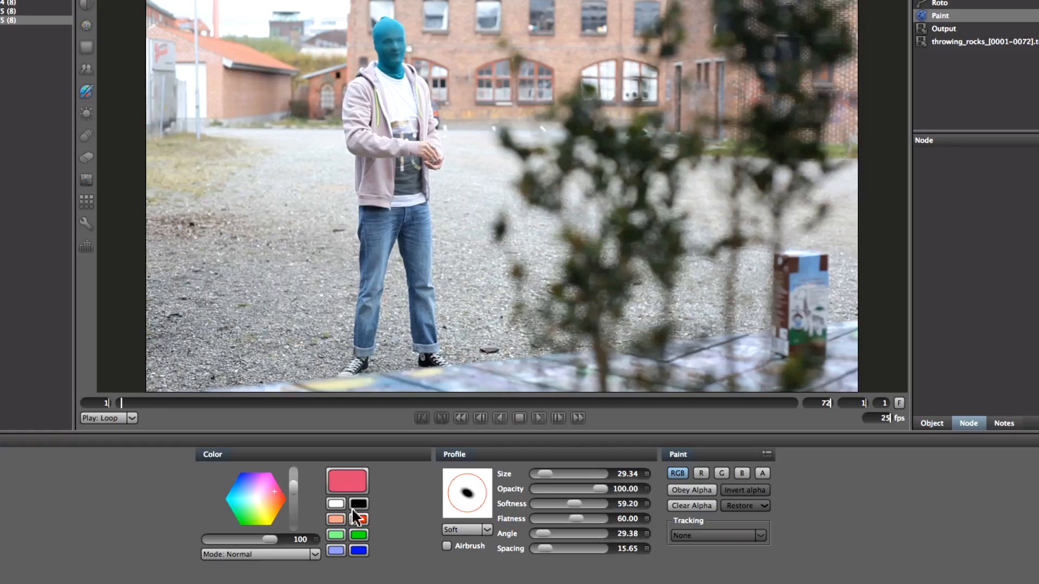
- Store the current pink in place of the red palette swatch and view the available colour modes
left_click_drag(346, 483, 355, 523)
left_click_drag(352, 475, 370, 517)
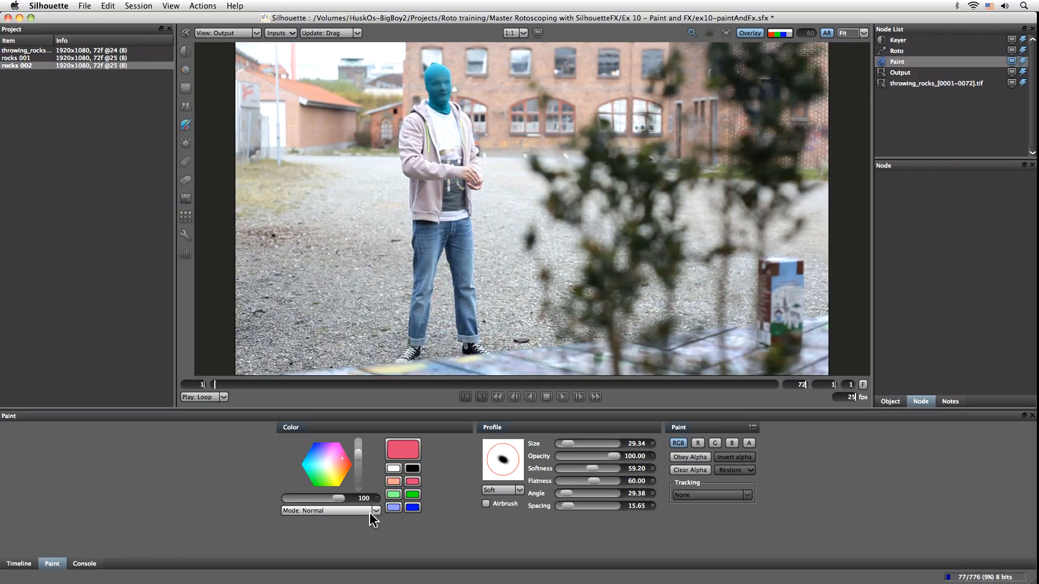
left_click(376, 512)
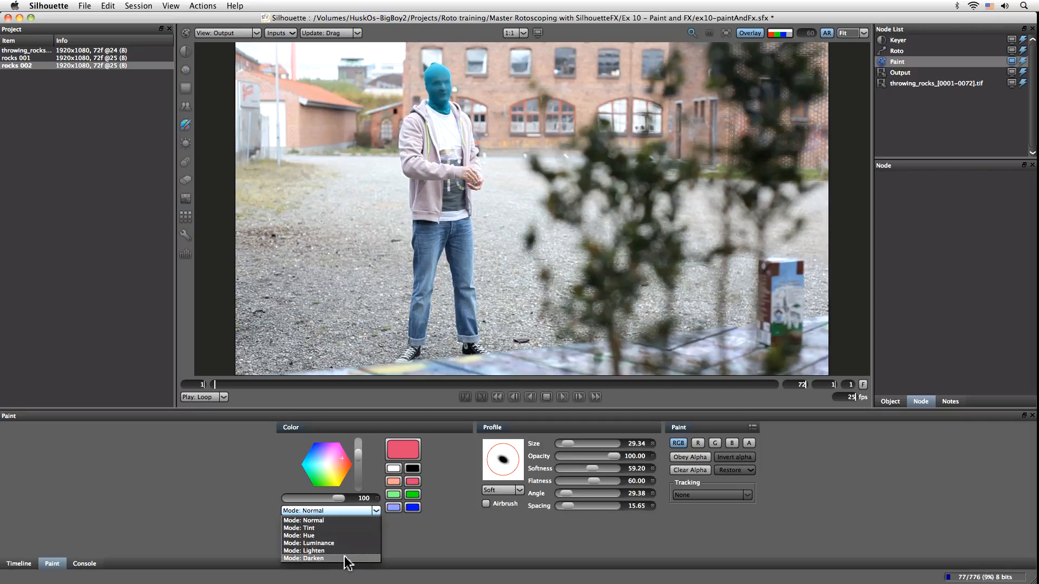
left_click(460, 525)
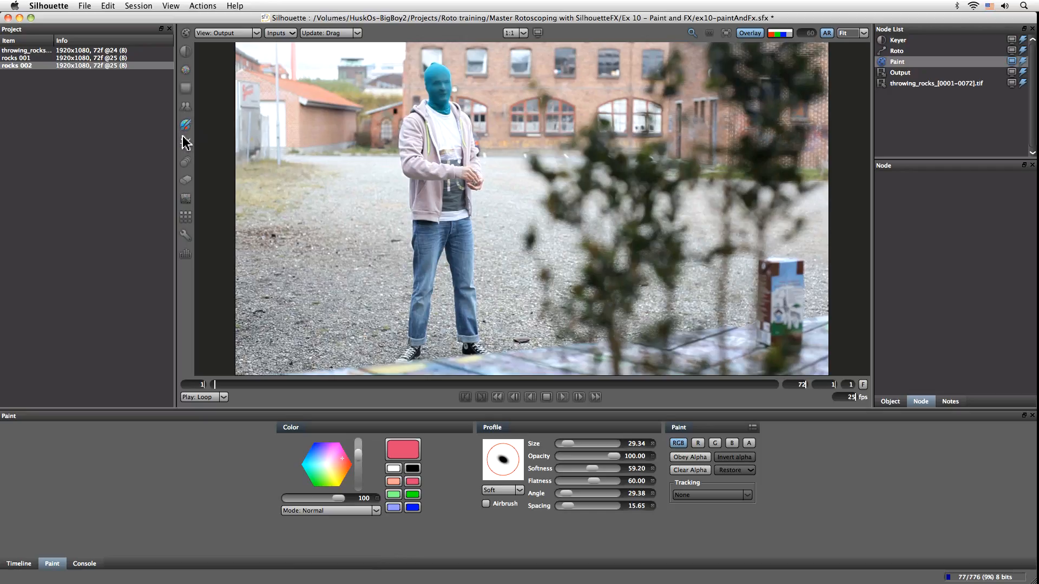
- Switch to the Clone brush, view the input choices for Clone 1 to 4 and set the clone source to Clone 1
left_click(185, 107)
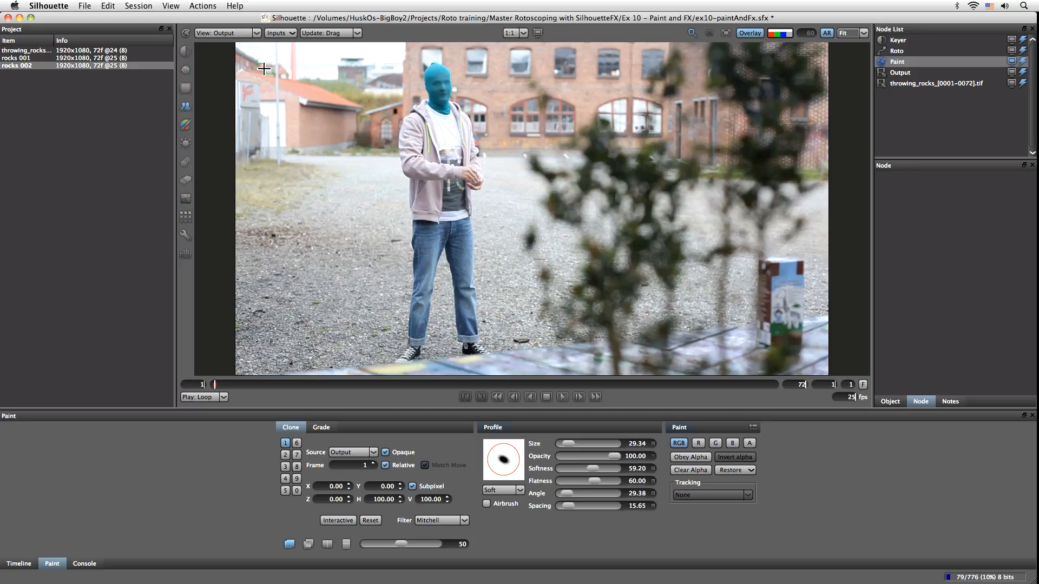
left_click(255, 34)
left_click(284, 31)
left_click(292, 36)
left_click(292, 34)
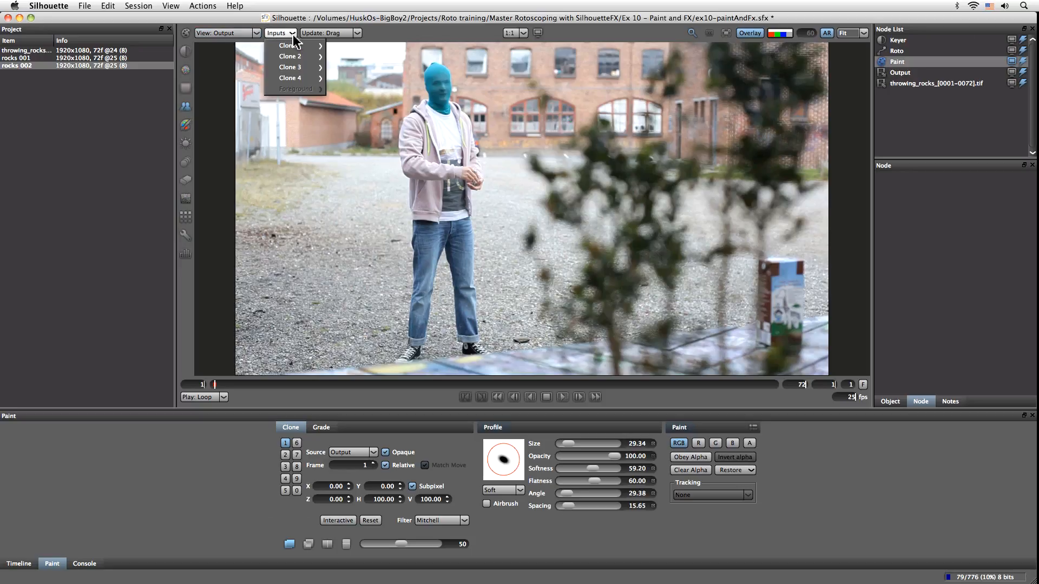
mouse_move(306, 45)
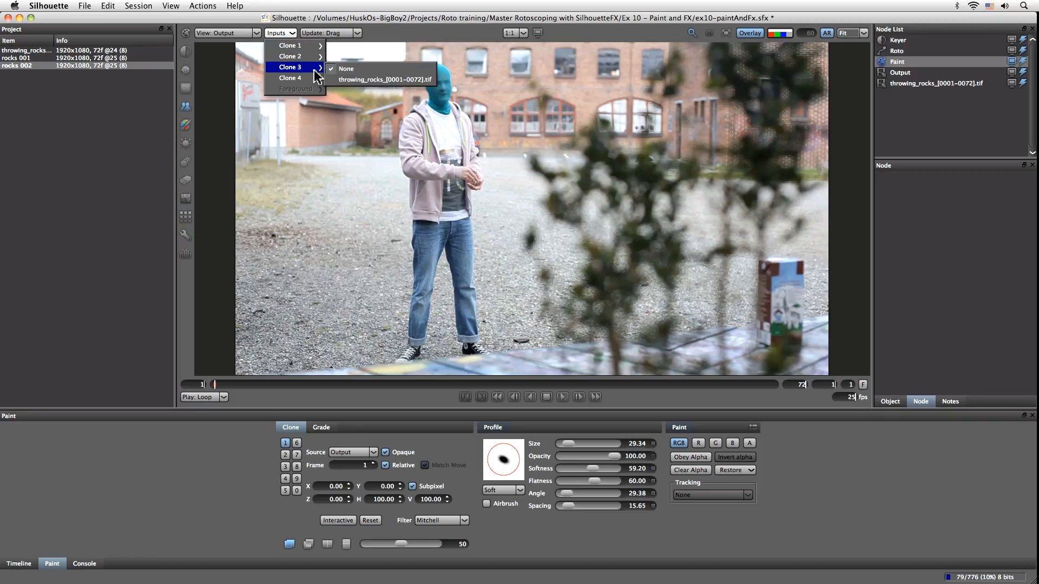
left_click(351, 57)
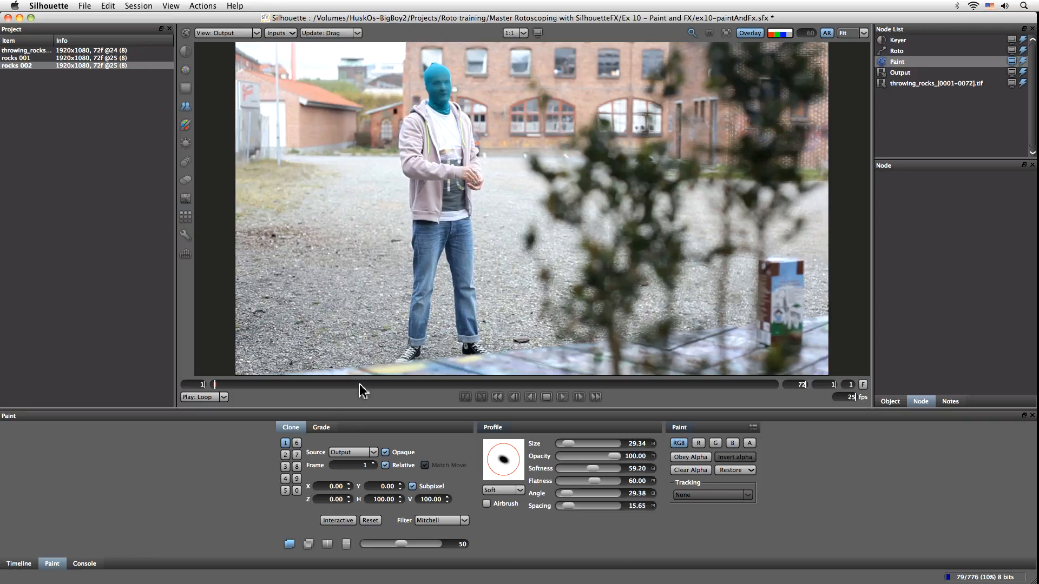
left_click(362, 452)
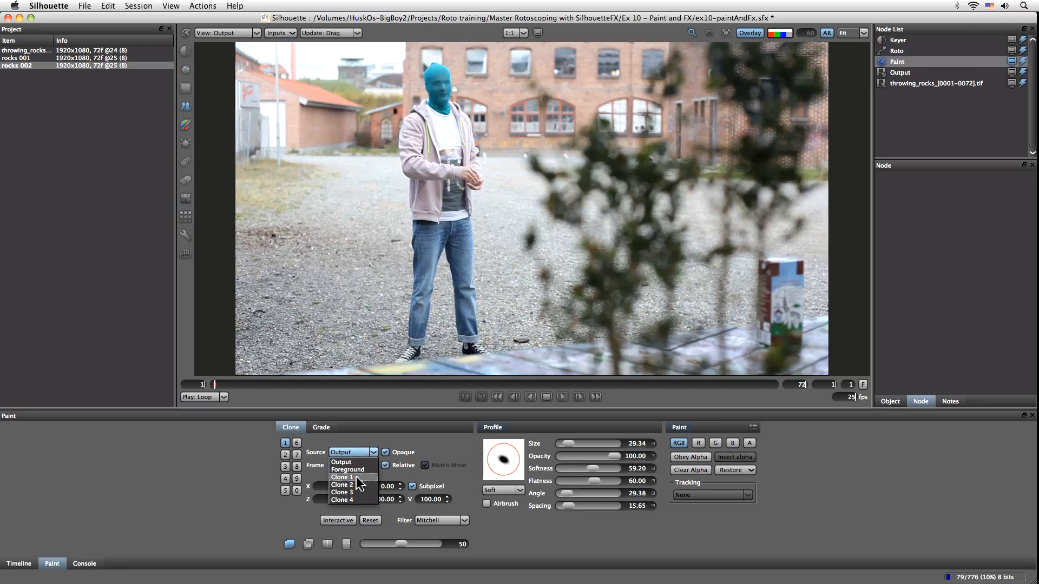
left_click(350, 460)
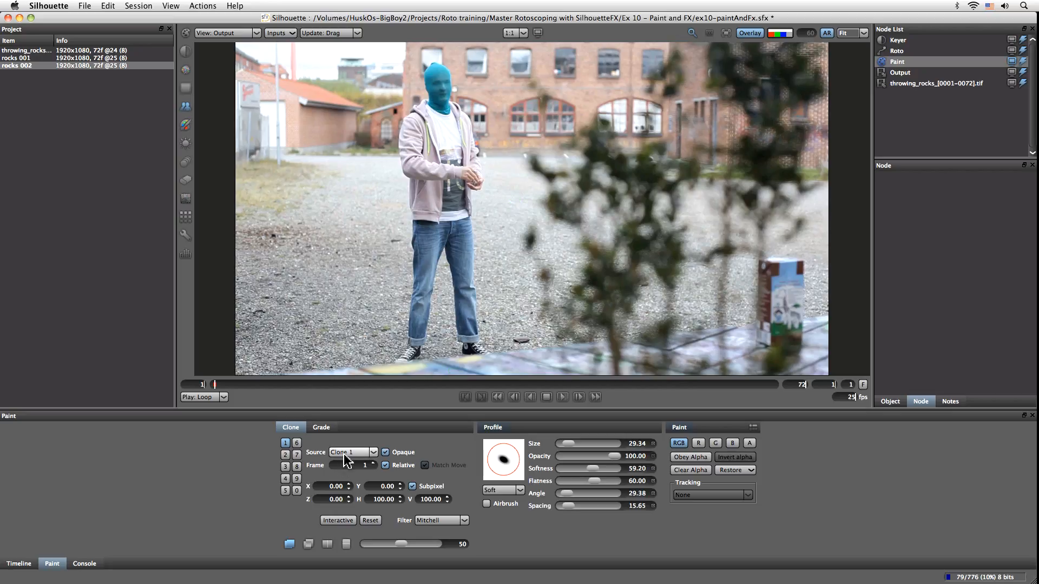
- Offset the clone source interactively to about X 54, Y 0, then turn off interactive alignment and the onion-skin overlay
left_click(336, 522)
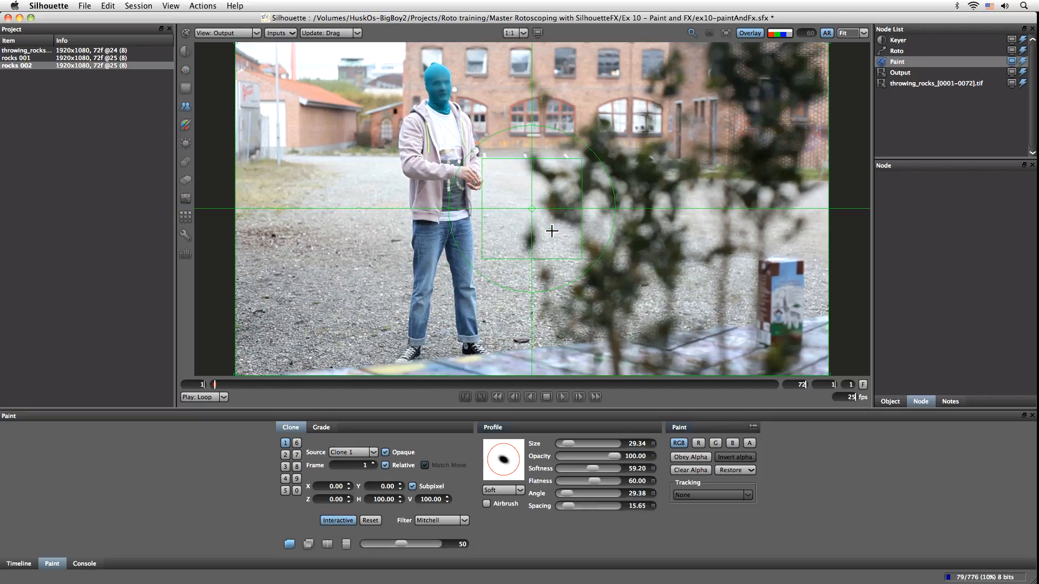
mouse_move(556, 229)
left_mouse_down()
mouse_move(538, 229)
mouse_move(536, 242)
left_mouse_up()
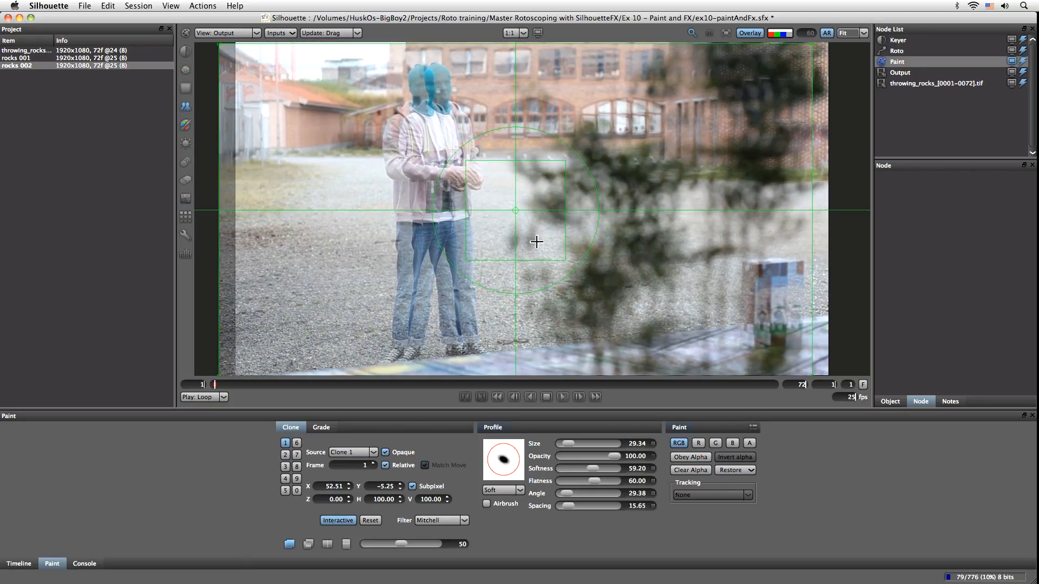
left_click(290, 544)
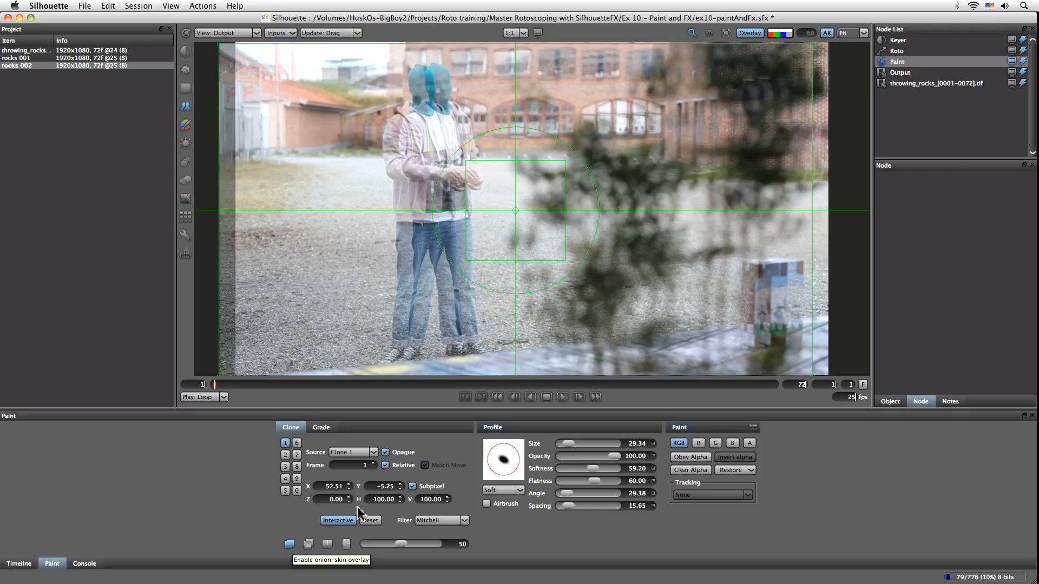
left_click_drag(552, 218, 552, 217)
left_click(341, 521)
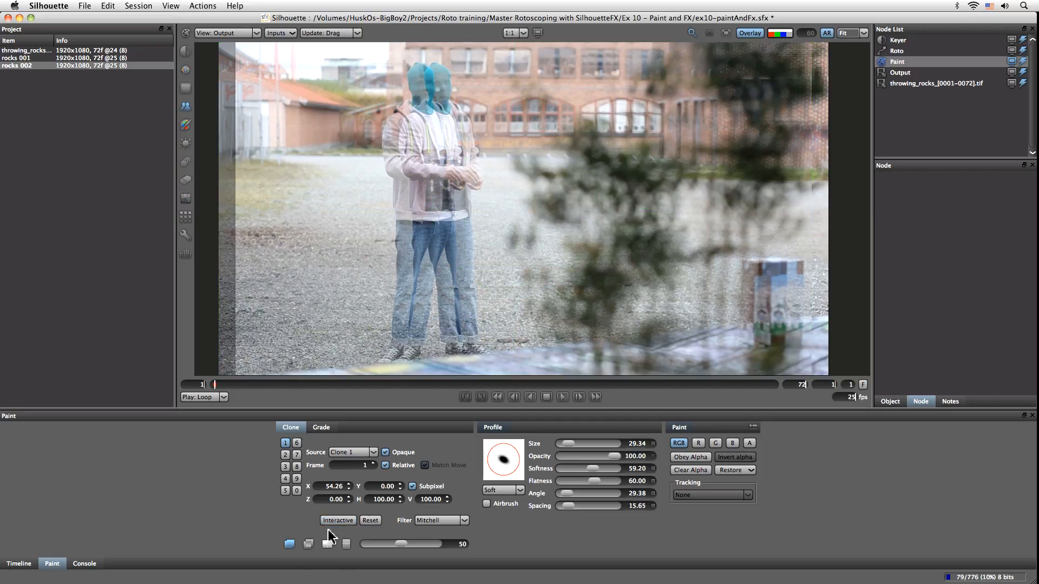
left_click(289, 544)
- Clone gravel over the isolated dark leaf between the man and the plant, with the source offset at X 56.01, Y -5.25
left_click_drag(488, 122, 488, 120)
scroll(514, 234, "up", 3)
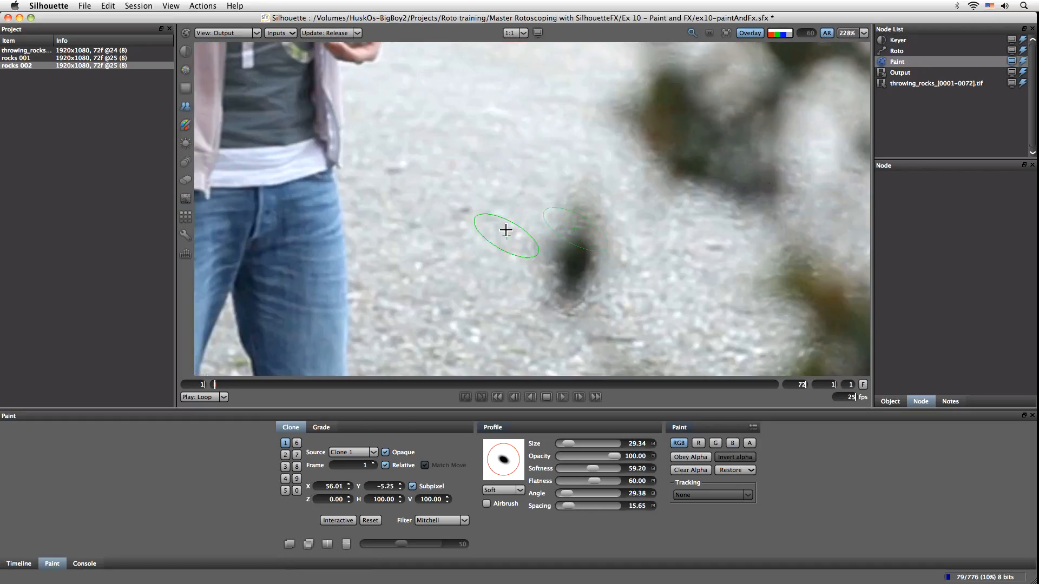
mouse_move(589, 210)
left_mouse_down()
mouse_move(561, 303)
mouse_move(594, 255)
mouse_move(572, 236)
mouse_move(559, 248)
mouse_move(582, 207)
mouse_move(579, 256)
mouse_move(539, 261)
mouse_move(568, 314)
mouse_move(598, 235)
left_mouse_up()
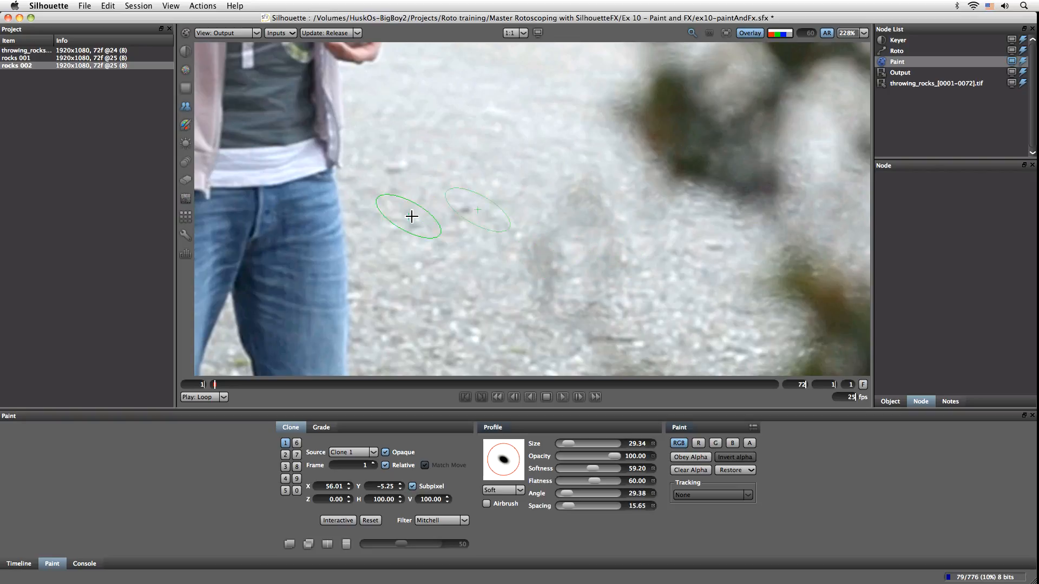
- Offset the clone source interactively to about X -49, Y 71, then hide the onion-skin overlay
left_click(337, 521)
mouse_move(307, 161)
left_mouse_down()
mouse_move(387, 125)
mouse_move(413, 76)
mouse_move(352, 132)
mouse_move(425, 55)
left_mouse_up()
left_click(354, 521)
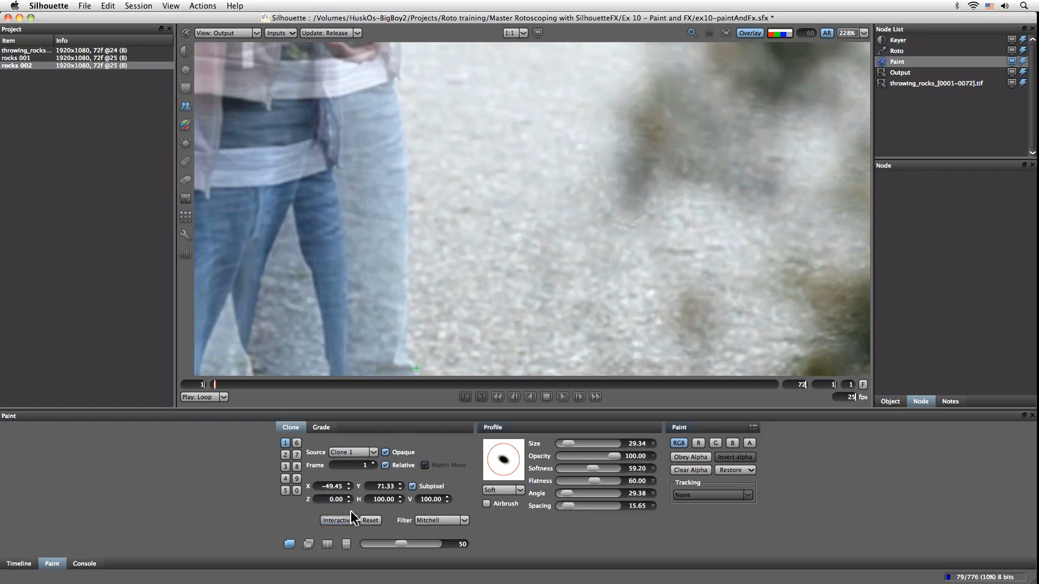
left_click(290, 543)
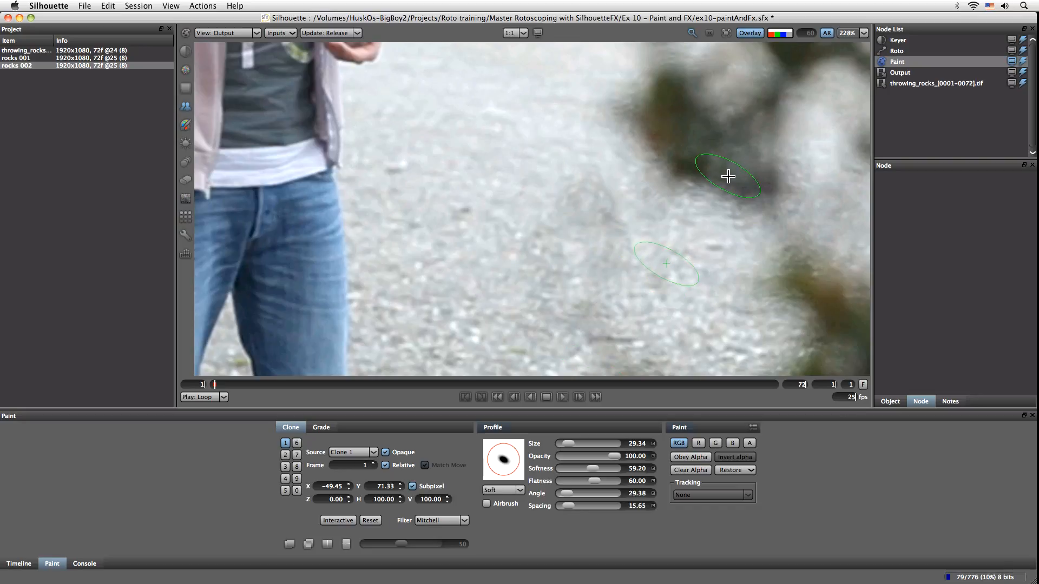
- Compare the source and output views of the cloned gravel patch several times
key("1")
key("4")
key("1")
key("4")
key("1")
key("4")
key("1")
key("4")
- Reduce the brush softness to 2.50 and the paint pressure threshold for a test clone stroke over the gravel patch
left_click_drag(588, 470, 562, 470)
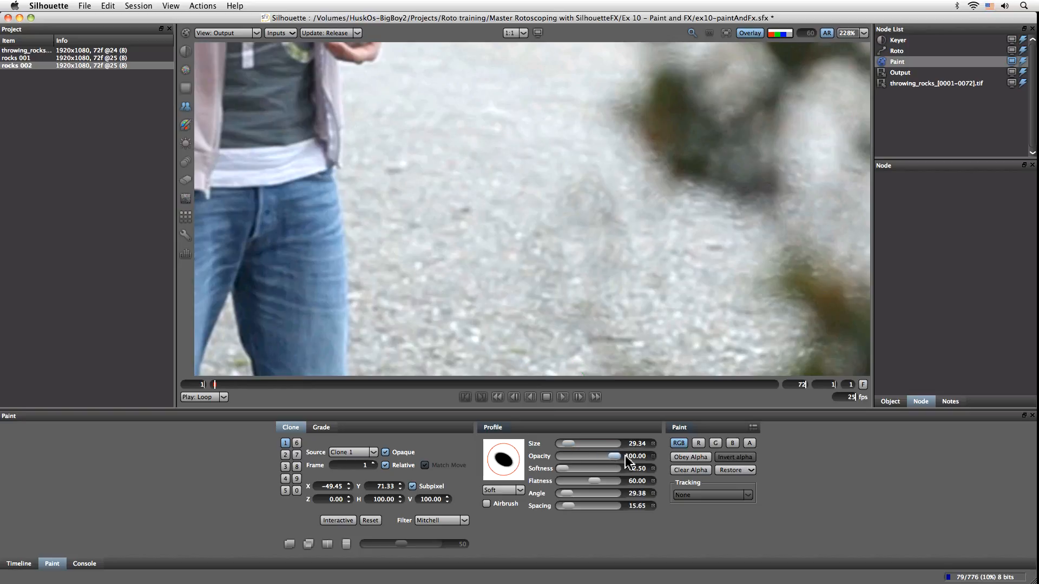
left_click(73, 6)
left_click(70, 35)
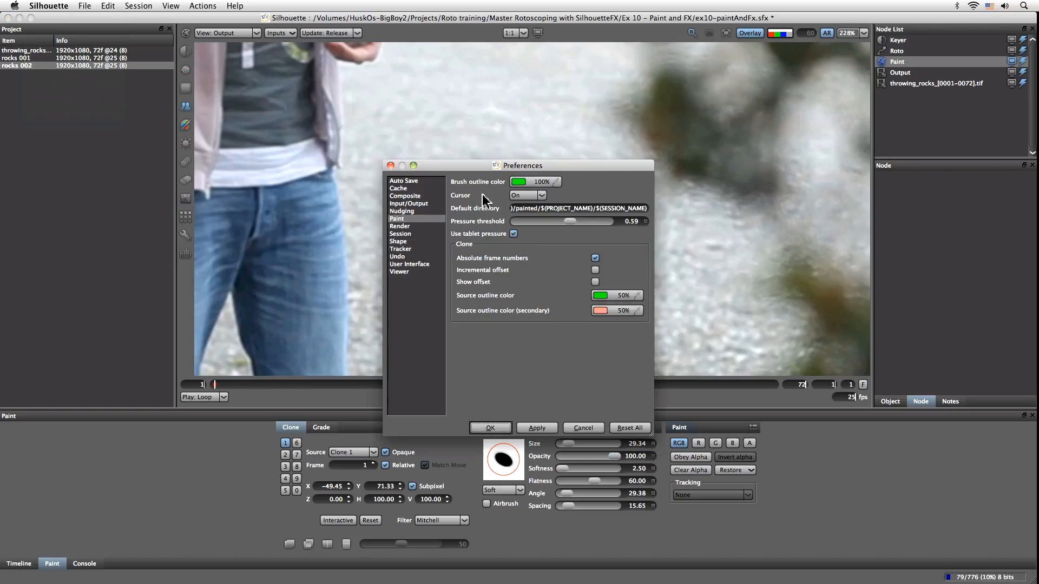
left_click_drag(567, 225, 533, 231)
left_click(491, 428)
left_click_drag(597, 196, 621, 281)
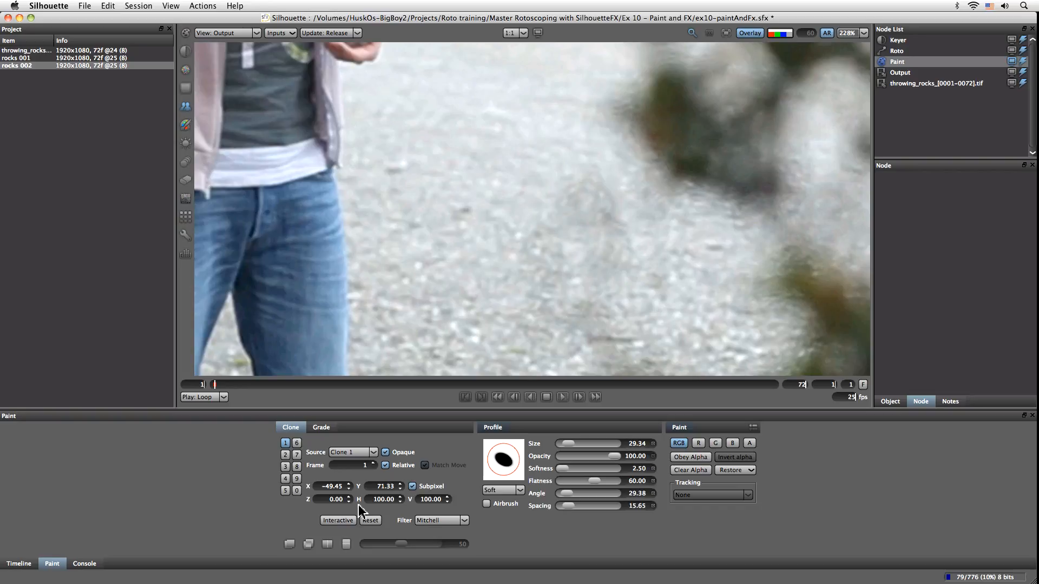
- Try shifting the clone source over the scene, reset its offset to zero and hide the onion-skin overlay
left_click(338, 521)
mouse_move(474, 170)
left_mouse_down()
mouse_move(473, 204)
mouse_move(531, 244)
mouse_move(516, 253)
mouse_move(503, 222)
left_mouse_up()
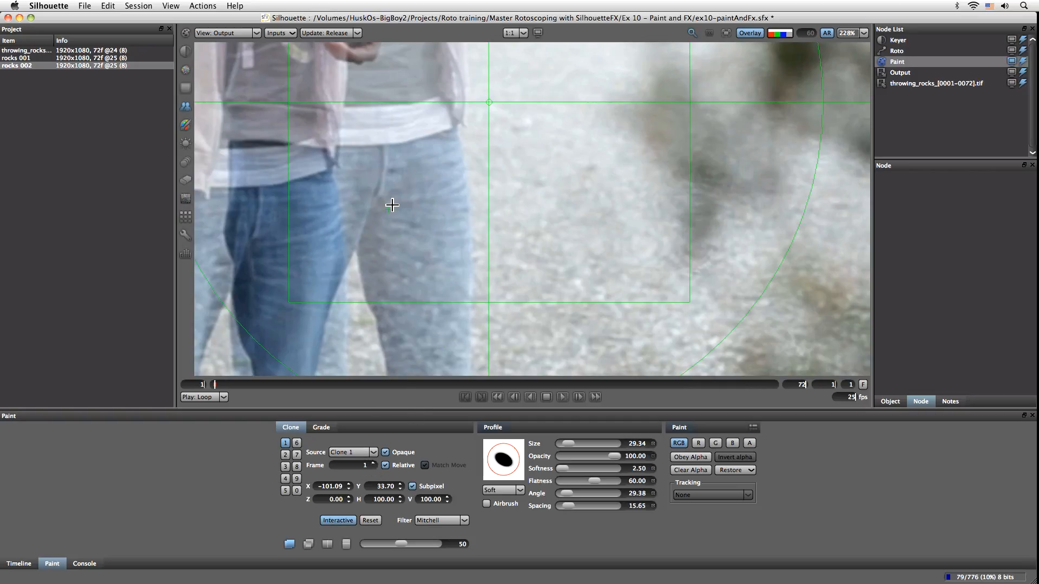
left_click_drag(387, 189, 273, 176)
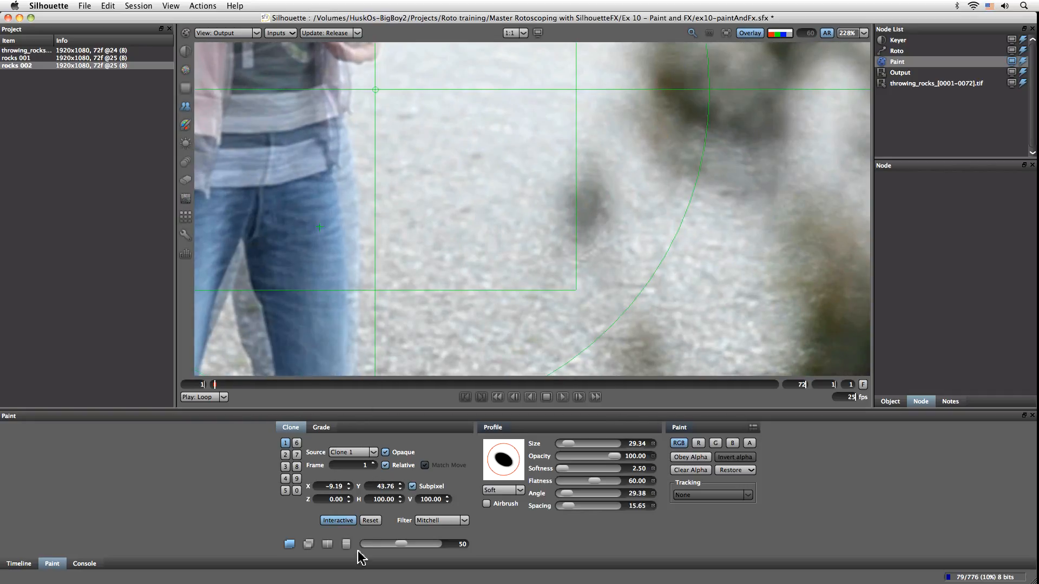
left_click(369, 521)
left_click(289, 543)
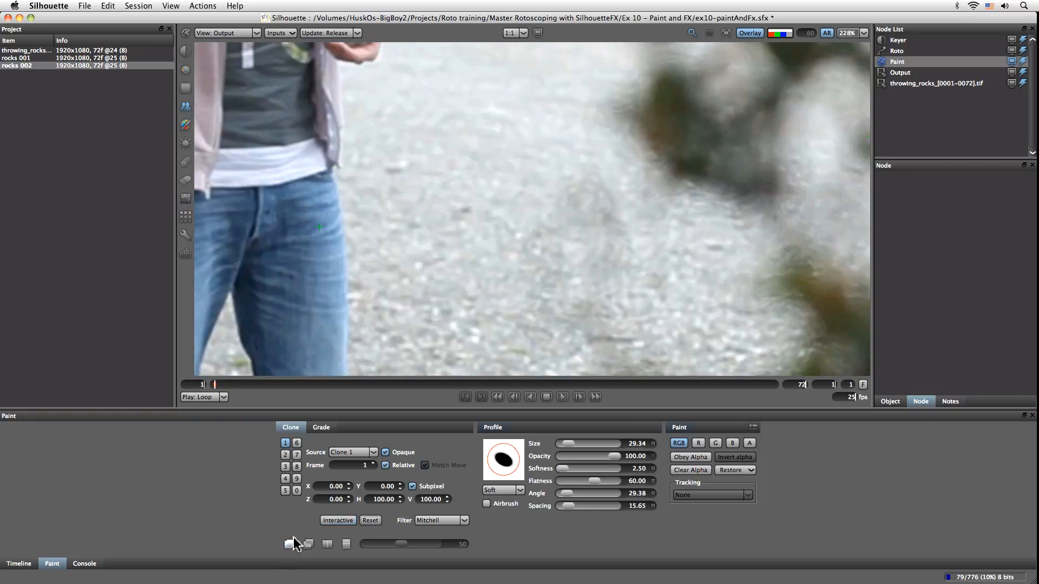
- Examine the painted area in the wider view and scrub through the shot, returning to frame 1
left_click_drag(460, 162, 672, 336)
left_click_drag(575, 232, 485, 237)
key("o")
key("o")
left_click_drag(666, 384, 537, 385)
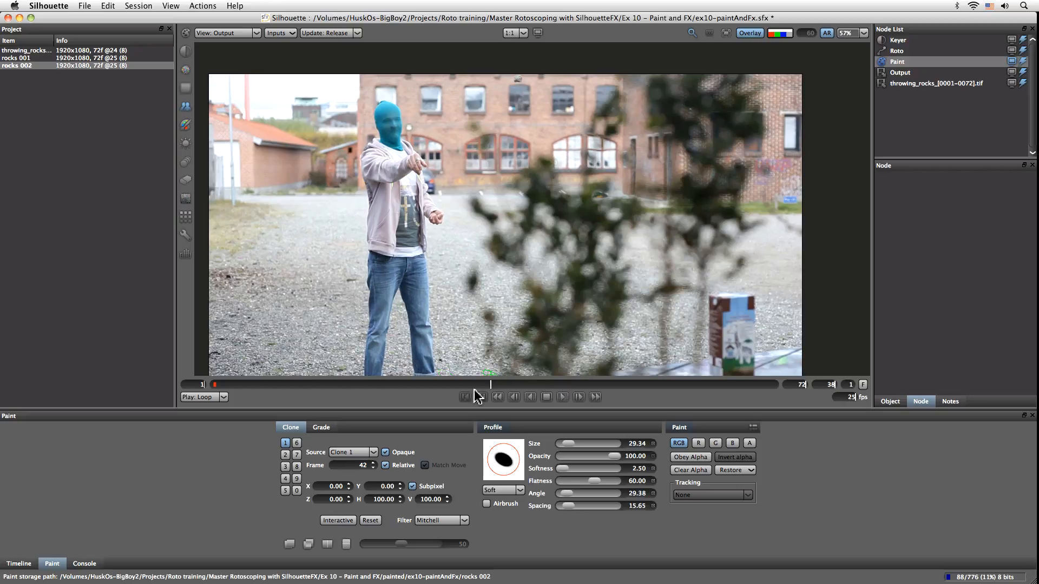
left_click(459, 384)
left_click(239, 384)
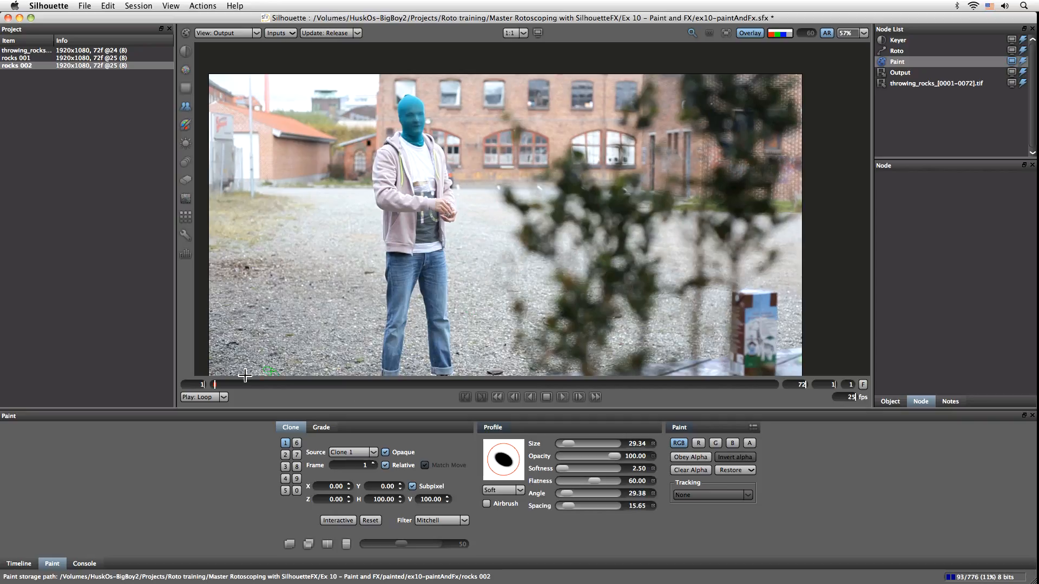
- Go to frame 2, activate clone preset 2 and save the project
key("z")
key("x")
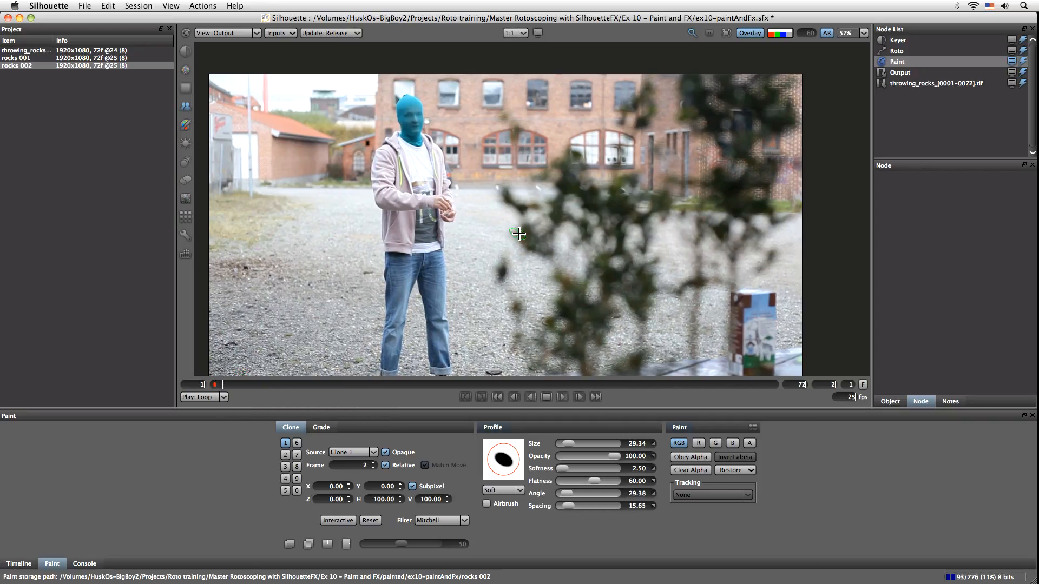
left_click(284, 455)
key("super+s")
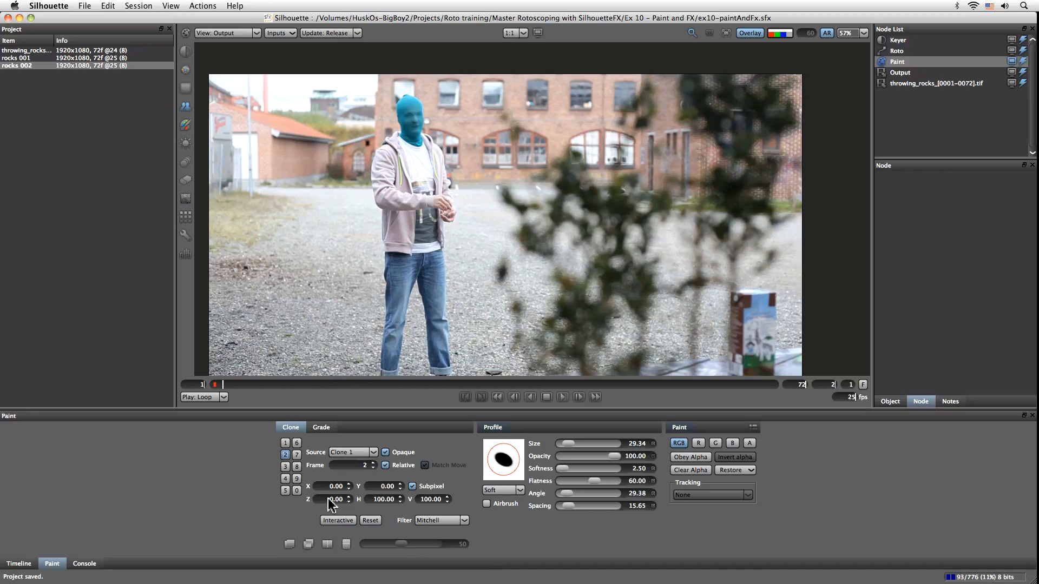
- Activate interactive alignment with the onion-skin overlay and set the clone source frame to 28
left_click(341, 522)
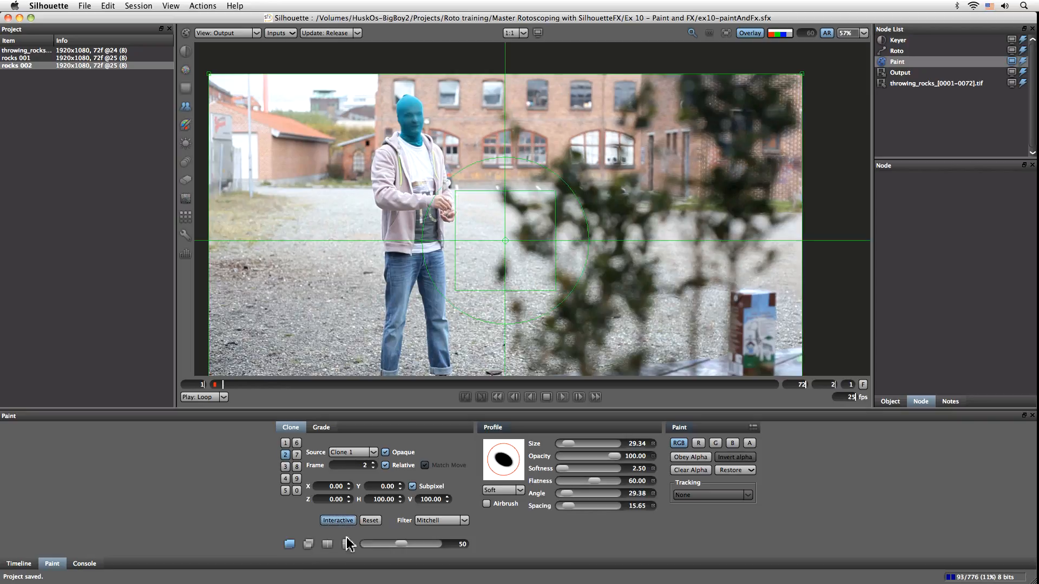
left_click(290, 544)
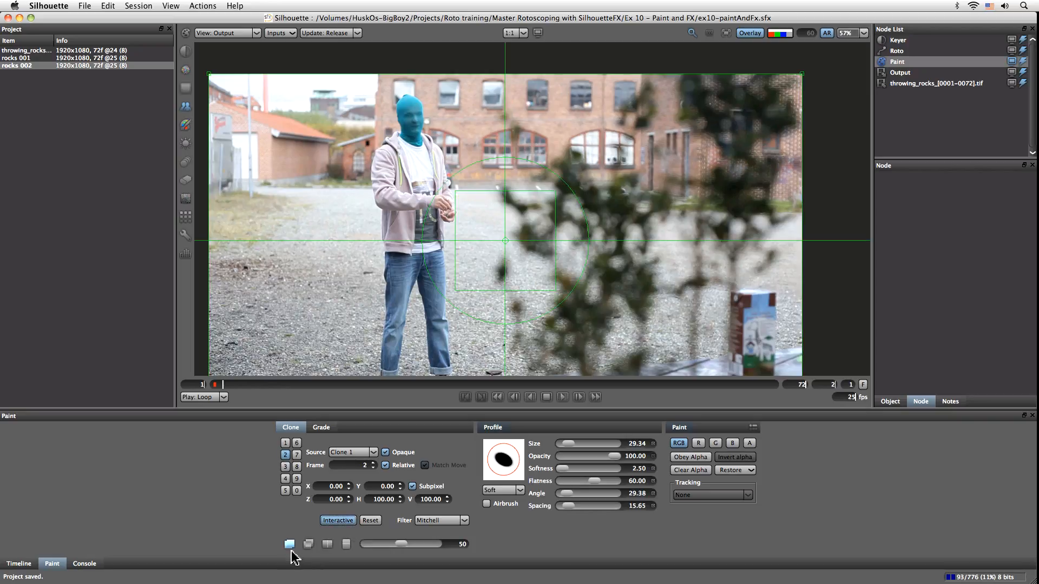
left_click_drag(373, 464, 374, 469)
left_click(373, 462)
left_click(373, 463)
left_click(373, 463)
- Offset the clone source to about X 14, Y 37 and leave interactive alignment
mouse_move(526, 271)
left_mouse_down()
mouse_move(505, 283)
mouse_move(514, 278)
mouse_move(451, 228)
left_mouse_up()
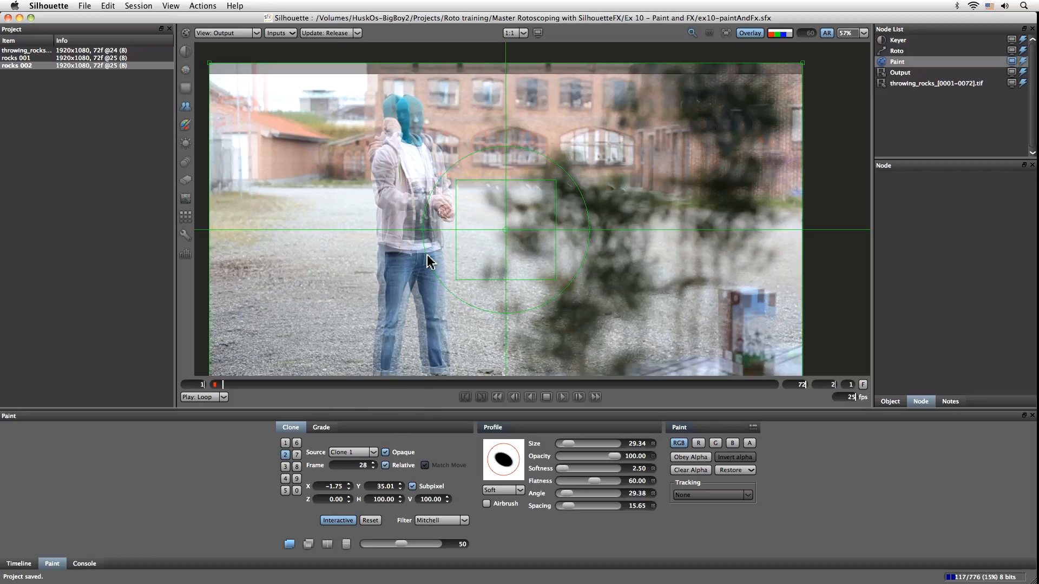
left_click_drag(529, 264, 523, 263)
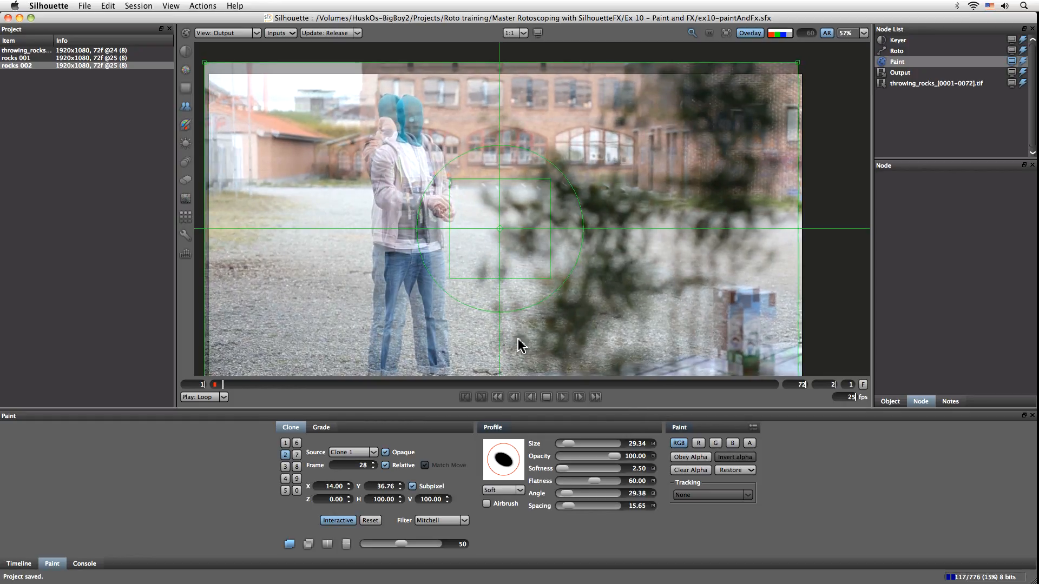
left_click(338, 522)
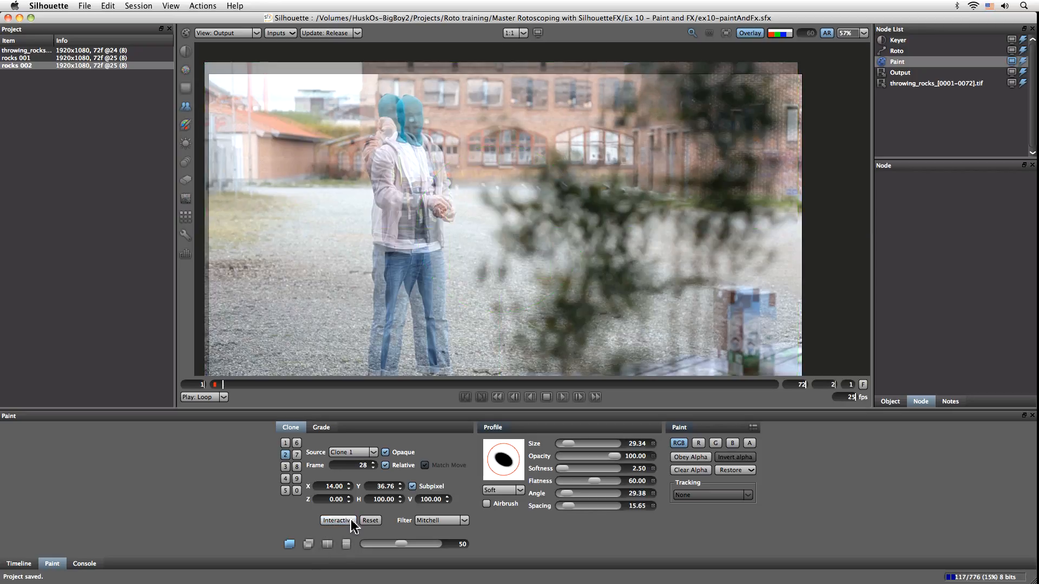
- Show the clone source as a difference overlay with interactive alignment active
left_click(308, 545)
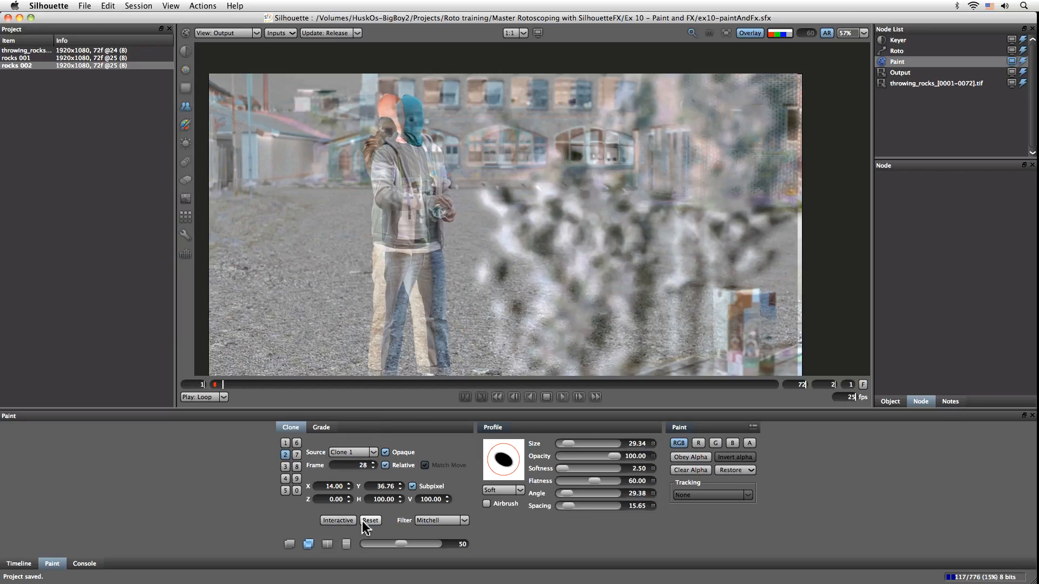
left_click(341, 520)
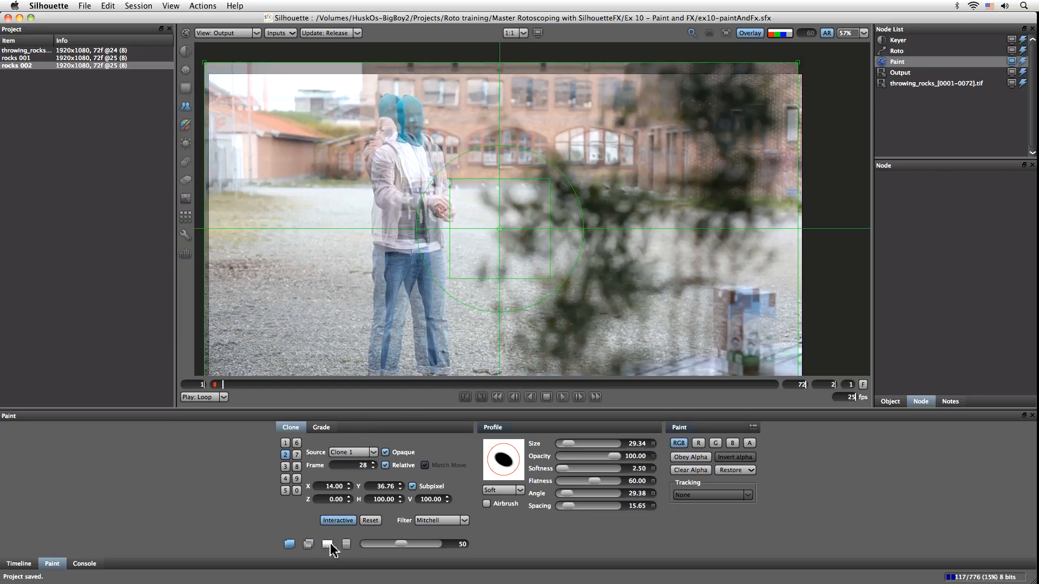
left_click(309, 543)
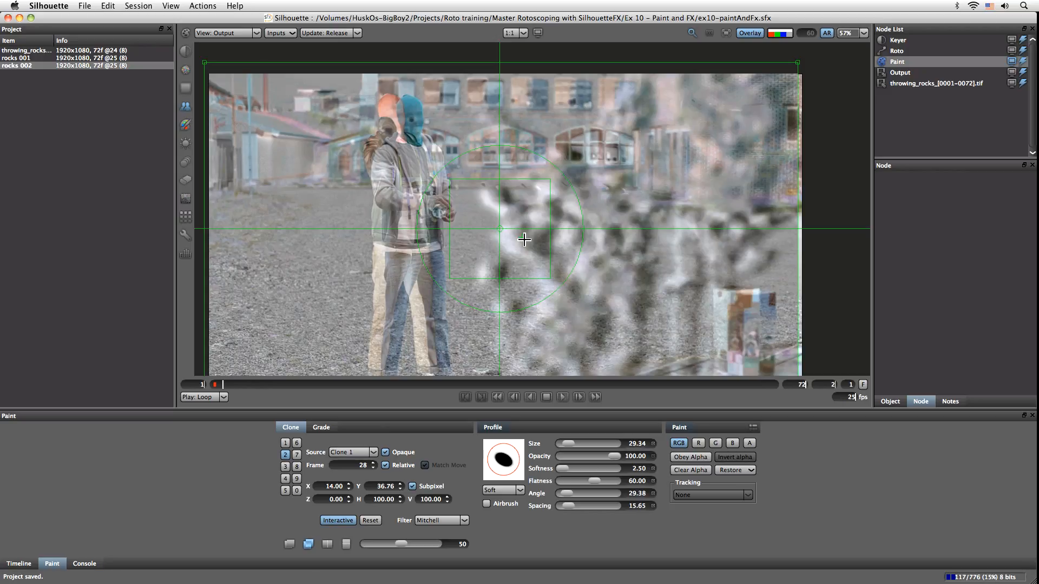
- Align the clone source with frame 1 to about X -38, Y 33 with a Z rotation of 0.49
mouse_move(525, 232)
left_mouse_down()
mouse_move(547, 233)
mouse_move(573, 205)
left_mouse_up()
scroll(573, 205, "up", 2)
left_click_drag(473, 293, 633, 234)
key("z")
mouse_move(623, 187)
left_mouse_down()
mouse_move(532, 260)
mouse_move(445, 260)
left_mouse_up()
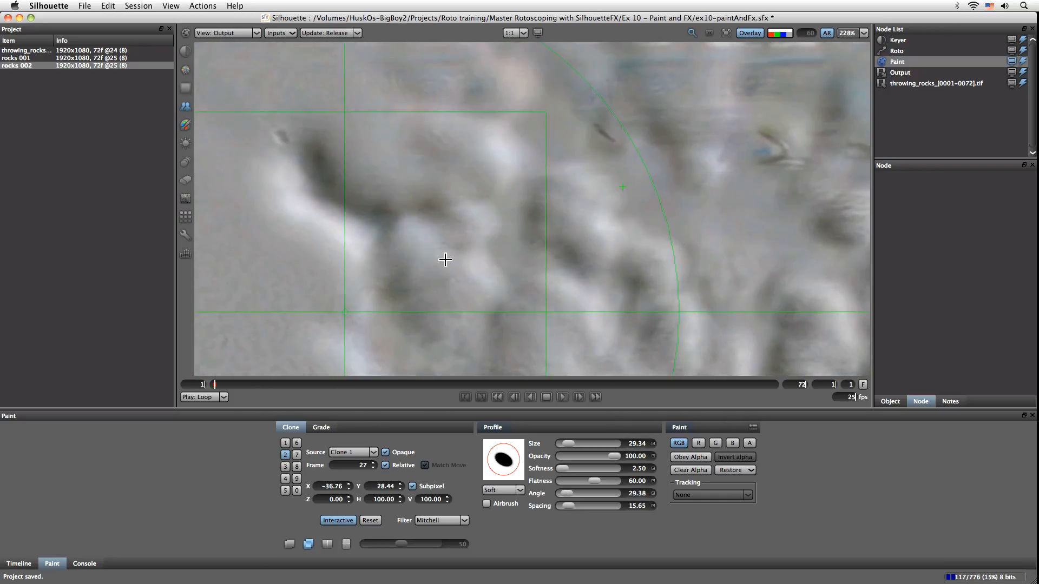
scroll(572, 262, "down", 1)
scroll(584, 303, "down", 1)
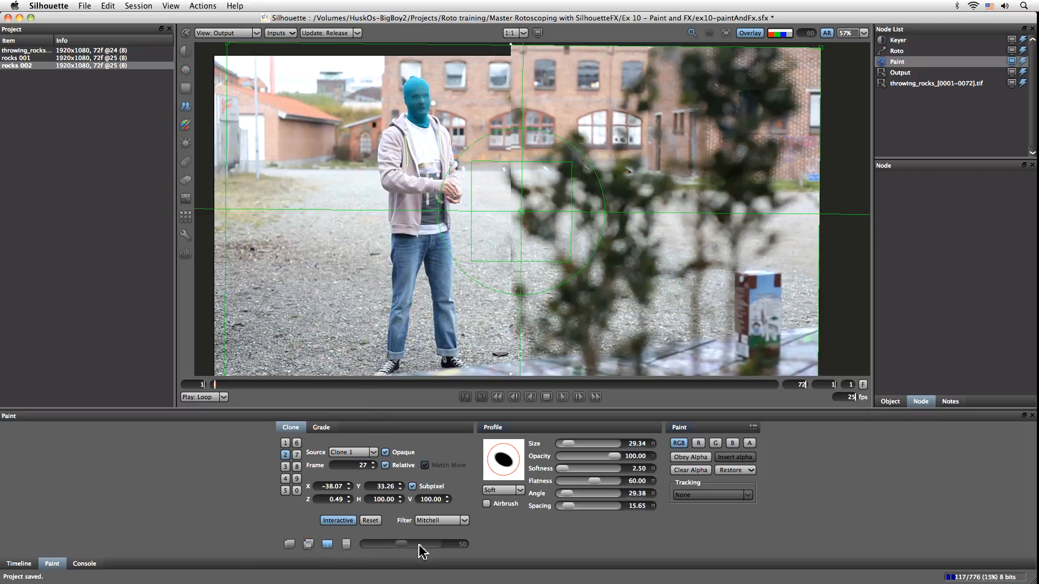
- Check the source alignment with the horizontal split comparison, then turn off interactive alignment and the onion-skin overlay
left_click(346, 545)
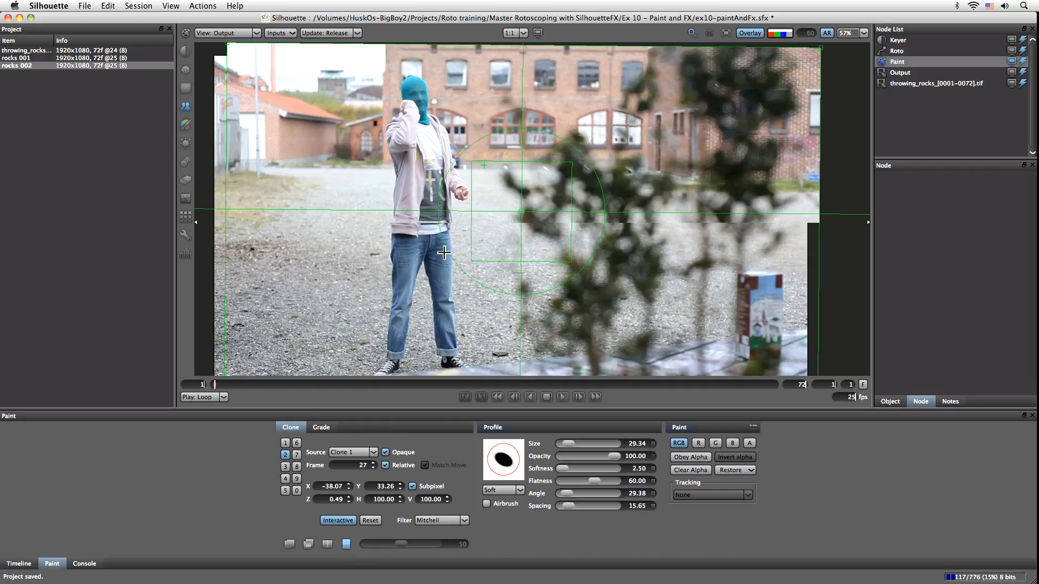
left_click(345, 542)
left_click(338, 520)
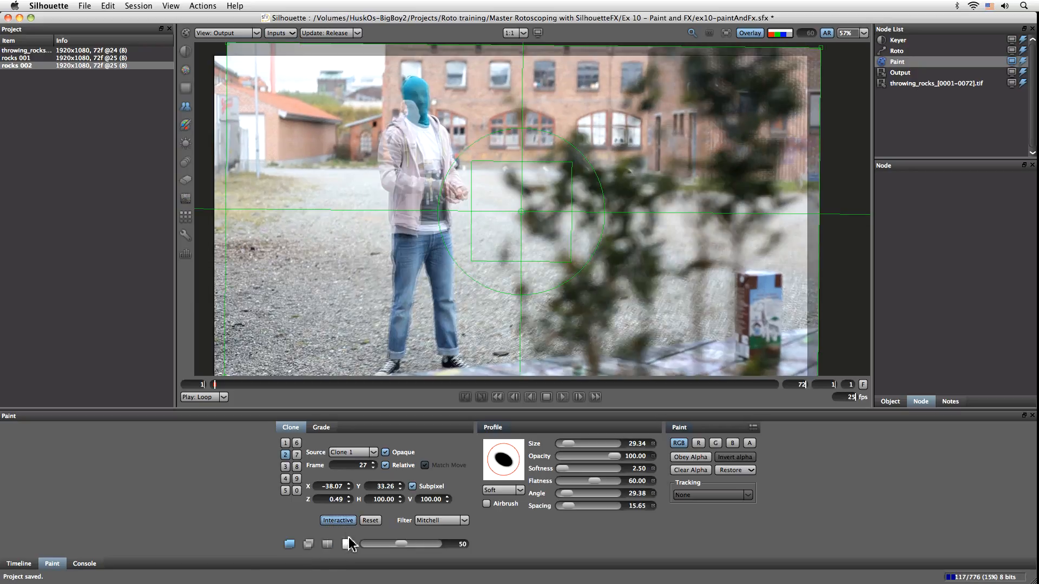
left_click(337, 520)
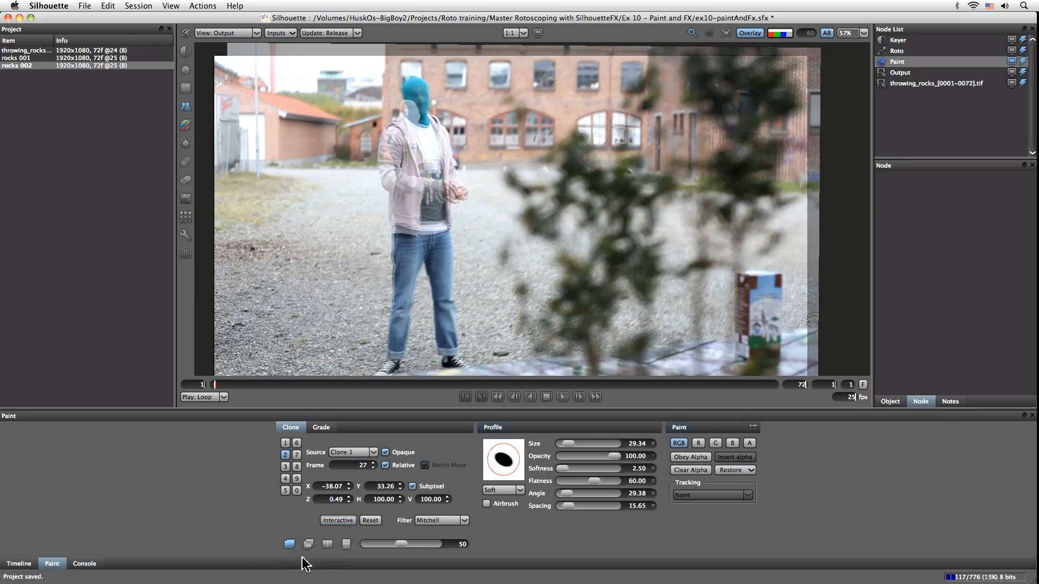
left_click(288, 545)
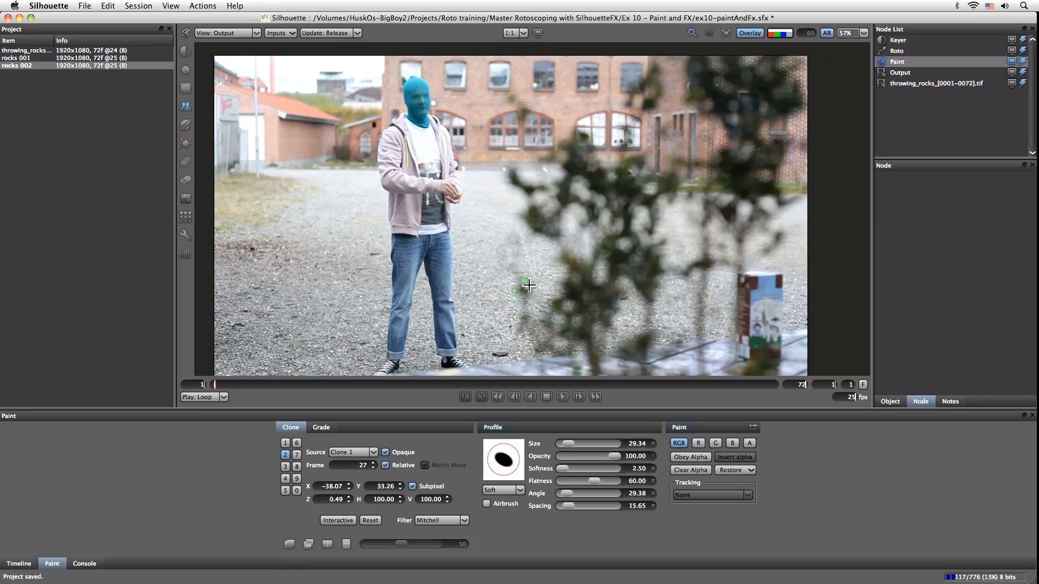
- Offset the clone source to about X -120, Y 44, hide the onion-skin overlay and save the project
key("super+s")
left_click(332, 521)
left_click_drag(550, 258, 577, 254)
left_click(336, 521)
left_click(289, 543)
key("super+s")
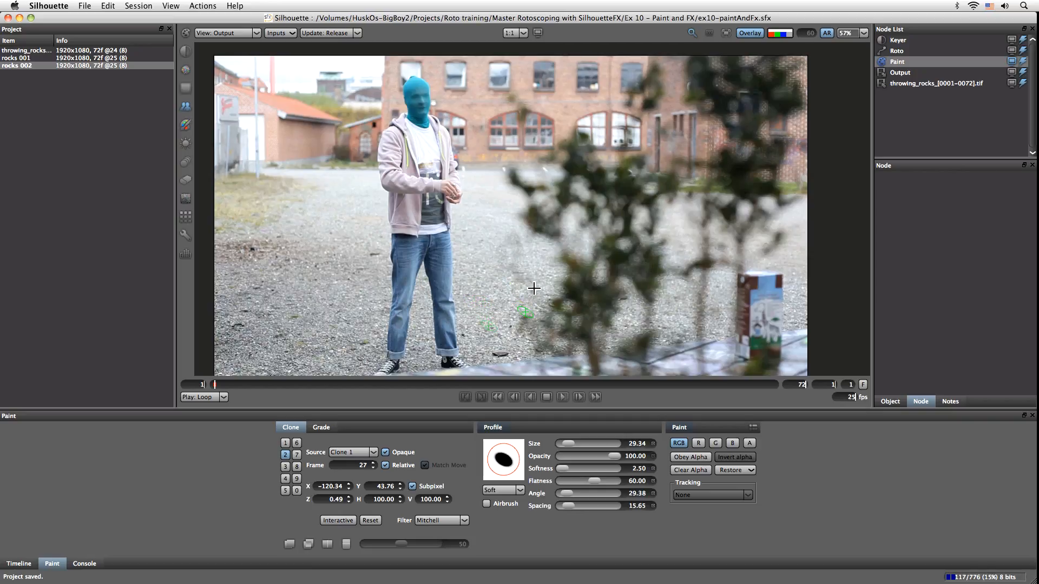
- Undo a test clone stroke on the gravel beside the plant and set the brush opacity to 45.92
mouse_move(520, 274)
left_mouse_down()
mouse_move(489, 261)
mouse_move(520, 227)
mouse_move(528, 255)
left_mouse_up()
key("super+z")
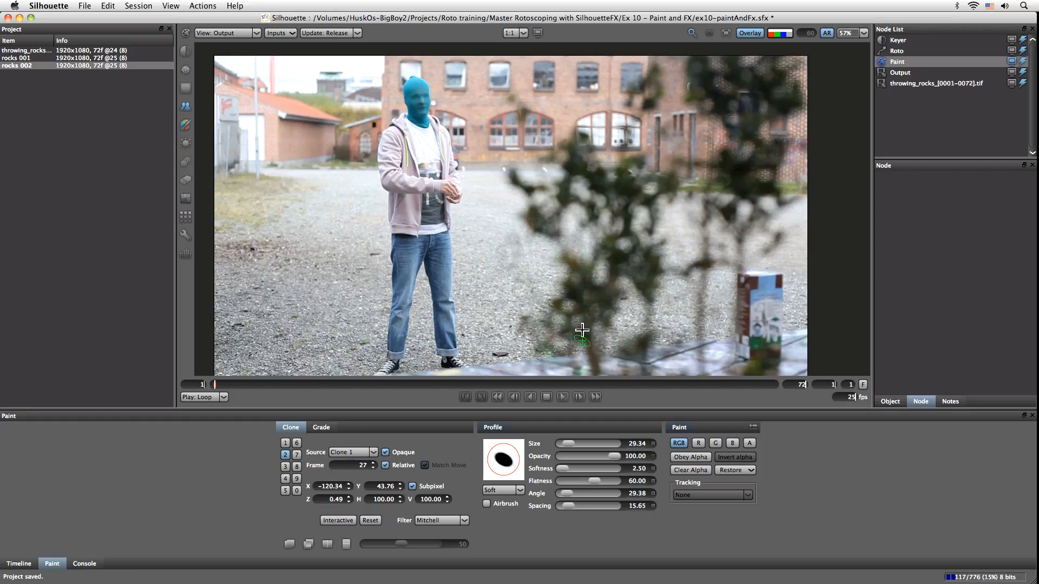
left_click_drag(613, 456, 588, 457)
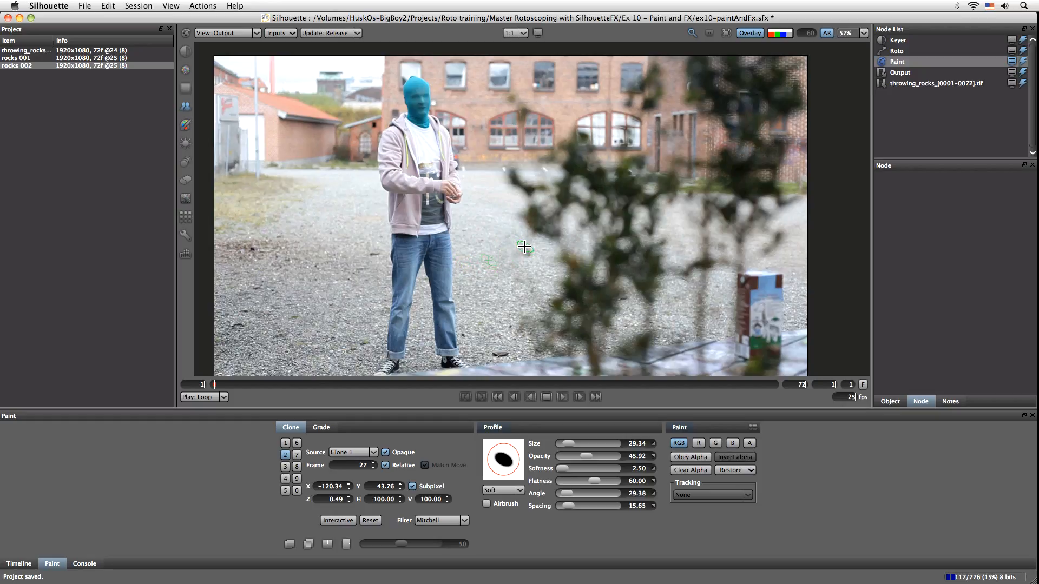
- Set the brush opacity to 100 and smooth away the masked face on frames 1 and 2 with the Blemish brush
mouse_move(626, 305)
left_mouse_down()
mouse_move(567, 274)
mouse_move(636, 301)
left_mouse_up()
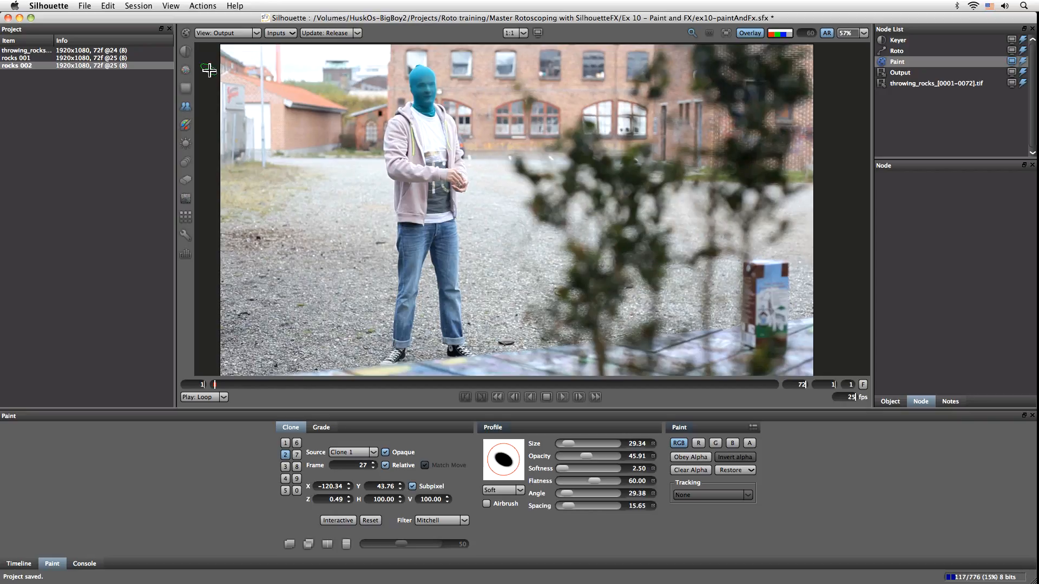
scroll(222, 80, "up", 1)
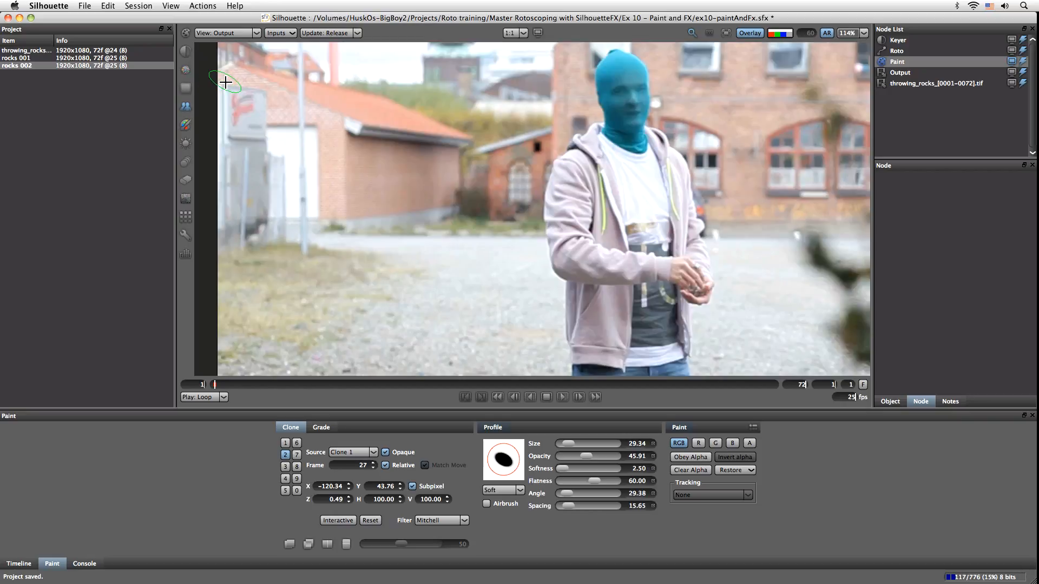
left_click(187, 73)
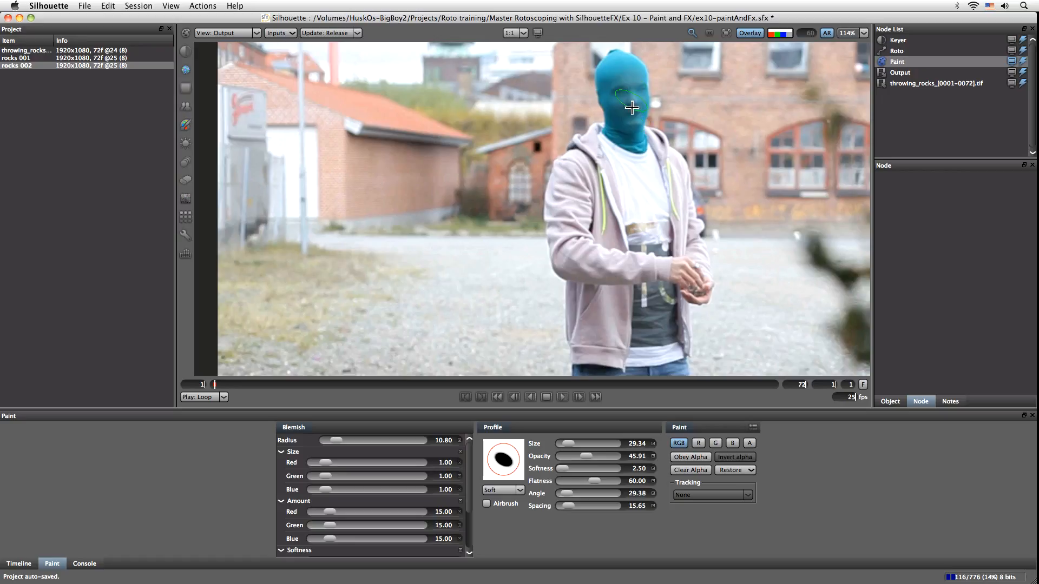
left_click_drag(587, 456, 652, 464)
left_click_drag(628, 89, 618, 110)
mouse_move(641, 96)
left_mouse_down()
mouse_move(620, 59)
mouse_move(638, 74)
left_mouse_up()
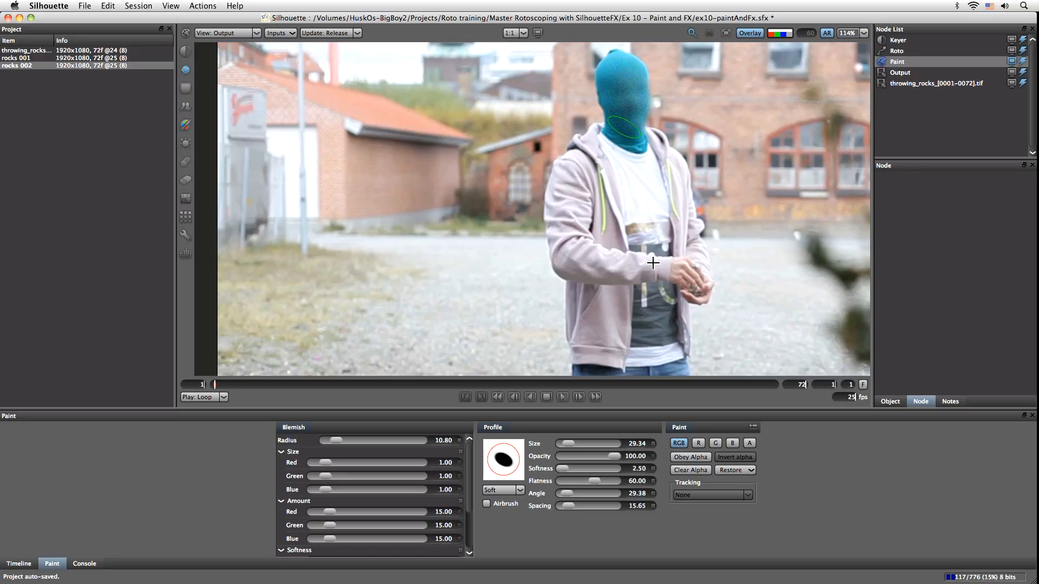
key("Right")
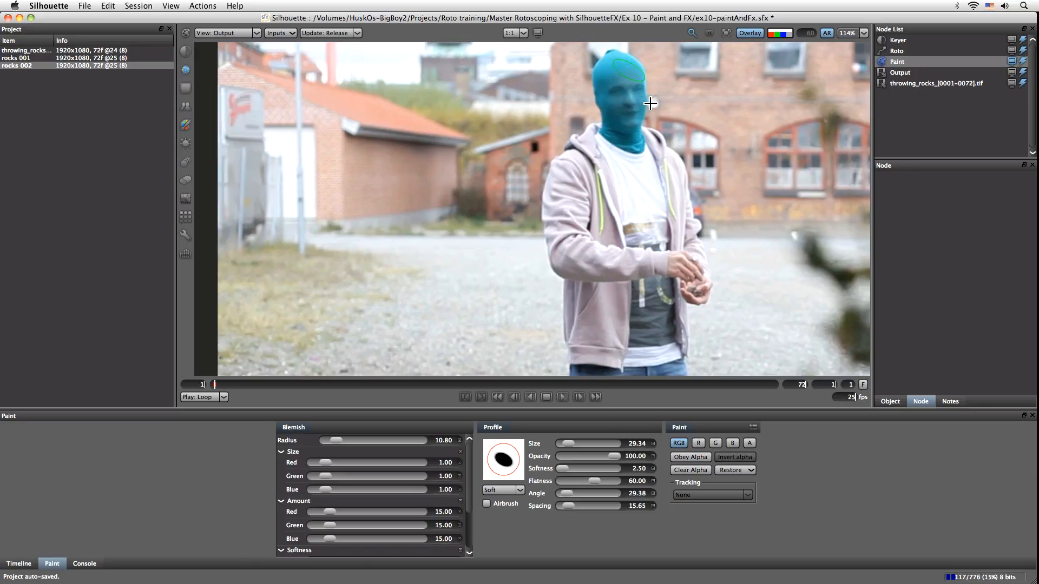
mouse_move(623, 117)
left_mouse_down()
mouse_move(622, 129)
mouse_move(633, 101)
left_mouse_up()
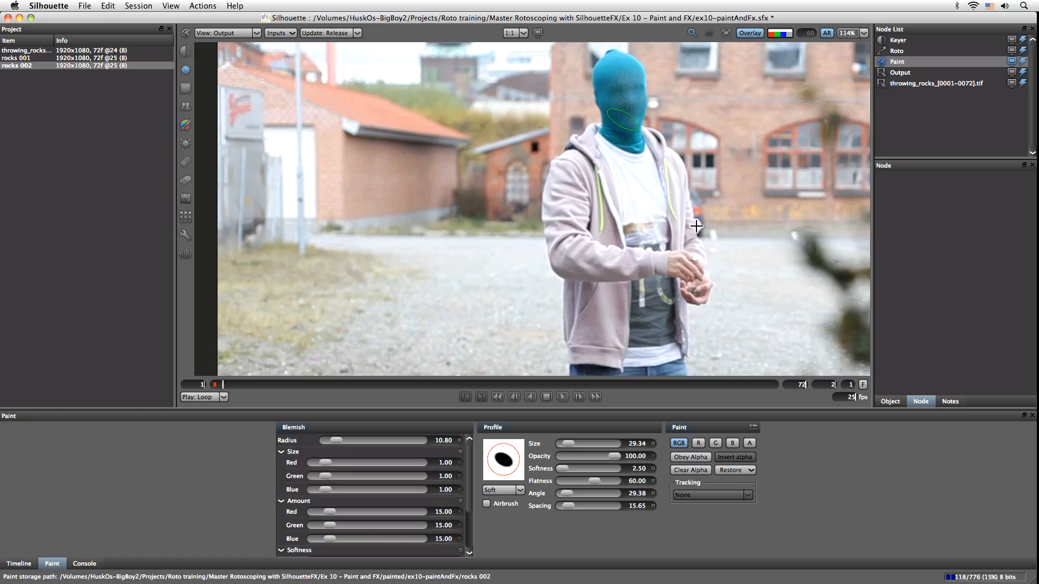
- Test the Blemish and Blur brushes on the masked face and jacket in frame 3, and remove the strokes with the Eraser
key("Right")
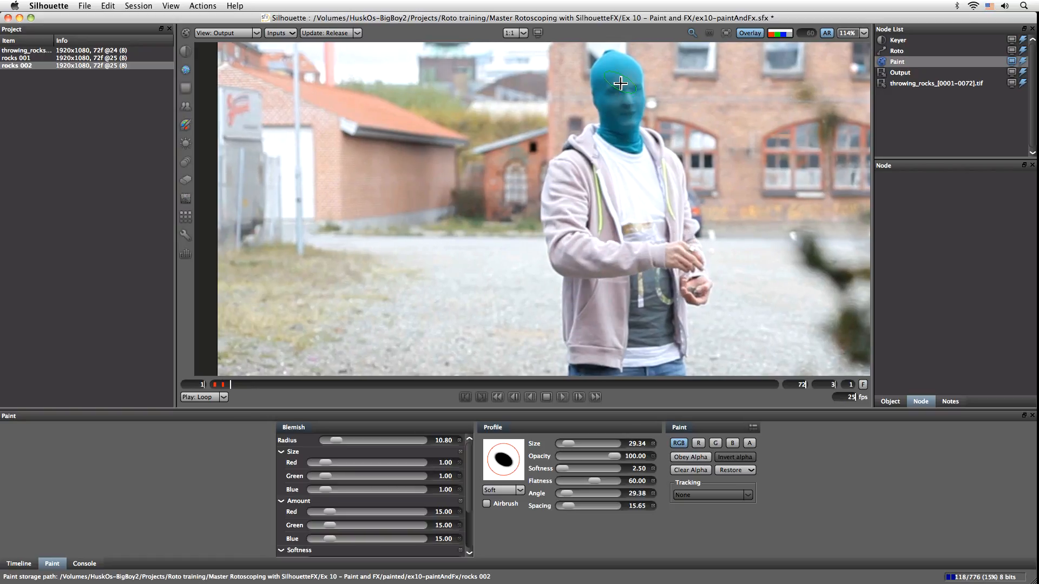
mouse_move(626, 92)
left_mouse_down()
mouse_move(626, 114)
mouse_move(632, 89)
mouse_move(618, 156)
left_mouse_up()
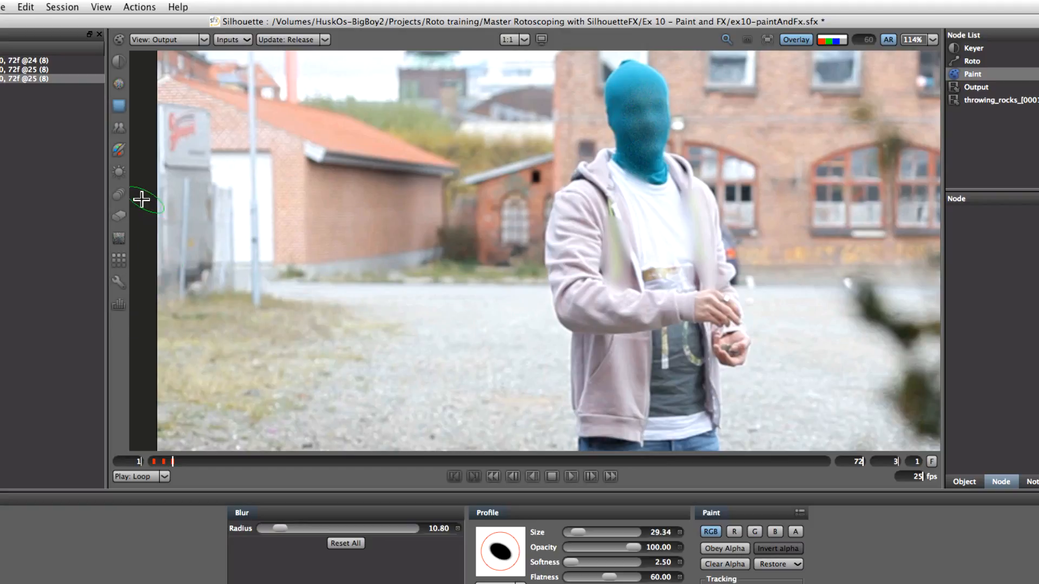
left_click(119, 218)
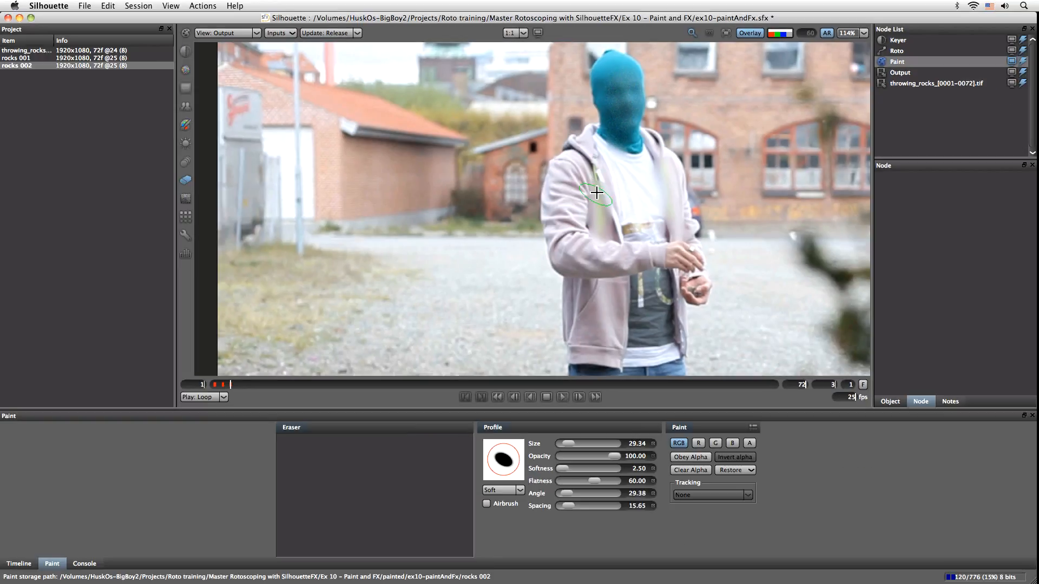
mouse_move(598, 178)
left_mouse_down()
mouse_move(596, 190)
mouse_move(610, 182)
mouse_move(601, 255)
left_mouse_up()
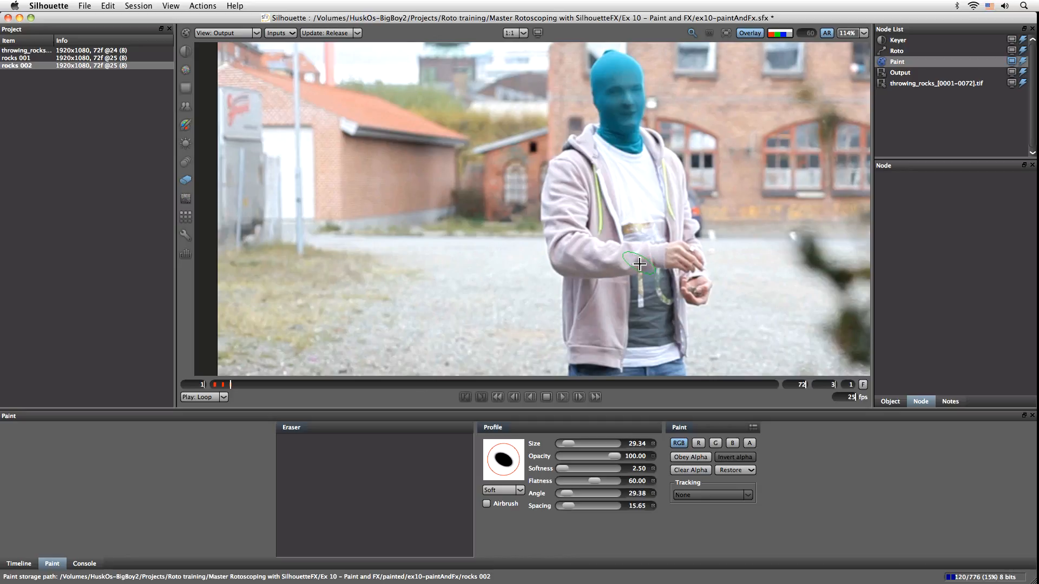
- Paint over the jacket sleeve on frame 3 with the Color brush in the red channel only
left_click(186, 127)
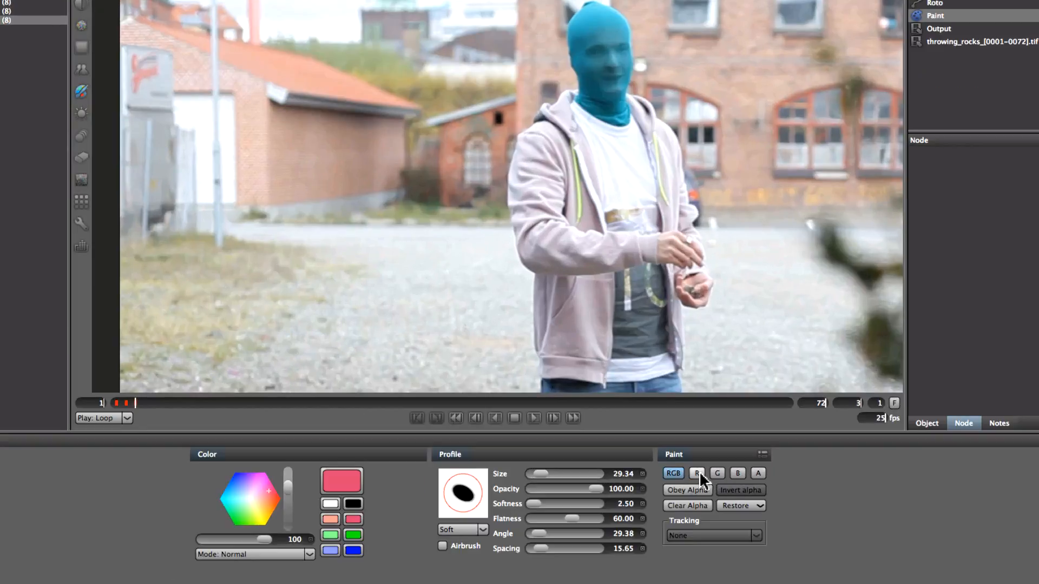
left_click(697, 474)
mouse_move(544, 138)
left_mouse_down()
mouse_move(554, 154)
mouse_move(536, 186)
mouse_move(565, 202)
mouse_move(556, 236)
left_mouse_up()
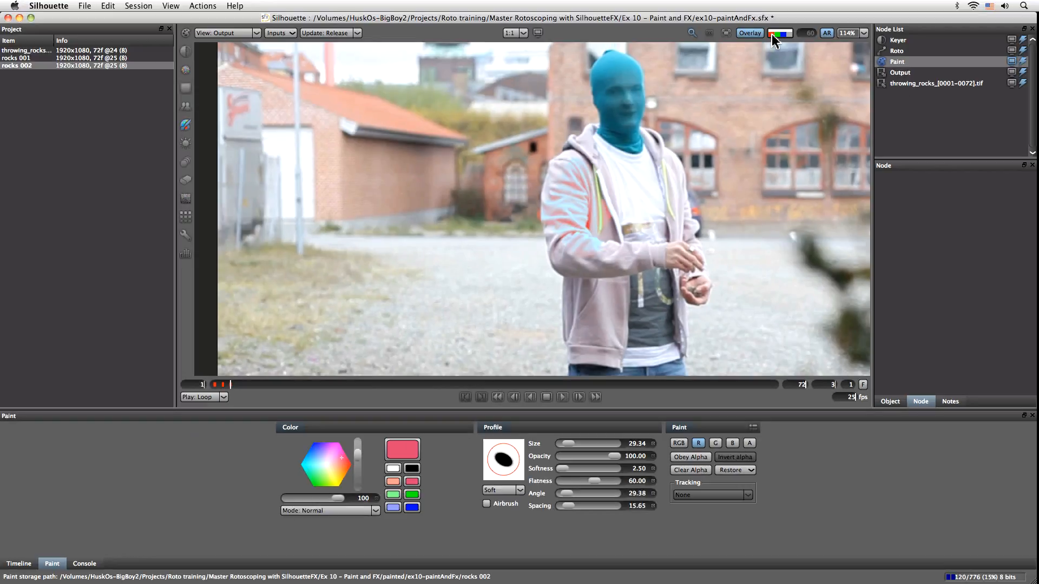
- Inspect the painted sleeve in the separate red and green channels and return the viewer to full colour
left_click(771, 34)
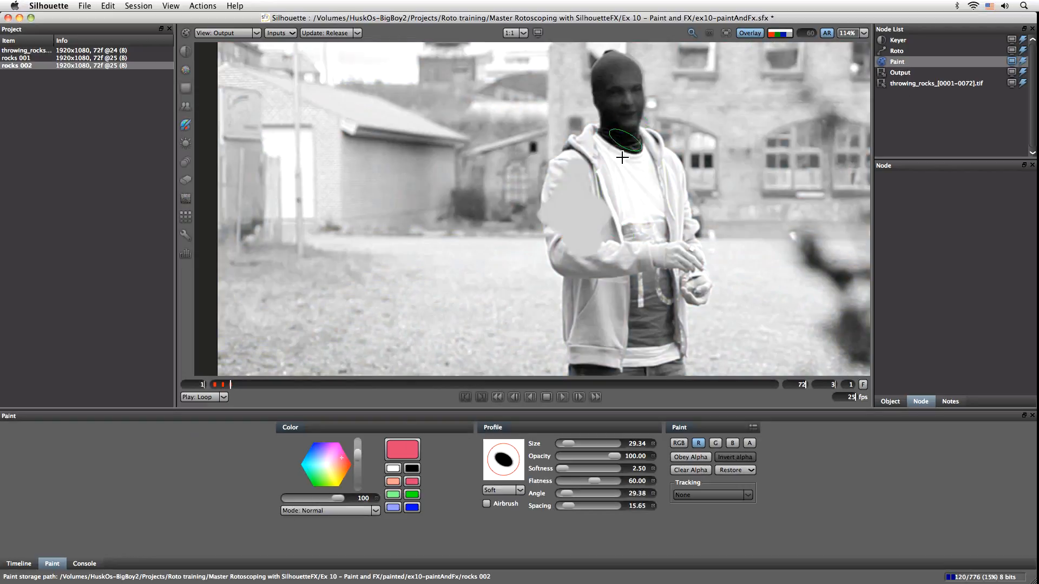
left_click(779, 34)
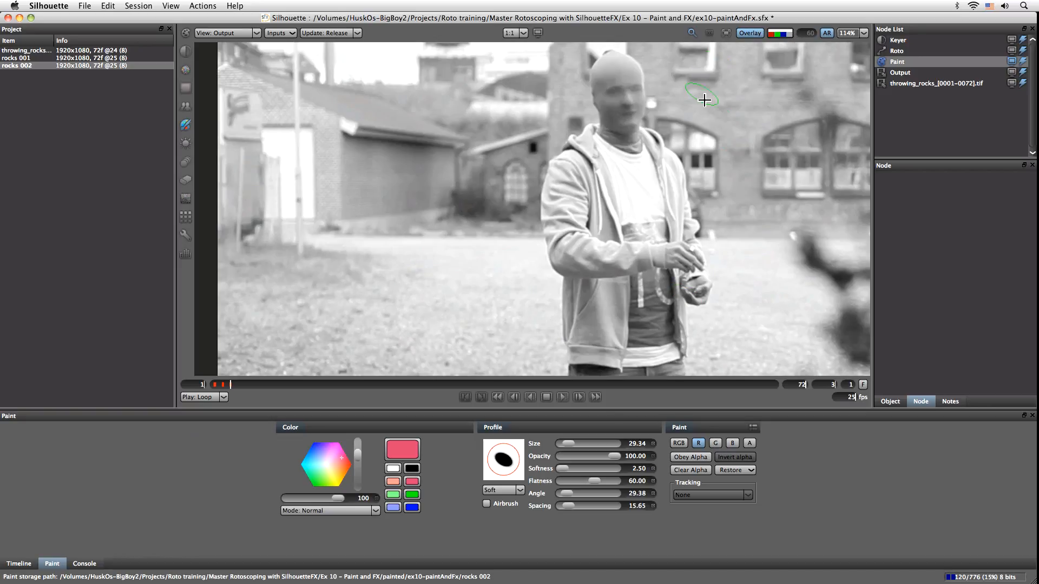
left_click(785, 34)
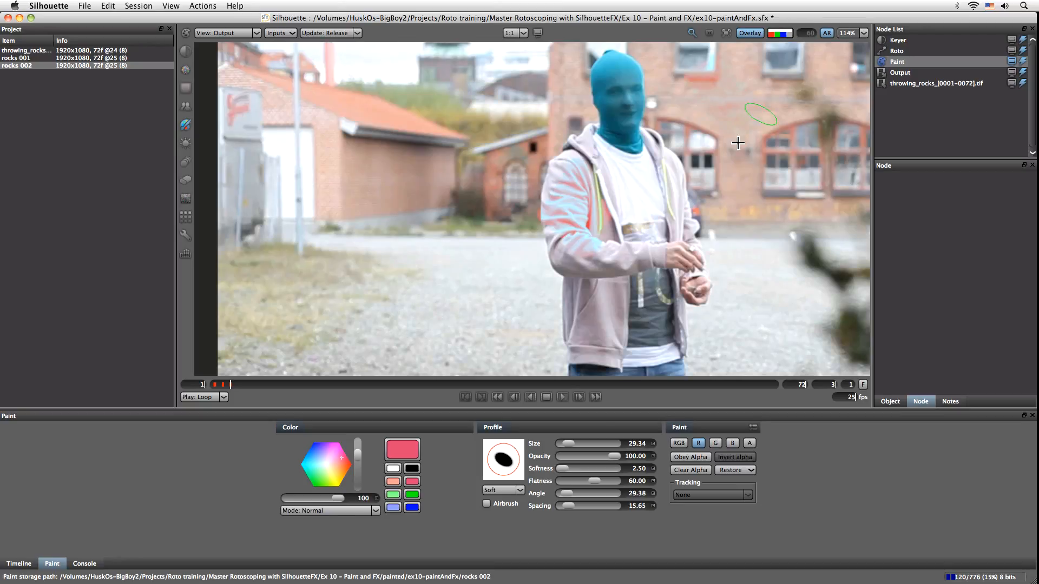
left_click(778, 33)
left_click(779, 33)
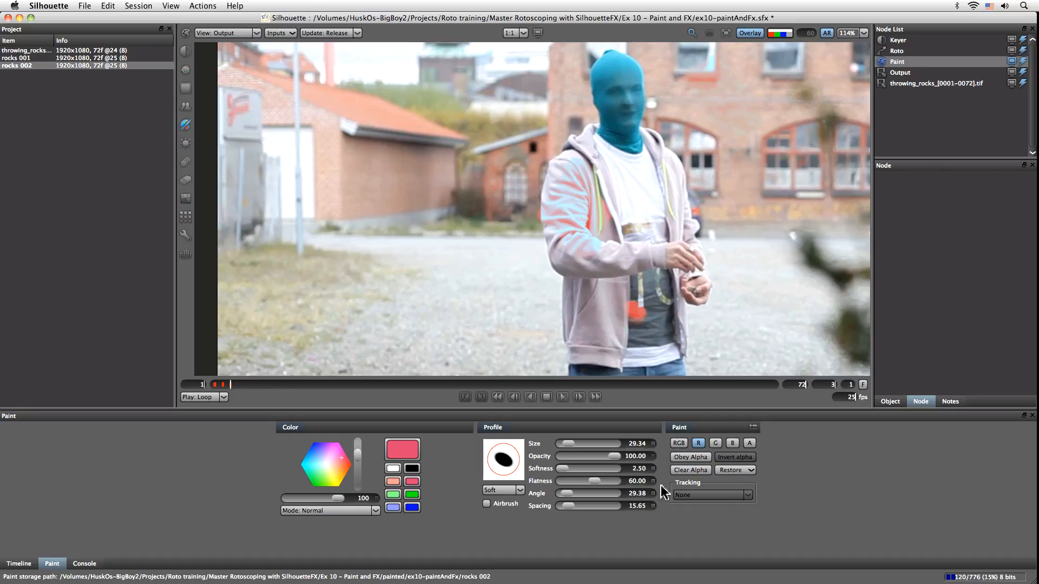
- Restore the current frame to remove the red-channel paint
left_click(732, 470)
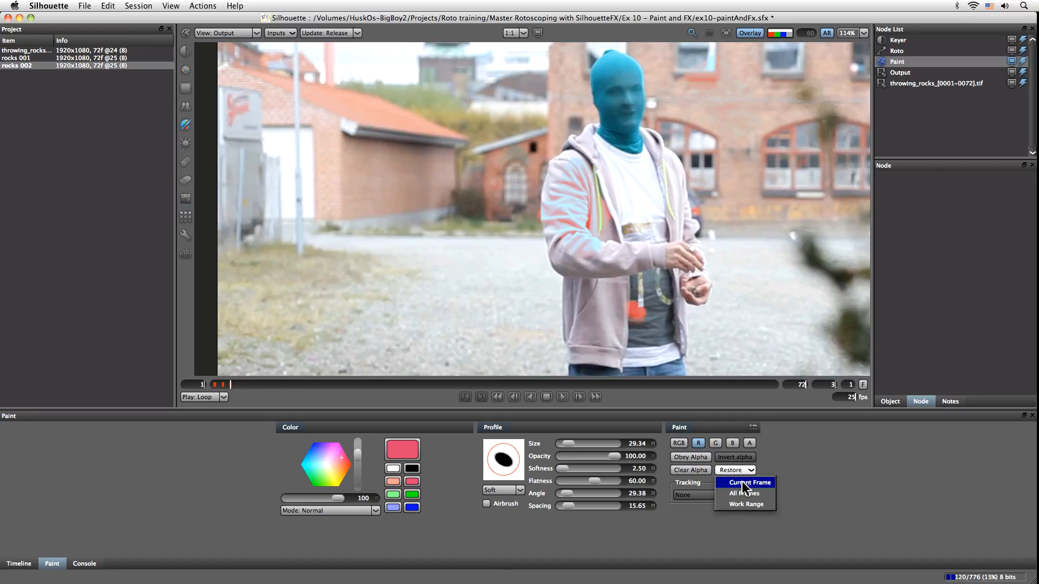
left_click(744, 483)
left_click(529, 323)
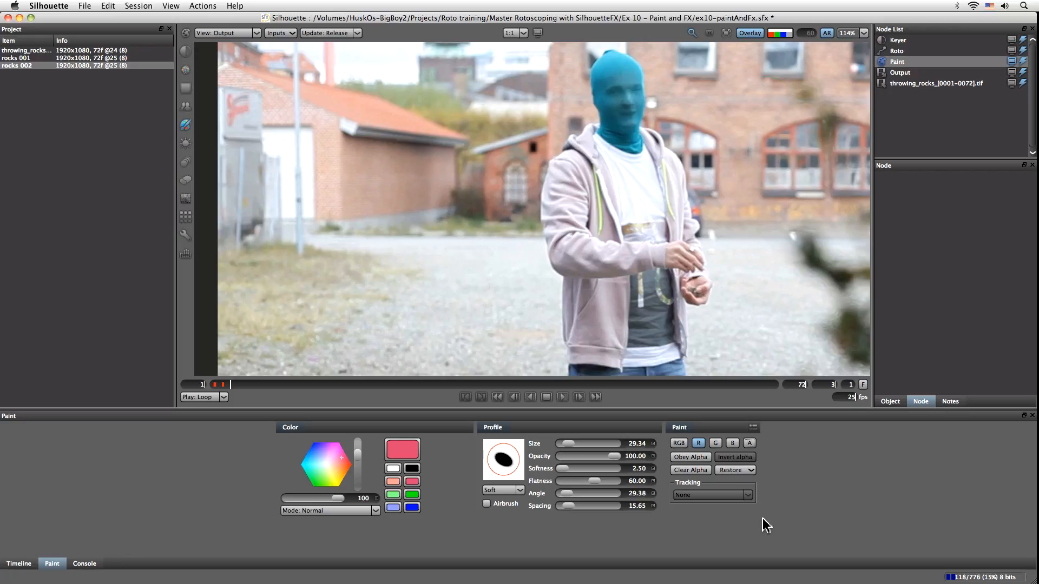
- Switch painting to the alpha channel only and paint over the masked head and chest with the alpha value set to 0
left_click(750, 444)
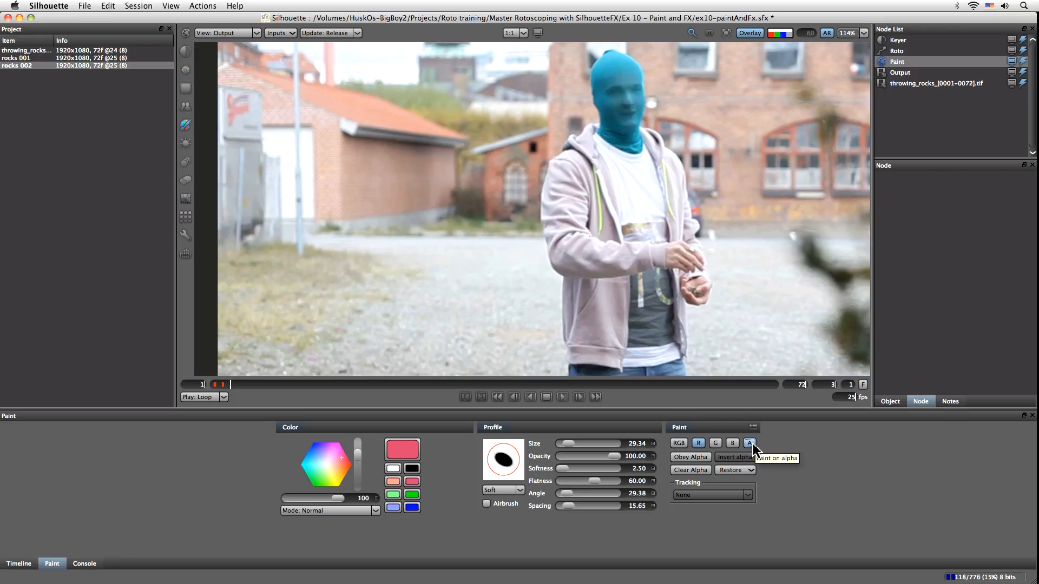
left_click(699, 443)
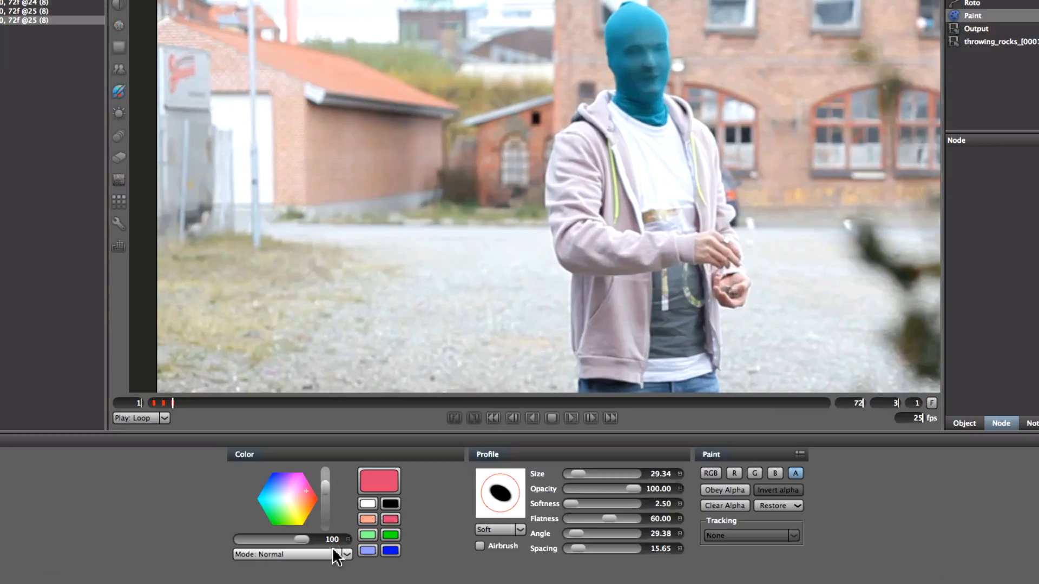
left_click_drag(300, 541, 225, 548)
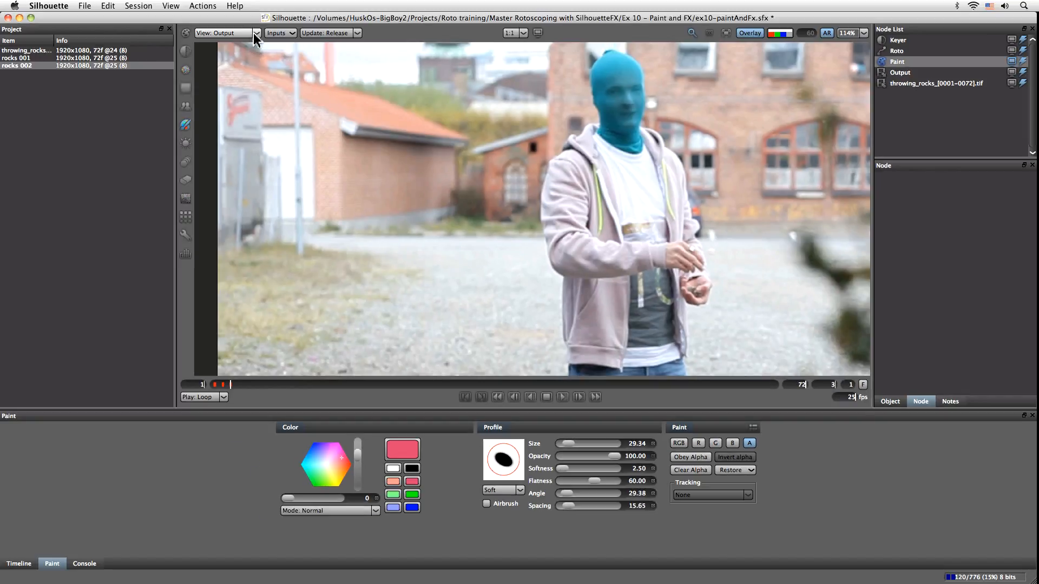
left_click(255, 33)
left_click(255, 36)
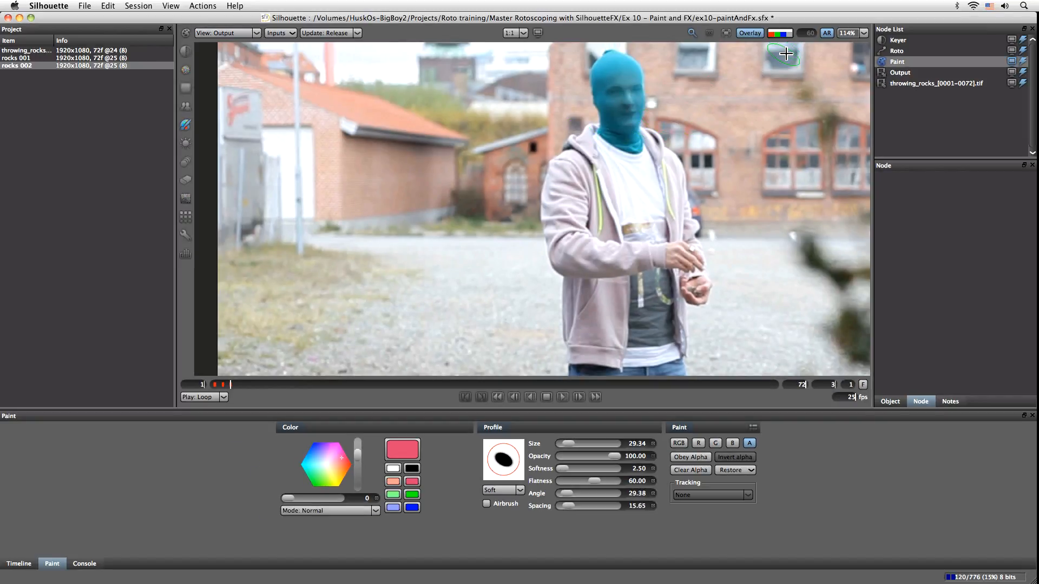
- Display the alpha channel in the viewer and paint a mid-grey alpha patch over the jacket sleeve
left_click(787, 34)
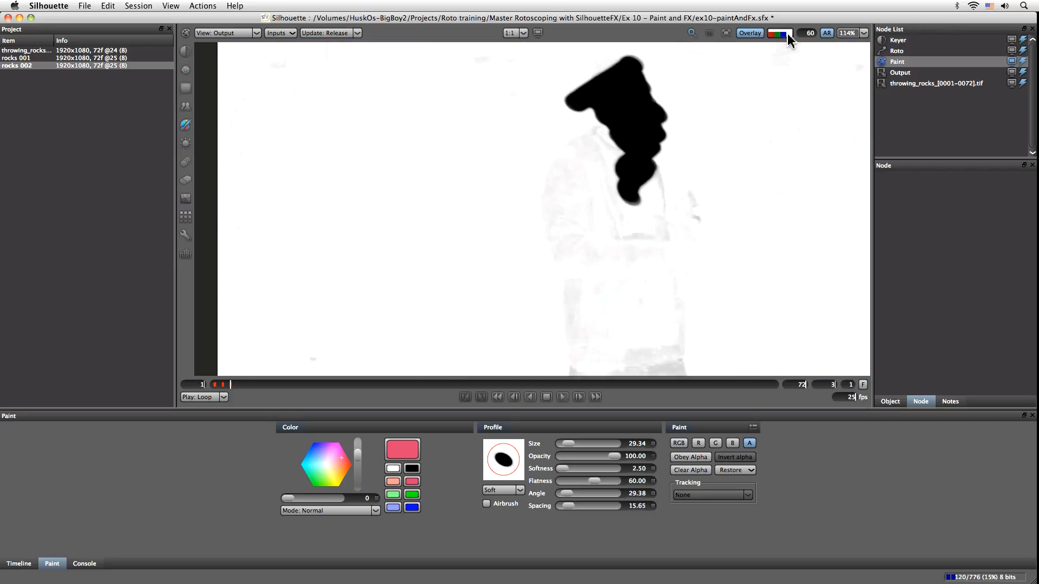
left_click(787, 35)
left_click(788, 34)
left_click(787, 34)
left_click_drag(310, 504, 316, 504)
mouse_move(559, 178)
left_mouse_down()
mouse_move(566, 172)
mouse_move(557, 216)
mouse_move(544, 200)
left_mouse_up()
- Paint alpha patches beside the man at value 84 and at a darker value, reset the value to 0 and return to the colour view
left_click_drag(315, 498, 329, 498)
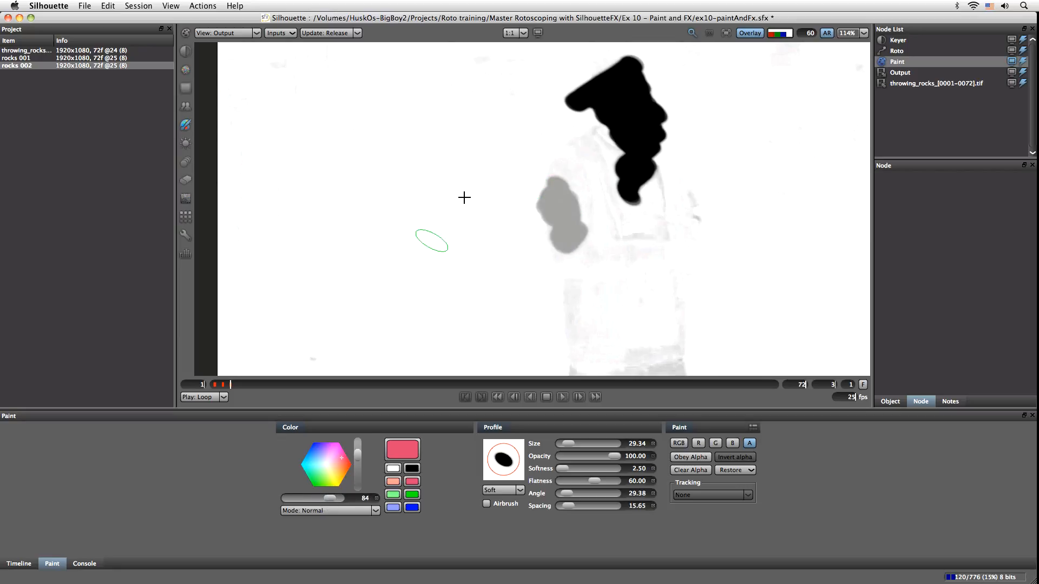
mouse_move(505, 225)
left_mouse_down()
mouse_move(512, 267)
mouse_move(524, 277)
left_mouse_up()
left_click_drag(330, 499, 303, 499)
mouse_move(454, 151)
left_mouse_down()
mouse_move(496, 169)
mouse_move(480, 140)
mouse_move(503, 184)
left_mouse_up()
left_click_drag(299, 500, 279, 502)
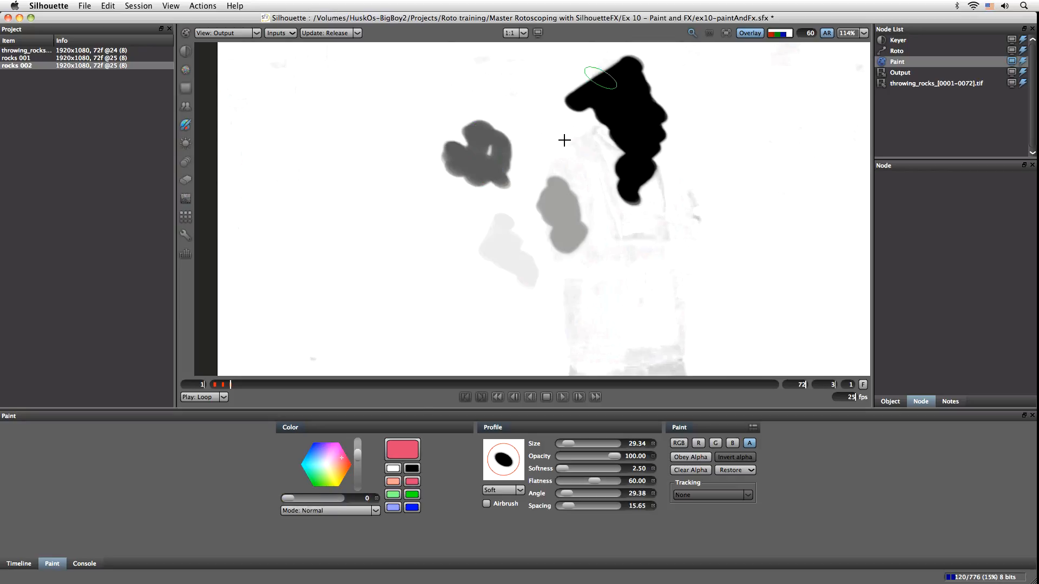
left_click(785, 33)
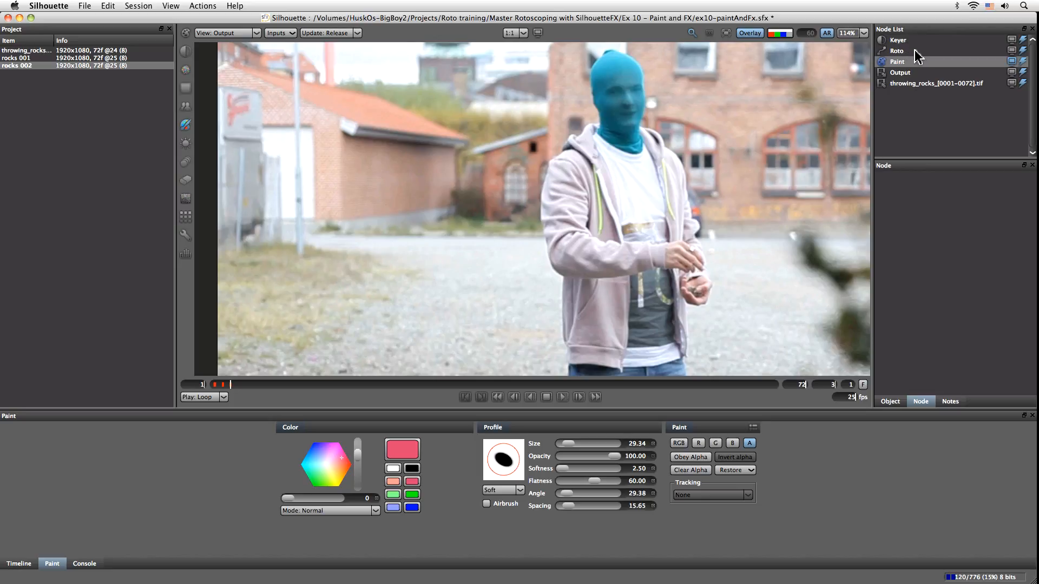
- Add the Composite node to the rocks 002 session and save the project
left_click(139, 5)
left_click(154, 28)
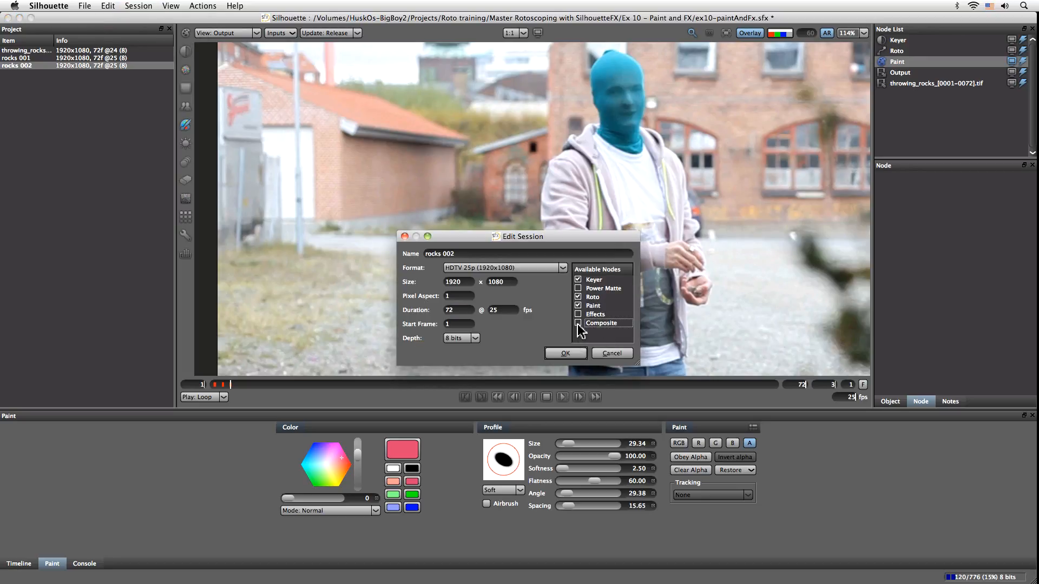
left_click(566, 353)
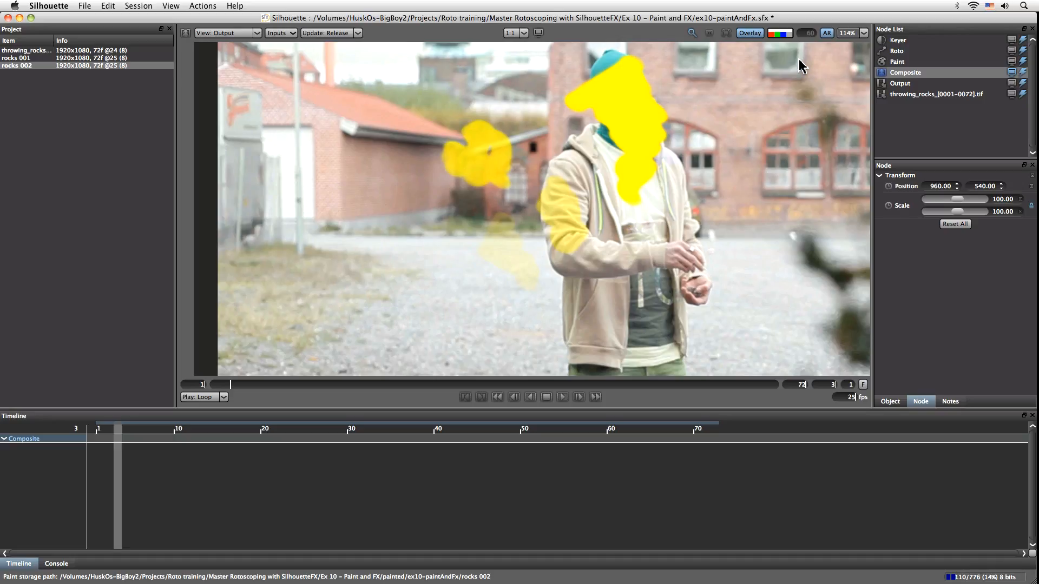
key("super+s")
key("Right")
key("Left")
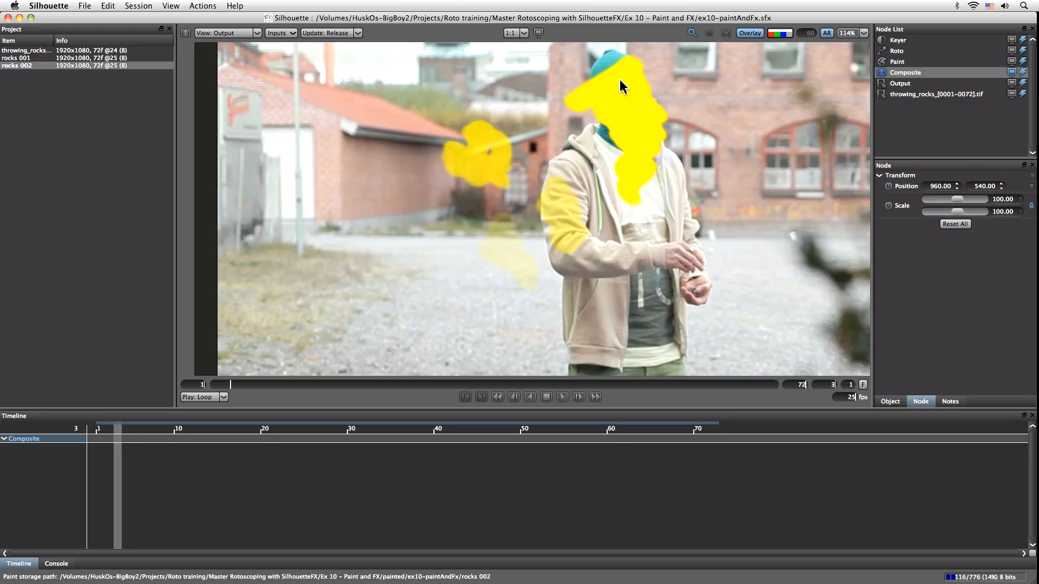
- Examine the Composite node with the alpha overlay and alpha view, and compare the alpha at the Keyer and Output nodes
left_click(789, 35)
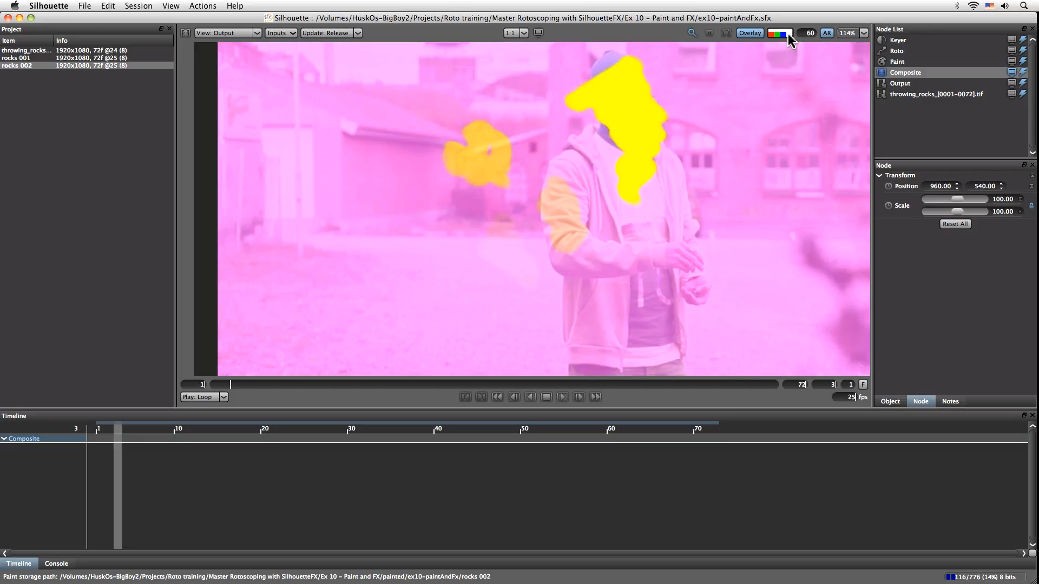
left_click(787, 35)
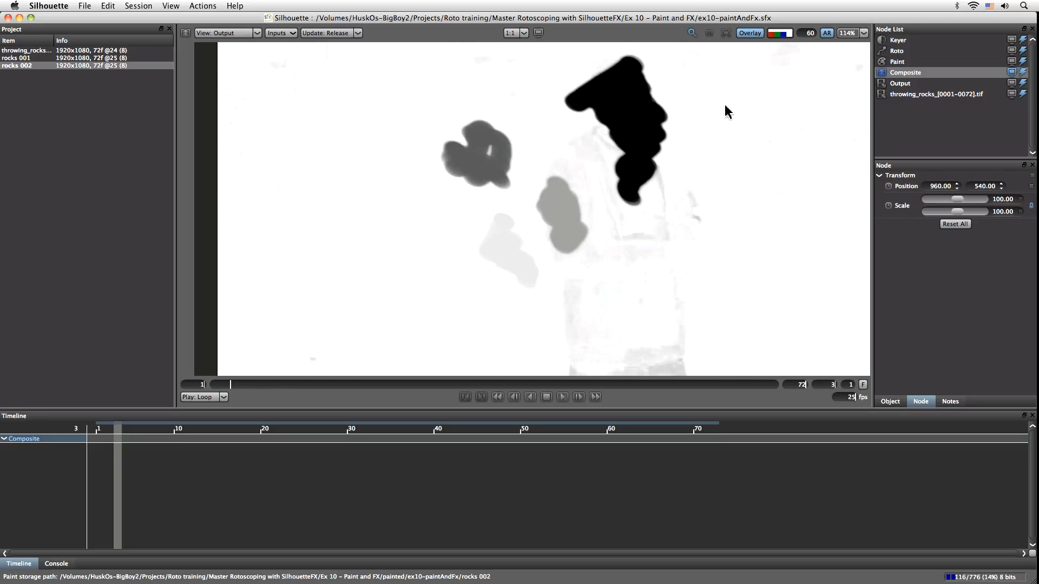
left_click(899, 41)
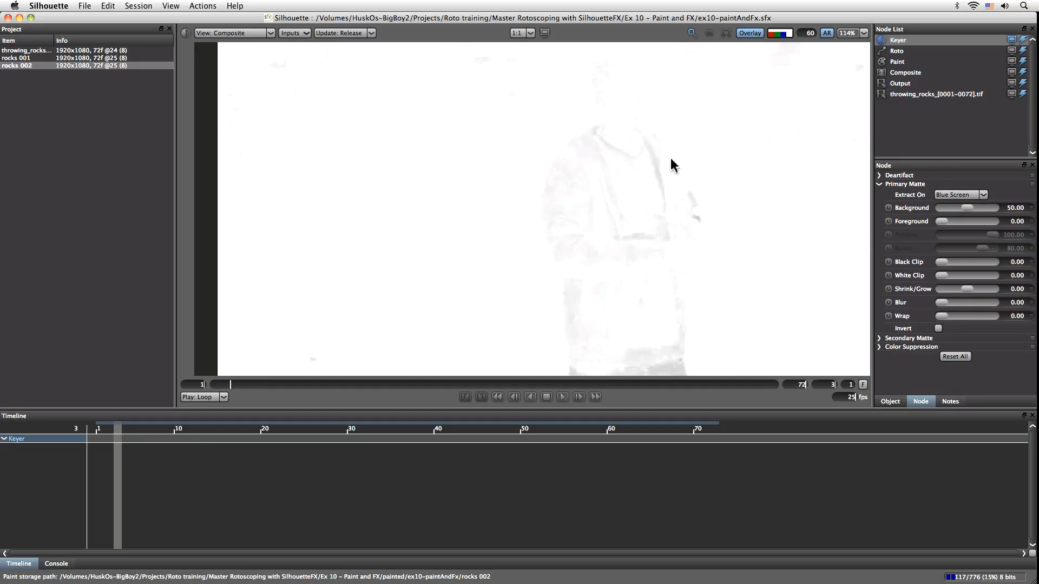
left_click(900, 83)
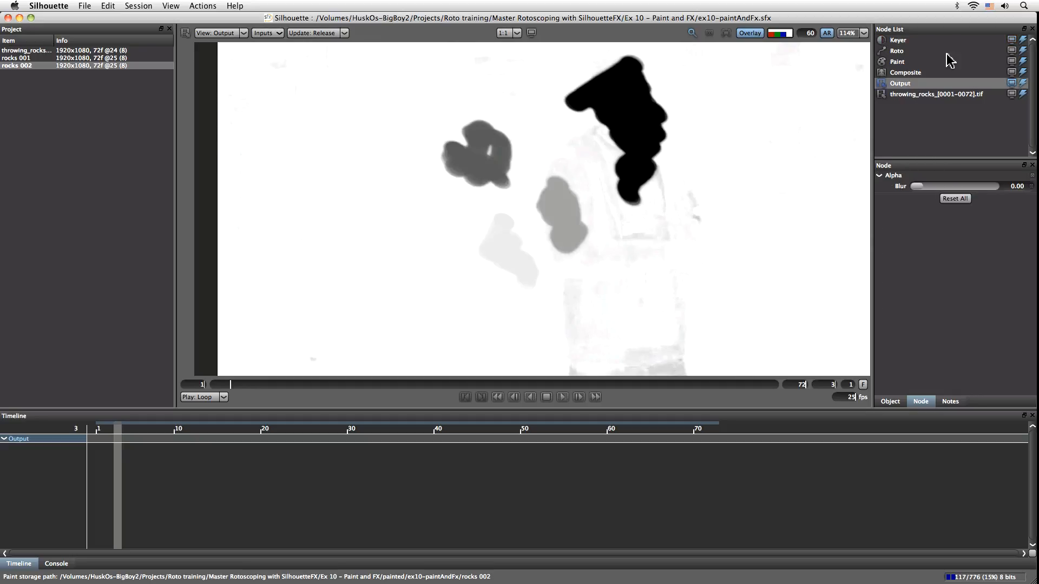
- Disable the Keyer node and return to the Paint node
left_click(1024, 42)
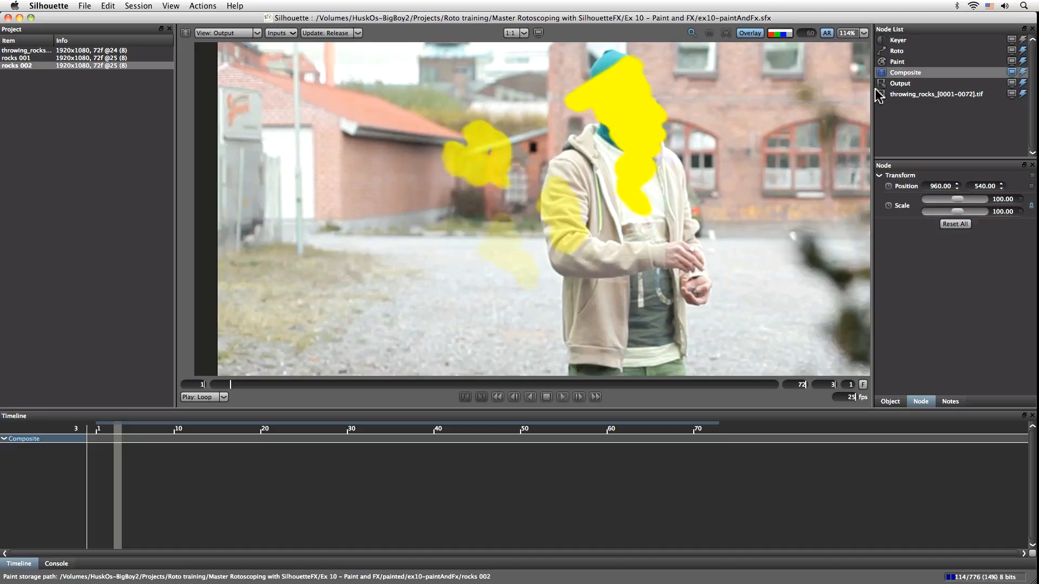
left_click(897, 62)
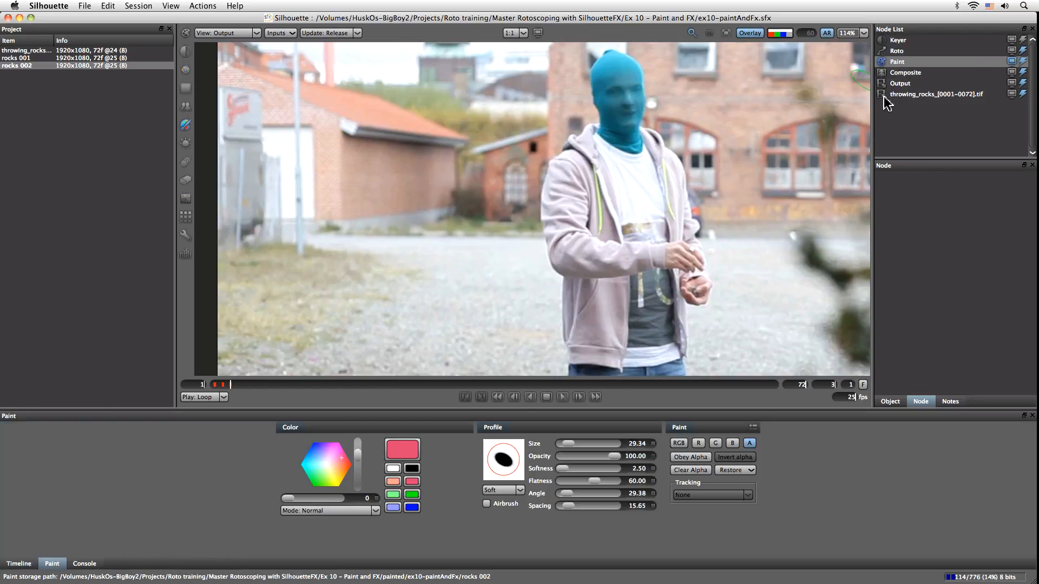
- Compare the Composite node's result with the Paint node's output and return to the Paint node
left_click(908, 76)
left_click(900, 62)
left_click(910, 76)
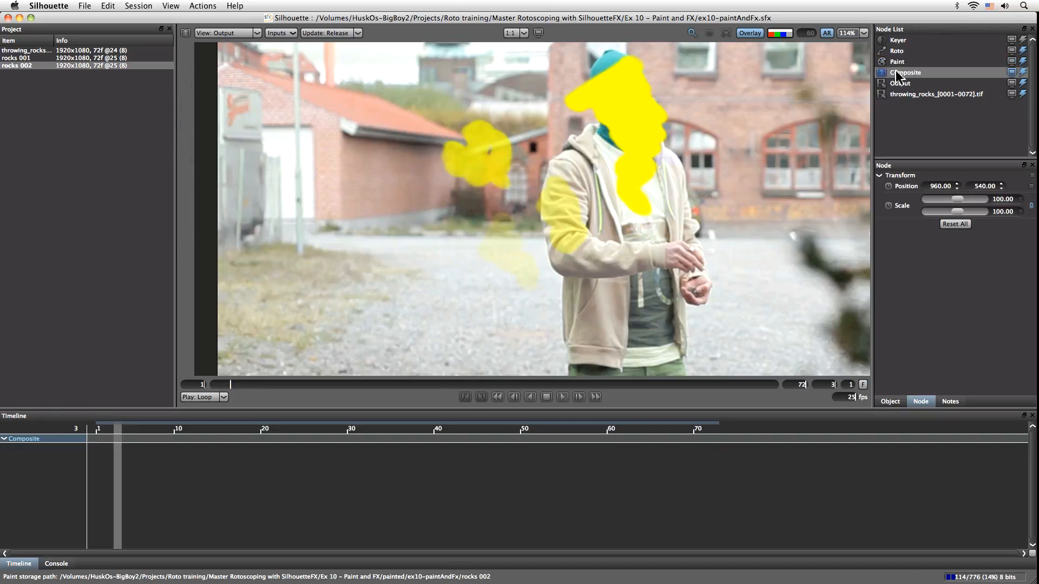
left_click(899, 62)
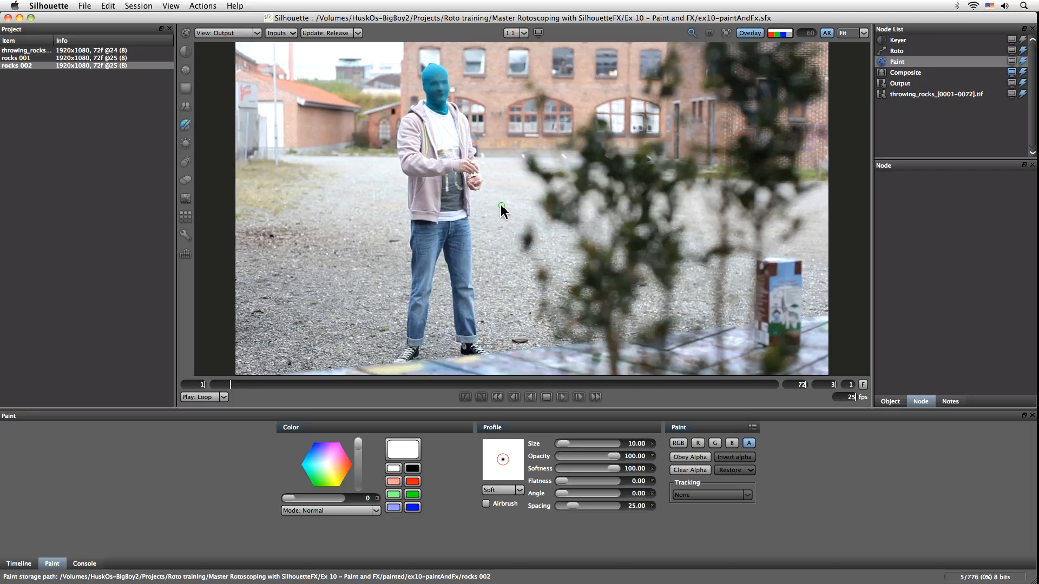
- Enlarge the brush to size 45.64, paint two alpha patches beside the man at value 0 and check them in the alpha view
left_click_drag(500, 205, 514, 215)
left_click_drag(519, 210, 514, 207)
mouse_move(527, 247)
left_mouse_down()
mouse_move(528, 232)
mouse_move(523, 241)
left_mouse_up()
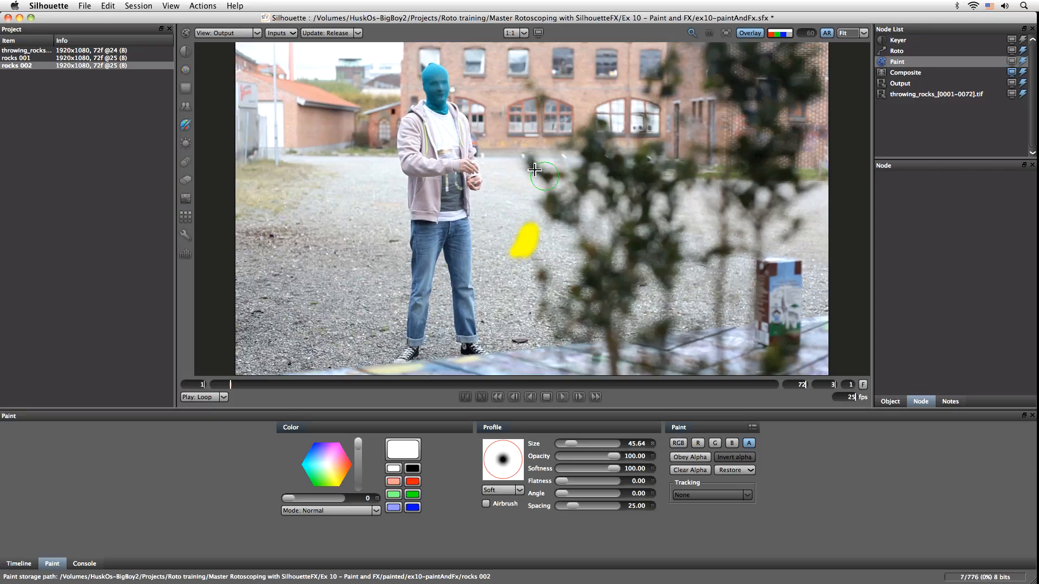
left_click_drag(522, 157, 557, 196)
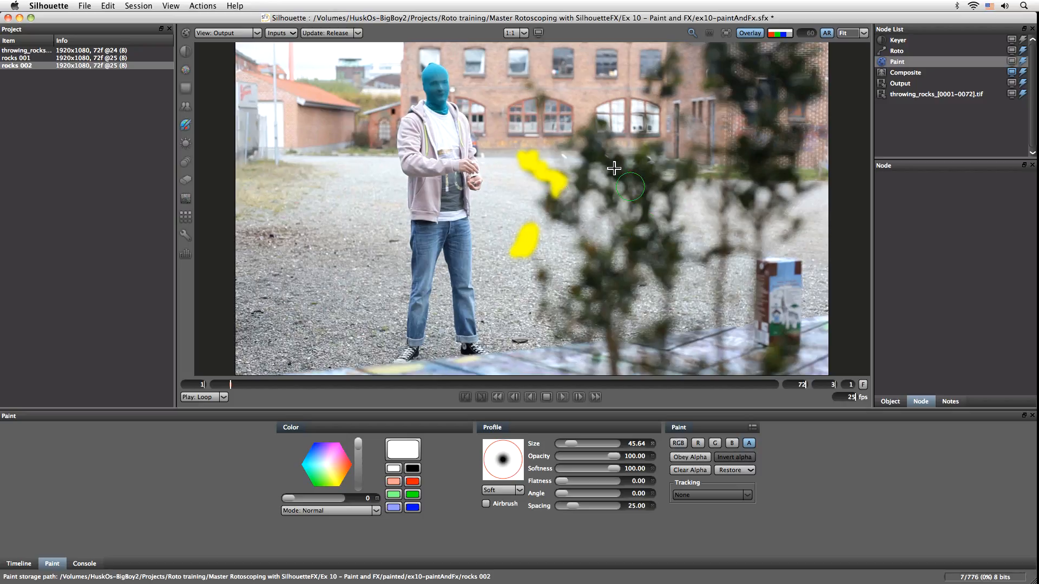
left_click(788, 36)
left_click(788, 35)
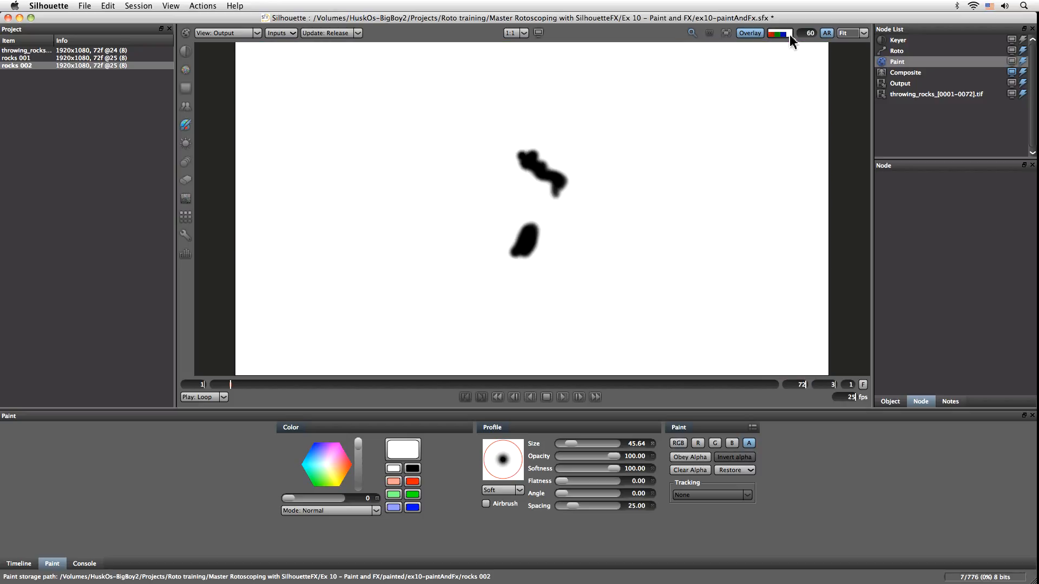
left_click(790, 35)
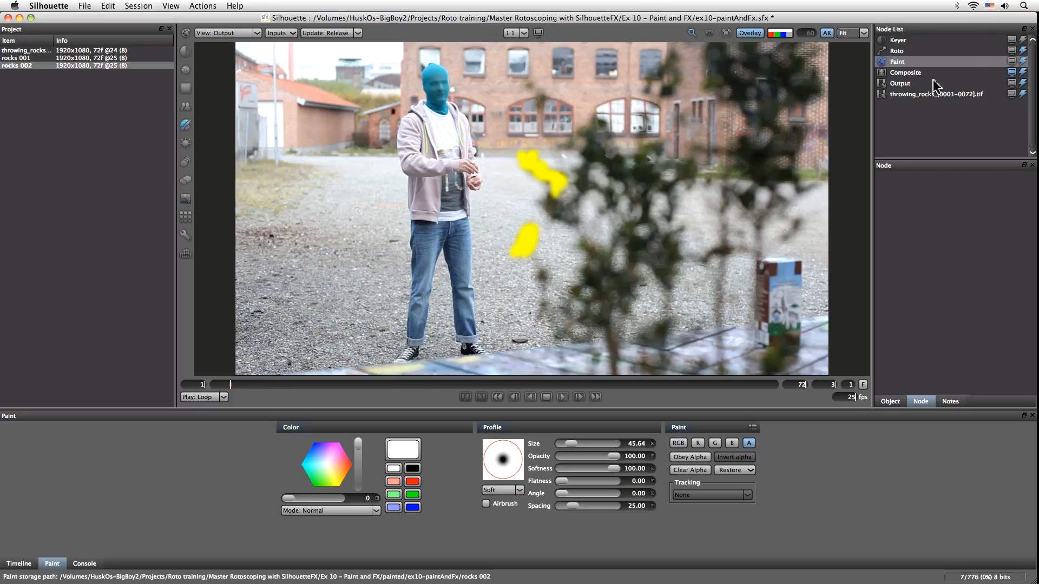
- Restore all frames (1-72) of the Paint node to remove the painted alpha patches
left_click(731, 469)
left_click(742, 494)
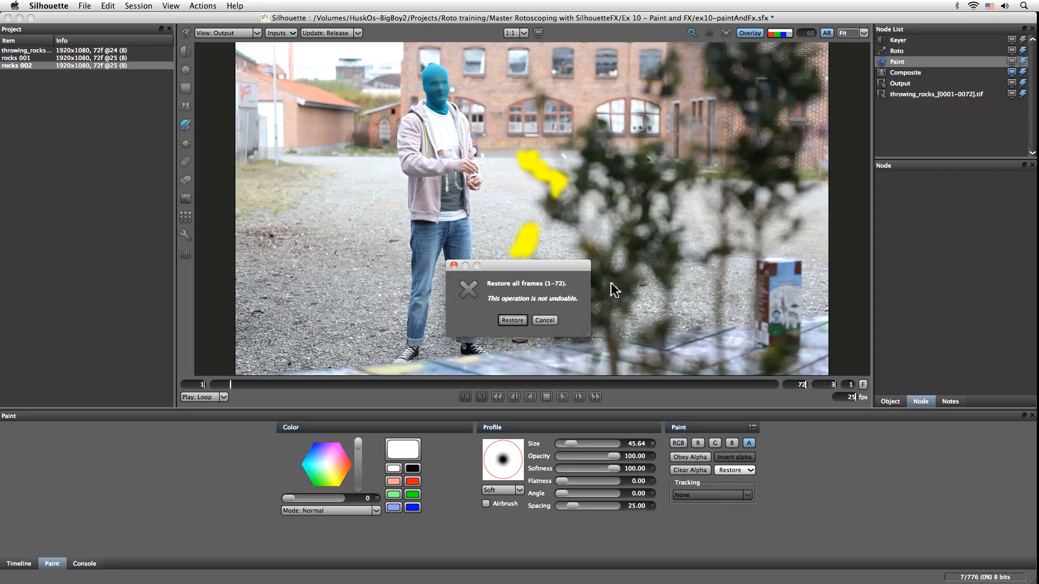
left_click(512, 323)
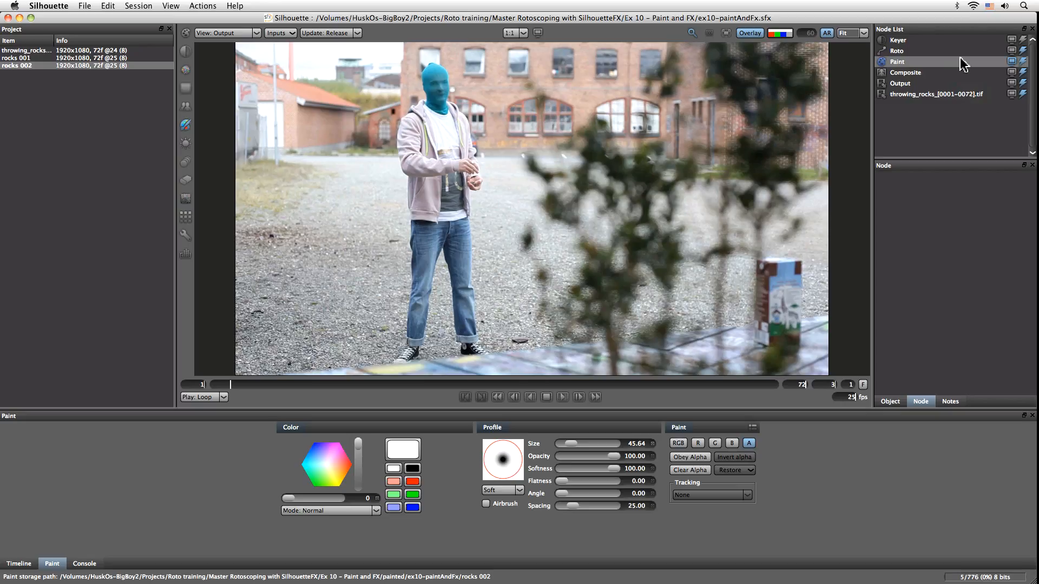
- Examine the Square shape in the Roto node and the alpha it produces
left_click(909, 52)
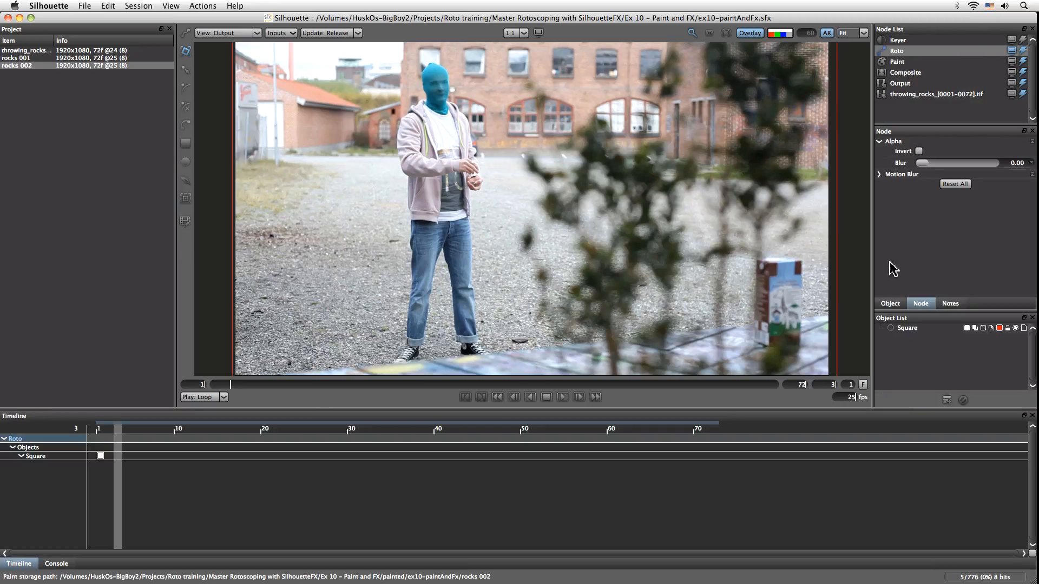
left_click(906, 329)
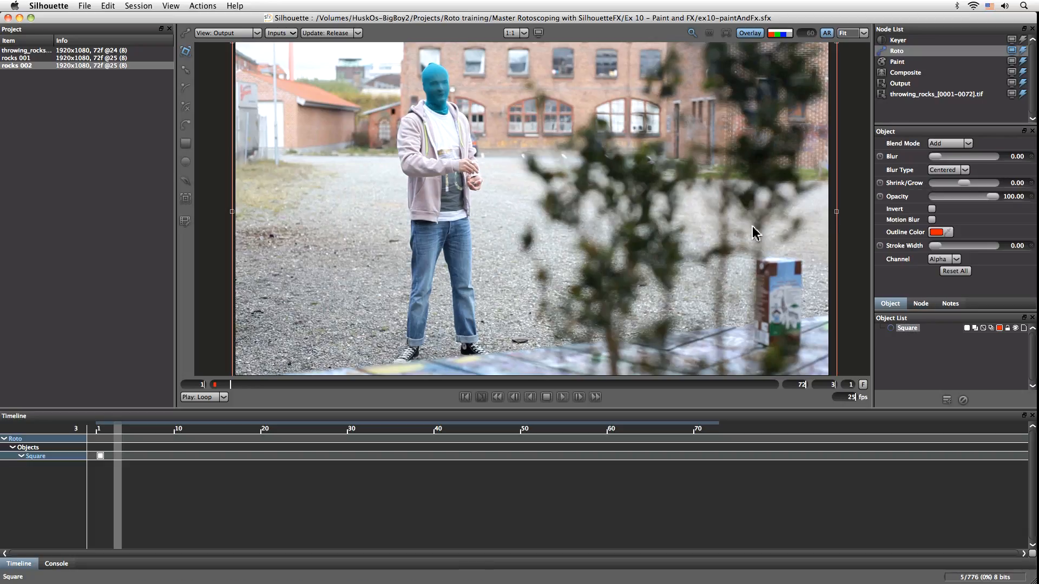
scroll(761, 213, "down", 2)
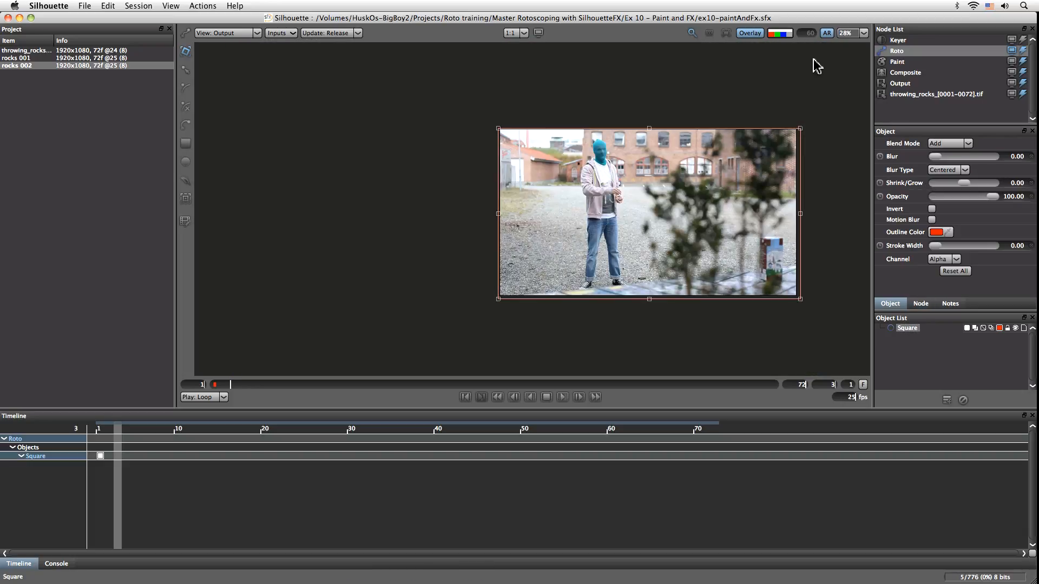
left_click(788, 34)
left_click(788, 34)
left_click(788, 34)
left_click(788, 34)
left_click(789, 34)
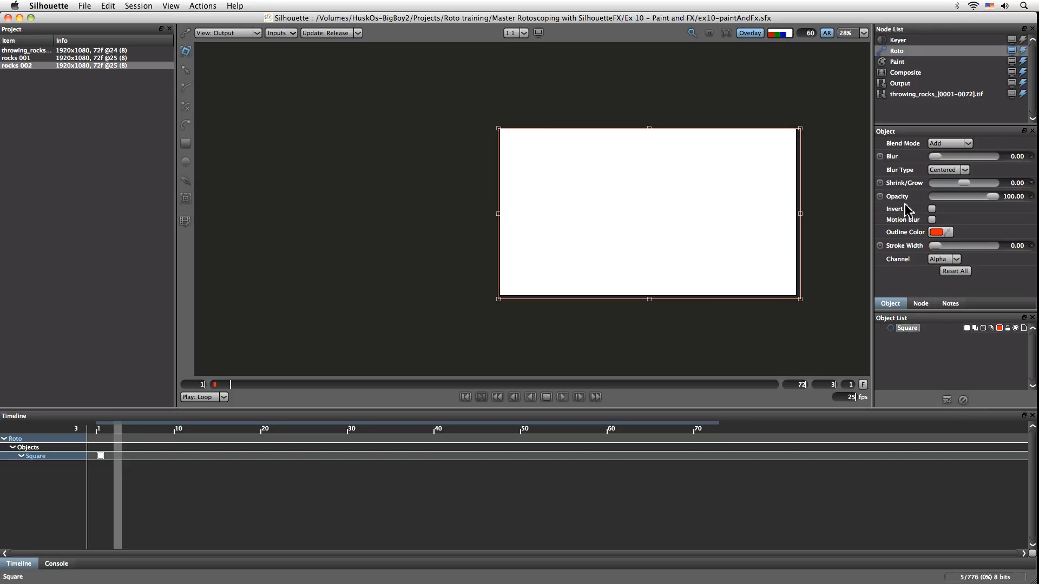
- Select the Keyer node and play the clip
left_click(899, 61)
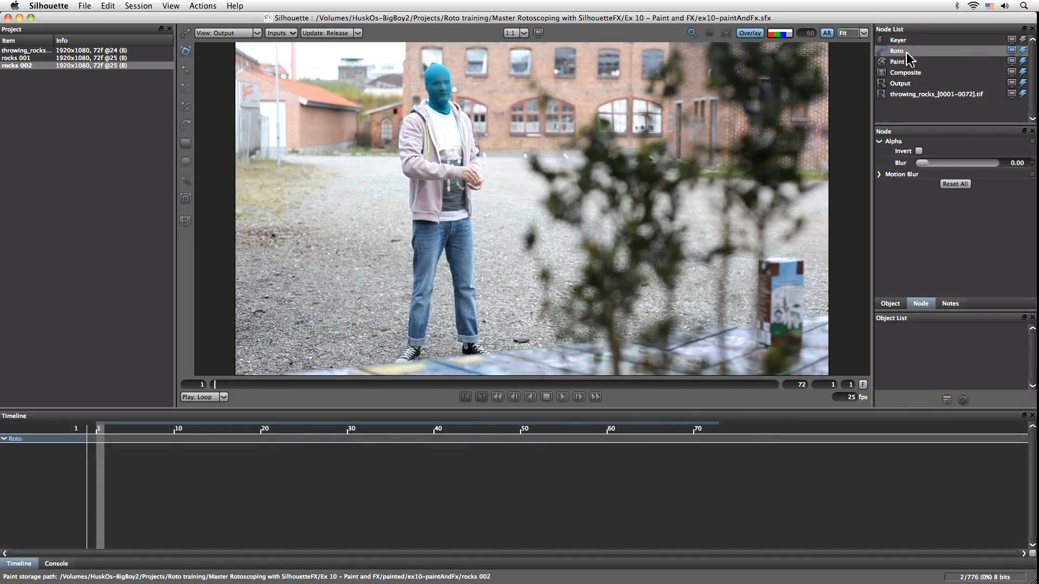
left_click(909, 41)
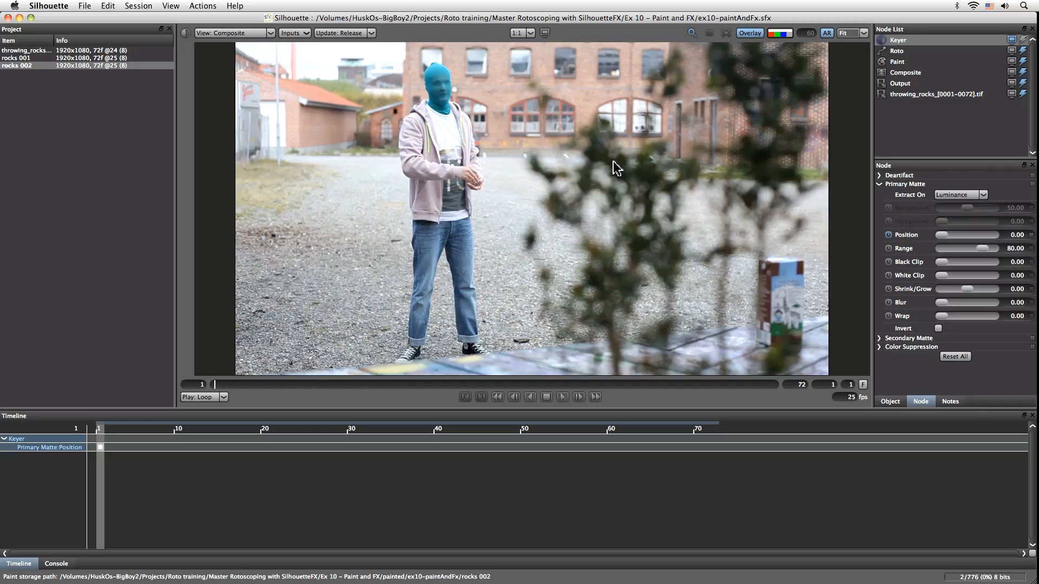
left_click(563, 398)
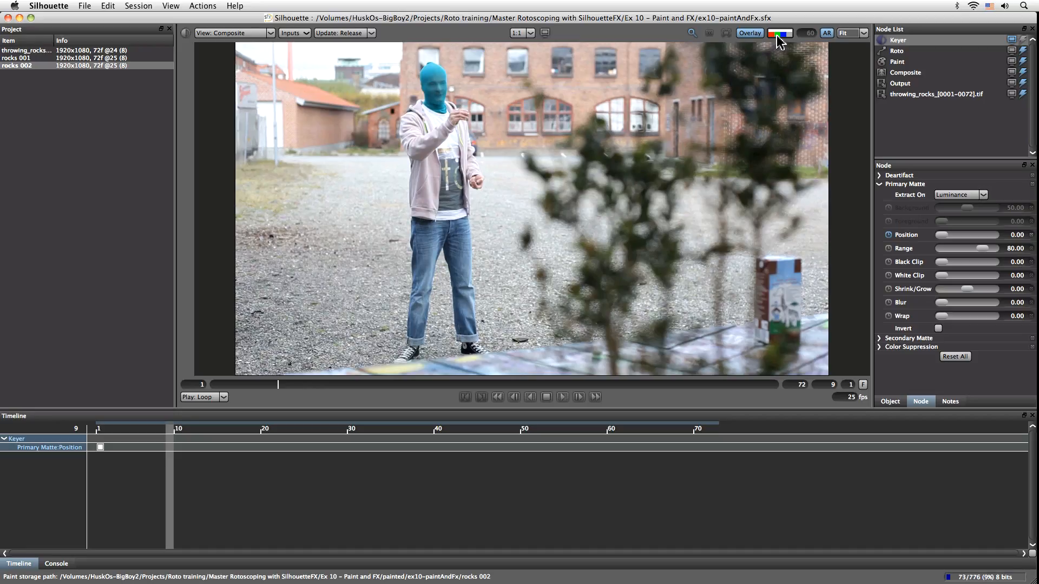
- Compare the red, green and blue channels of the image at frame 9 and return to the colour view
left_click(774, 34)
left_click(783, 39)
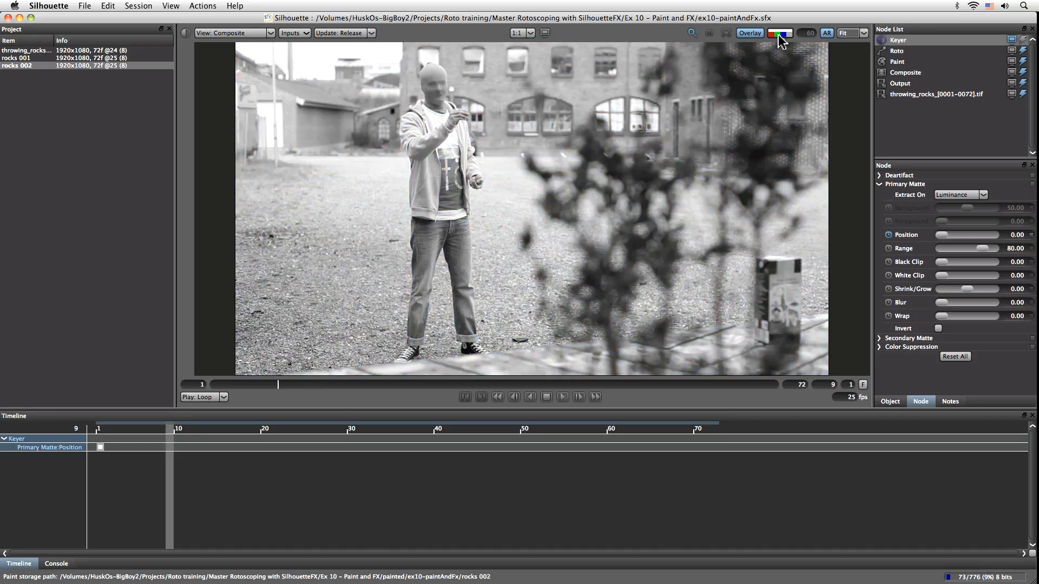
left_click(785, 40)
left_click(773, 37)
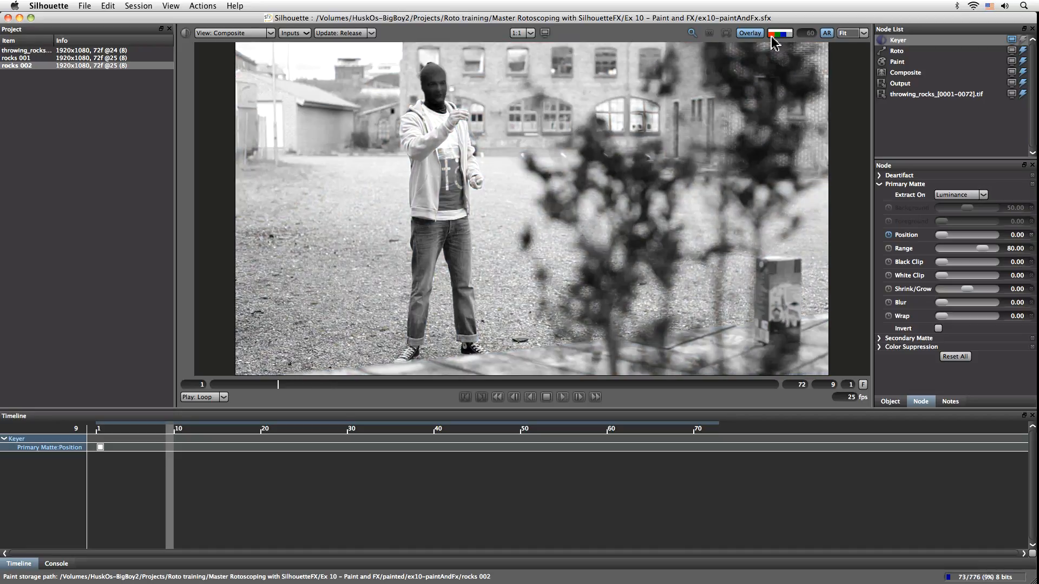
left_click(784, 41)
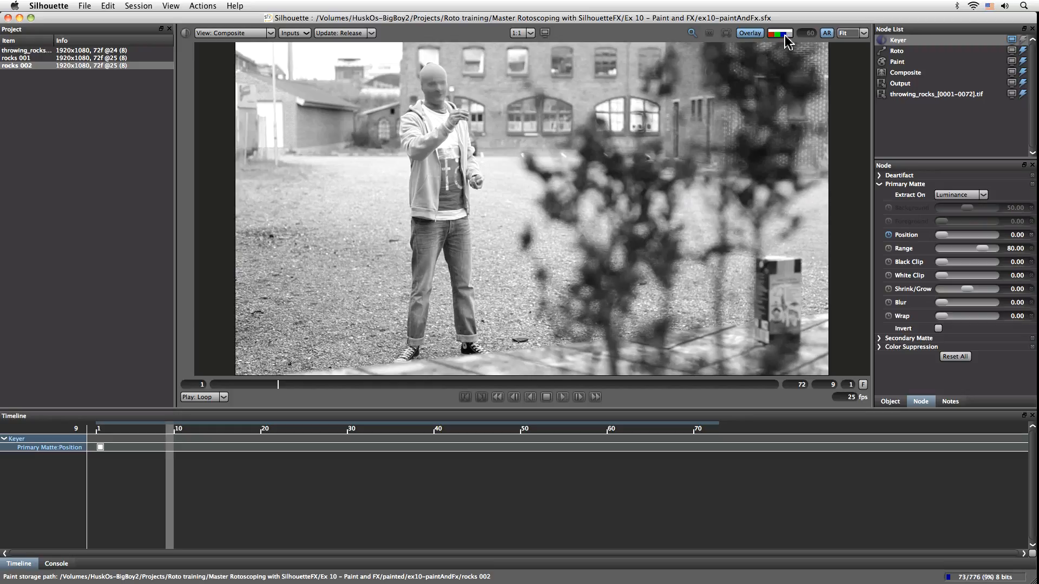
left_click(785, 41)
left_click(772, 38)
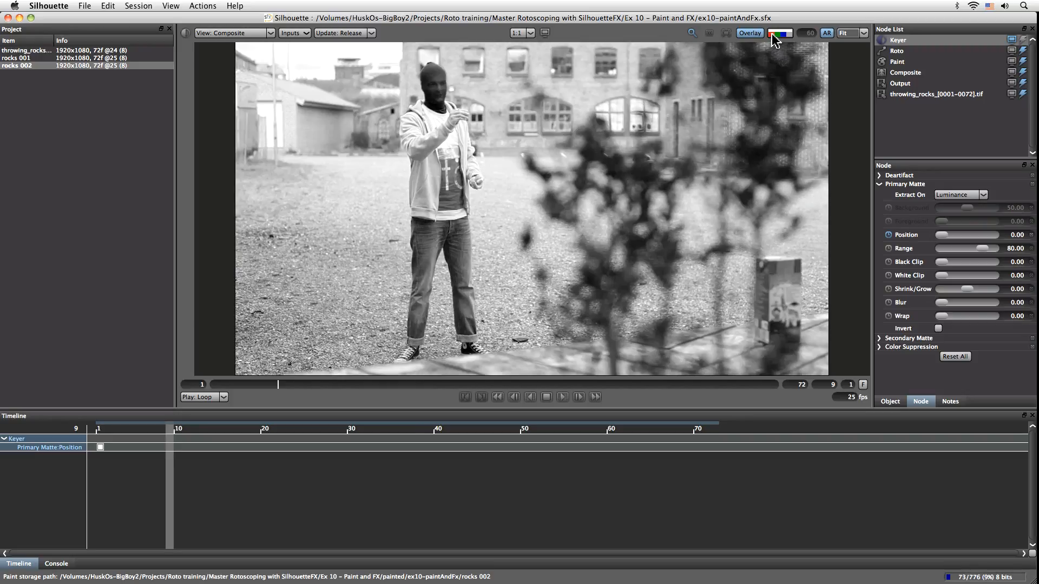
left_click(786, 39)
left_click(786, 39)
left_click(774, 41)
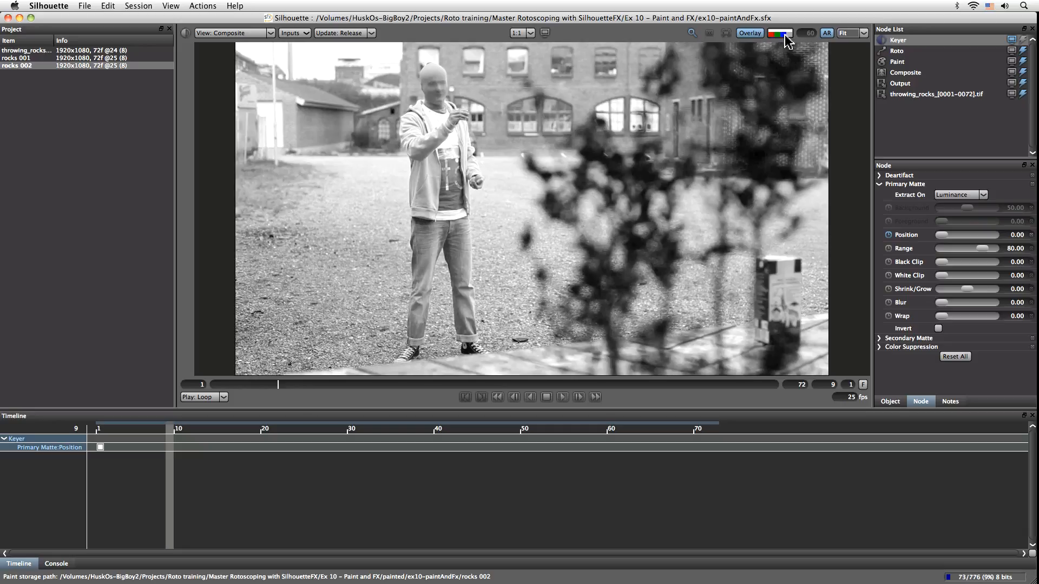
left_click(773, 40)
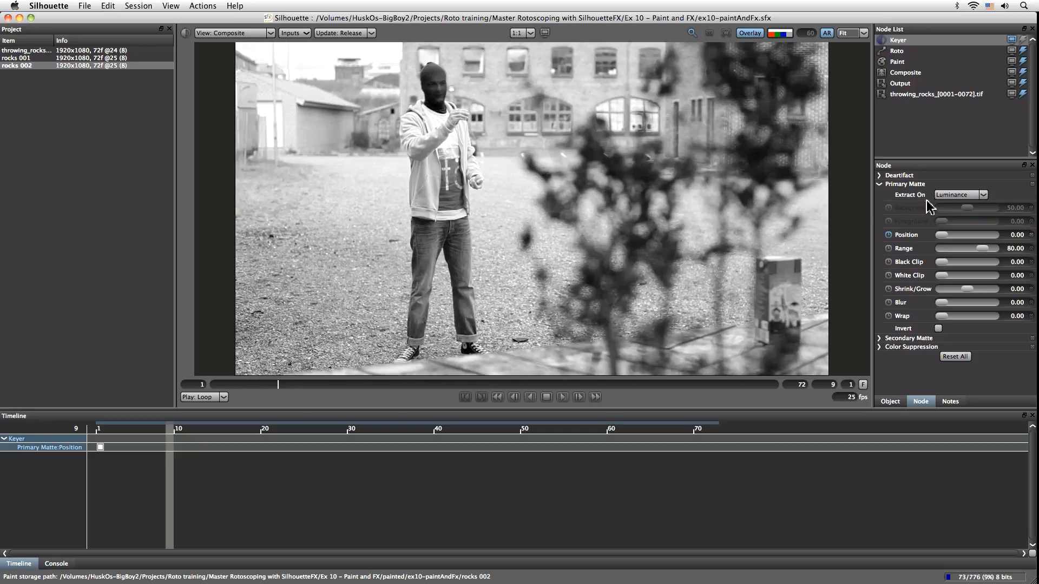
left_click(781, 33)
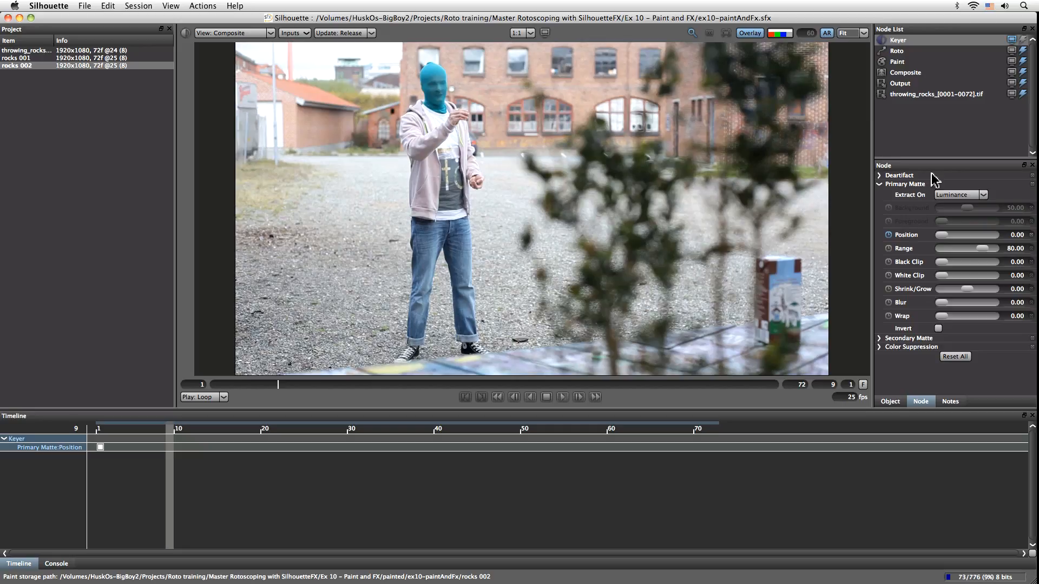
- Enable the Keyer node and set its primary matte Position to 36.45 at frame 9
left_click(1022, 40)
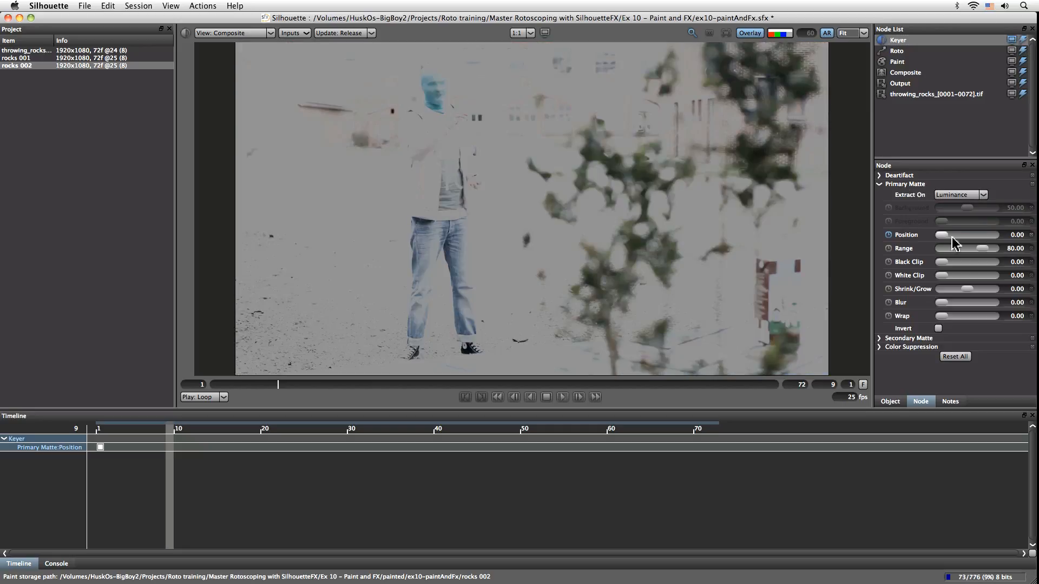
mouse_move(940, 237)
left_mouse_down()
mouse_move(981, 235)
mouse_move(959, 237)
left_mouse_up()
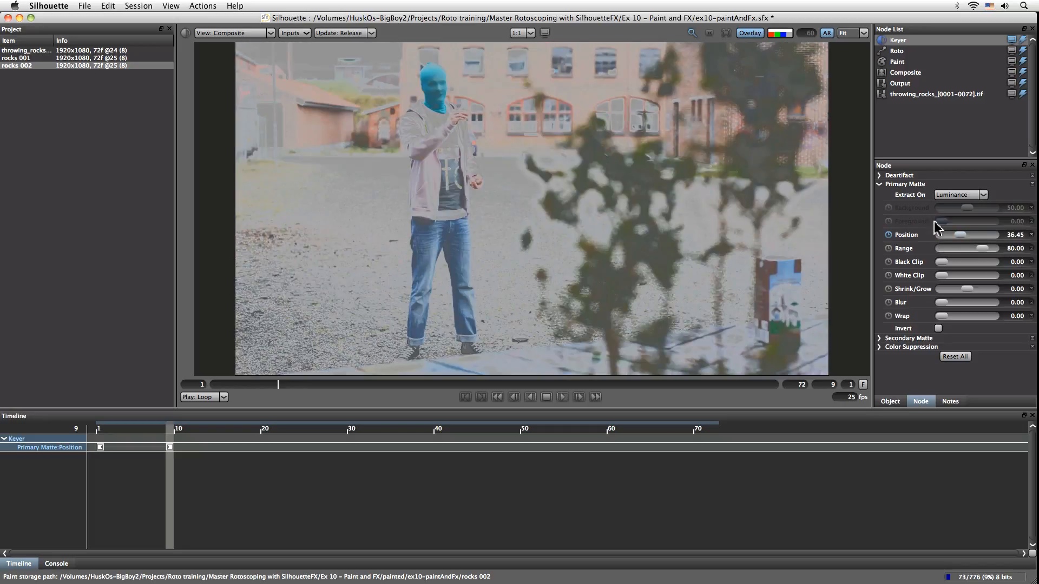
- View the foreground and the primary matte, and set the primary matte's Position to 15.63 and Range to 65.62
left_click(254, 34)
left_click(254, 50)
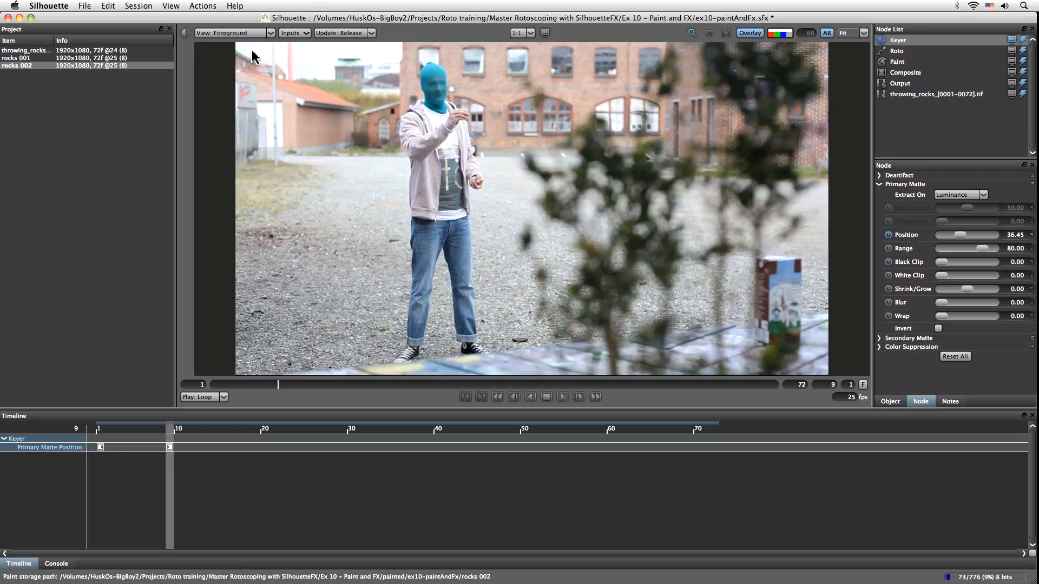
left_click(254, 33)
left_click(254, 73)
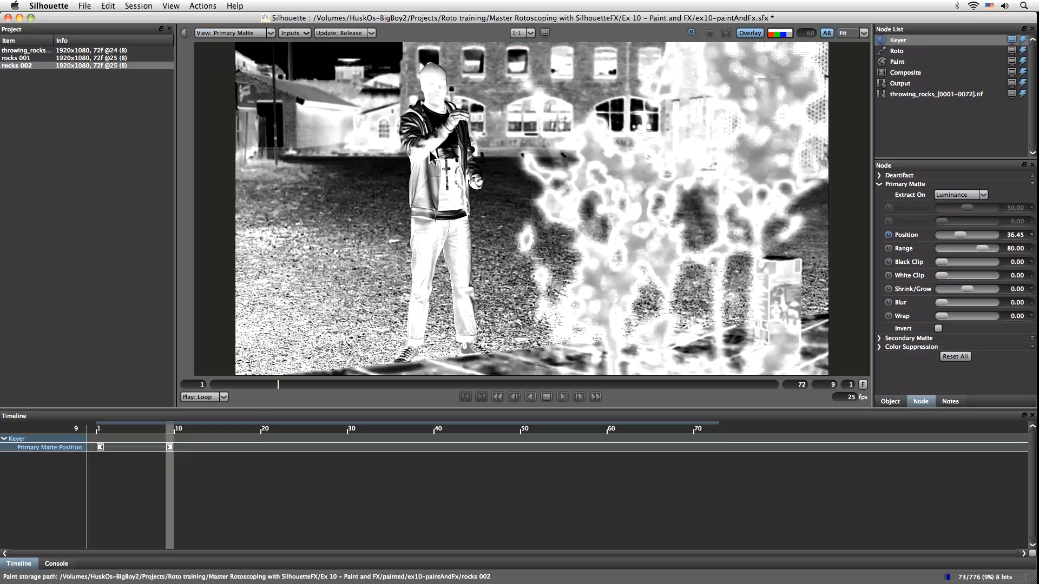
mouse_move(960, 236)
left_mouse_down()
mouse_move(942, 237)
mouse_move(963, 237)
mouse_move(952, 240)
mouse_move(981, 253)
mouse_move(954, 242)
left_mouse_up()
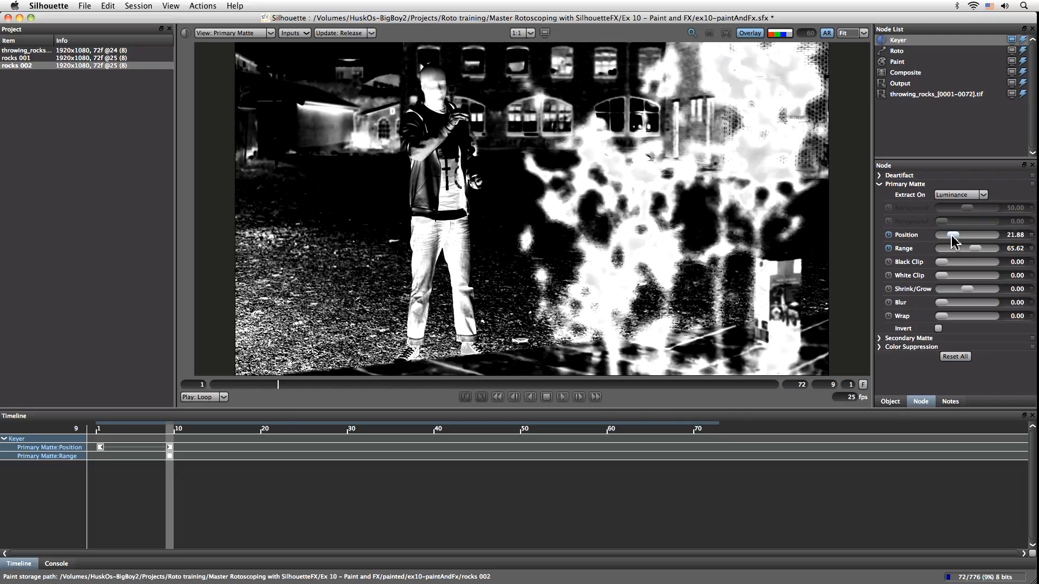
left_click_drag(958, 242, 953, 243)
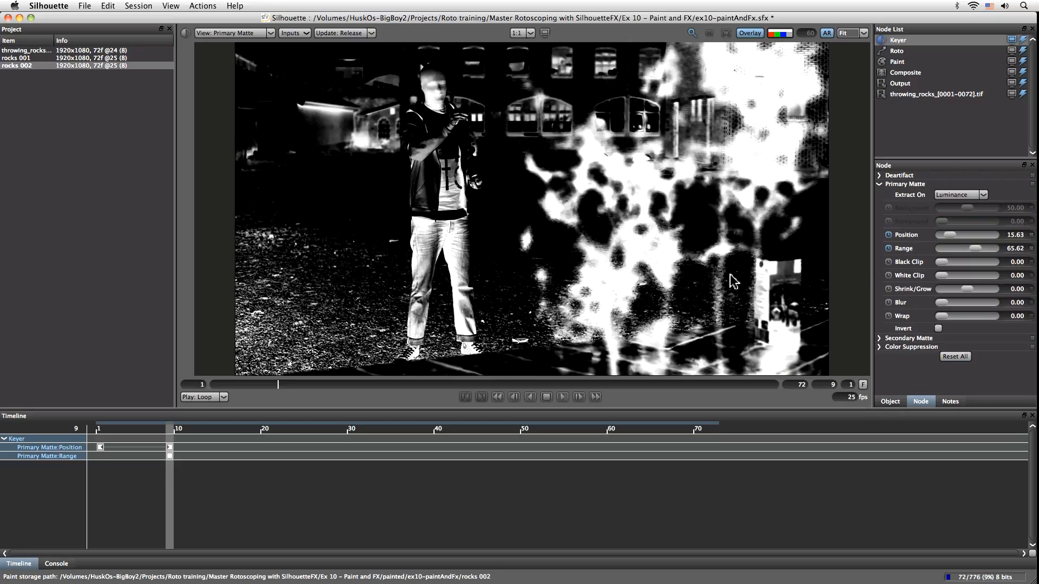
- Enable the Keyer's secondary matte and display it in the viewer
left_click(879, 338)
left_click(937, 347)
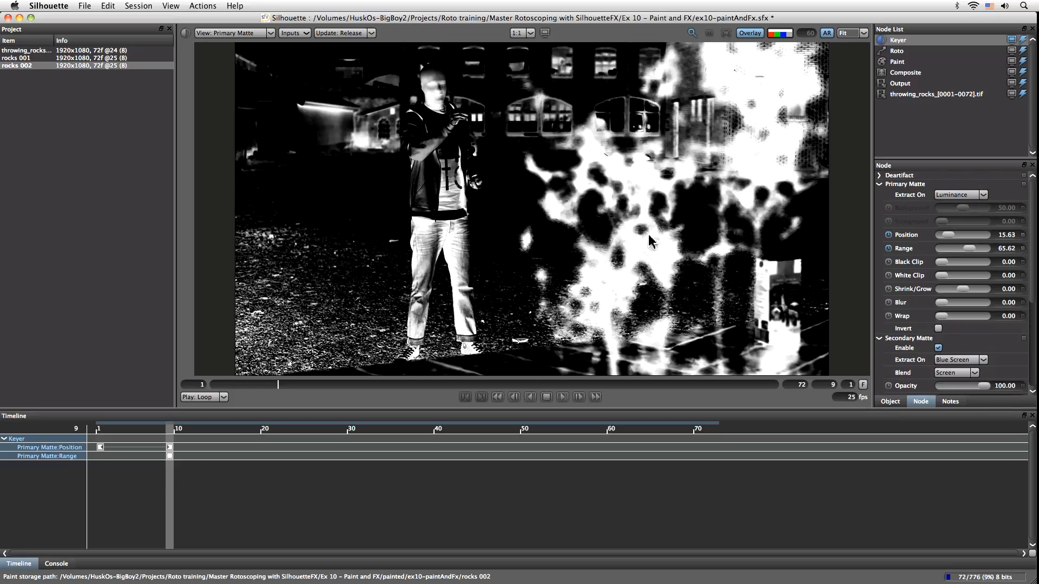
key("4")
key("2")
key("3")
key("4")
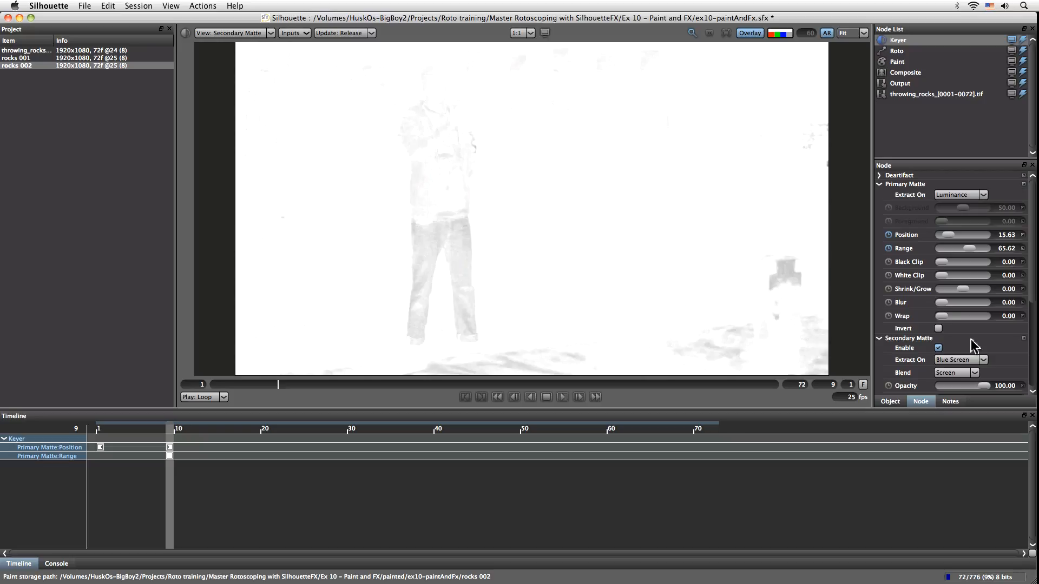
- Extract the secondary matte on Red and set its Position to 5.00
left_click(980, 360)
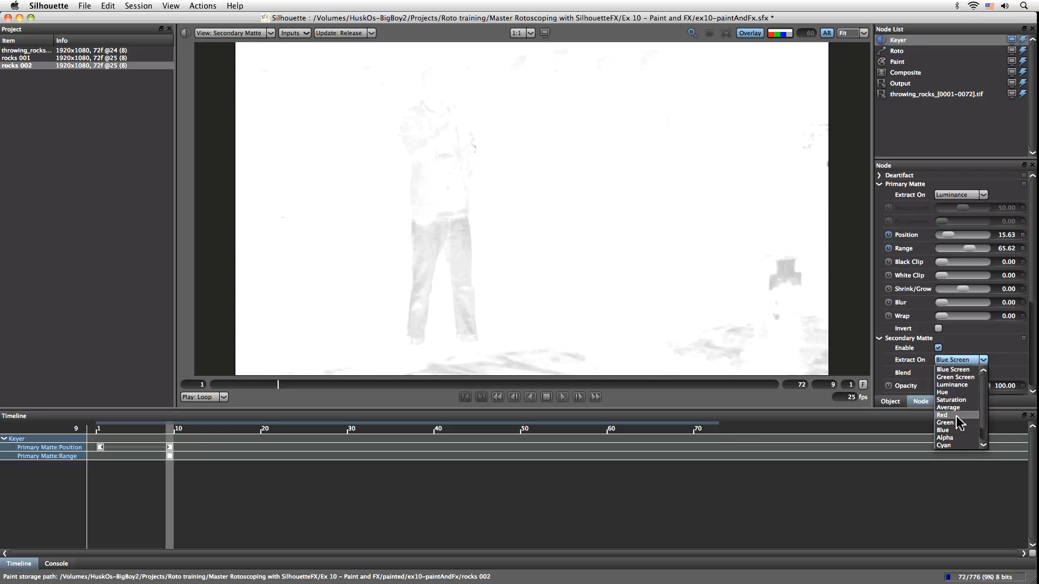
left_click(942, 415)
left_click_drag(1032, 300, 1031, 387)
left_click_drag(983, 278, 944, 281)
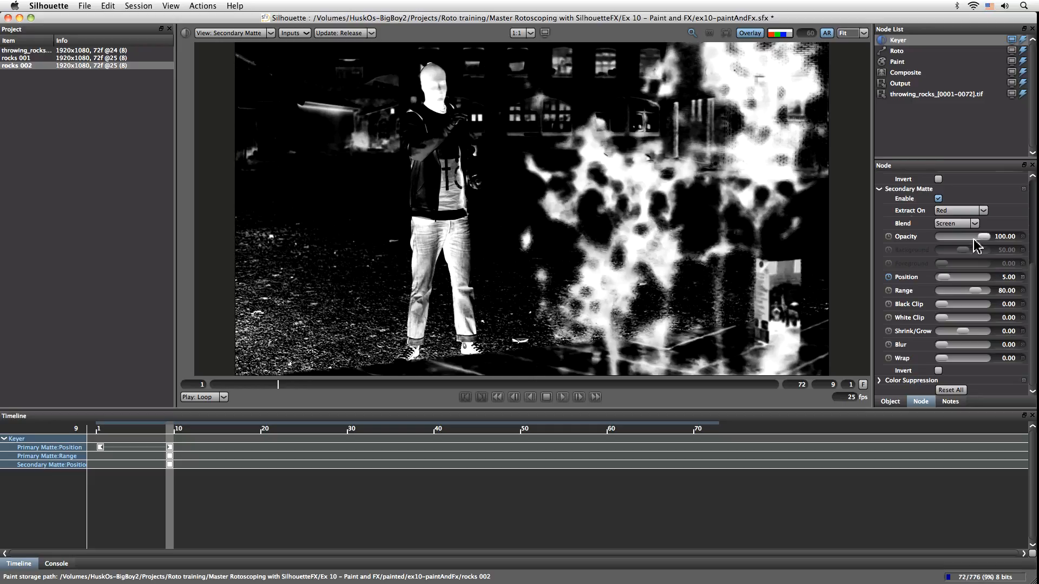
- Compare the primary, secondary and combined mattes of the Keyer node in the viewer
key("5")
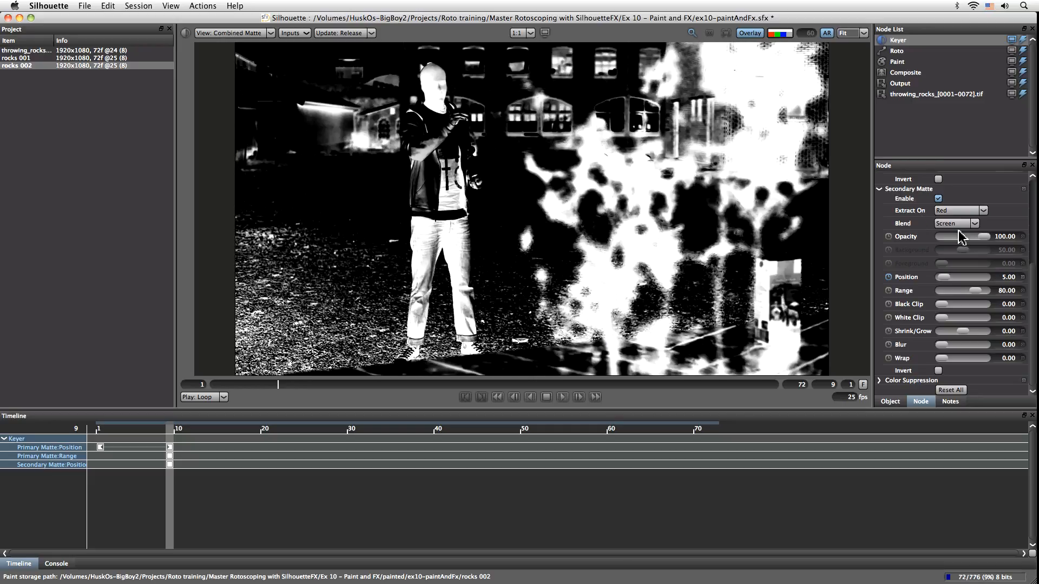
key("4")
key("3")
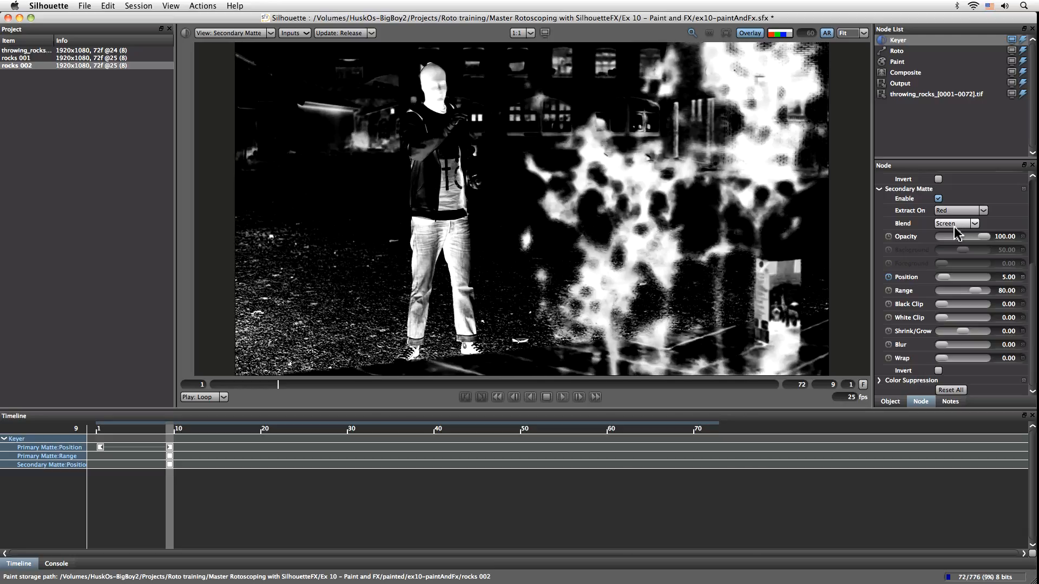
key("4")
key("5")
key("3")
key("4")
key("5")
key("3")
key("5")
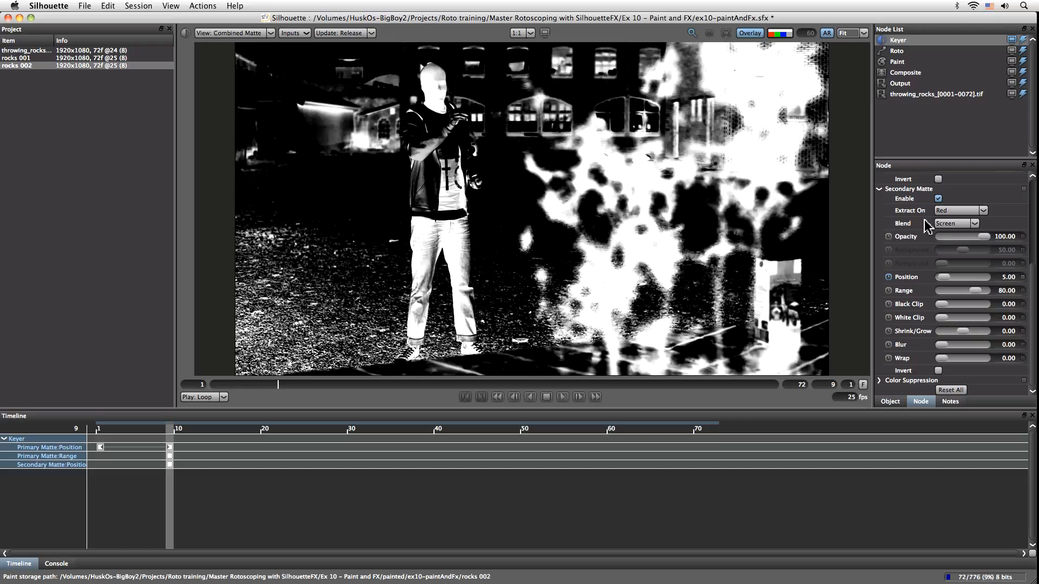
- Set the secondary matte's Blend to Lighten and play back the Keyer's composite view
left_click(952, 223)
left_click(960, 288)
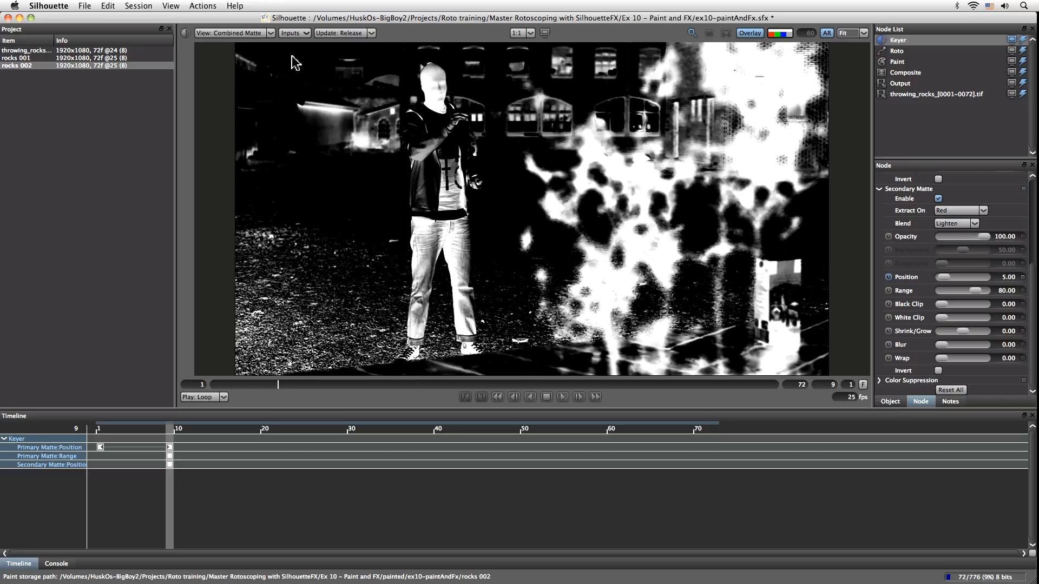
left_click(259, 33)
left_click(258, 40)
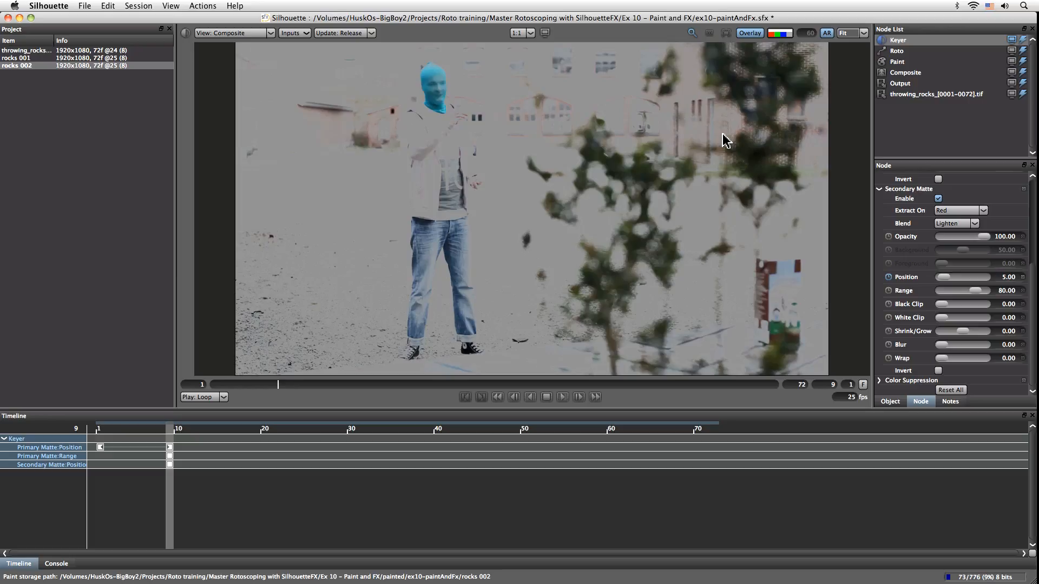
left_click(563, 397)
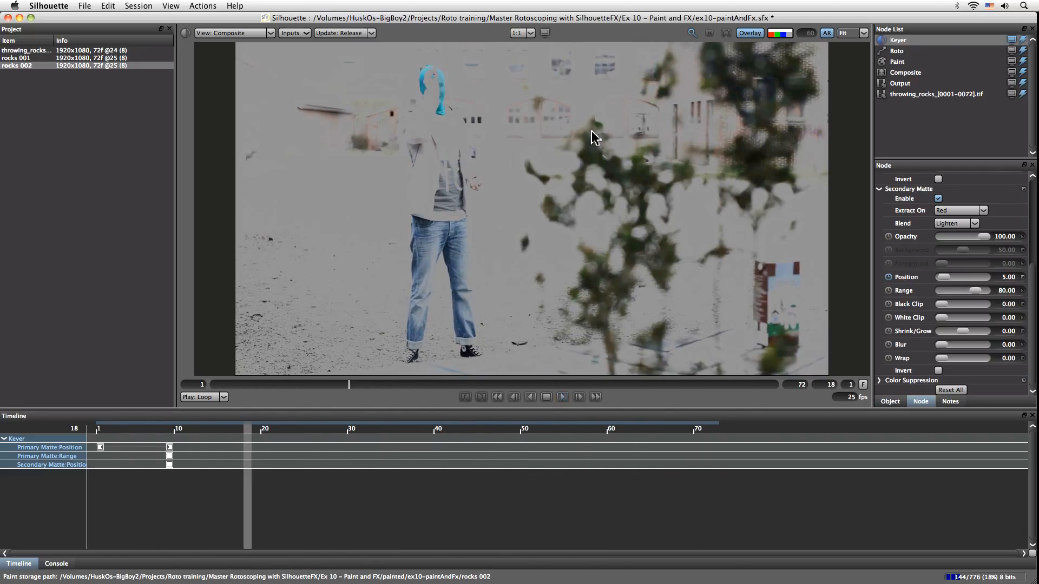
- In the Roto node, draw a closed X-Spline at frame 18 around the man, following the tree's left edge and extending outside the frame
left_click(897, 51)
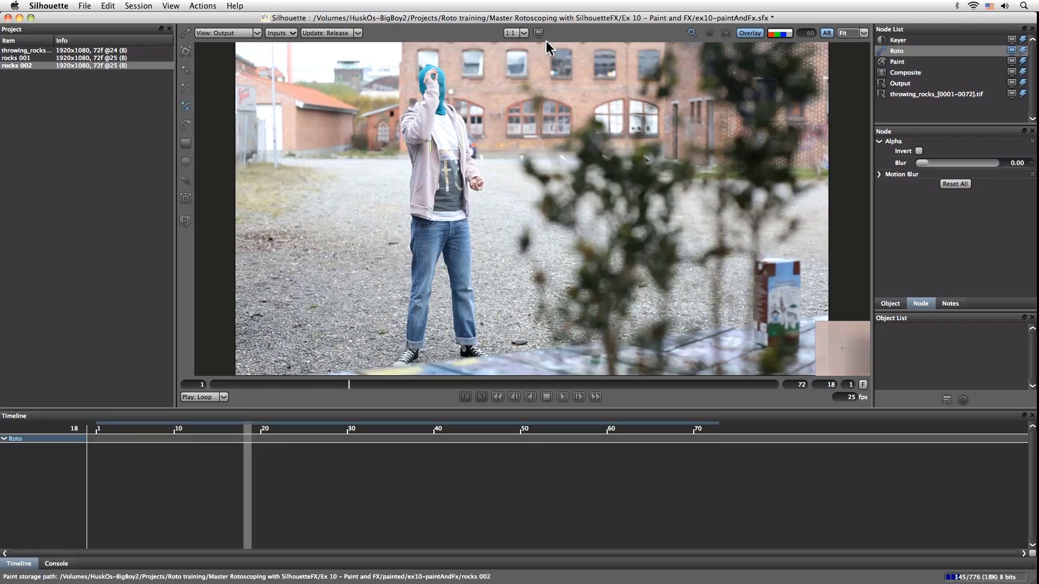
scroll(537, 80, "down", 2)
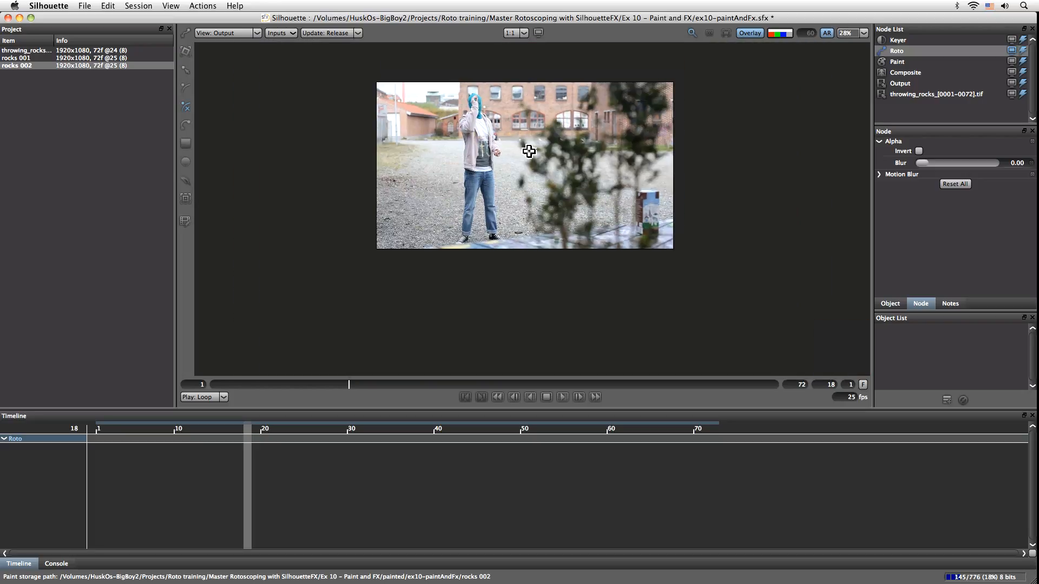
left_click(528, 110)
left_click(513, 152)
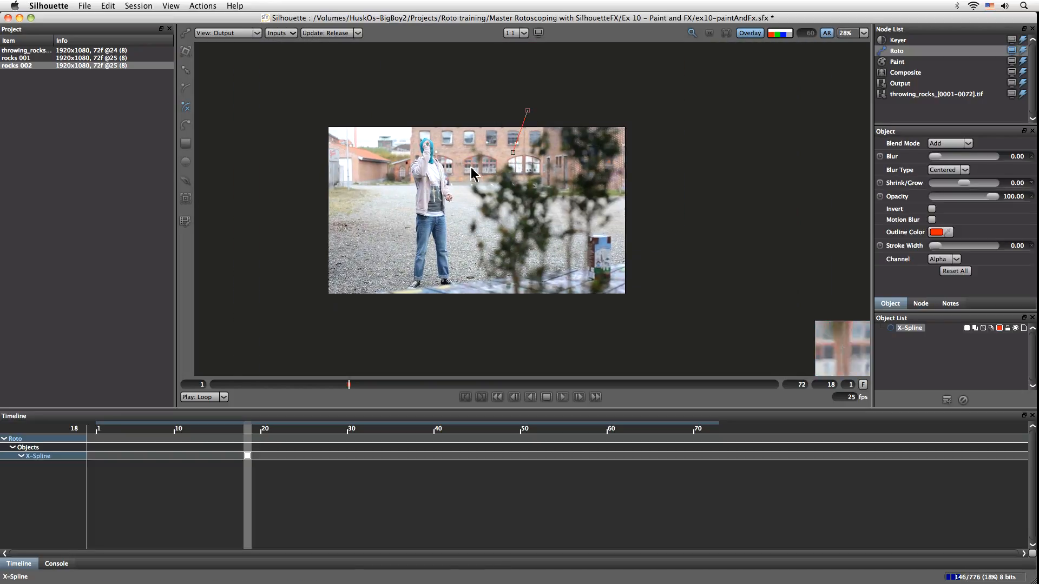
left_click(472, 141)
left_click(466, 180)
left_click(463, 210)
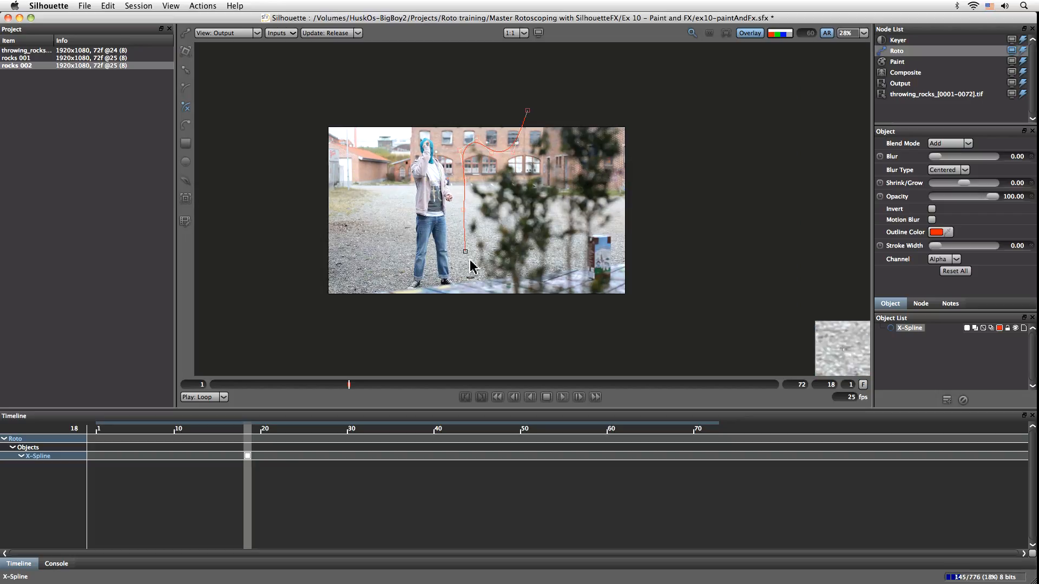
left_click(483, 304)
left_click(292, 325)
left_click(296, 111)
left_click(528, 112)
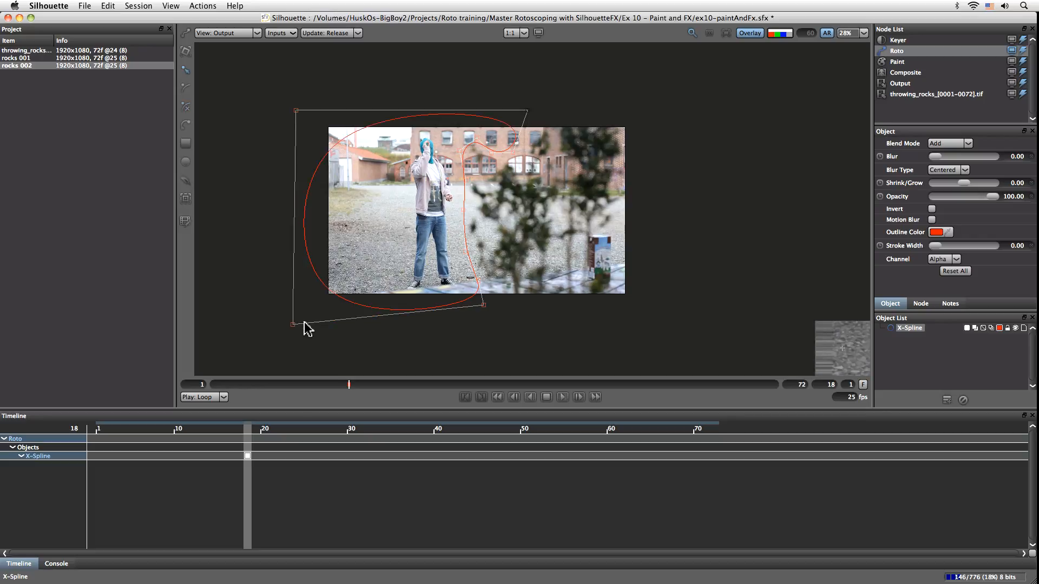
- Move the spline's four outer corner points farther outside the frame so the shape covers the whole left part of the image
left_click(284, 335)
left_click_drag(267, 340, 262, 338)
left_click_drag(297, 111, 258, 73)
left_click_drag(530, 113, 564, 99)
left_click_drag(487, 309, 496, 320)
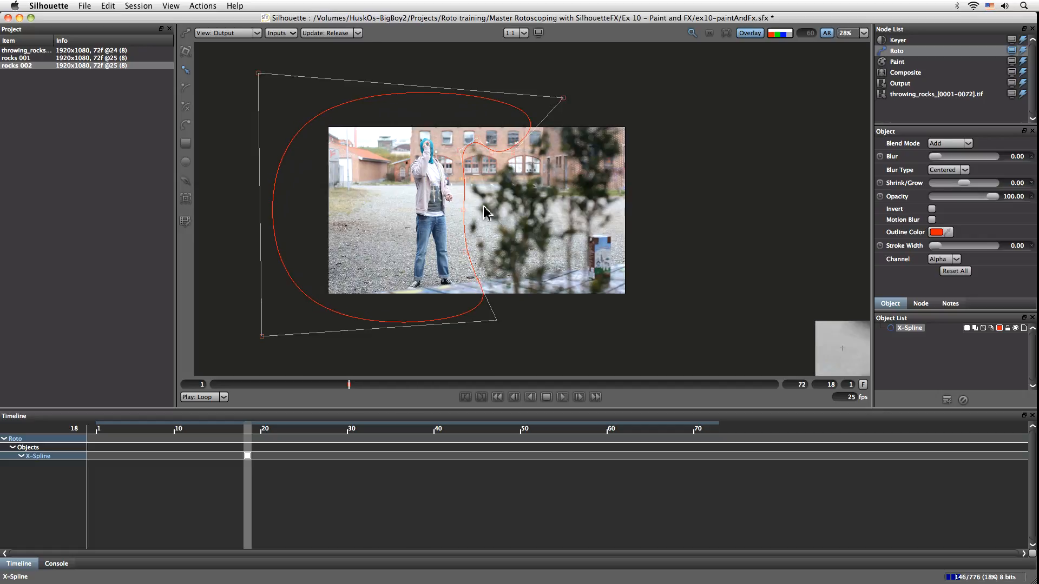
- Show the alpha overlay, set the X-Spline's blend mode to Subtract, and view the alpha channel
left_click(789, 34)
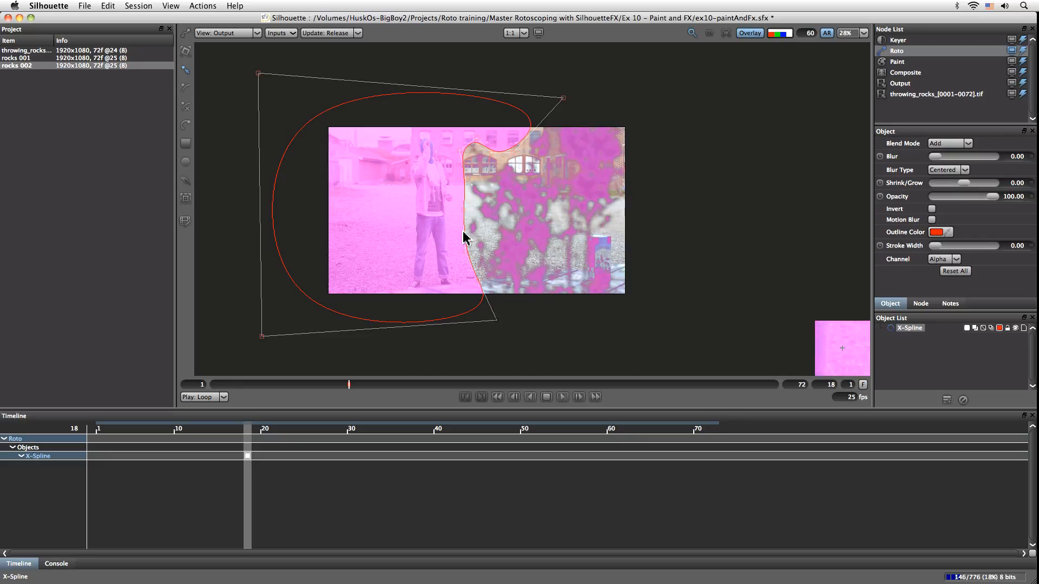
left_click(975, 328)
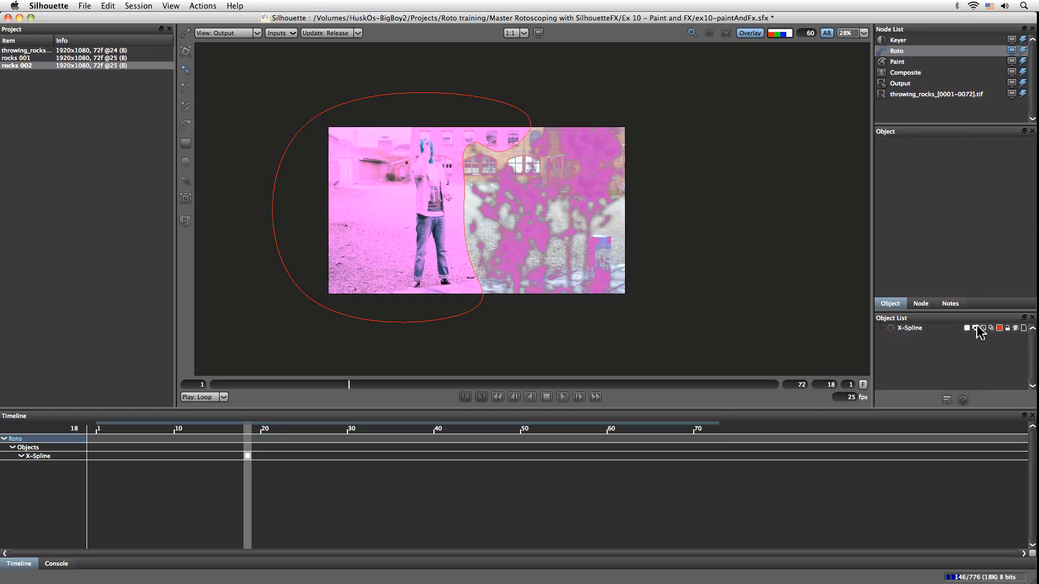
left_click(977, 329)
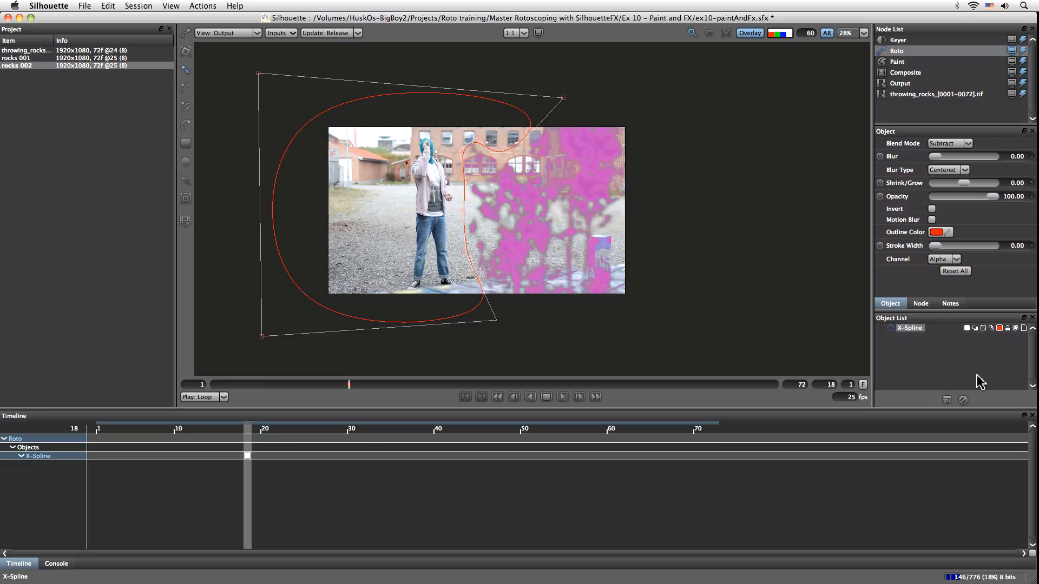
left_click(790, 37)
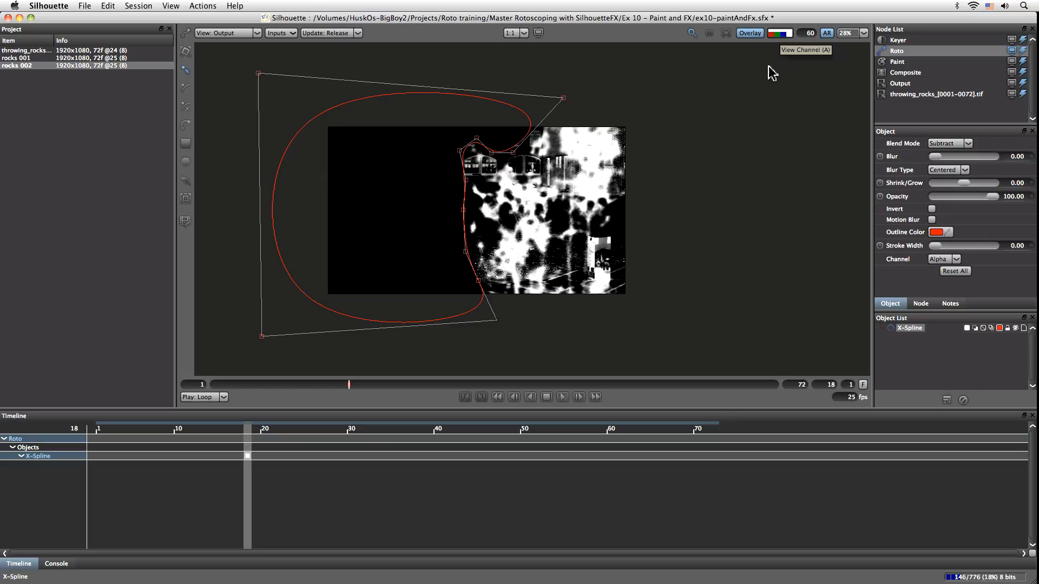
- At frame 1, transform the subtracting spline so it follows the tree's left edge
key("f")
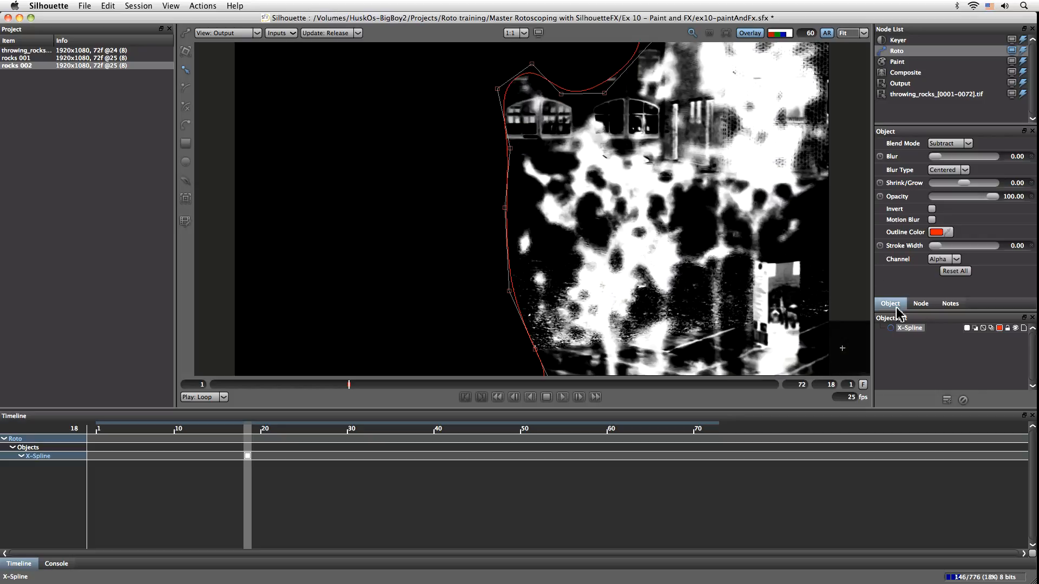
key("t")
key("Home")
left_click(504, 235)
left_click_drag(511, 265, 516, 261)
- At frame 40, move the subtracting spline to match the tree's left edge
left_click_drag(287, 384, 554, 385)
key("z")
key("z")
key("z")
key("z")
left_click_drag(514, 252, 486, 308)
- Check the frames after the keyed ones, reposition the subtracting spline along the tree at frame 60, and play back the result
key("x")
key("z")
key("z")
key("z")
key("z")
key("z")
key("z")
key("z")
key("x")
key("x")
key("x")
key("x")
key("x")
key("x")
left_click_drag(524, 385, 569, 384)
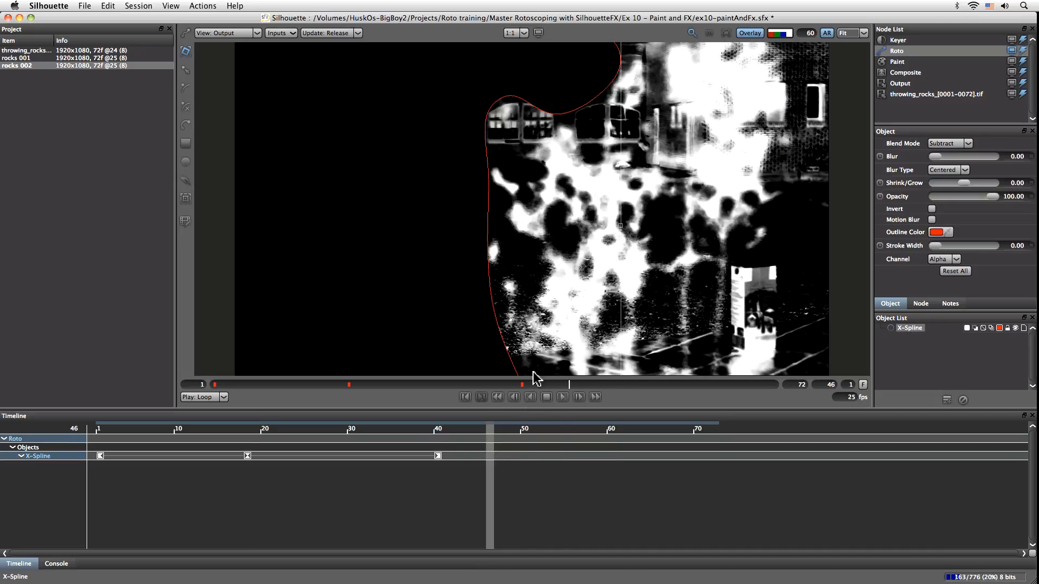
key("x")
key("x")
key("x")
key("x")
key("x")
key("x")
key("x")
key("x")
key("x")
key("x")
key("x")
key("x")
key("x")
key("x")
left_click_drag(482, 283, 464, 292)
key("space")
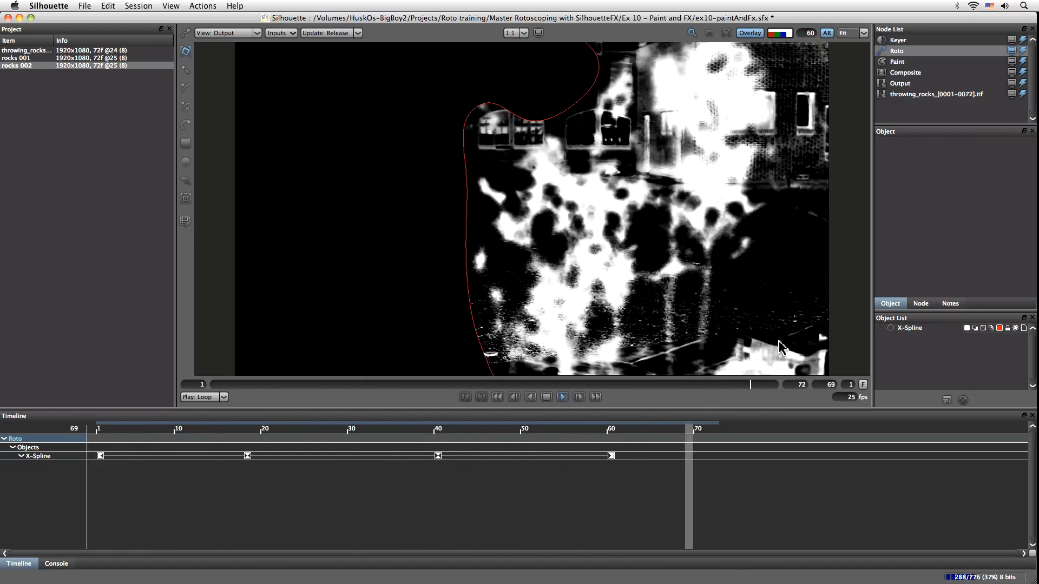
key("space")
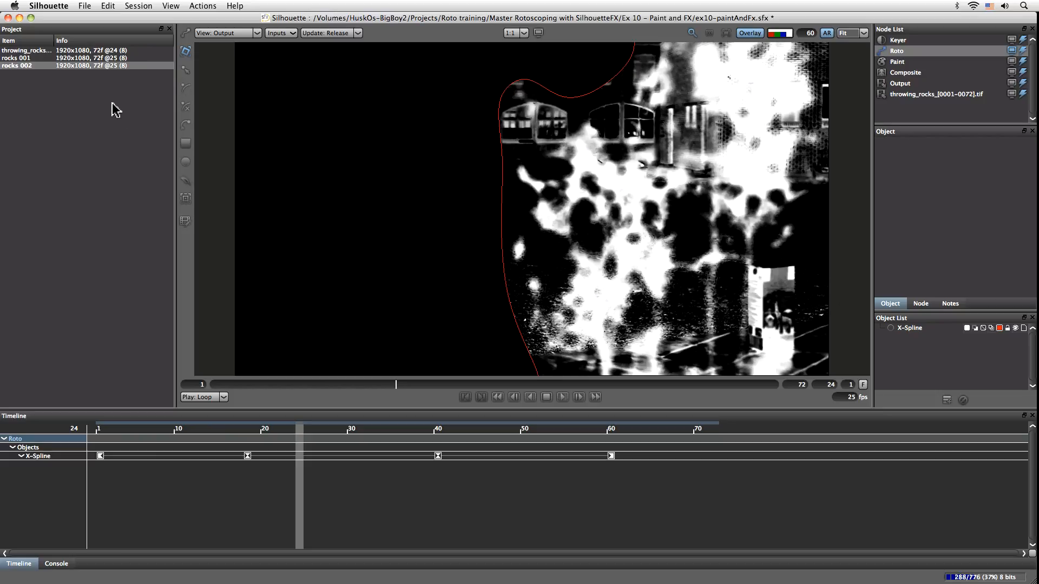
- At frame 69, draw a closed X-Spline around the area to the right of the tree and set it to Subtract
left_click_drag(749, 191, 676, 210)
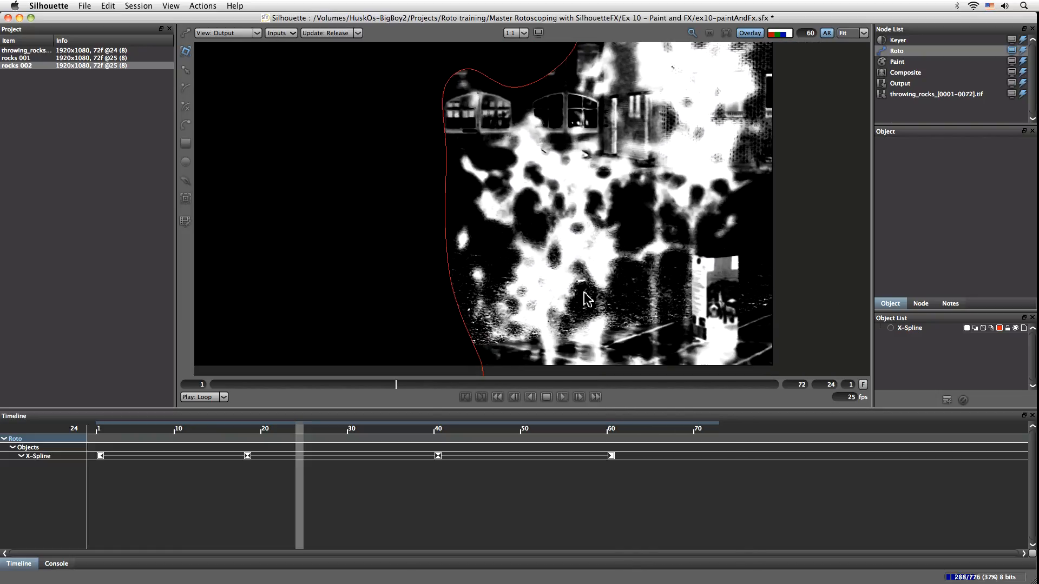
left_click_drag(404, 385, 482, 384)
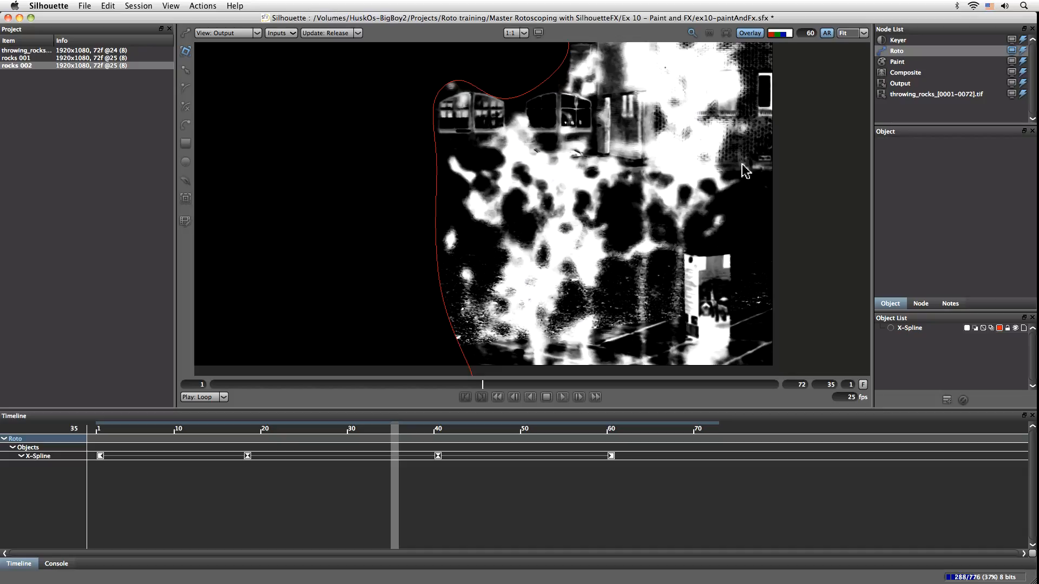
left_click(562, 397)
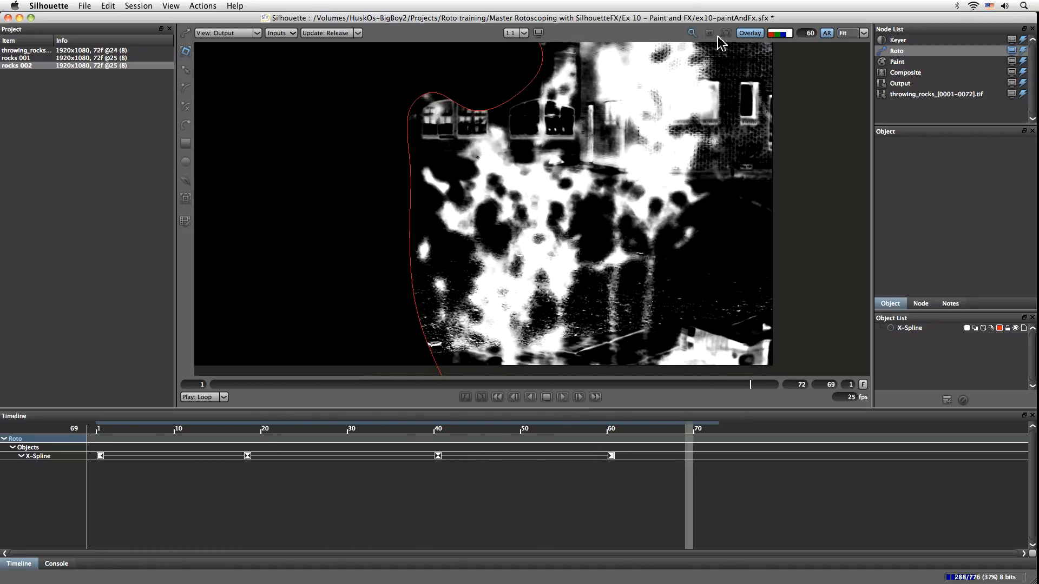
left_click(188, 109)
left_click(736, 100)
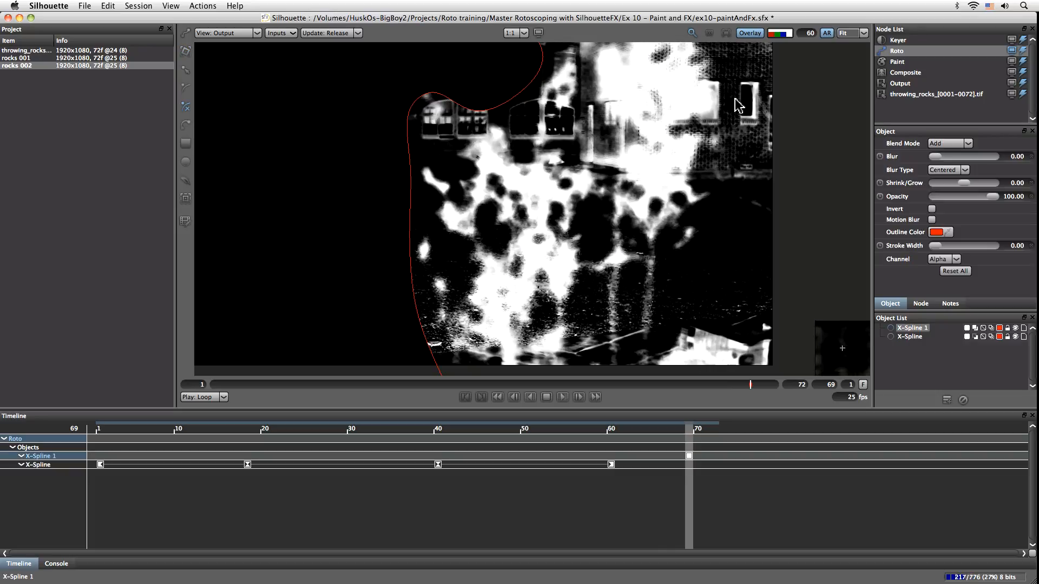
left_click(728, 147)
left_click(703, 162)
left_click(706, 184)
left_click(735, 203)
left_click(708, 284)
left_click(693, 335)
left_click(711, 363)
left_click(796, 365)
left_click(786, 98)
left_click_drag(790, 112, 760, 178)
left_click(757, 83)
left_click(667, 83)
left_click(679, 110)
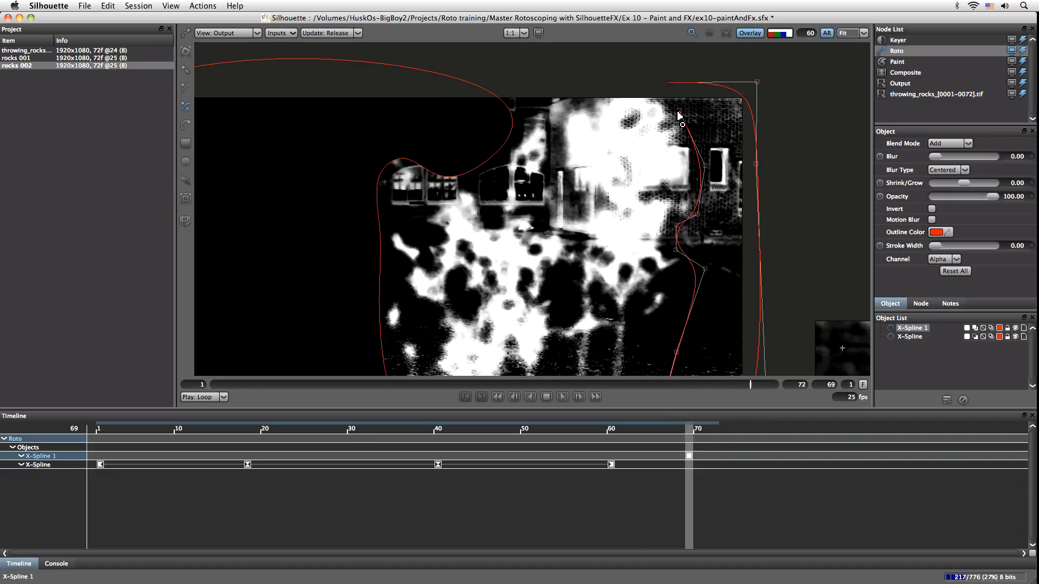
left_click(974, 328)
left_click_drag(530, 325, 541, 251)
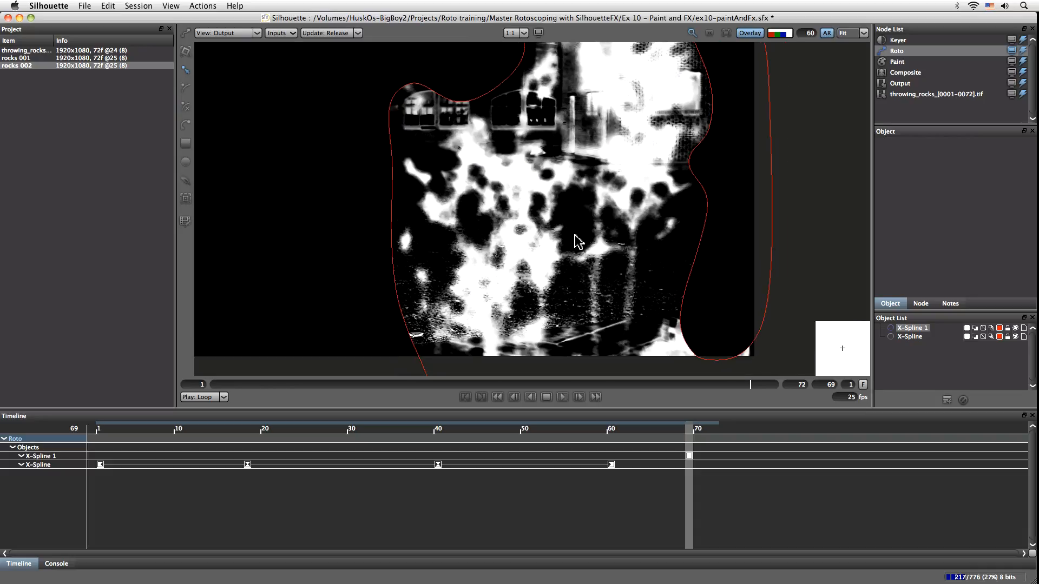
- Set the Blur of the spline right of the tree to 5.55 and save the project
left_click(916, 304)
left_click(891, 304)
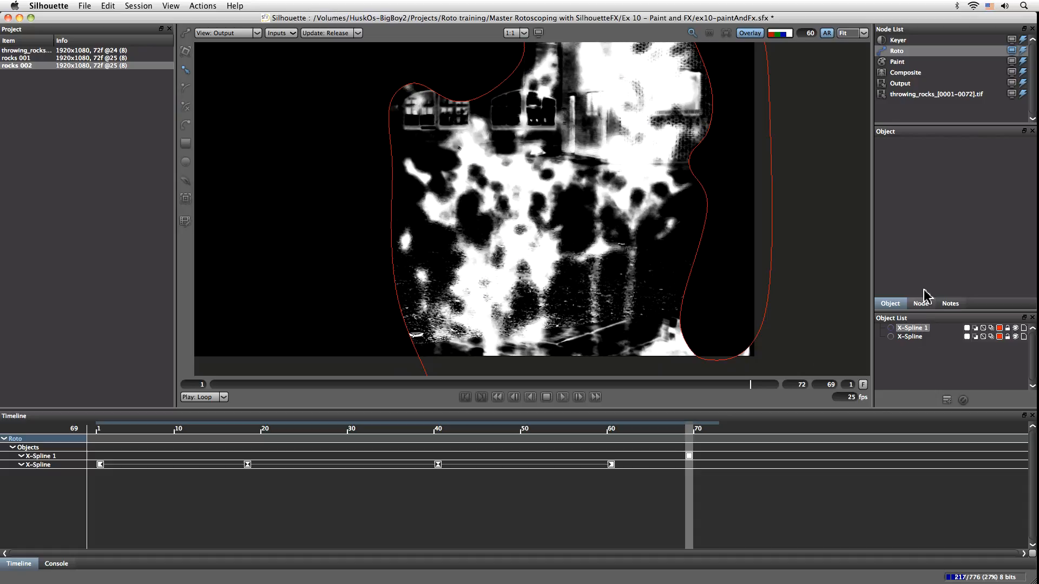
left_click(924, 304)
left_click(892, 304)
left_click(911, 328)
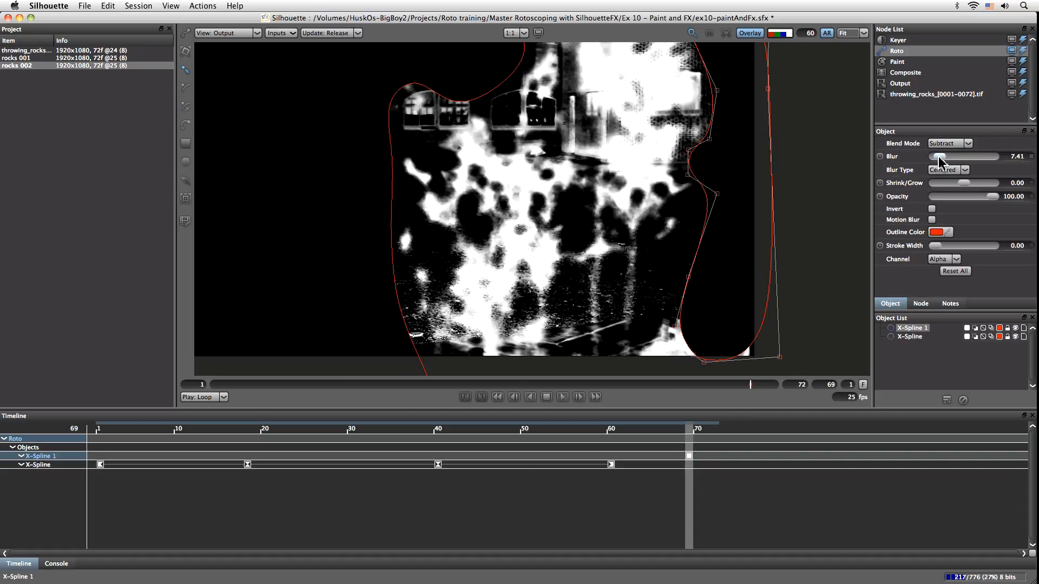
left_click_drag(937, 161, 936, 161)
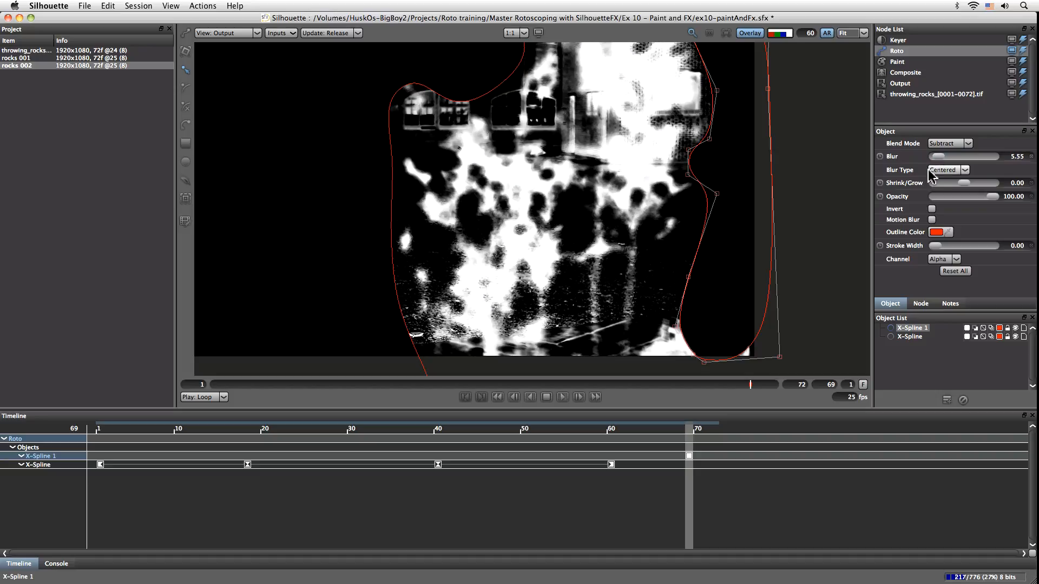
key("super+s")
- At frame 1, move the spline right of the tree beyond the image's right edge
left_click_drag(725, 319, 763, 311)
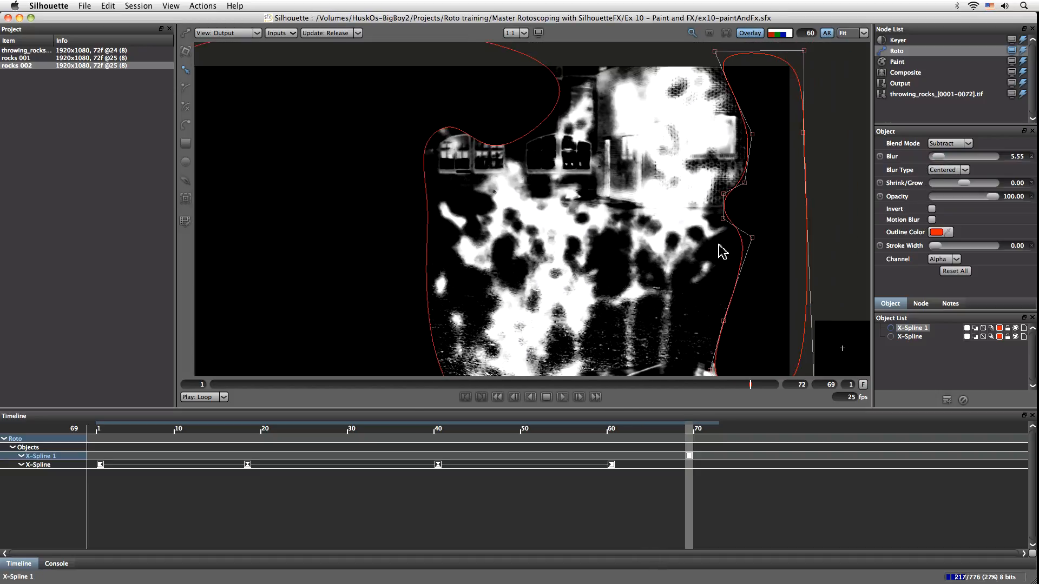
left_click_drag(710, 220, 715, 216)
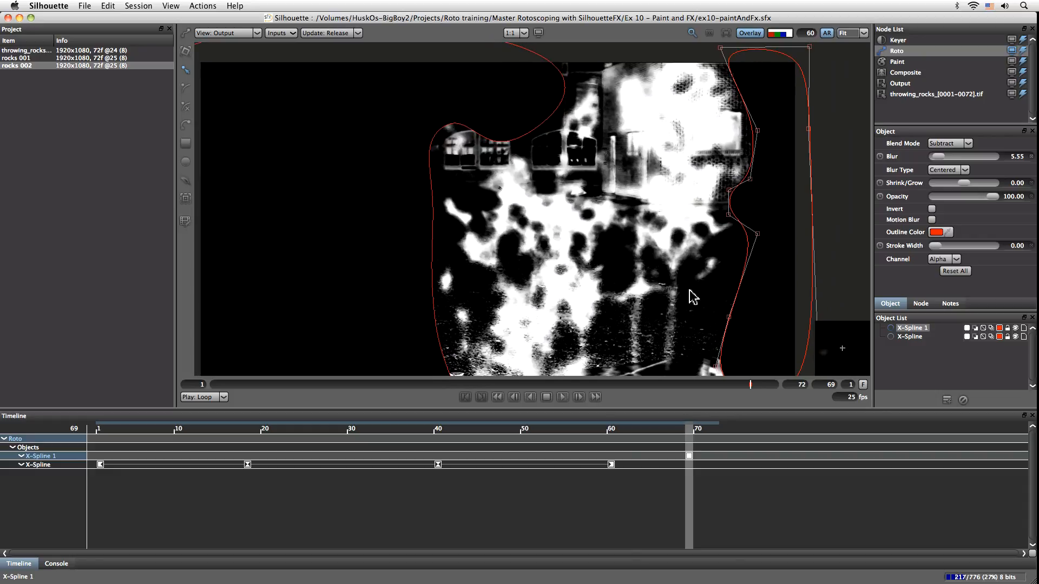
left_click_drag(292, 384, 214, 385)
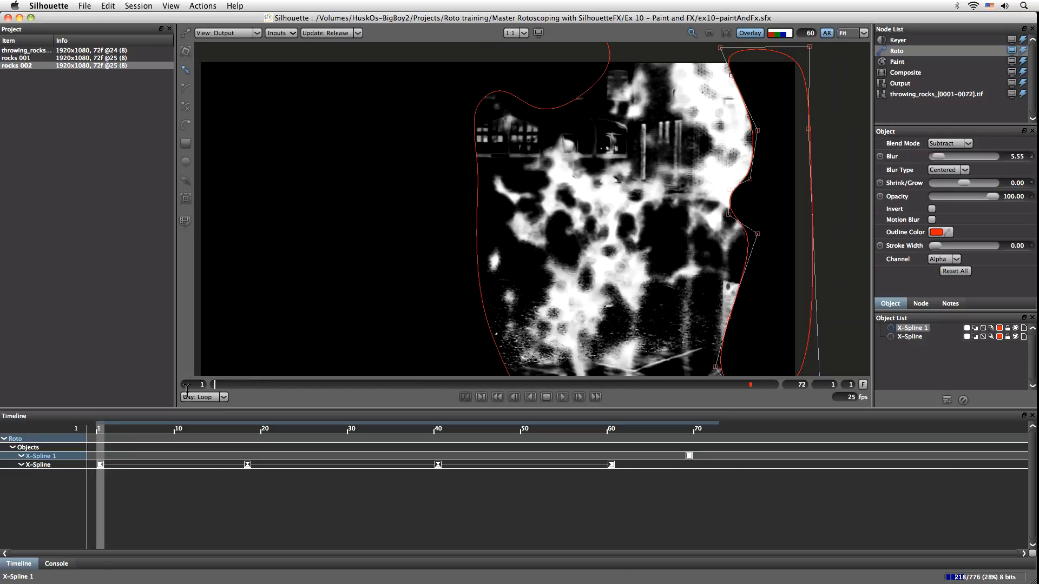
key("t")
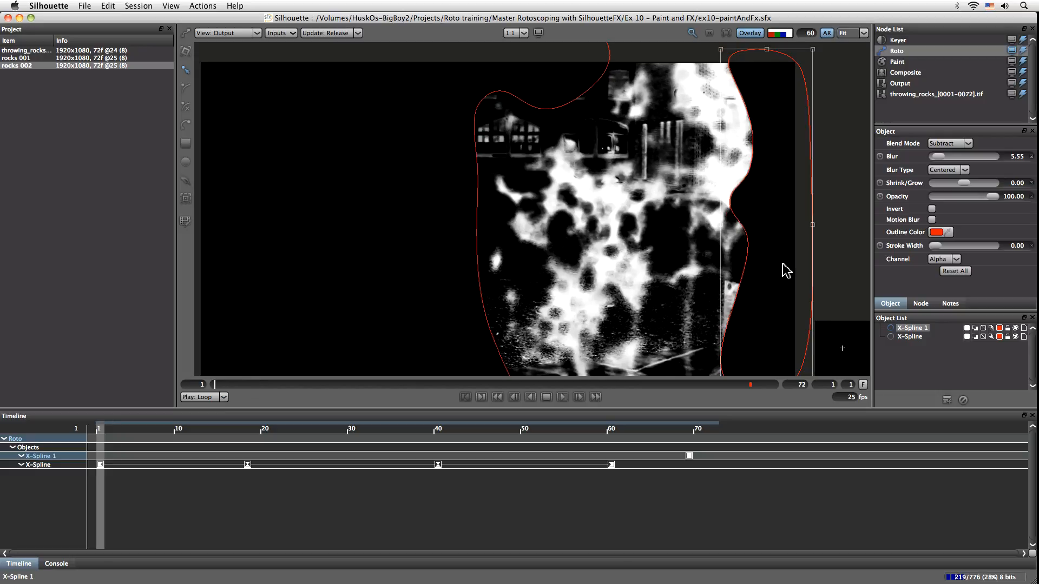
left_click_drag(816, 269, 874, 257)
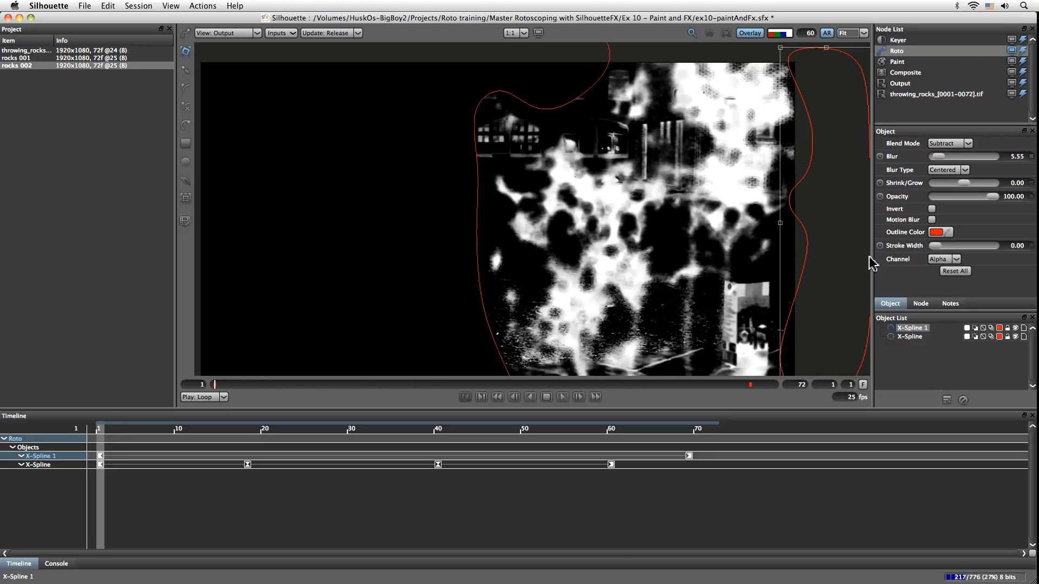
left_click_drag(811, 259, 825, 258)
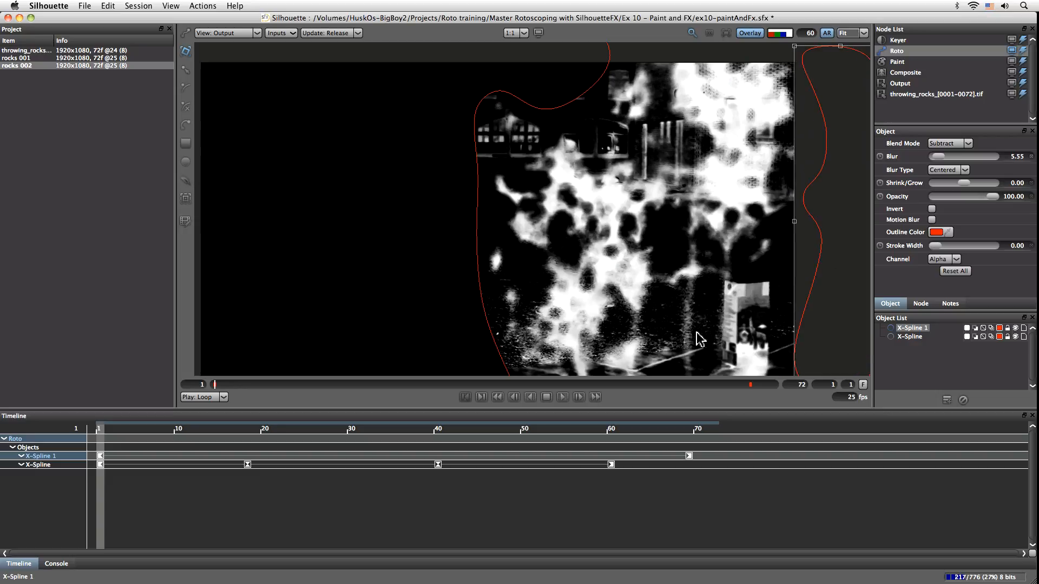
- At frame 53, reposition the spline right of the tree along the foliage edge and check its motion across the shot
left_click_drag(256, 385, 623, 385)
left_click_drag(764, 232, 753, 234)
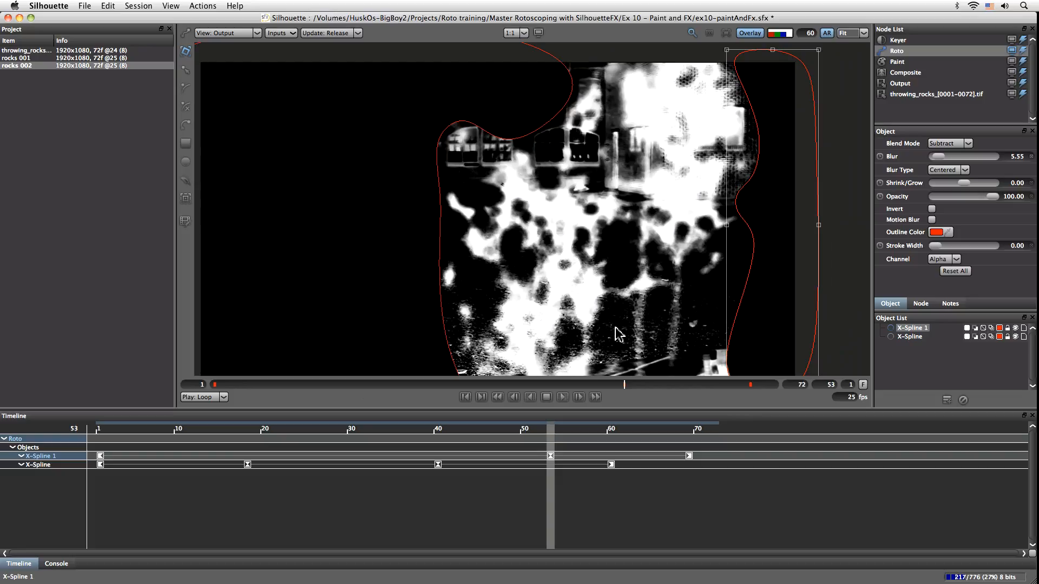
left_click_drag(625, 385, 725, 390)
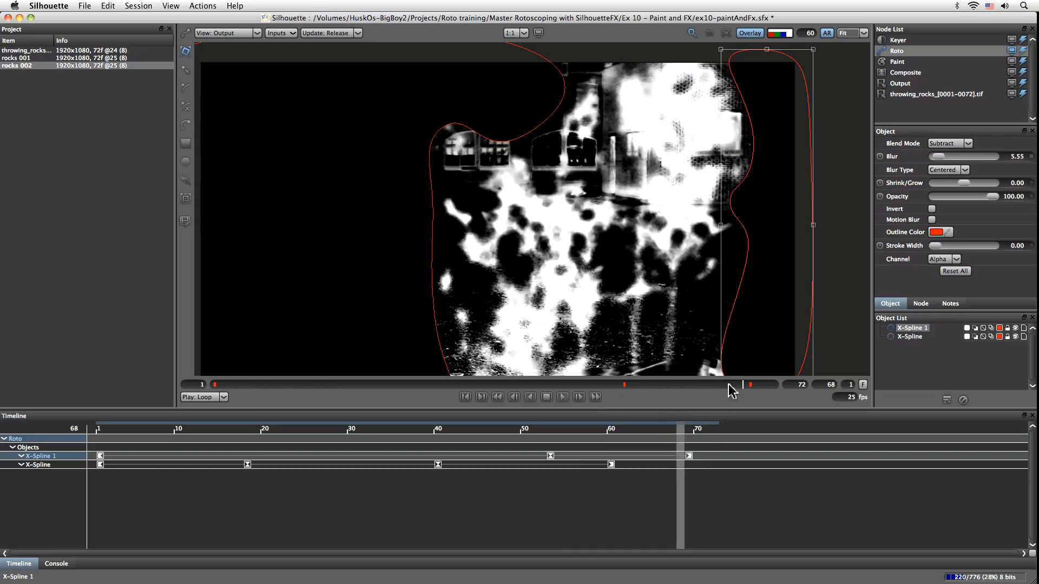
left_click_drag(559, 387, 358, 384)
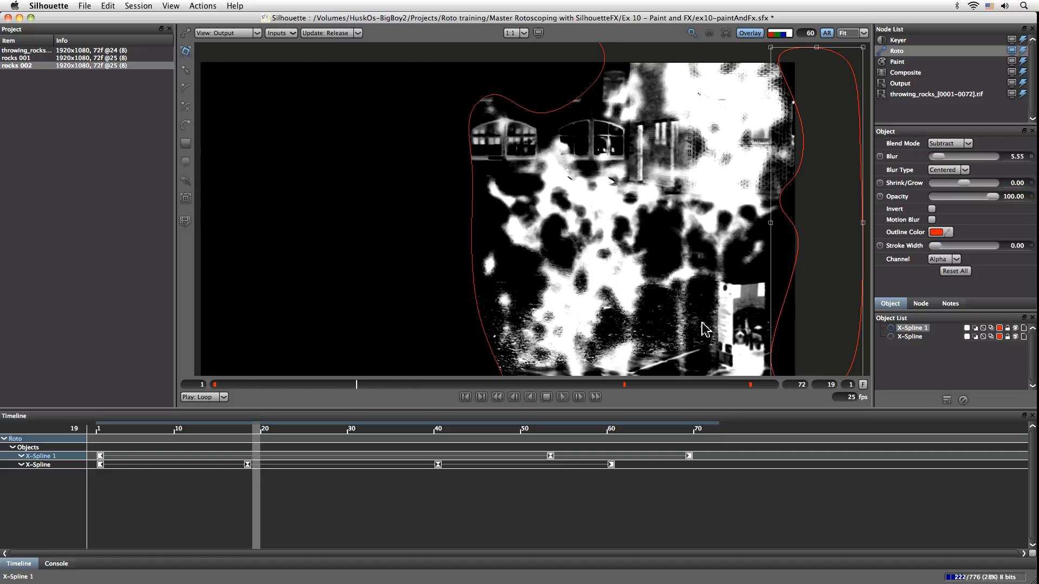
- At frame 1, open the Paint node and set the brush to paint only the alpha channel with a value of 0
left_click_drag(340, 390, 214, 386)
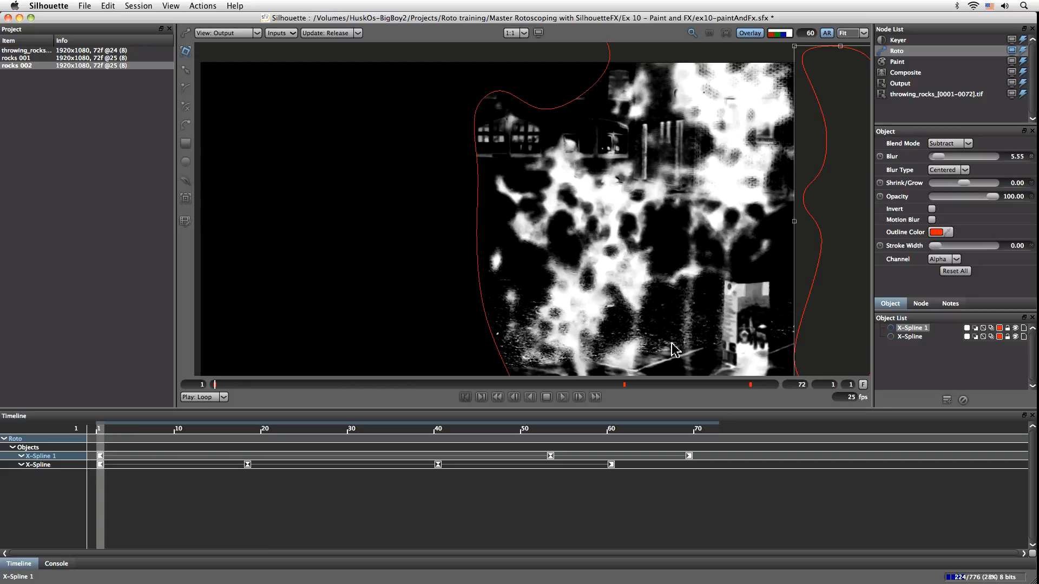
left_click(897, 62)
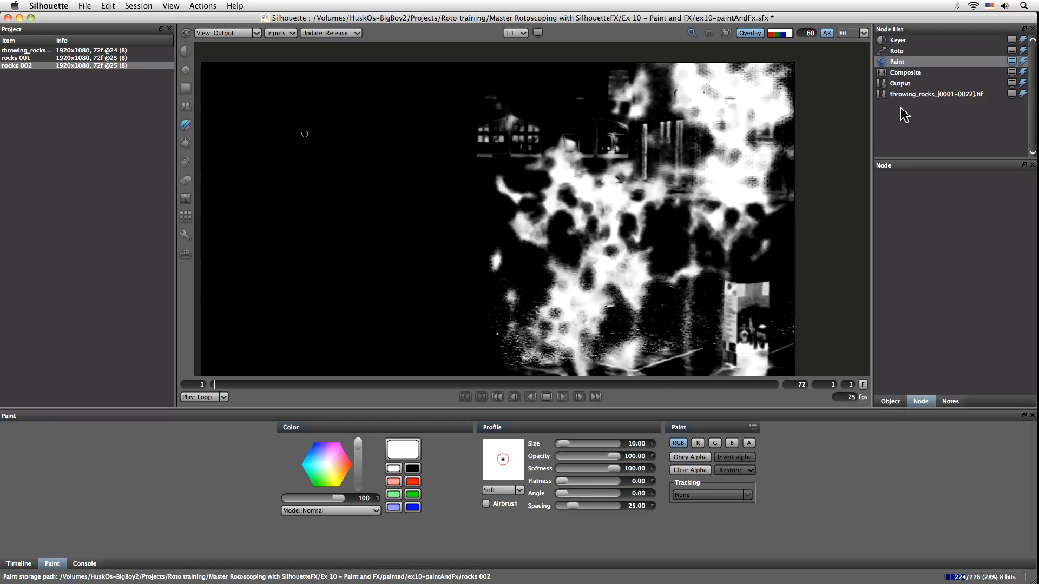
left_click(749, 443)
left_click(282, 498)
left_click_drag(285, 497, 286, 495)
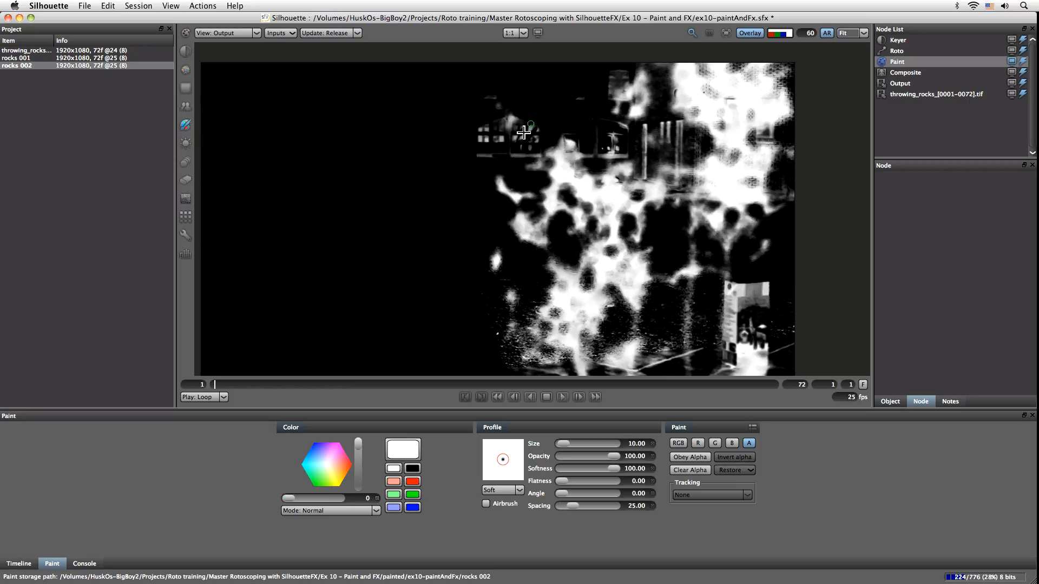
- Paint out the window and pillar remnants left of the tree with a 45.81 brush, using opacities of 65.31 and 89.80
left_click_drag(565, 447, 576, 449)
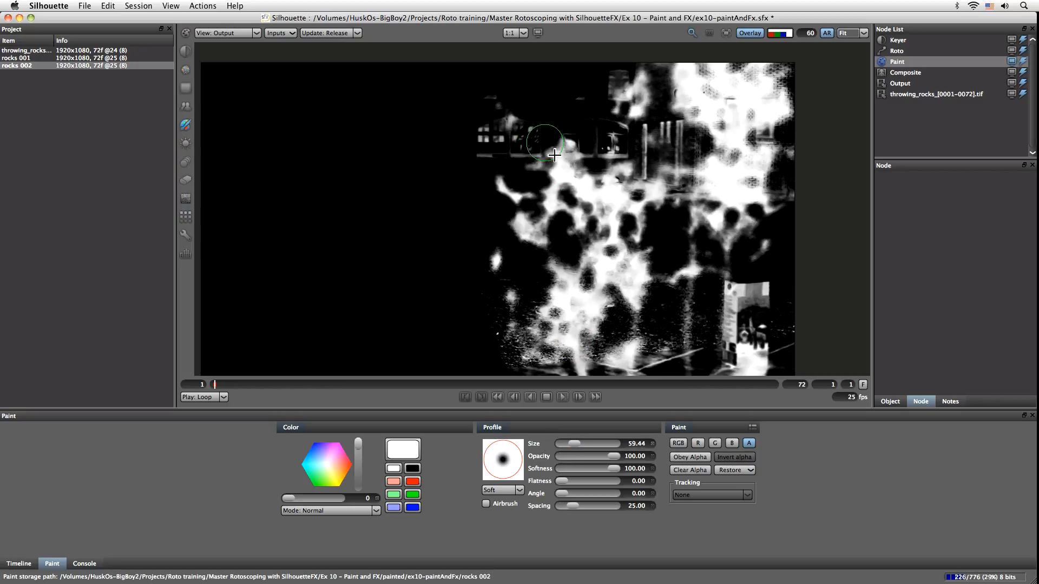
mouse_move(523, 148)
left_mouse_down()
mouse_move(559, 163)
mouse_move(568, 145)
mouse_move(547, 182)
mouse_move(520, 146)
mouse_move(528, 159)
mouse_move(539, 130)
mouse_move(515, 149)
mouse_move(522, 129)
mouse_move(479, 161)
mouse_move(487, 111)
left_mouse_up()
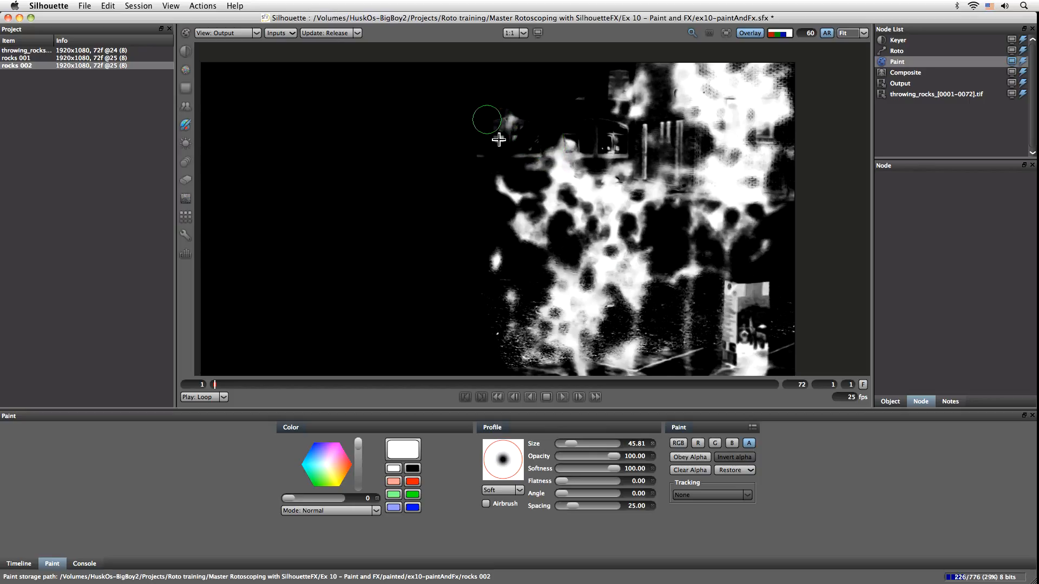
mouse_move(568, 468)
left_mouse_down()
mouse_move(619, 470)
mouse_move(584, 457)
mouse_move(606, 461)
left_mouse_up()
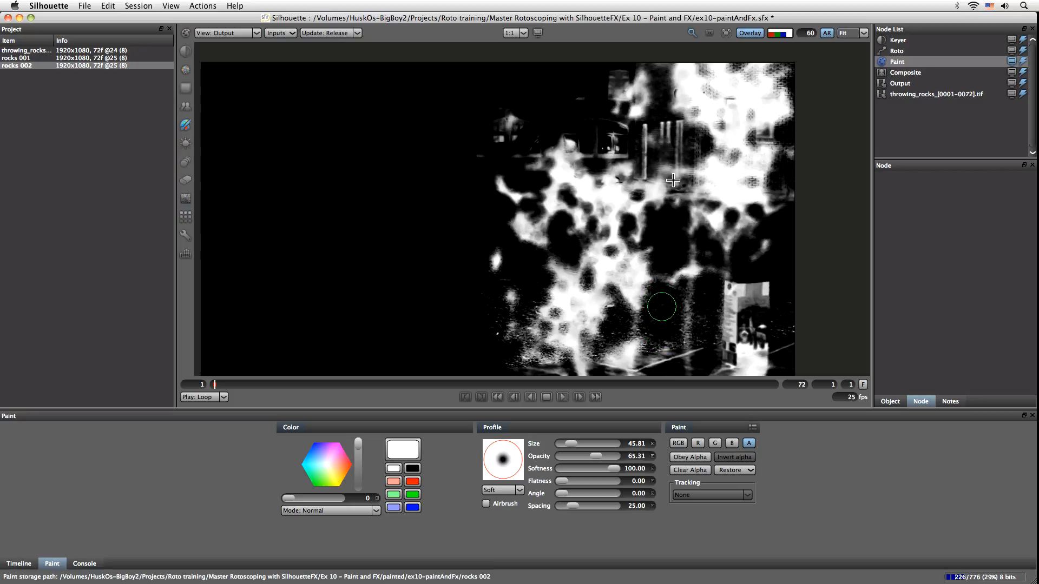
mouse_move(661, 122)
left_mouse_down()
mouse_move(642, 133)
mouse_move(683, 131)
mouse_move(664, 128)
mouse_move(682, 144)
mouse_move(669, 153)
mouse_move(672, 128)
mouse_move(686, 147)
mouse_move(660, 124)
mouse_move(700, 147)
mouse_move(678, 148)
mouse_move(665, 128)
mouse_move(694, 142)
mouse_move(643, 162)
left_mouse_up()
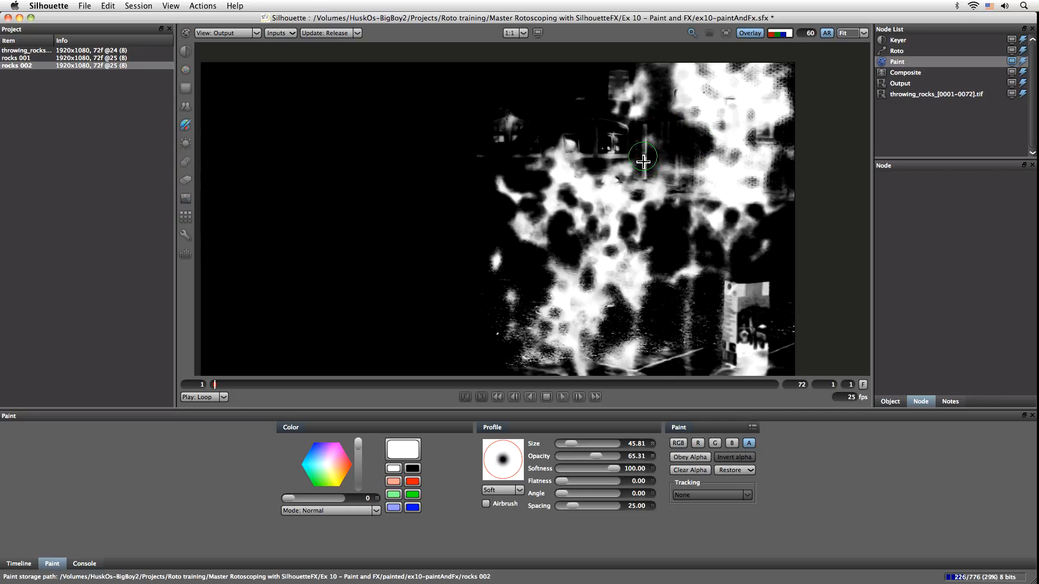
left_click_drag(596, 456, 609, 456)
mouse_move(647, 177)
left_mouse_down()
mouse_move(649, 124)
mouse_move(606, 146)
mouse_move(694, 185)
left_mouse_up()
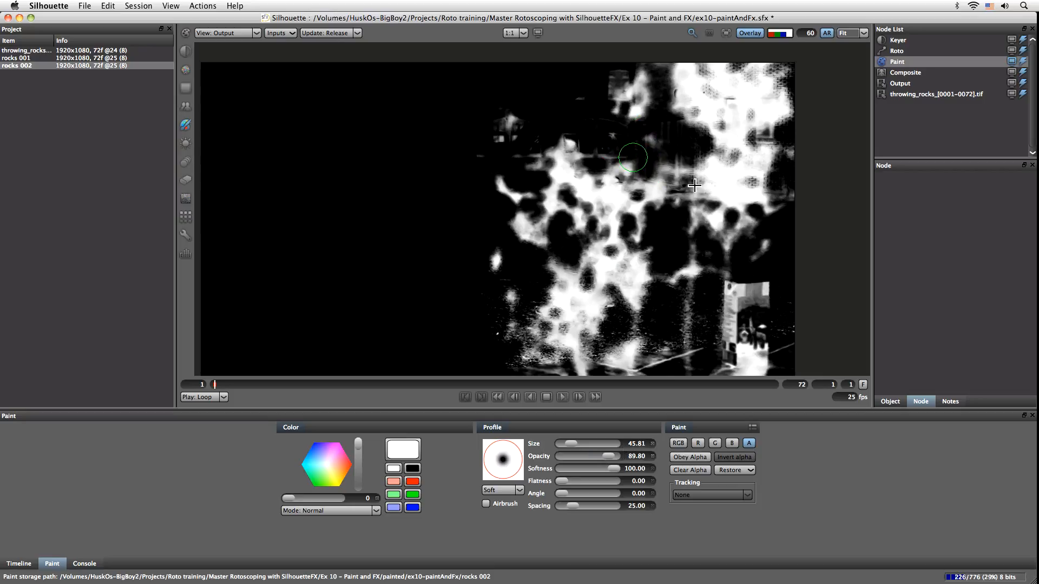
- At frame 2, paint out the pillar and left window remnants from the alpha
key("x")
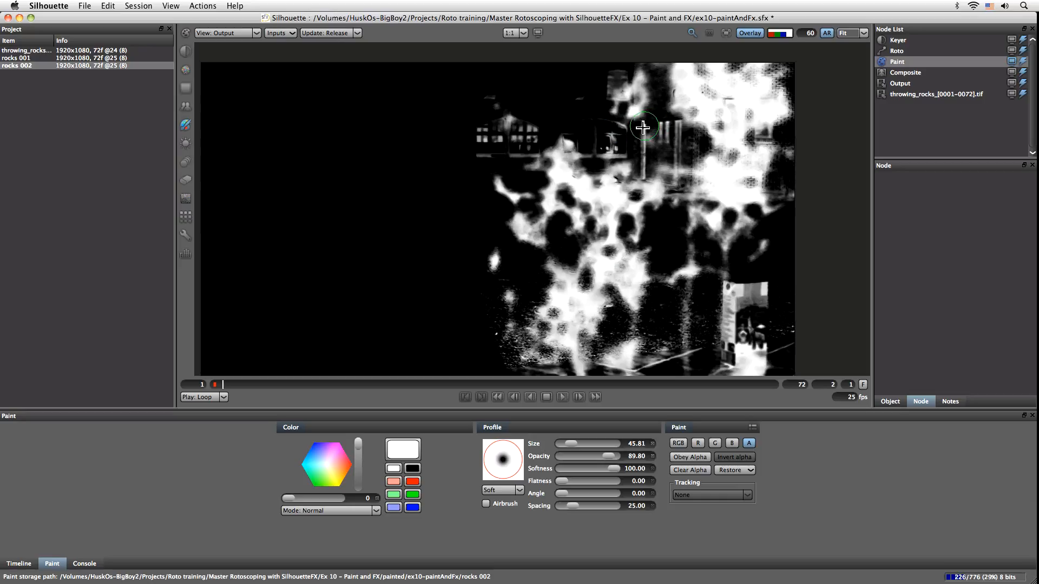
mouse_move(677, 135)
left_mouse_down()
mouse_move(666, 115)
mouse_move(683, 151)
mouse_move(654, 120)
mouse_move(645, 167)
mouse_move(646, 149)
mouse_move(644, 160)
mouse_move(685, 155)
mouse_move(693, 144)
mouse_move(629, 157)
left_mouse_up()
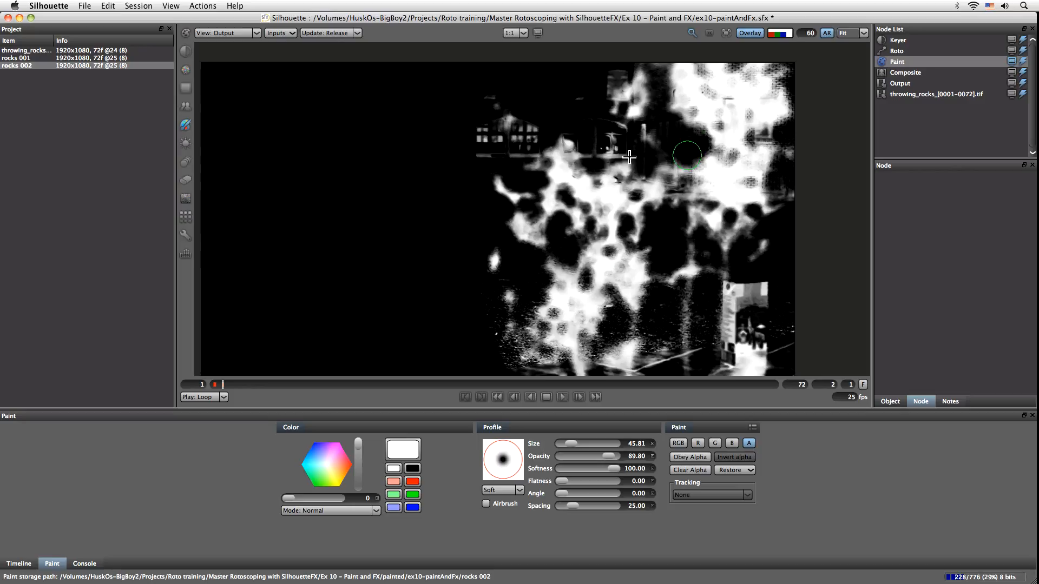
mouse_move(530, 133)
left_mouse_down()
mouse_move(549, 117)
mouse_move(515, 145)
mouse_move(539, 128)
mouse_move(530, 155)
mouse_move(513, 144)
mouse_move(471, 149)
mouse_move(486, 157)
mouse_move(500, 141)
mouse_move(480, 124)
mouse_move(482, 143)
mouse_move(480, 130)
mouse_move(496, 95)
mouse_move(487, 149)
mouse_move(508, 153)
left_mouse_up()
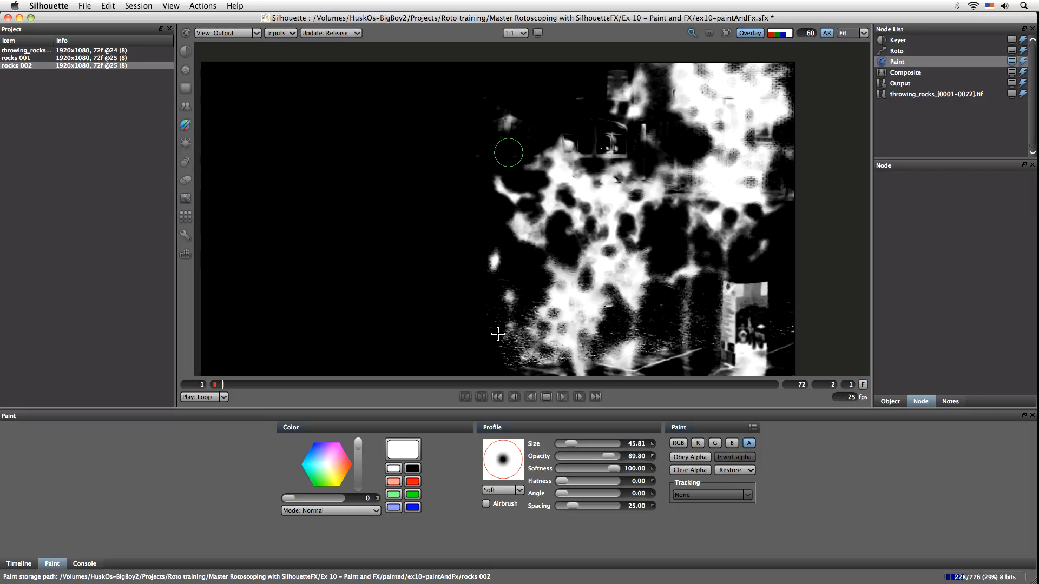
- At frame 3, paint out the left window and pillar remnants from the alpha
key("Right")
mouse_move(482, 95)
left_mouse_down()
mouse_move(489, 150)
mouse_move(535, 127)
mouse_move(521, 158)
mouse_move(538, 148)
mouse_move(485, 148)
mouse_move(495, 155)
mouse_move(492, 136)
mouse_move(472, 145)
left_mouse_up()
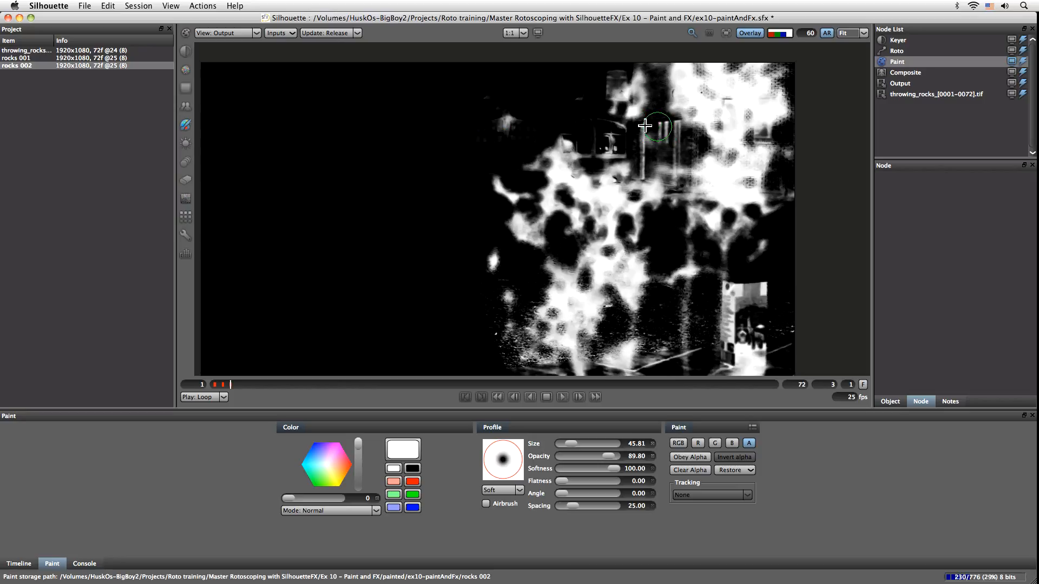
mouse_move(665, 120)
left_mouse_down()
mouse_move(669, 144)
mouse_move(680, 130)
mouse_move(682, 154)
mouse_move(648, 156)
mouse_move(661, 148)
mouse_move(643, 171)
mouse_move(640, 123)
left_mouse_up()
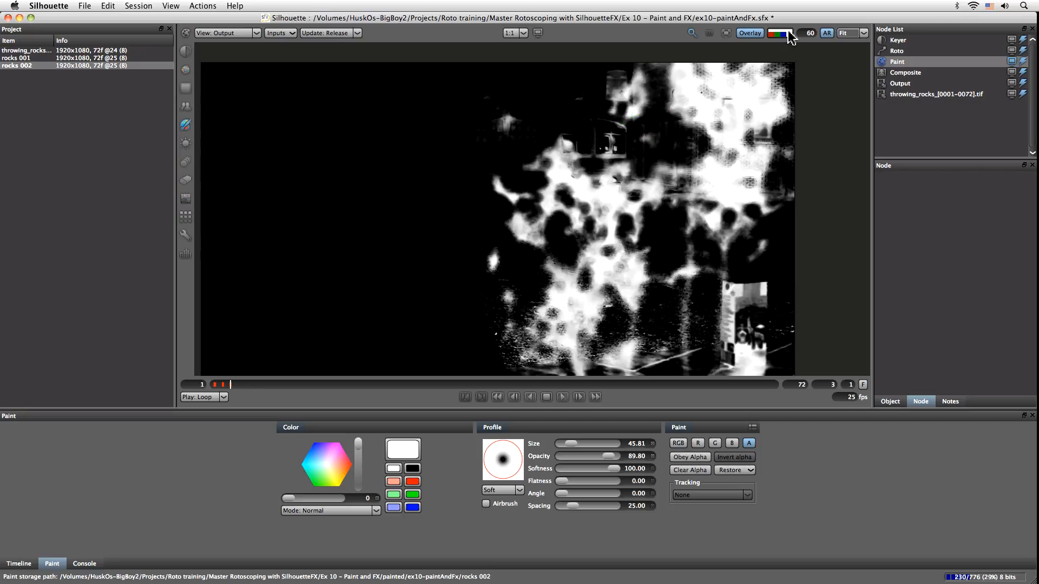
left_click_drag(728, 349, 726, 361)
- Flip back and forth between frames 1, 2 and 3 to examine the painted matte for flicker
key("Left")
key("Left")
key("Left")
key("Right")
key("Right")
key("Left")
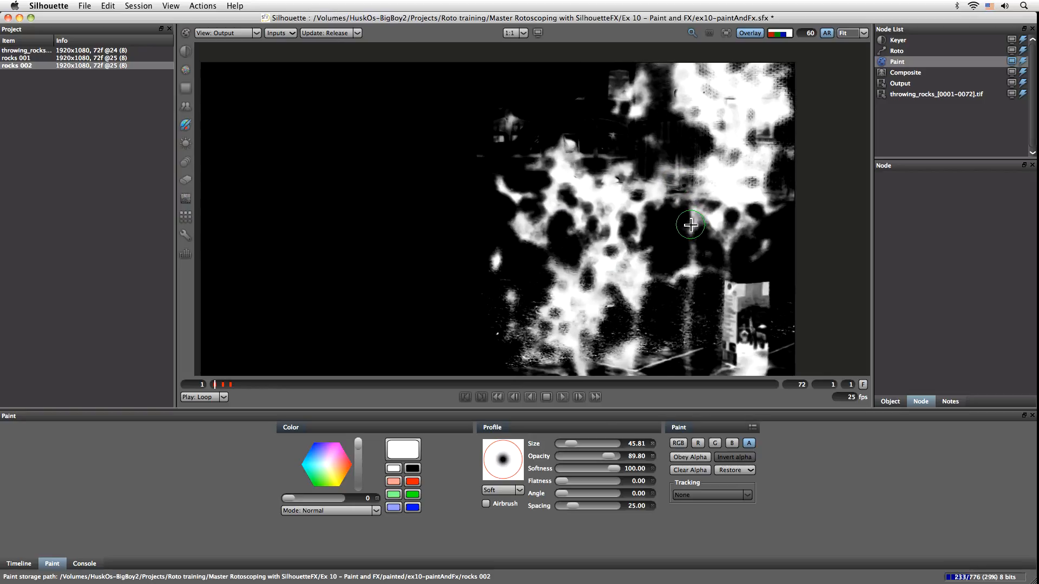
key("Right")
key("Left")
key("Right")
key("Right")
key("Left")
key("Left")
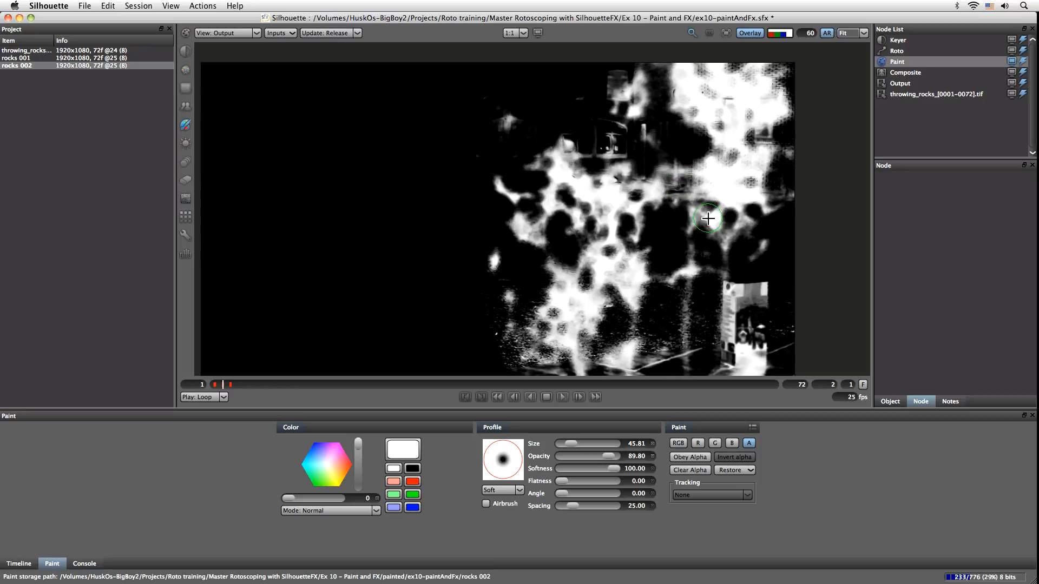
key("Right")
key("Right")
key("Left")
key("Left")
key("Right")
key("Right")
key("Left")
key("Right")
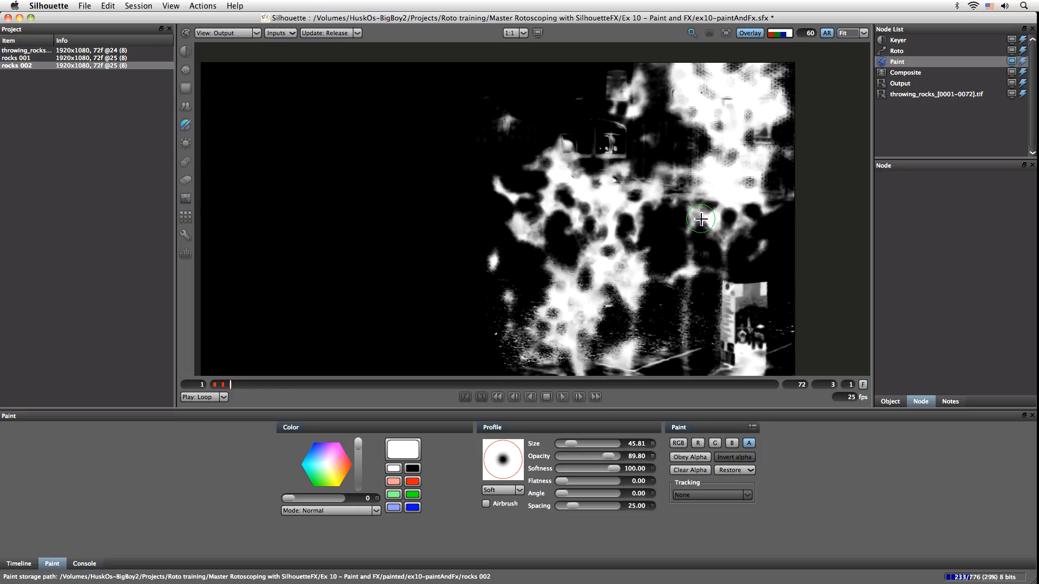
key("Left")
key("Right")
key("Left")
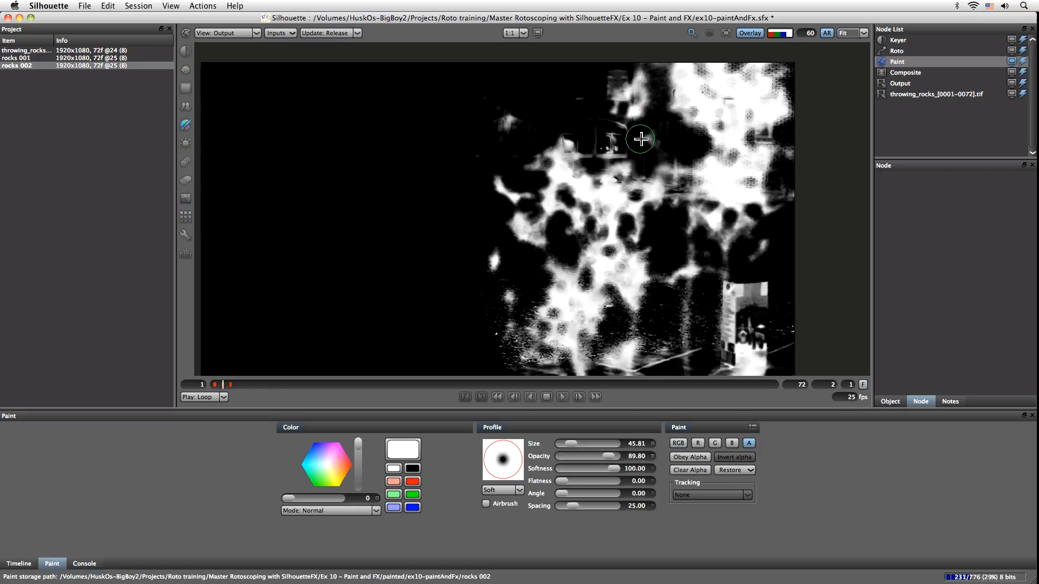
- Touch up the matte by painting out the remaining arched window remnants at frame 2 and the left window remnants at frame 1
key("Left")
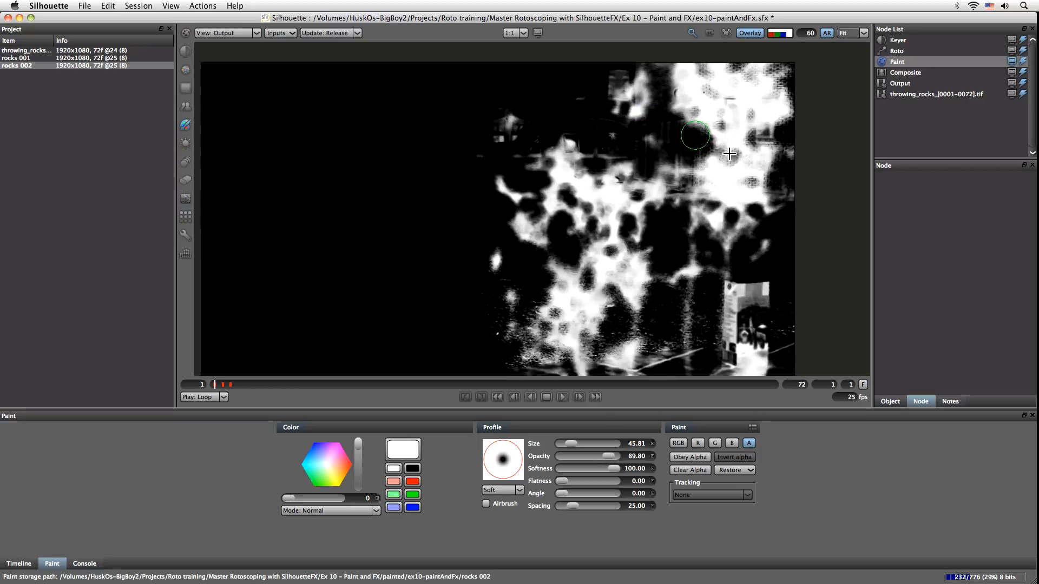
key("Right")
mouse_move(612, 129)
left_mouse_down()
mouse_move(605, 150)
mouse_move(622, 130)
mouse_move(601, 155)
mouse_move(623, 153)
mouse_move(598, 139)
mouse_move(624, 129)
mouse_move(605, 151)
mouse_move(621, 153)
mouse_move(581, 121)
mouse_move(572, 91)
mouse_move(689, 219)
mouse_move(683, 190)
mouse_move(634, 146)
mouse_move(614, 136)
mouse_move(623, 142)
mouse_move(615, 157)
mouse_move(609, 151)
mouse_move(614, 129)
mouse_move(604, 157)
mouse_move(611, 127)
left_mouse_up()
key("Left")
mouse_move(545, 105)
left_mouse_down()
mouse_move(496, 135)
mouse_move(489, 111)
mouse_move(480, 126)
left_mouse_up()
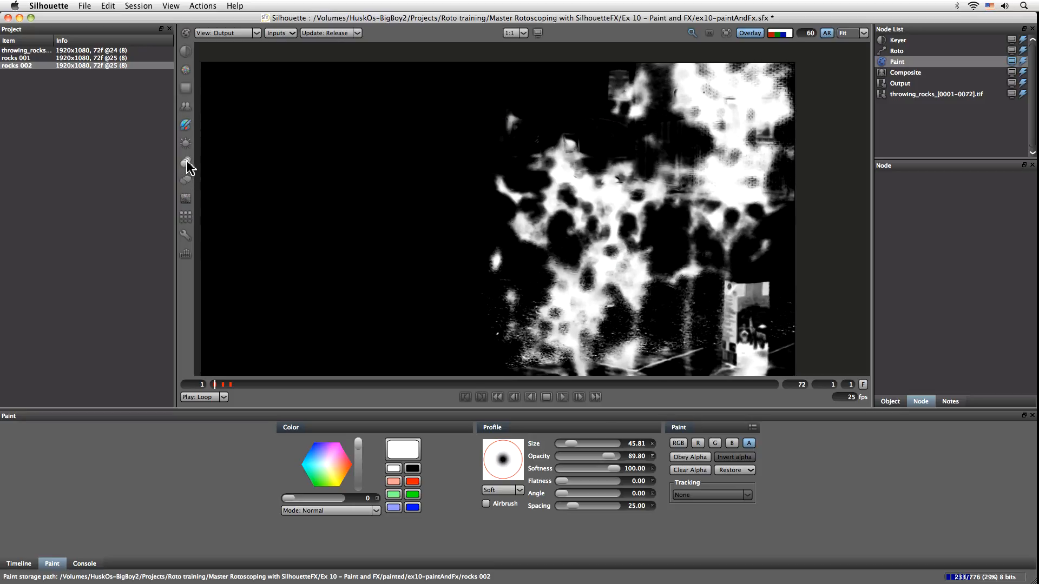
- Show the Eraser tool, return to the Paint brush, and compare the matte across frames 1 to 3
left_click(186, 180)
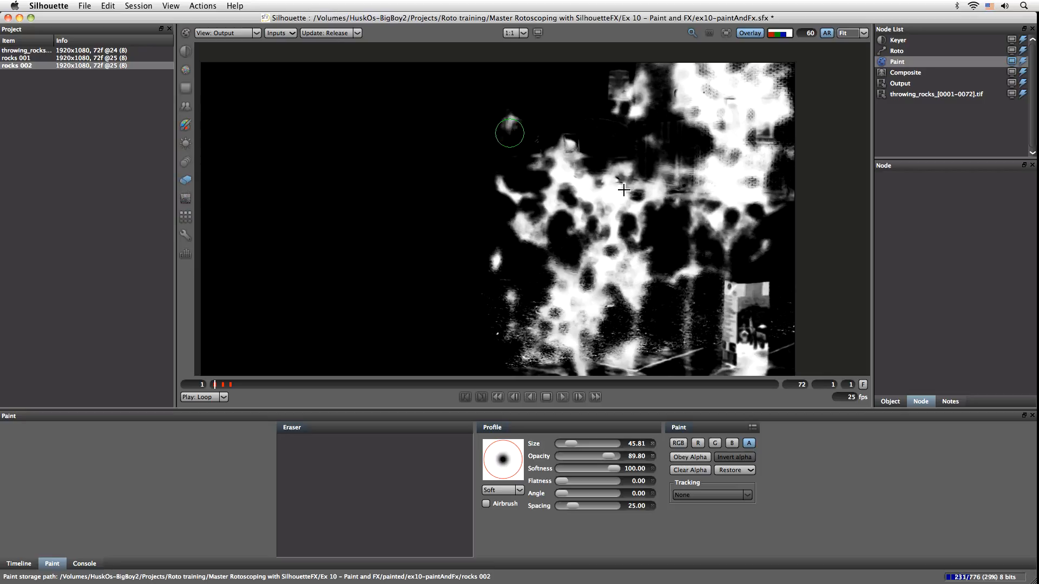
left_click(186, 125)
key("Right")
key("Right")
key("Left")
key("Left")
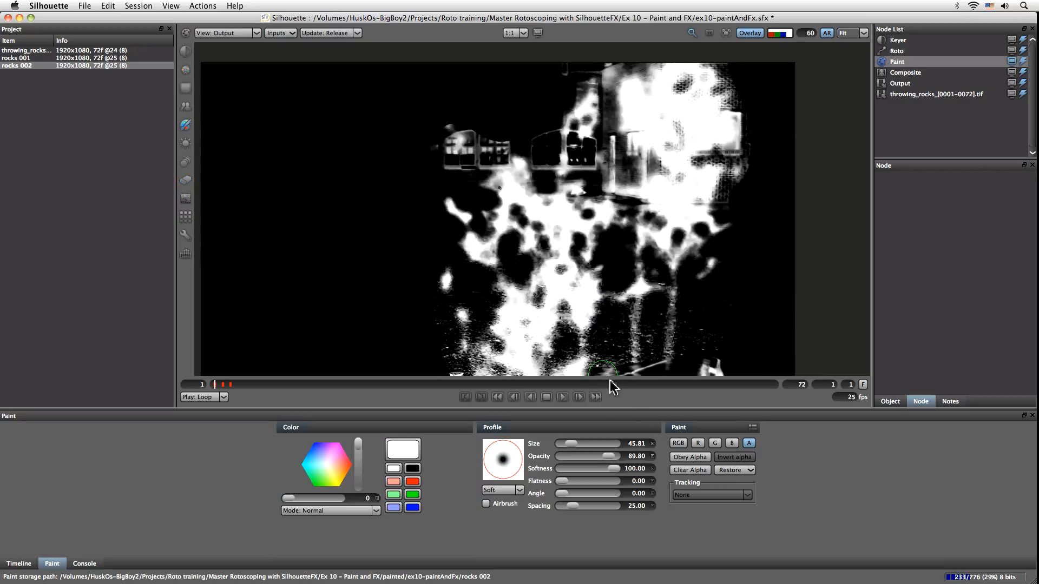
- At frame 3, paint out the remaining arched window fragments left of the tree's upper foliage
key("Right")
key("Right")
key("Right")
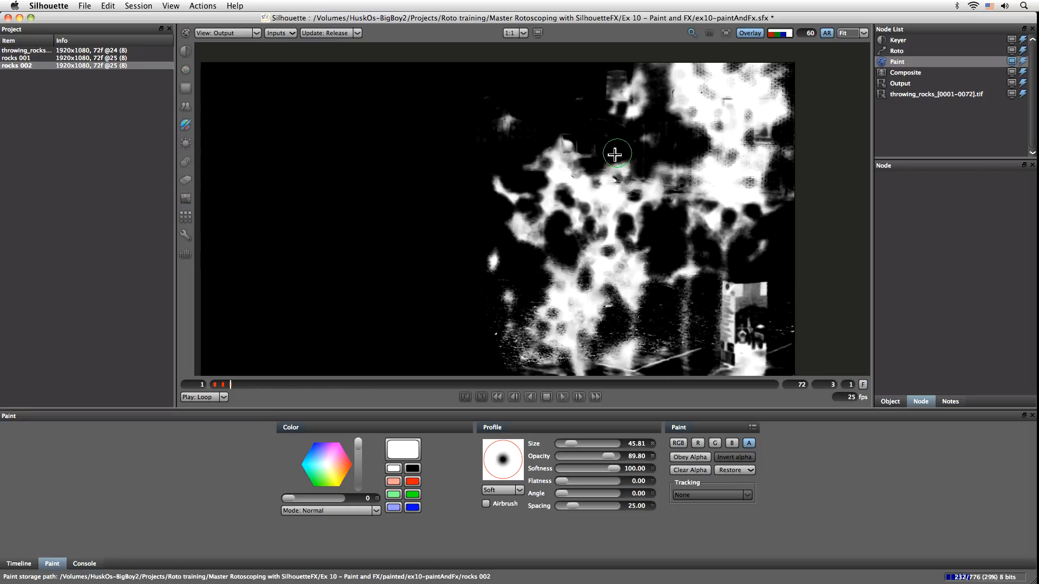
- Turn off the alpha display and show the Composite node's colour result at frame 1
left_click(252, 33)
left_click(252, 34)
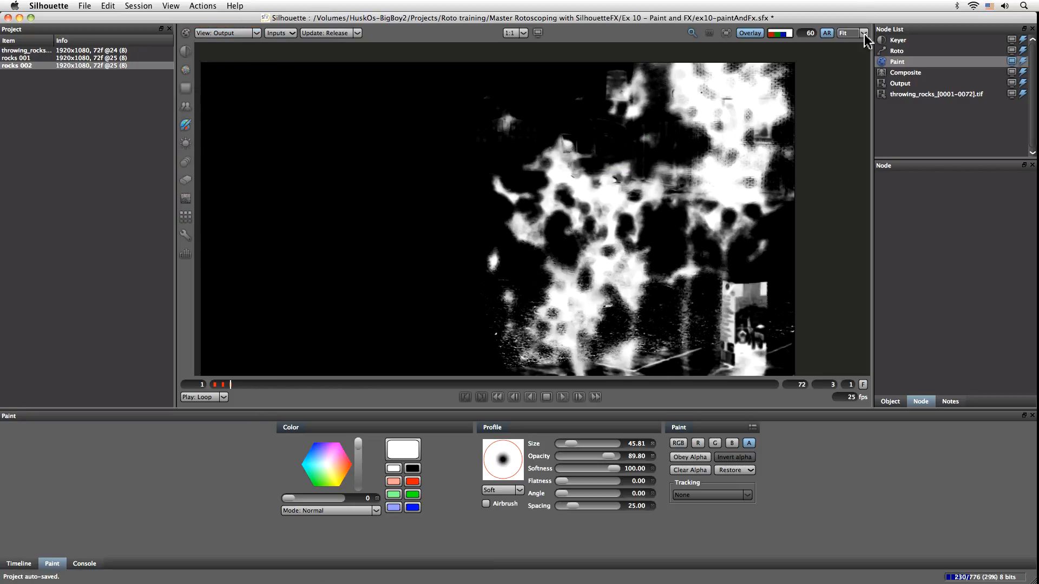
left_click(788, 34)
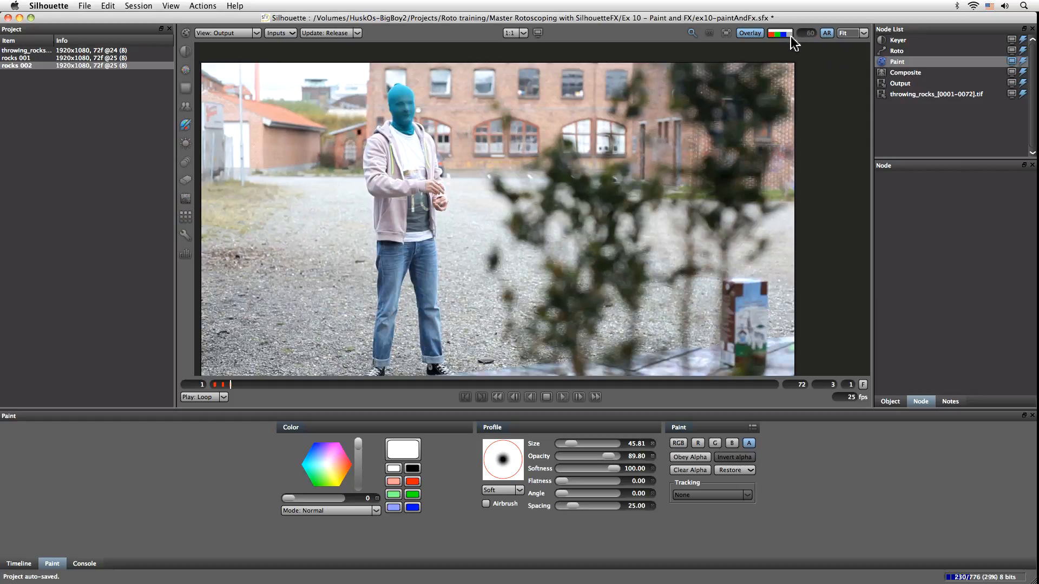
left_click(912, 72)
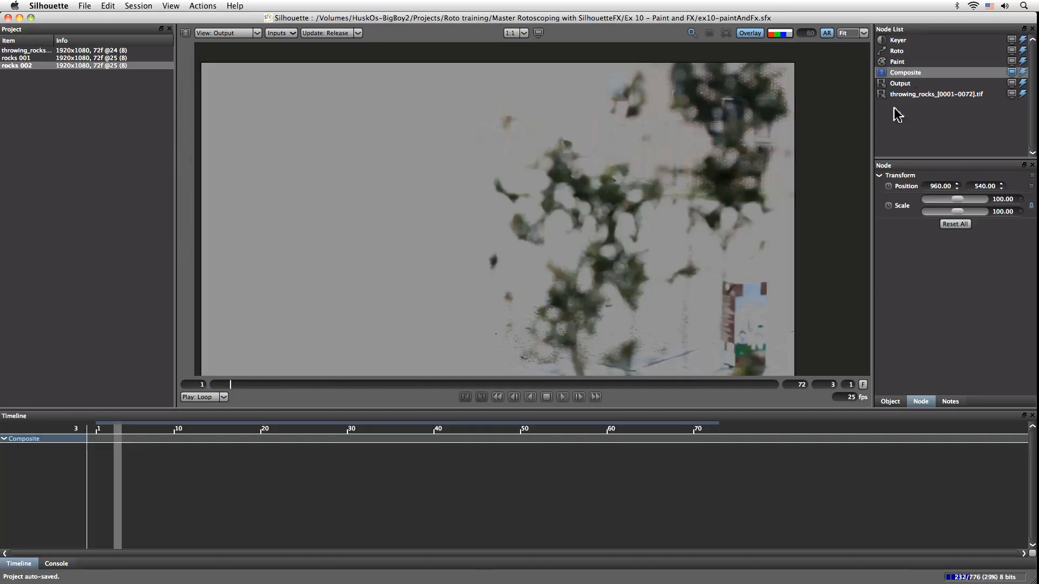
left_click_drag(230, 388, 213, 385)
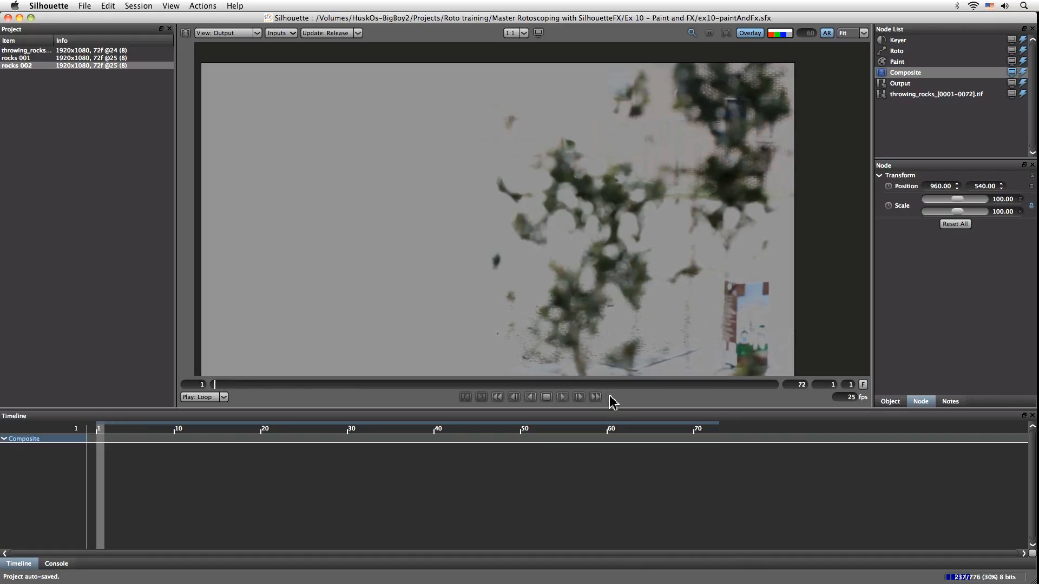
- Flip between frames 1, 2 and 3 of the composite to examine how the painted matte holds up
key("Right")
key("Left")
key("Right")
key("Right")
key("Left")
key("Left")
key("Right")
key("Right")
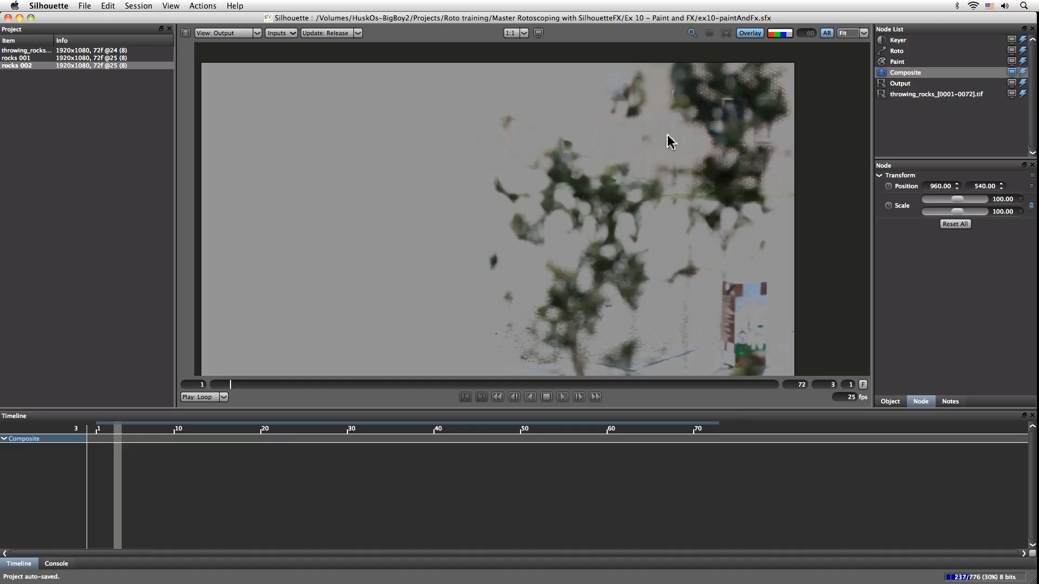
- In the Paint node at frame 3, paint out the thin vertical streak left of the carton while viewing the composite
left_click(945, 61)
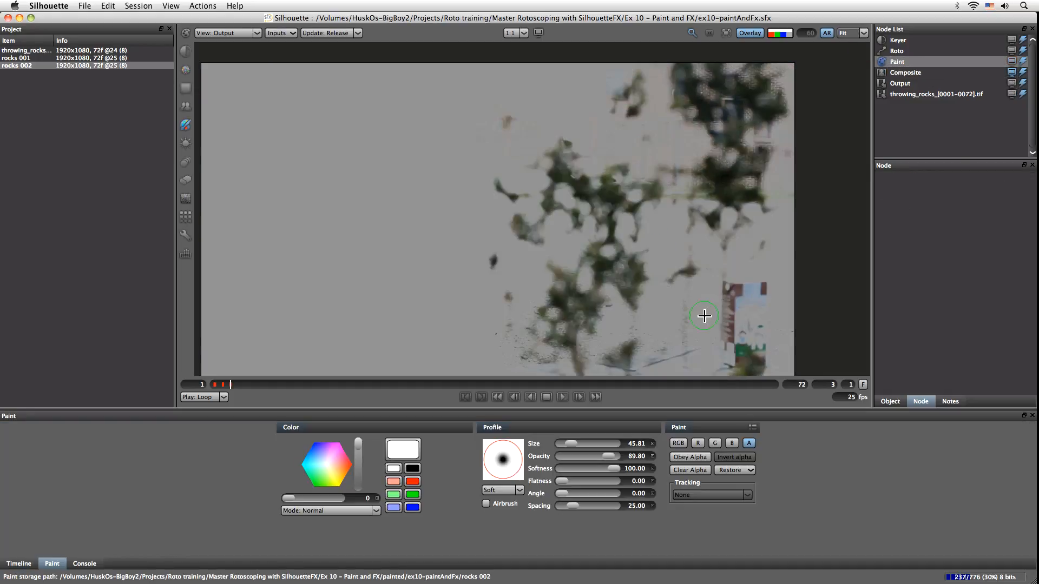
left_click_drag(690, 308, 685, 289)
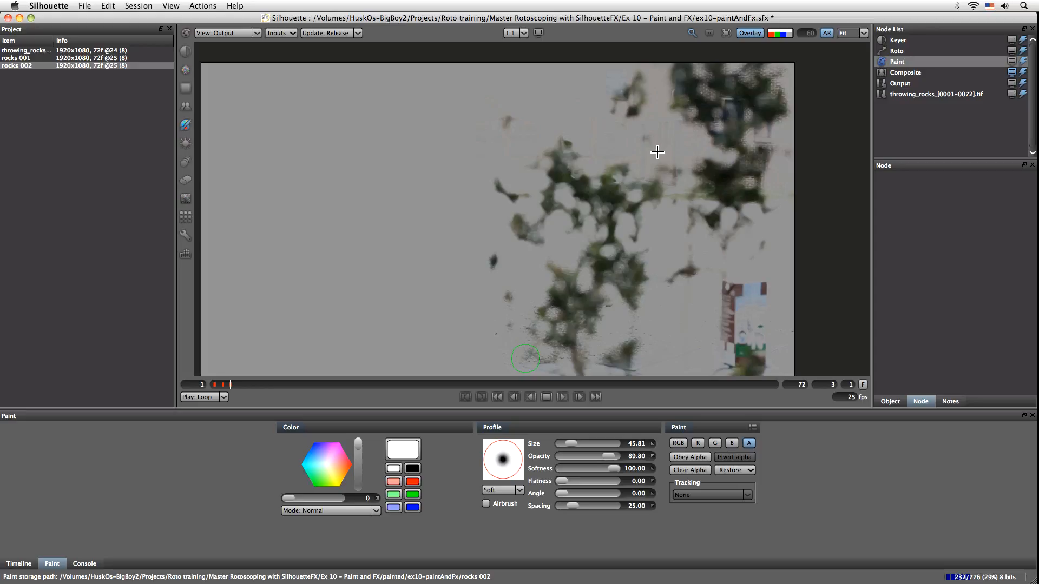
- Display the Paint node's own output and save the project
left_click(1011, 61)
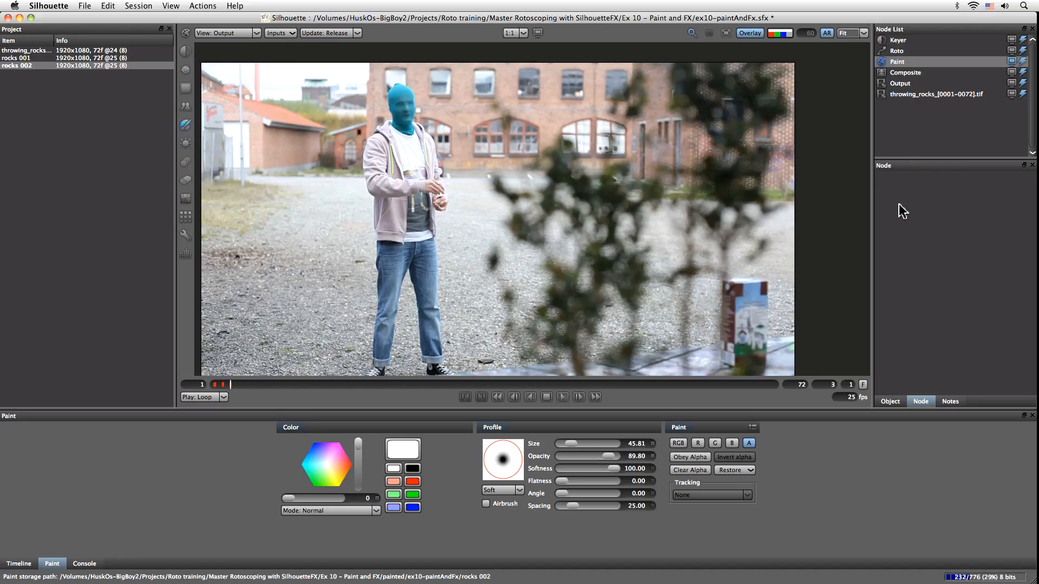
key("super+s")
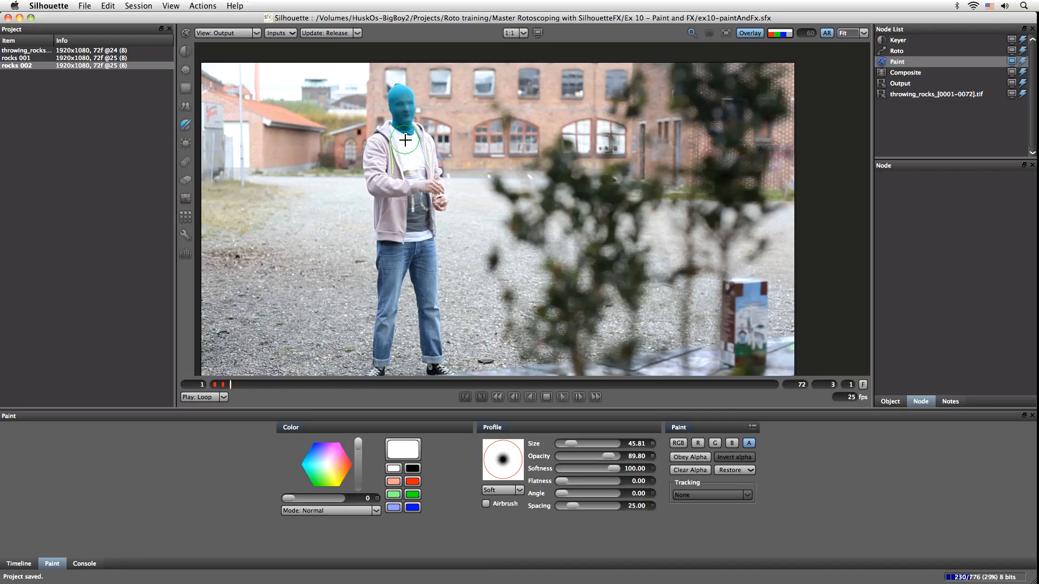